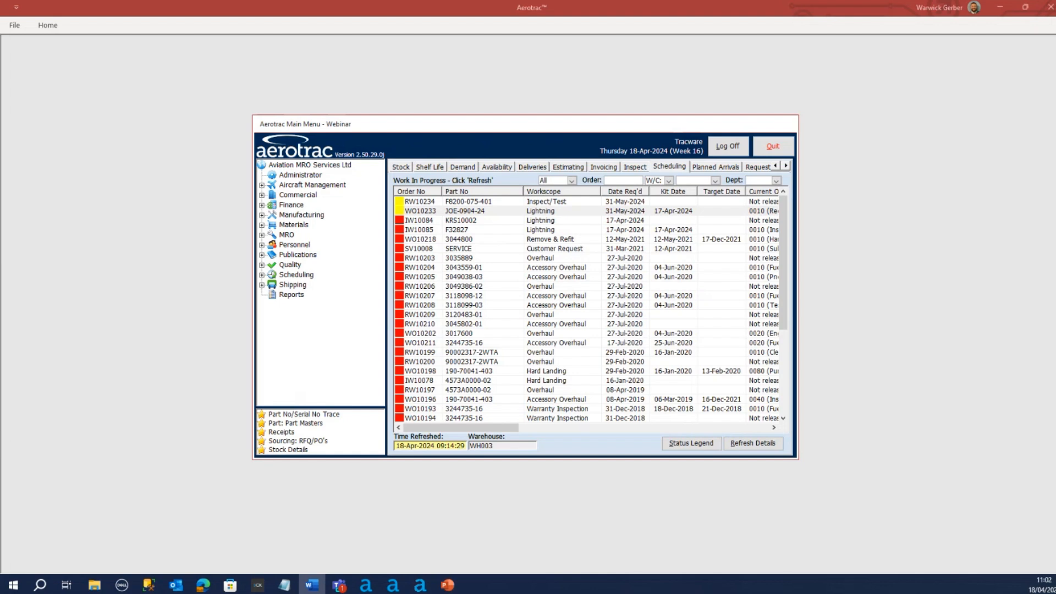
key("alt+Tab")
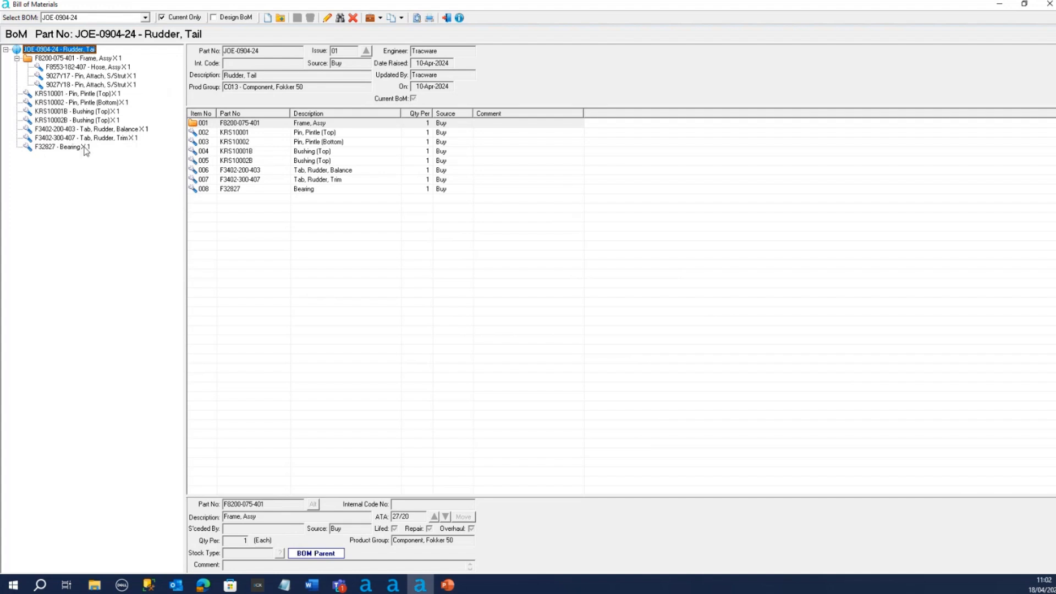
left_click(79, 60)
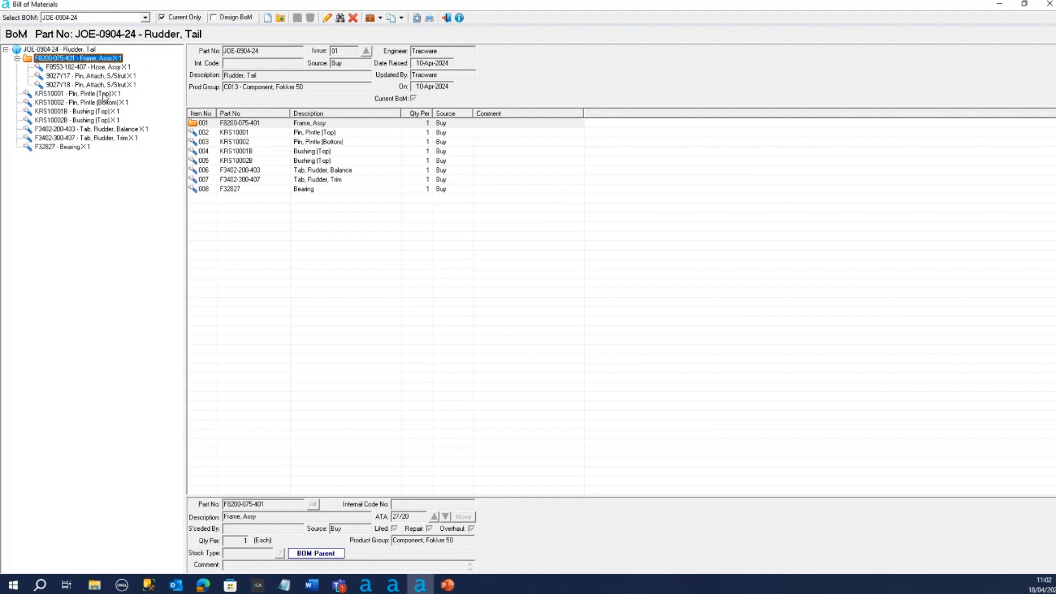
left_click(236, 123)
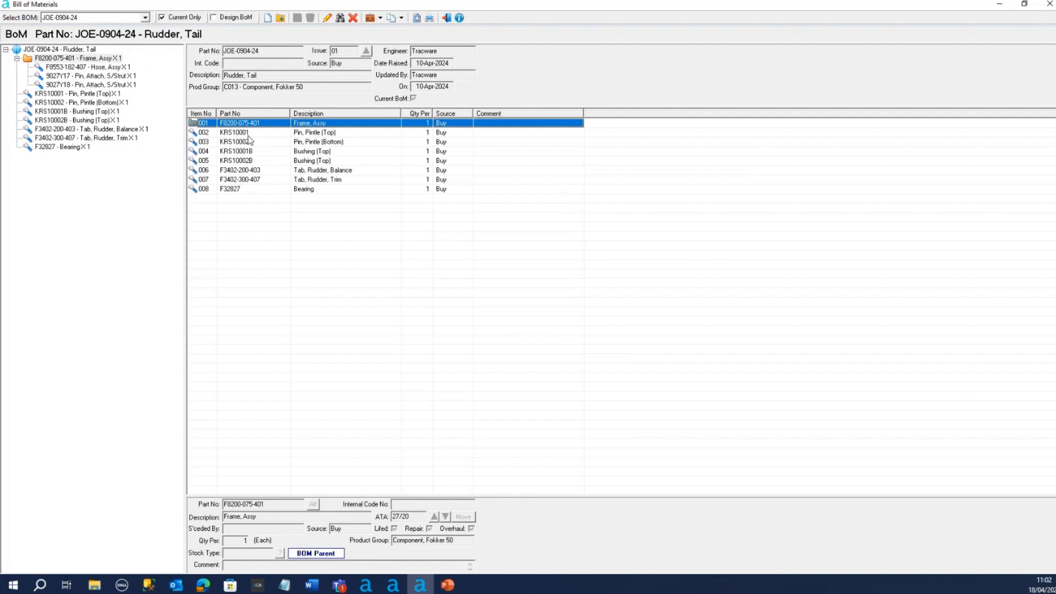
left_click(80, 67)
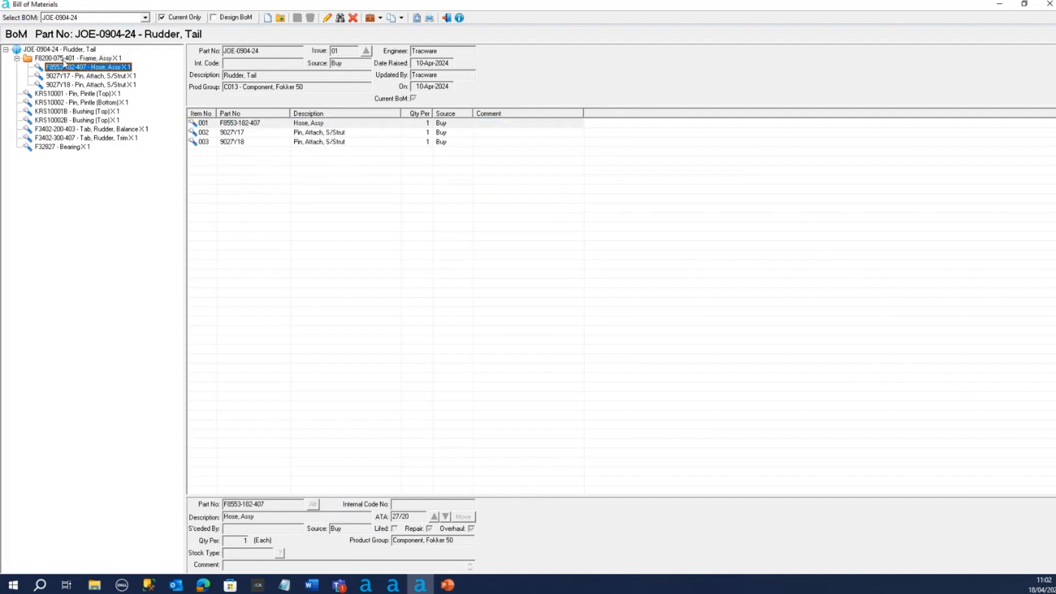
left_click(63, 59)
left_click(76, 67)
left_click(76, 77)
left_click(75, 85)
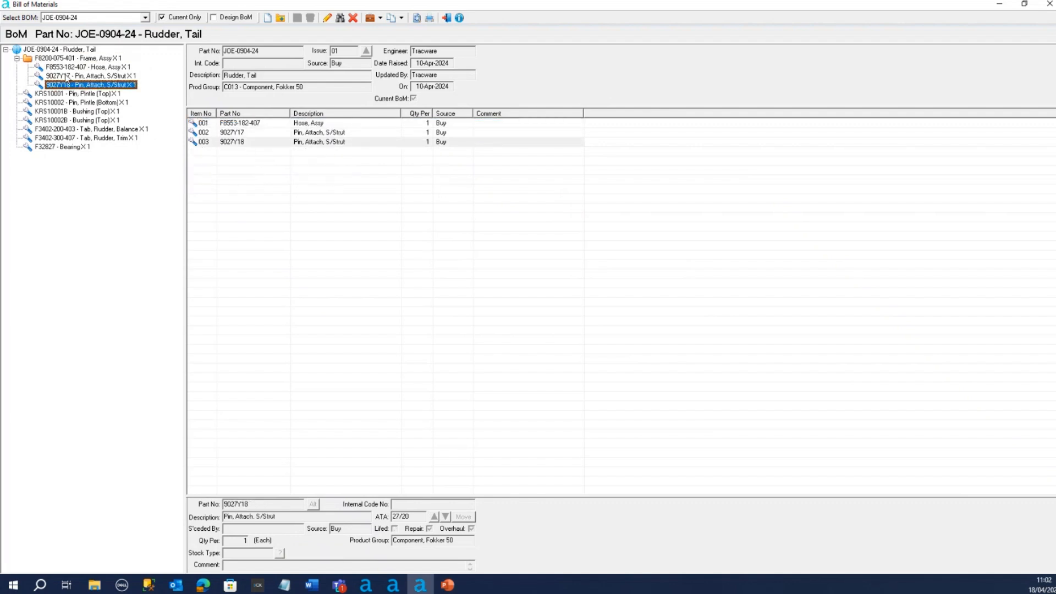
Examine the top-level components of the Rudder, Tail bill of materials, from the pintle pins and bushings to the F32827 bearing
left_click(45, 51)
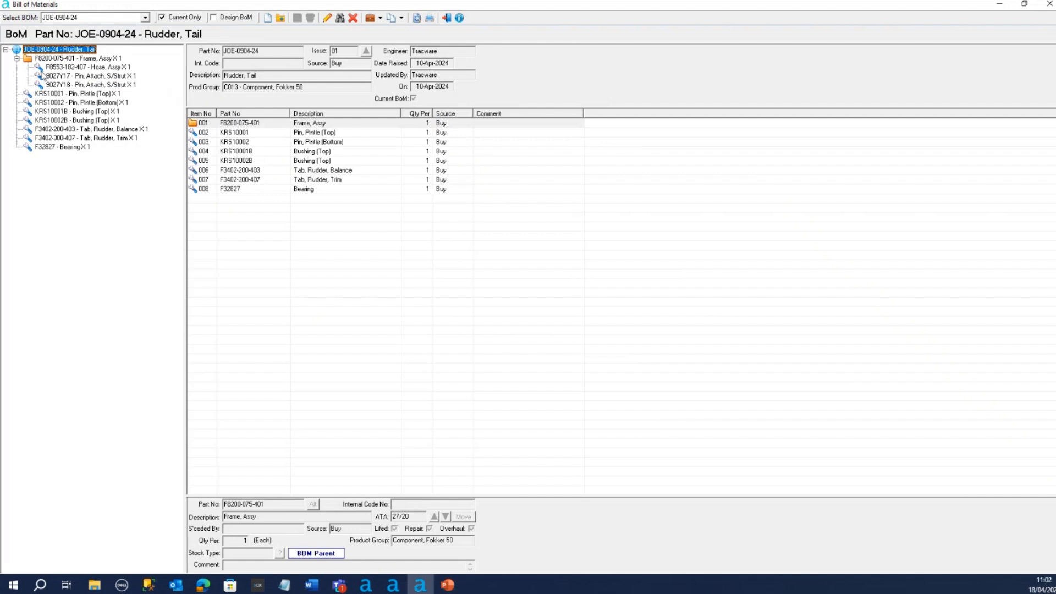
left_click(51, 94)
left_click(50, 103)
left_click(51, 111)
left_click(51, 121)
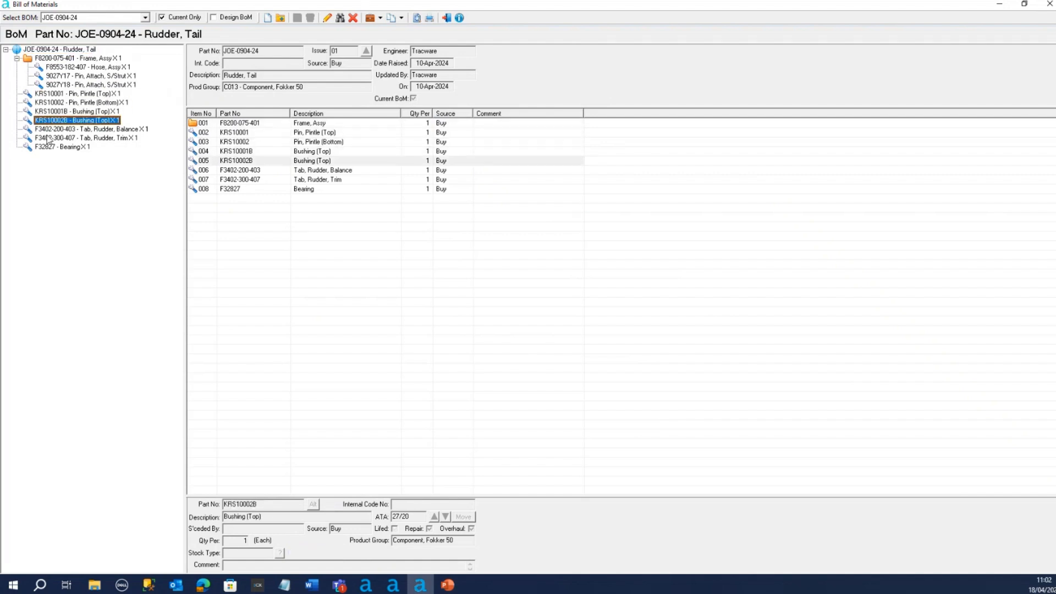
left_click(49, 147)
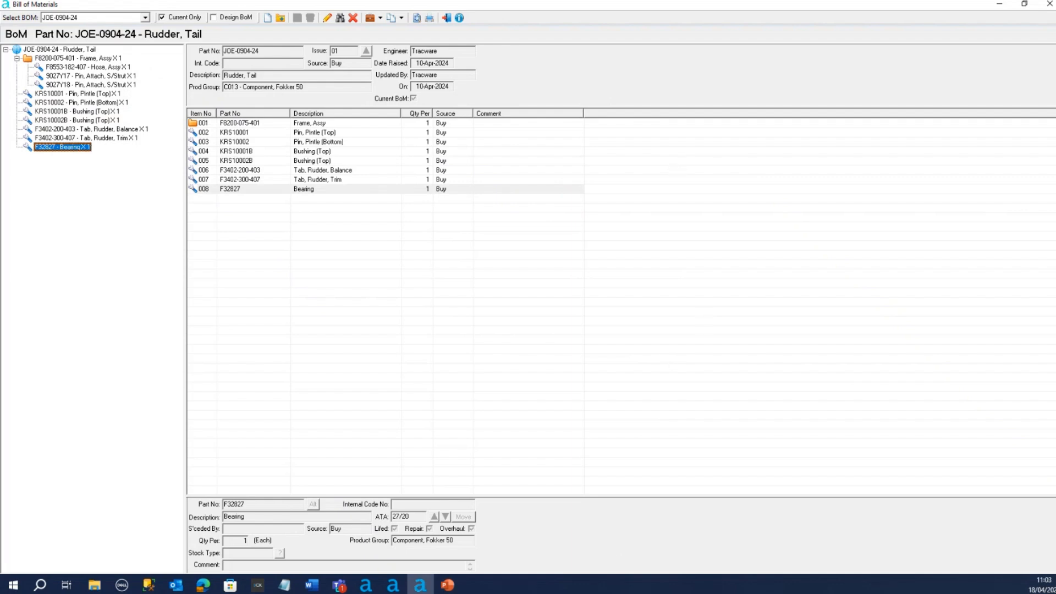
Switch to the Aerotrac Administrator module and open the System Options in Company Setup
left_click(366, 584)
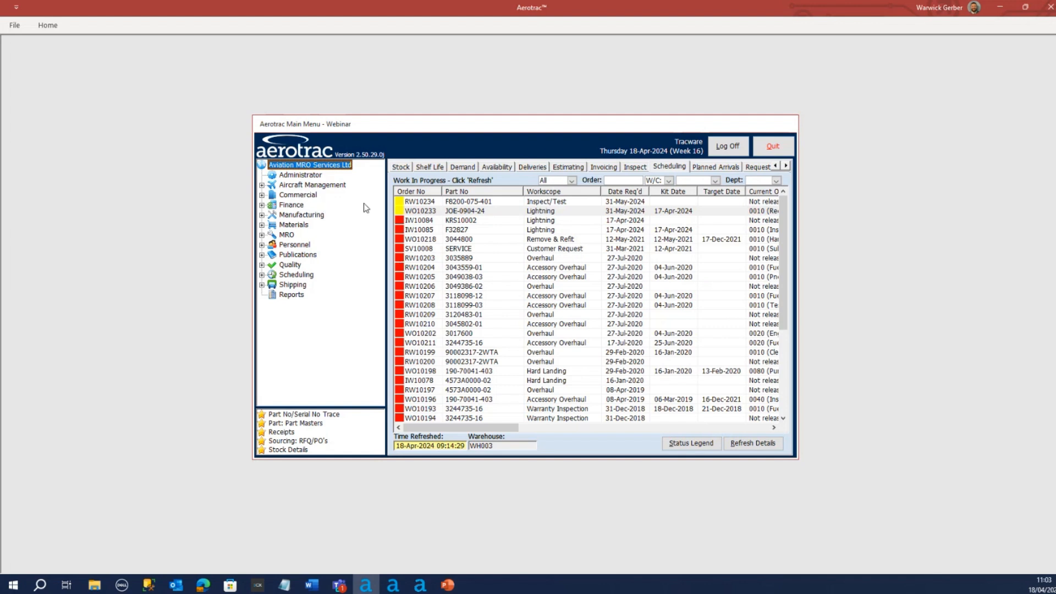
left_click(294, 176)
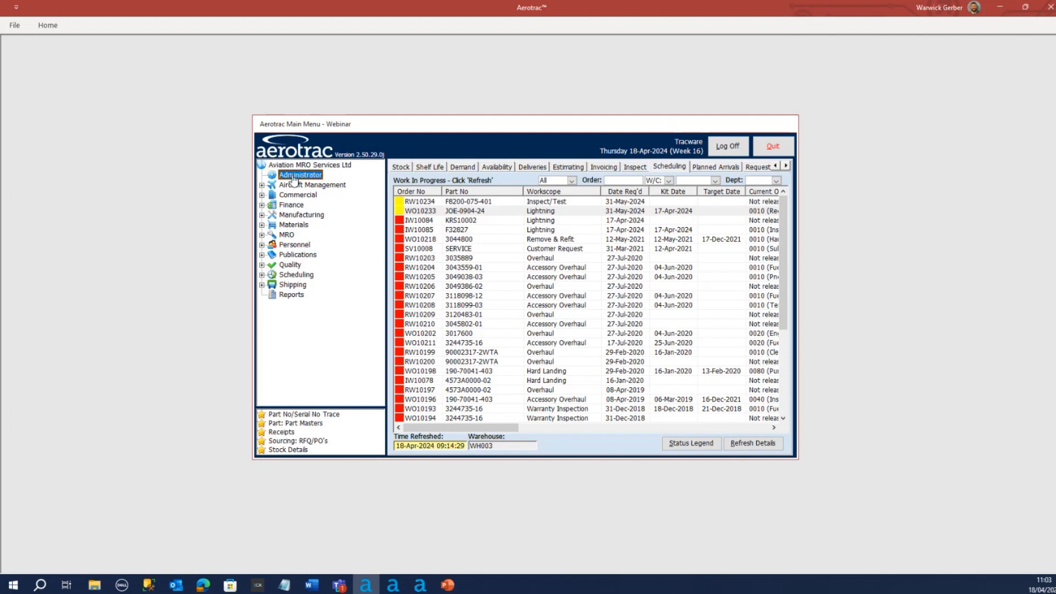
left_click(255, 192)
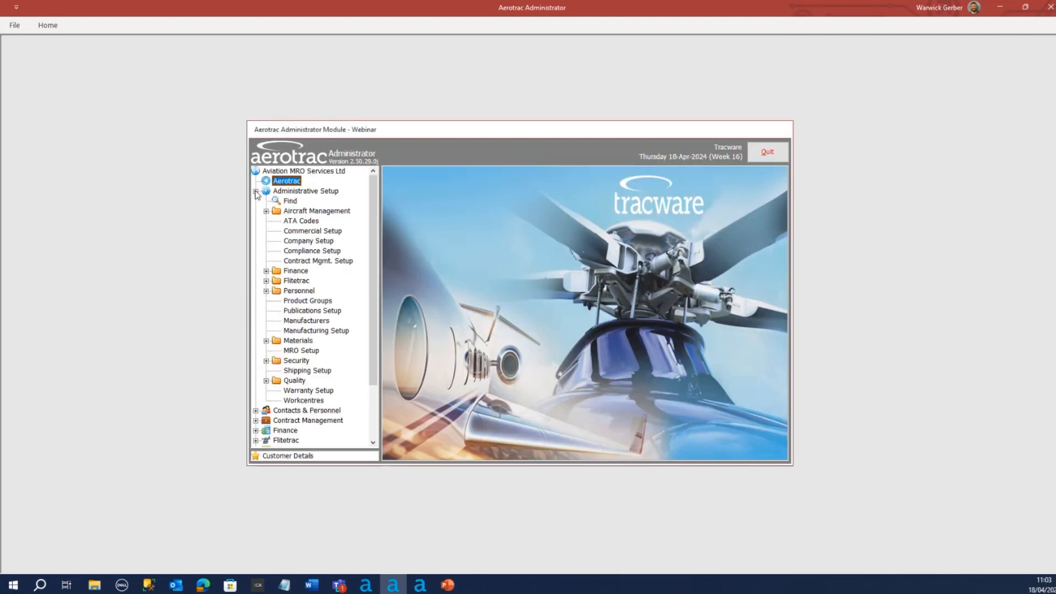
left_click(305, 242)
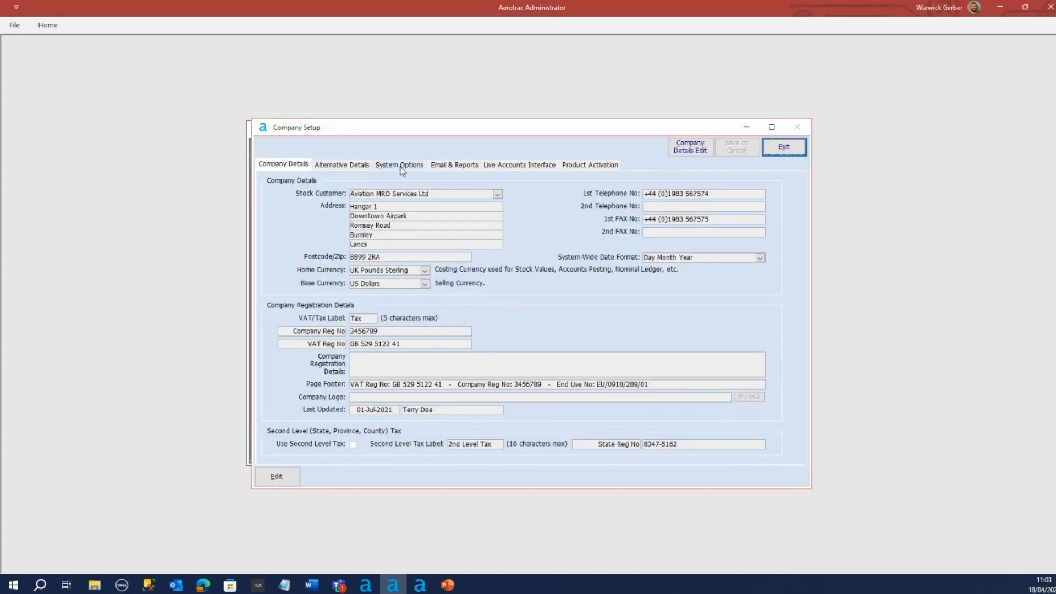
left_click(399, 165)
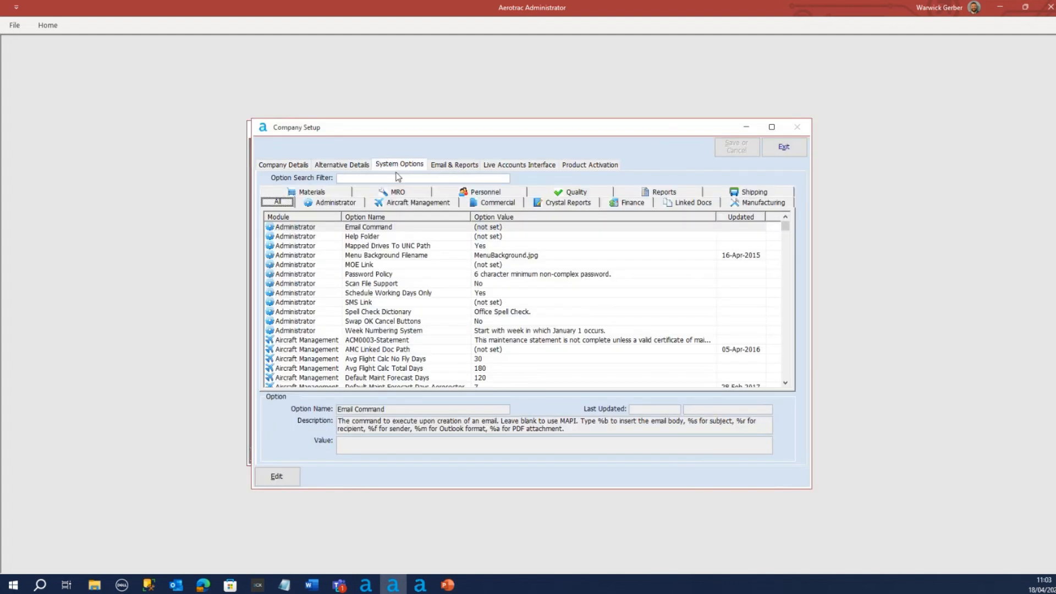
Filter the system options by "serial", review the MRO option Project Serial No Selection From Stock, and exit Company Setup
left_click(356, 176)
type("serial")
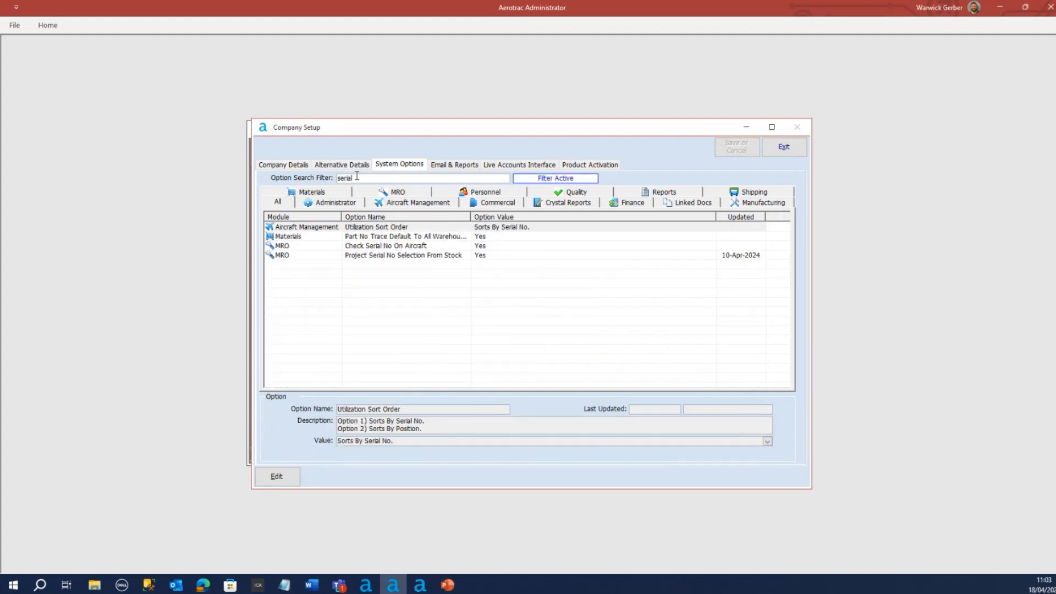
left_click(314, 256)
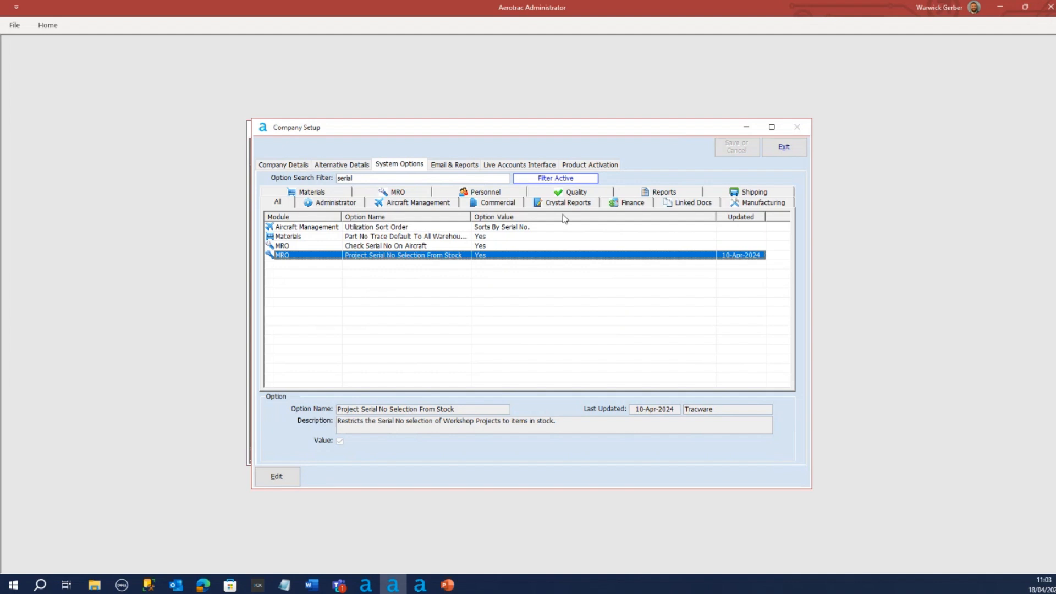
left_click_drag(430, 130, 443, 136)
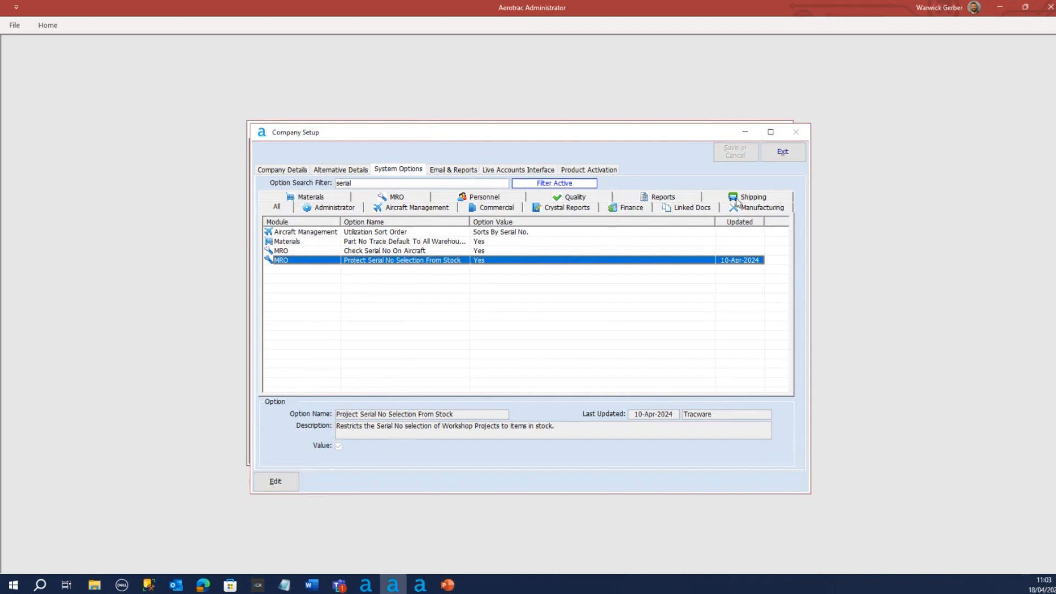
left_click(786, 157)
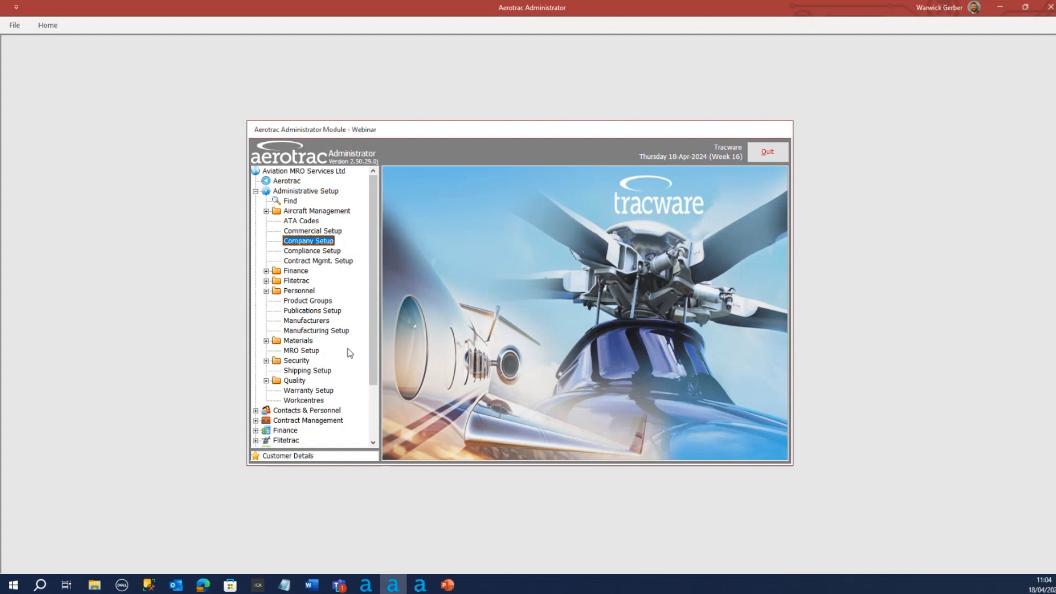
Review the Holding location among the Non-Bonded Locations of warehouse WH003 in Materials Setup, and exit the setup
left_click(267, 341)
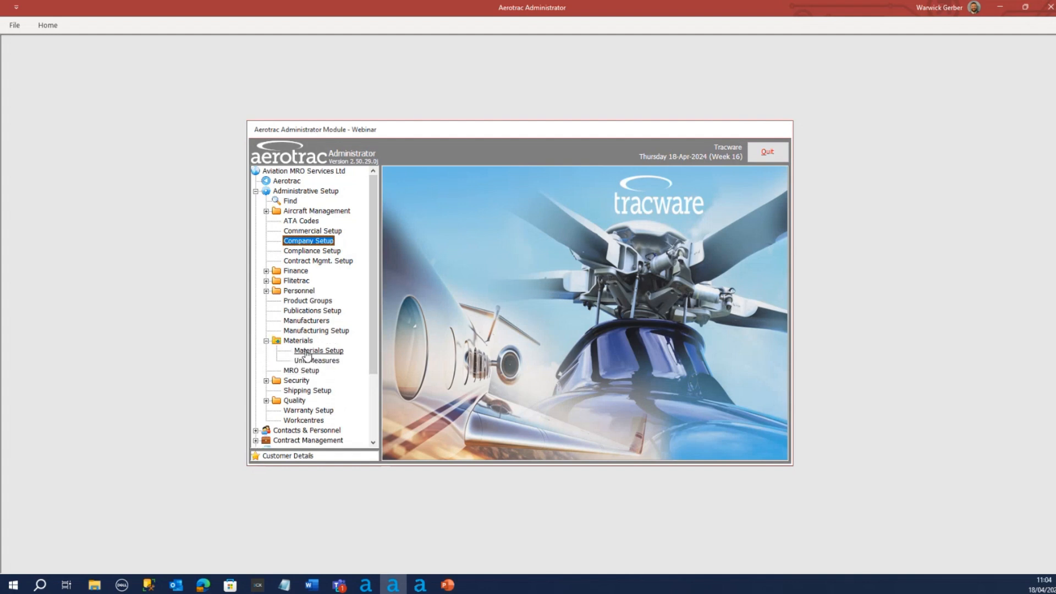
double_click(323, 351)
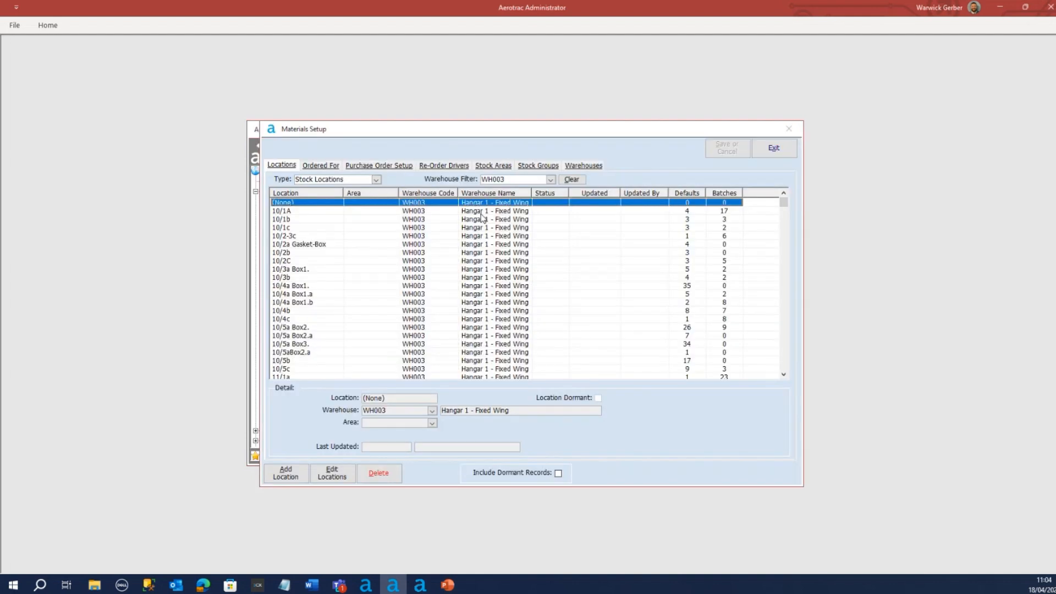
left_click(281, 167)
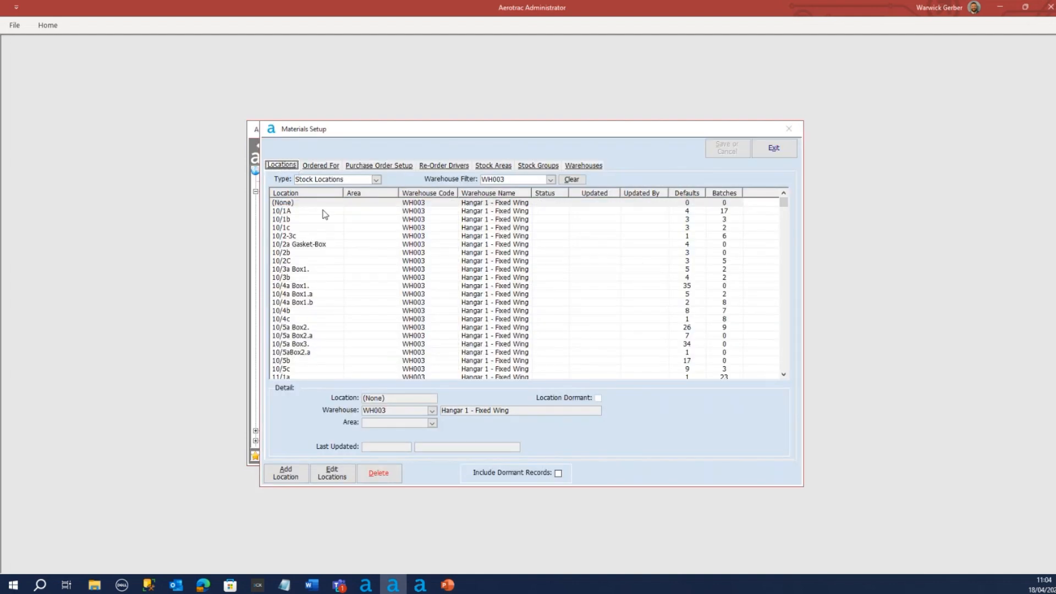
left_click(377, 180)
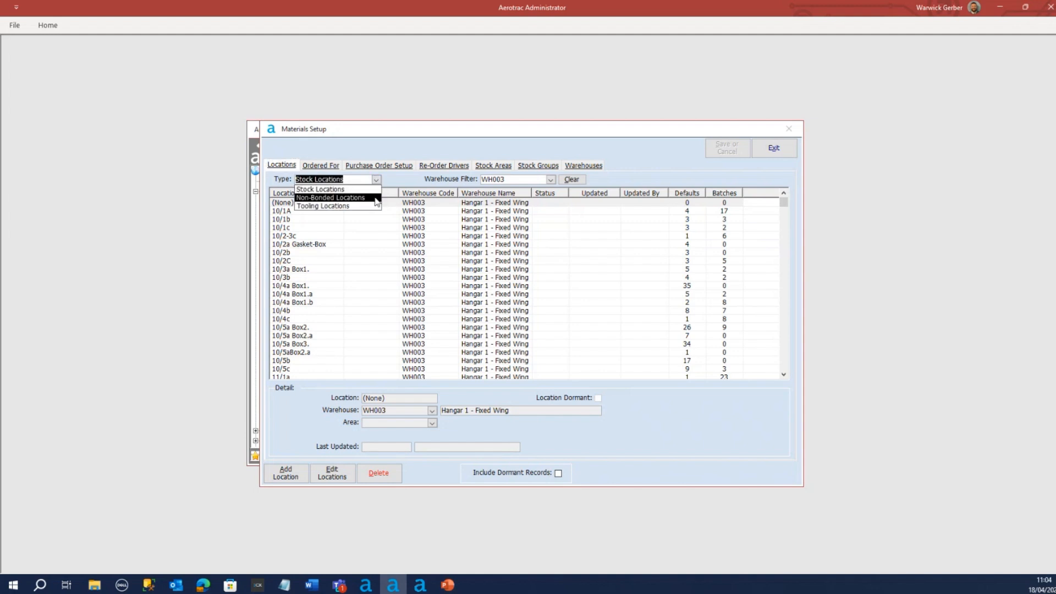
left_click(376, 201)
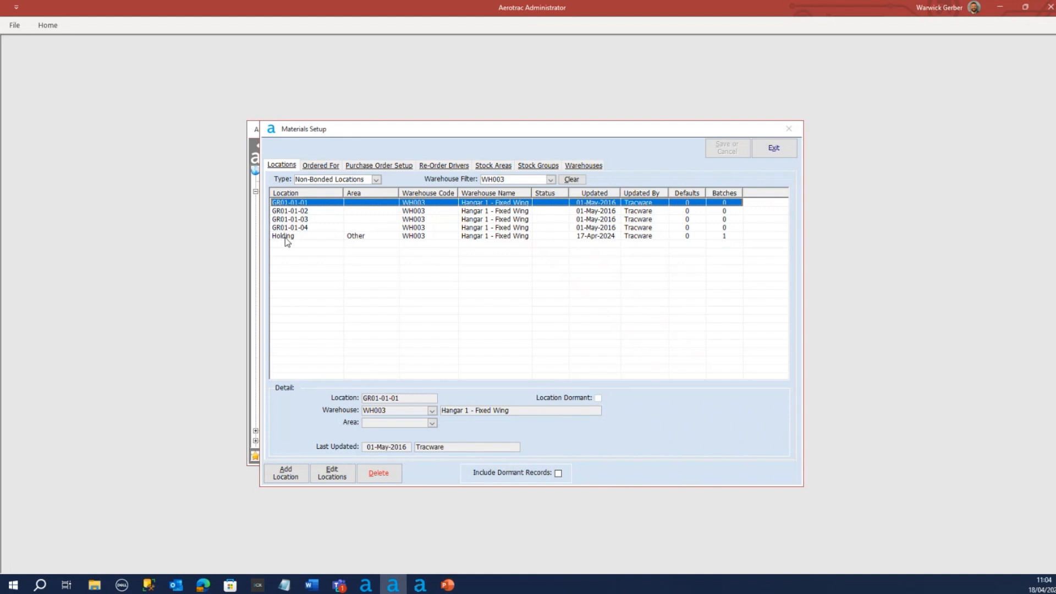
left_click(285, 237)
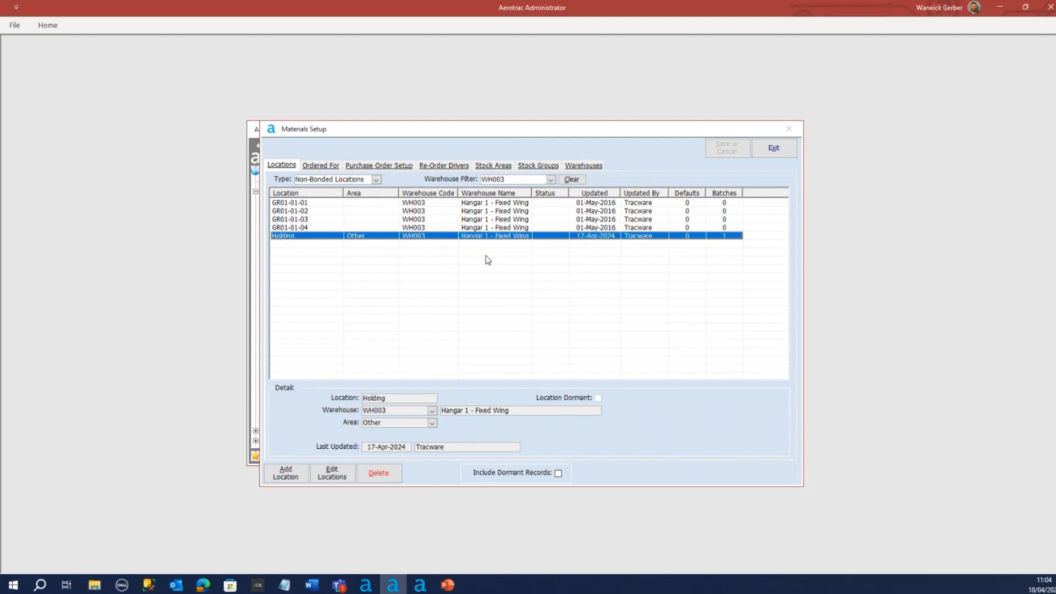
left_click(774, 148)
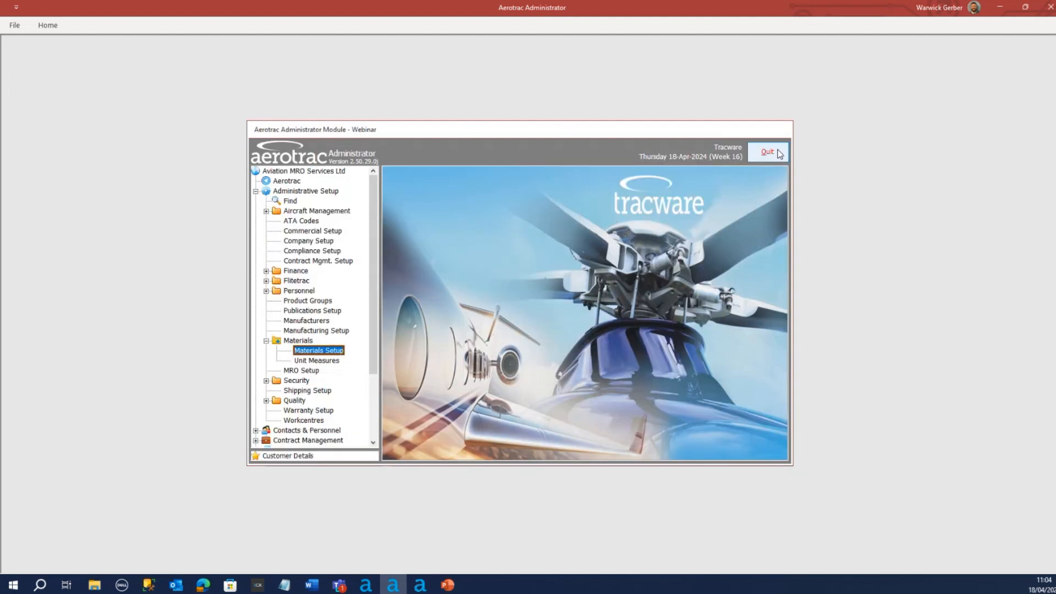
Return to the main Aerotrac module and open GRN Generation from the materials stock movements
left_click(290, 184)
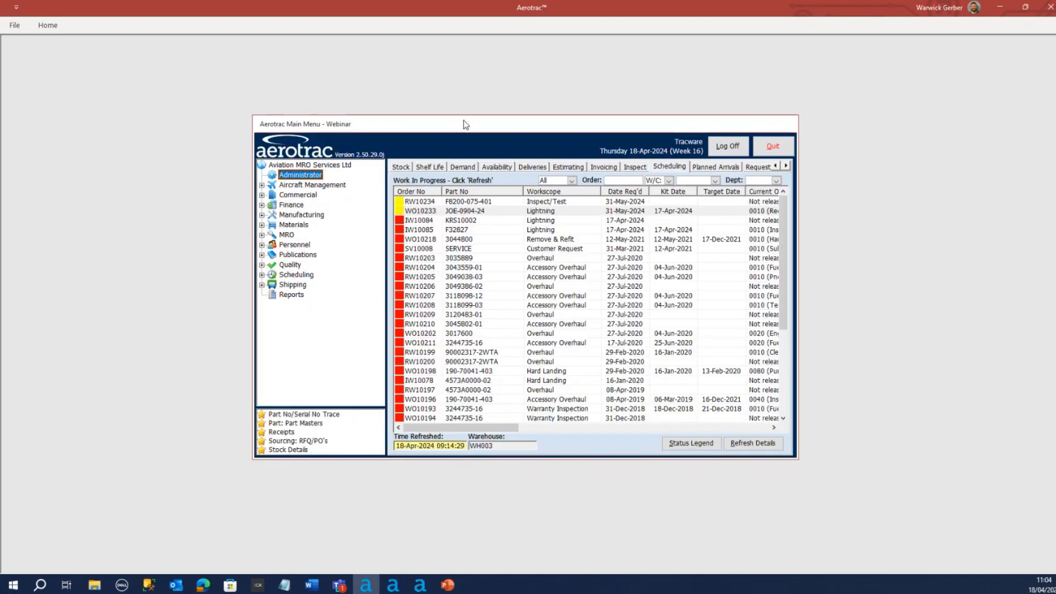
left_click(262, 225)
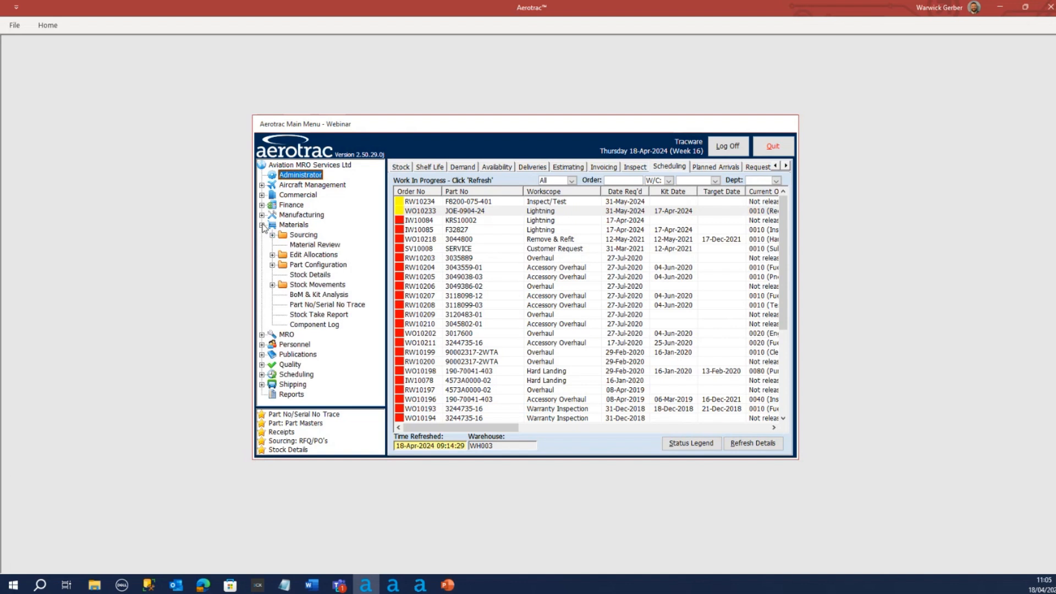
left_click(271, 285)
left_click(325, 295)
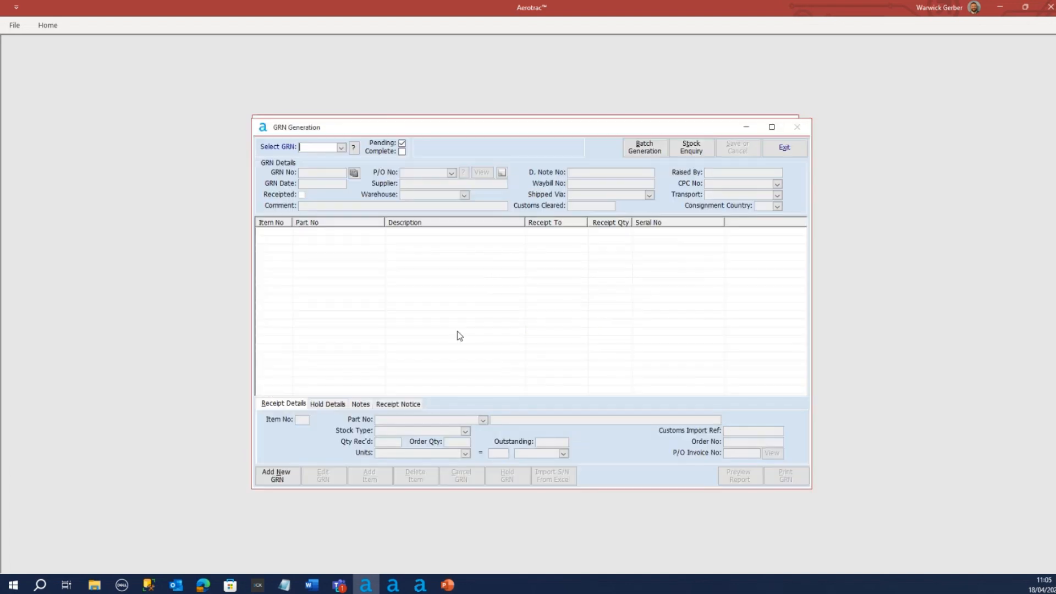
Add a new GRN of type MRO Receipt for the customer Small Airline
left_click(281, 479)
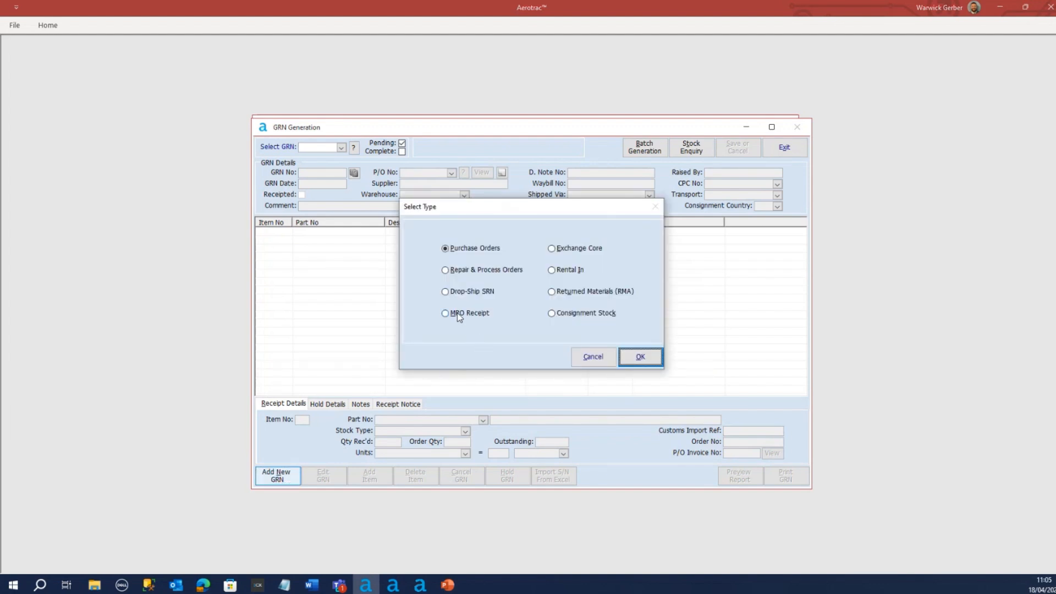
left_click(462, 312)
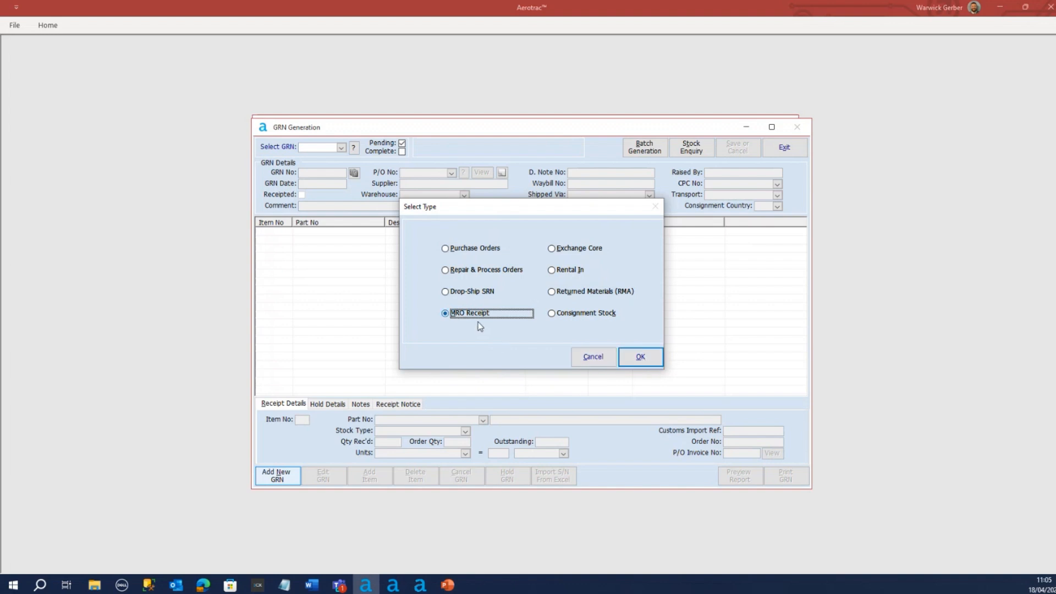
left_click(641, 356)
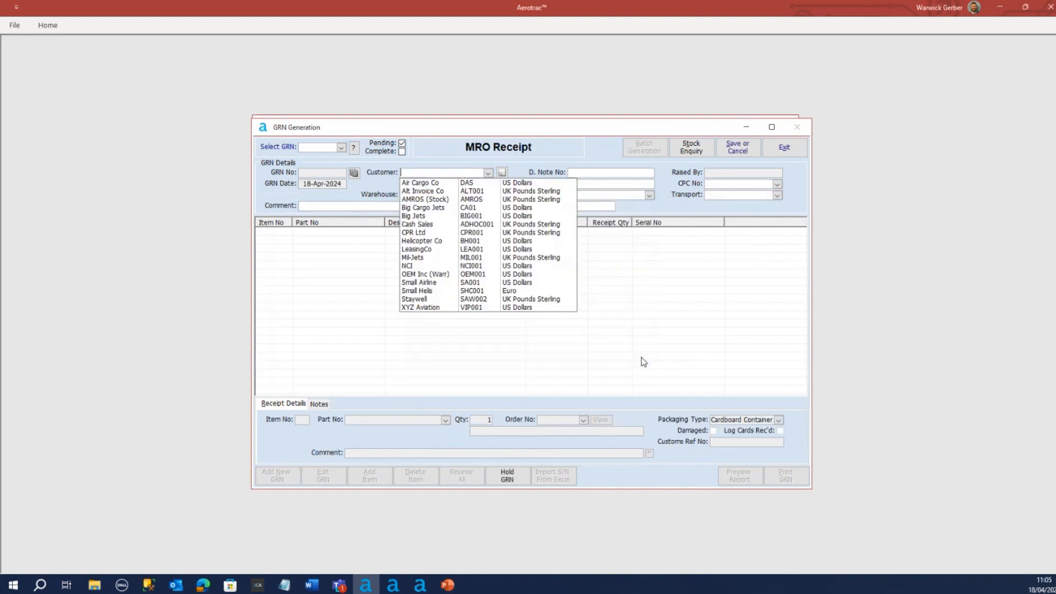
left_click(429, 283)
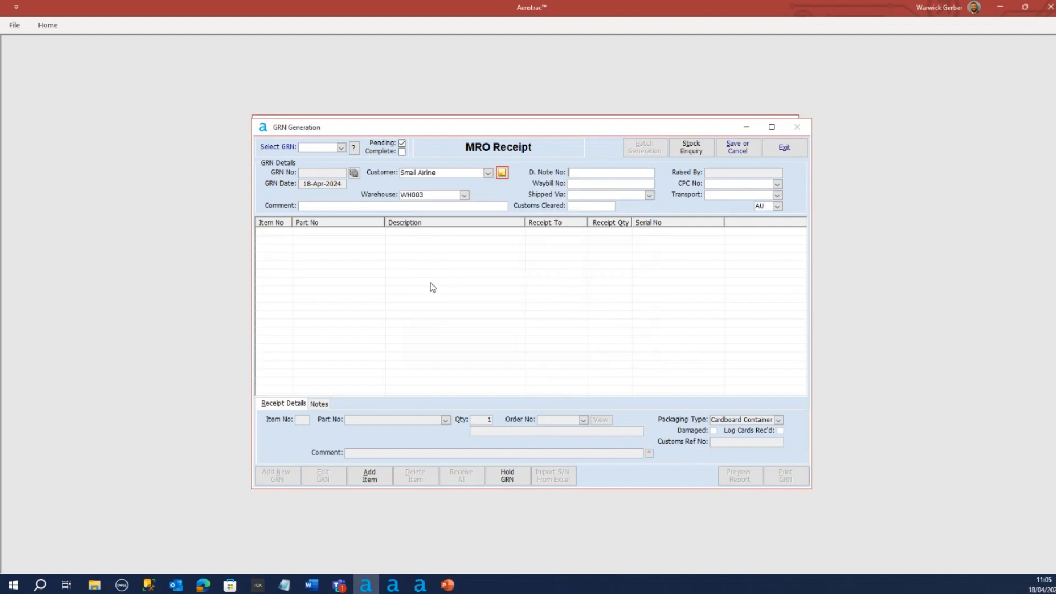
left_click(587, 174)
Add an item to the receipt with part number JOE-0904-24 and serial number 20240418
left_click(370, 480)
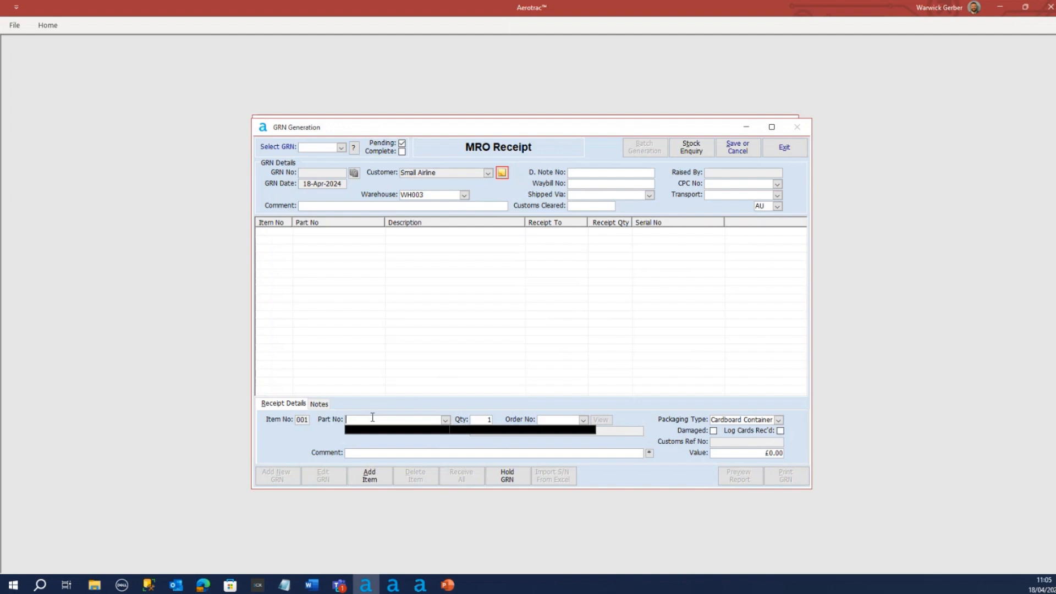
type("joe-0904-24")
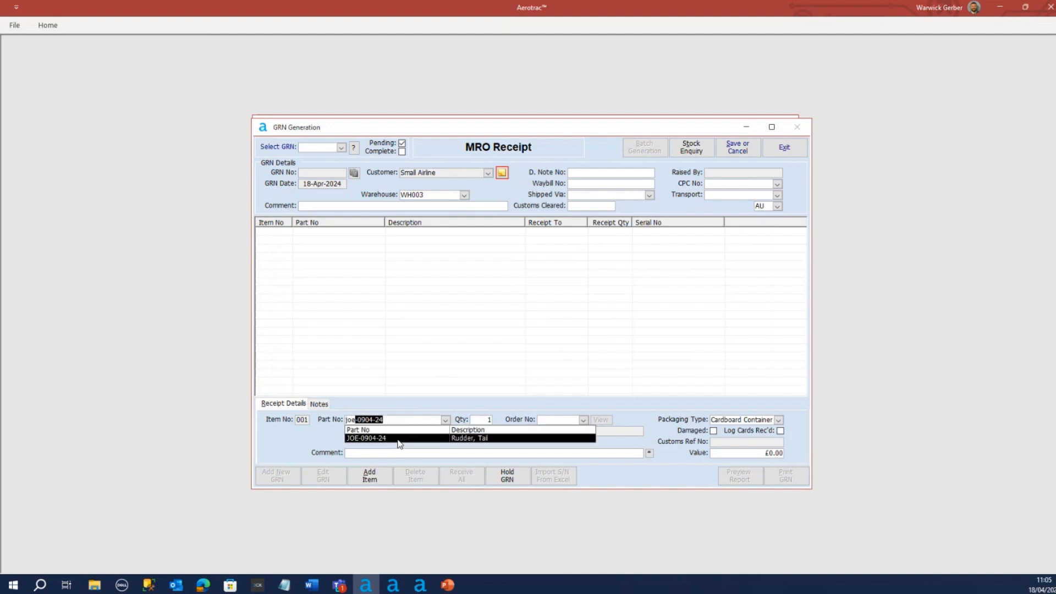
left_click(399, 440)
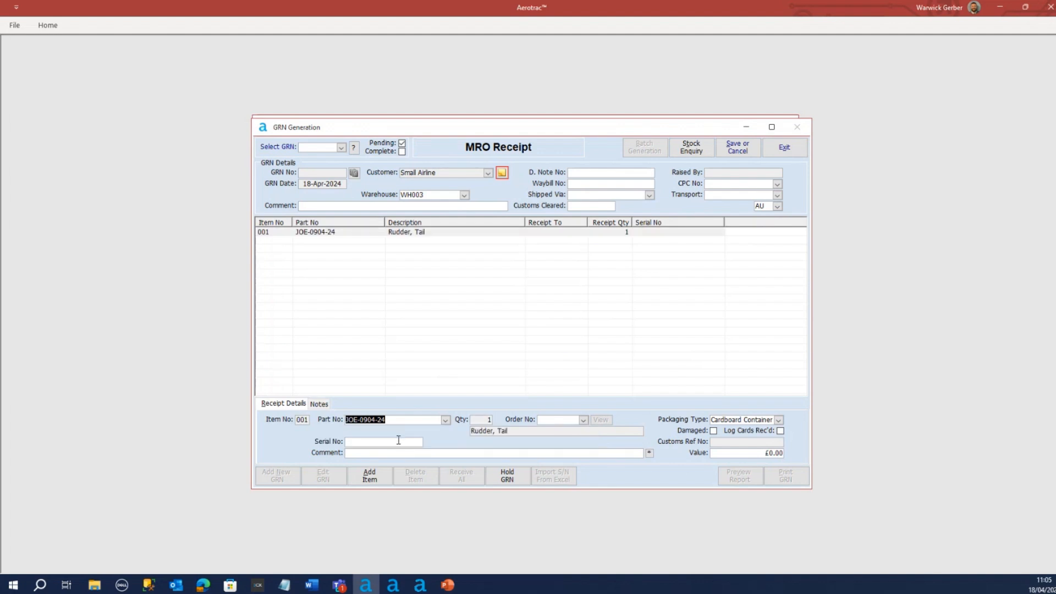
left_click(399, 443)
type("20240418")
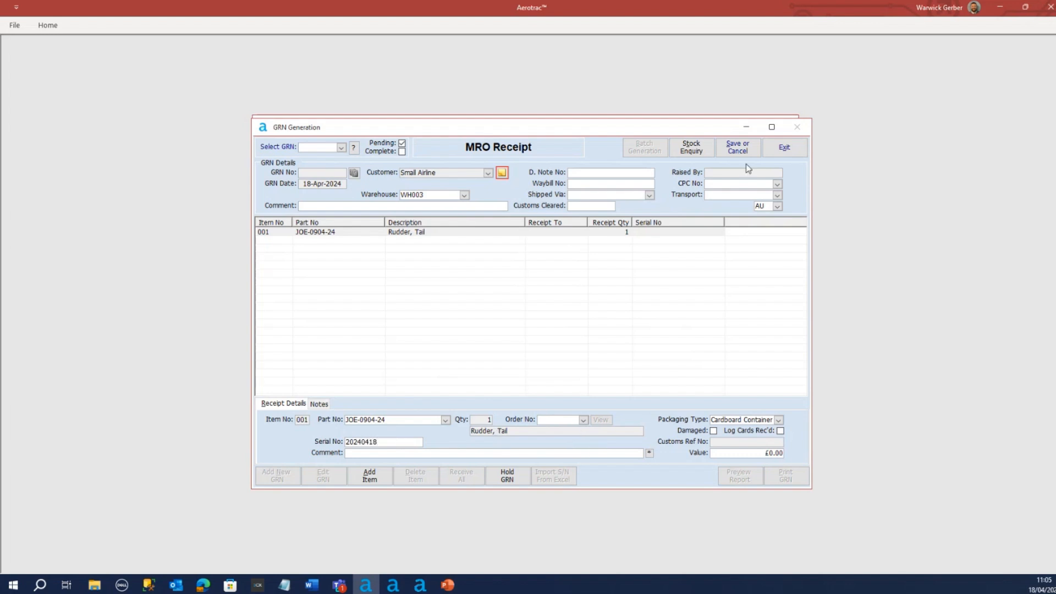
Save the new GRN and start batch generation for the received rudder
left_click(738, 148)
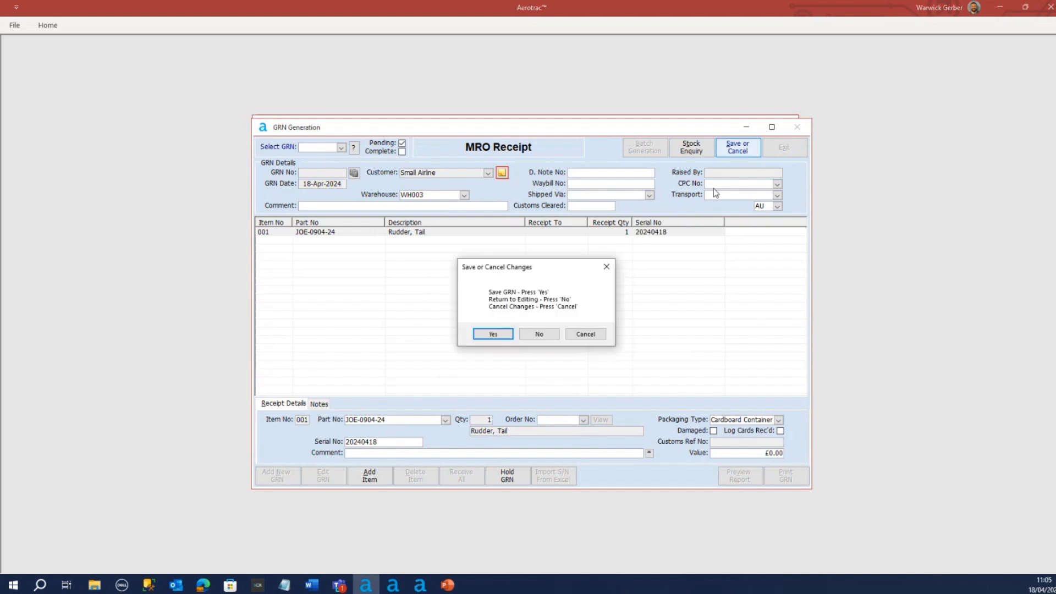
left_click(498, 334)
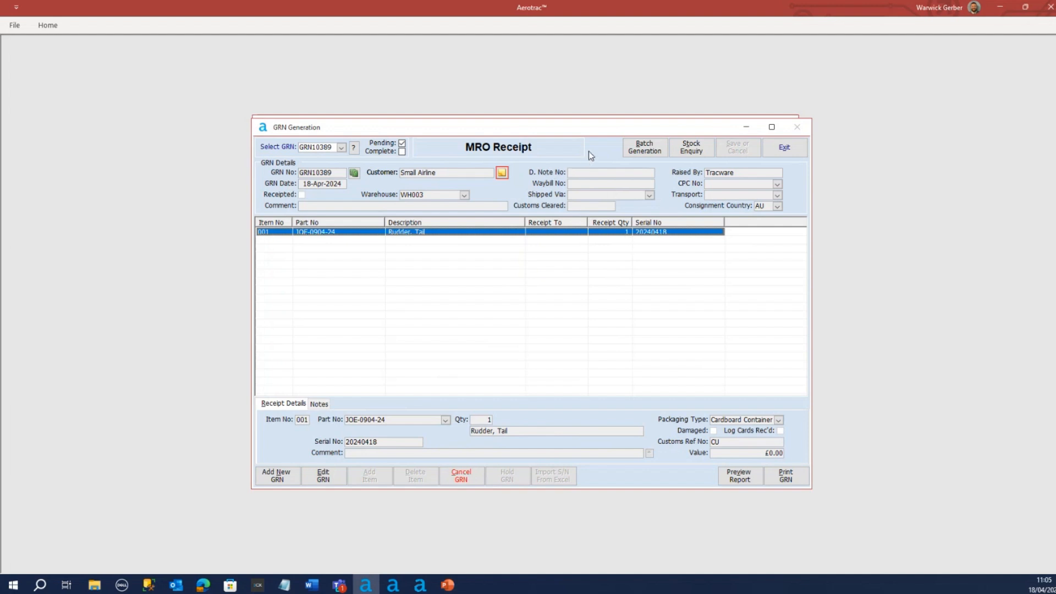
left_click(647, 152)
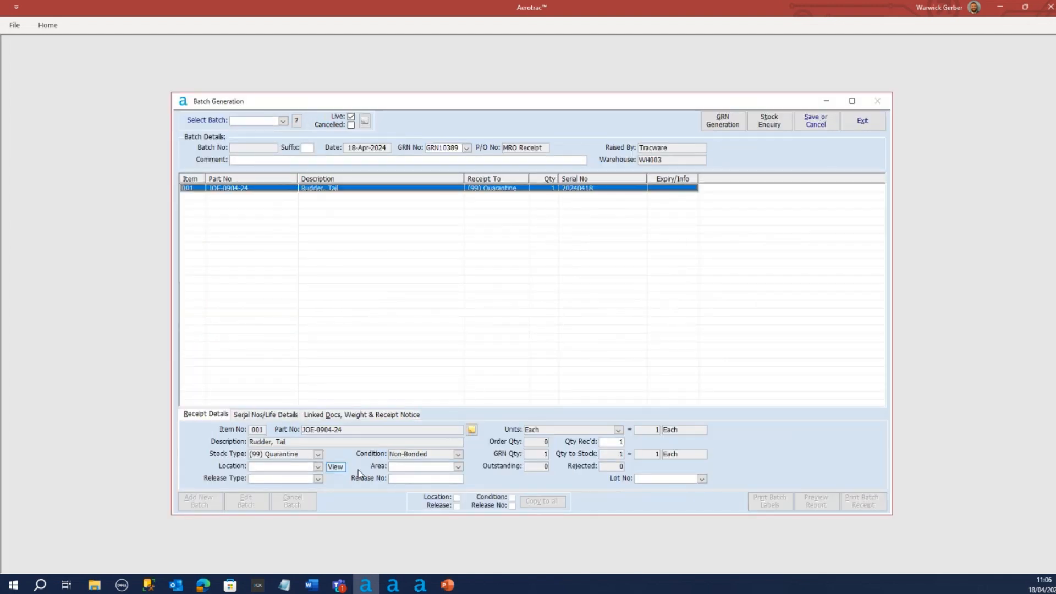
Set the batch item's location to Holding and its release type to N/A
left_click(319, 467)
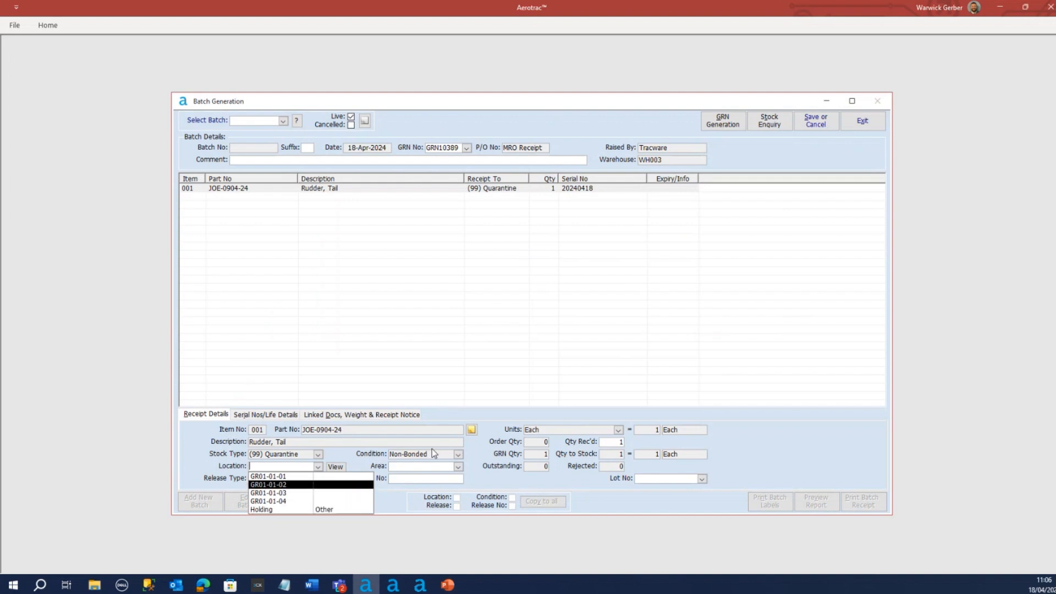
left_click(275, 511)
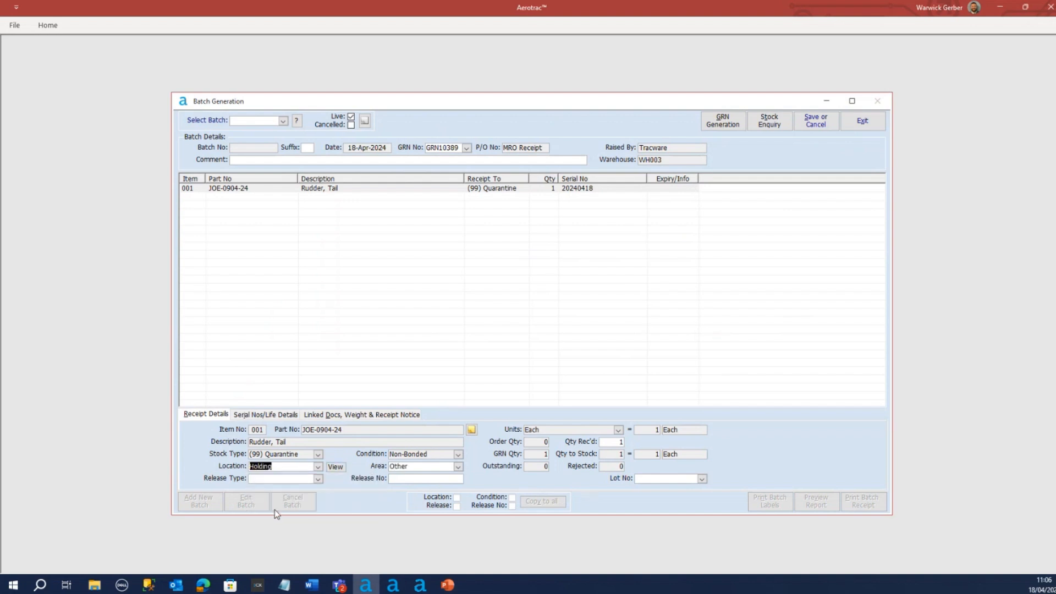
left_click(318, 479)
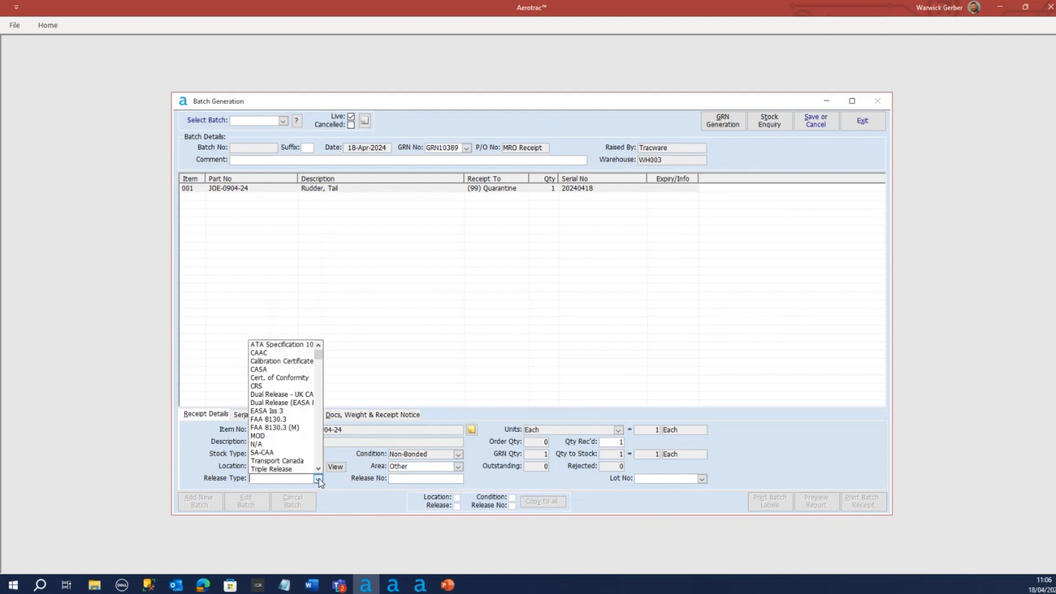
left_click(286, 445)
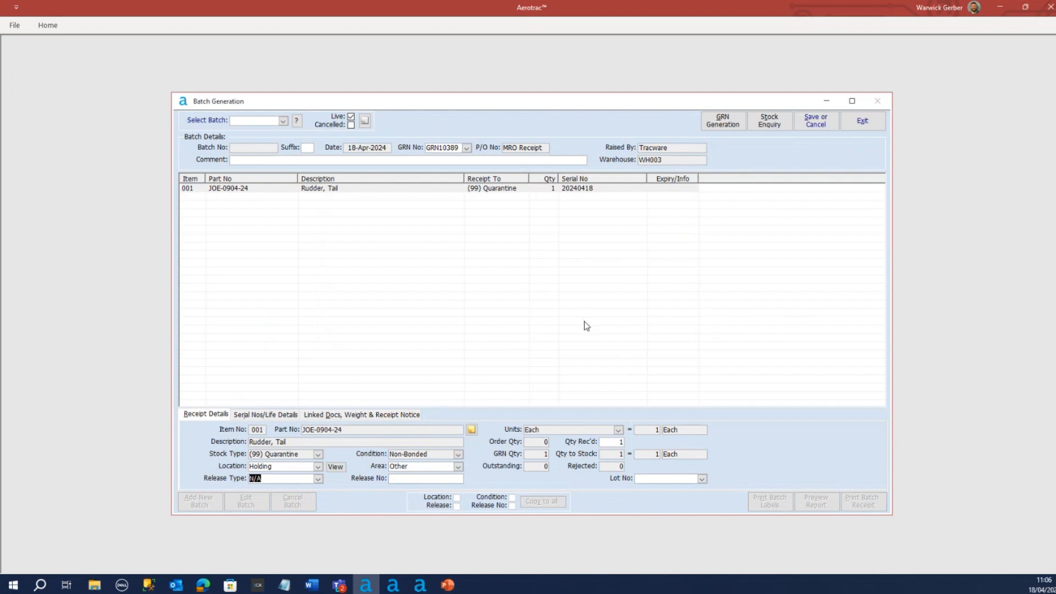
left_click(809, 125)
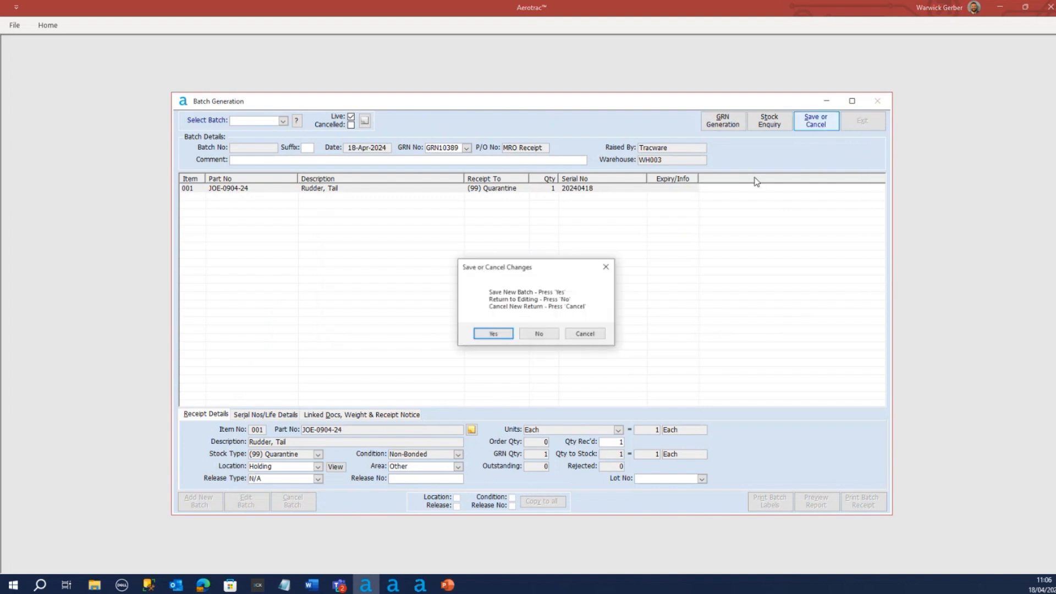
left_click(493, 334)
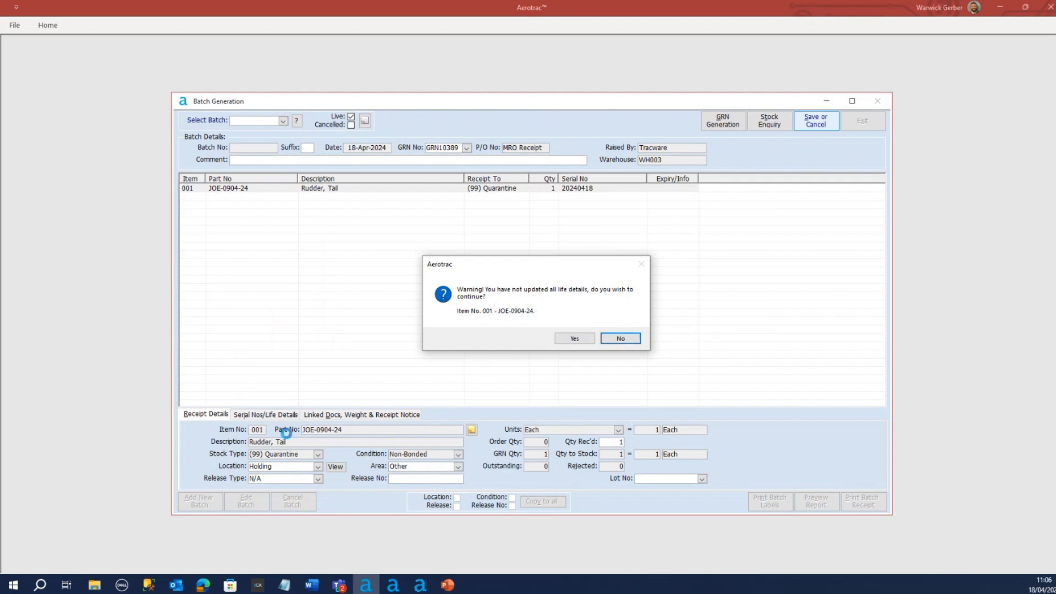
left_click(622, 339)
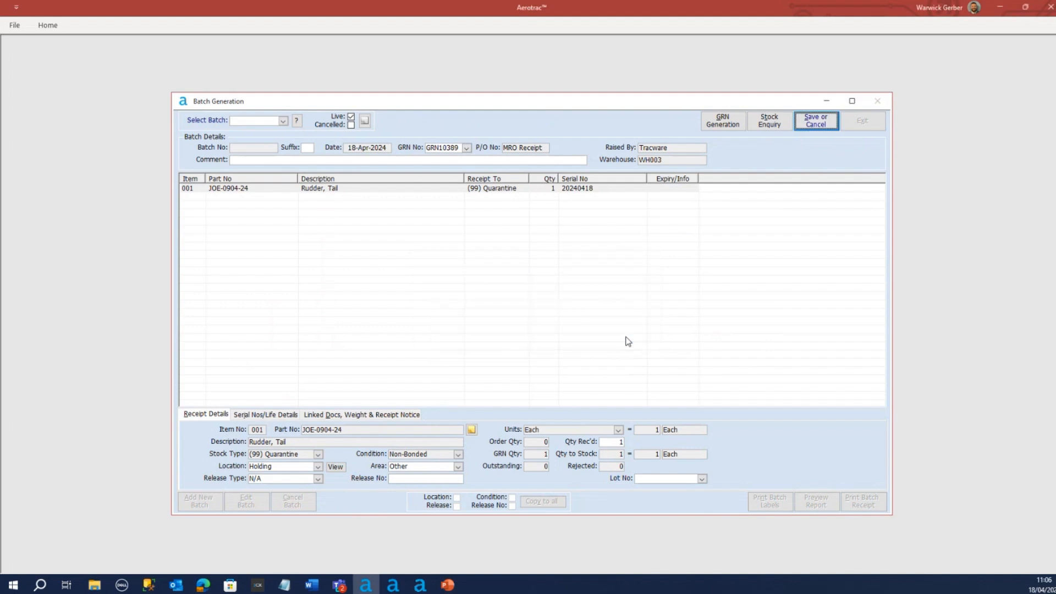
Enter the rudder's life details on the batch: TSN 7000, TSO 500, and N/A for both CSN and CSO
left_click(255, 417)
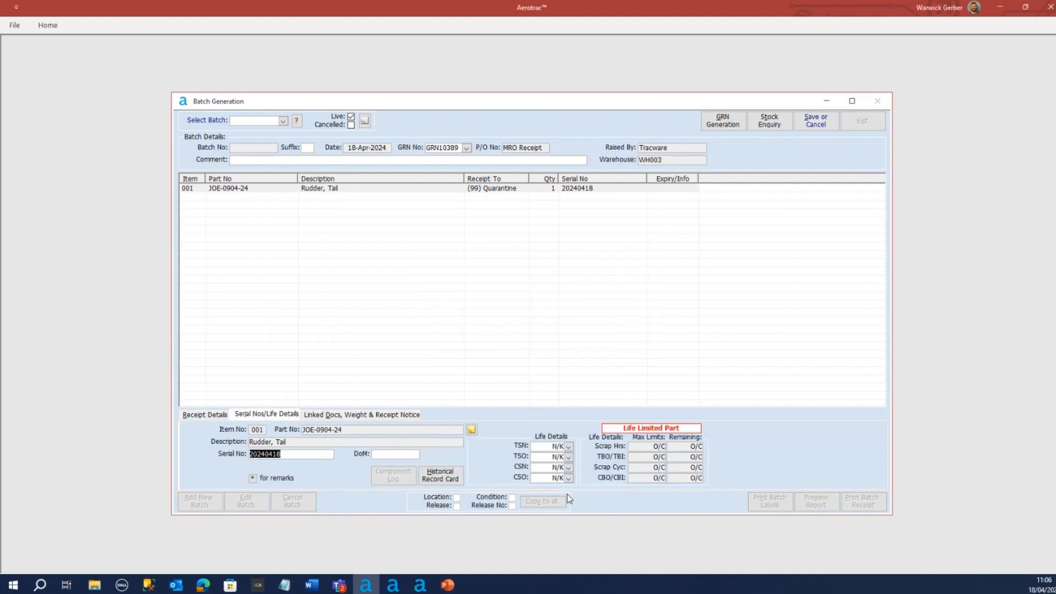
left_click(560, 447)
type("71")
key("Tab")
type("50")
left_click(568, 468)
left_click(569, 479)
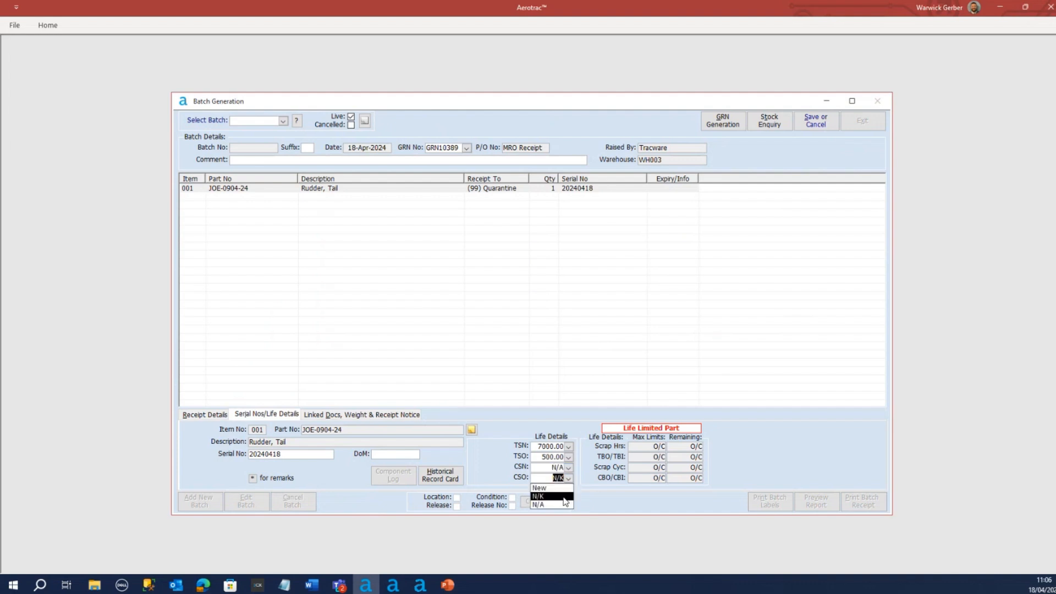
left_click(560, 506)
Save the new batch, check its receipt details, and exit Batch Generation
left_click(813, 125)
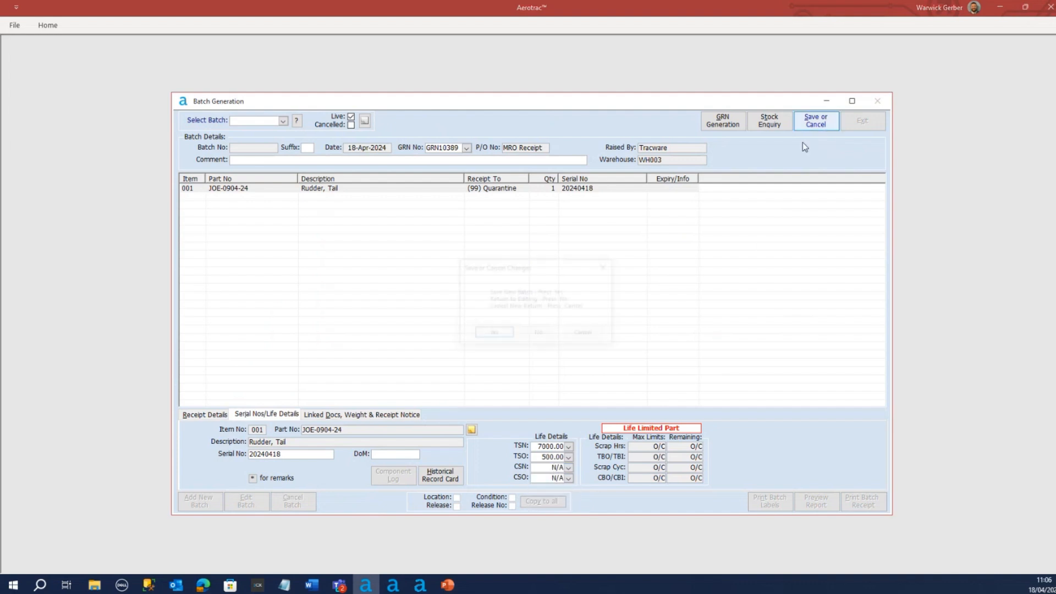
left_click(495, 333)
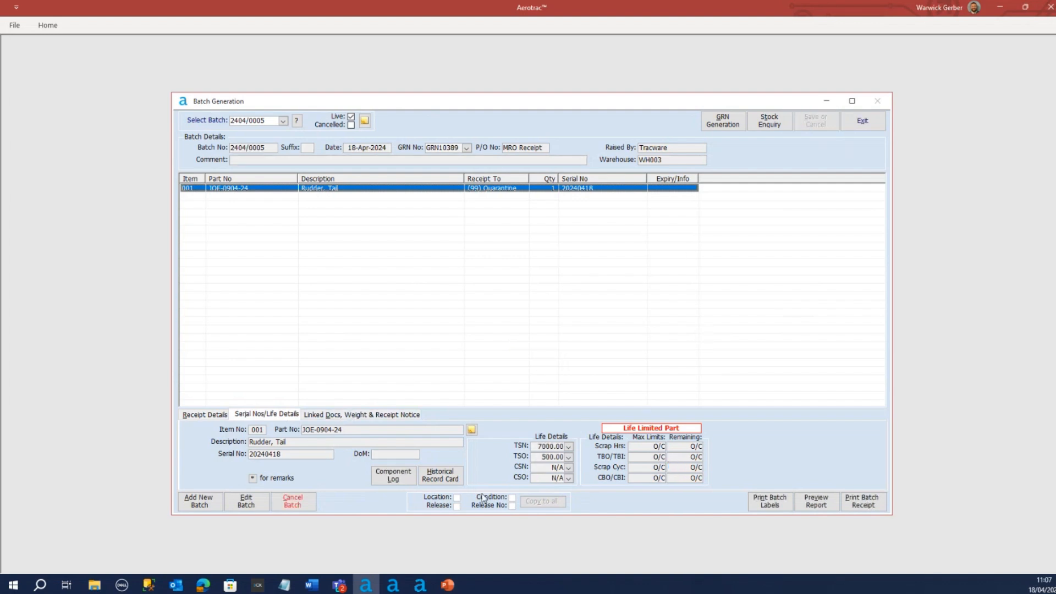
left_click(217, 414)
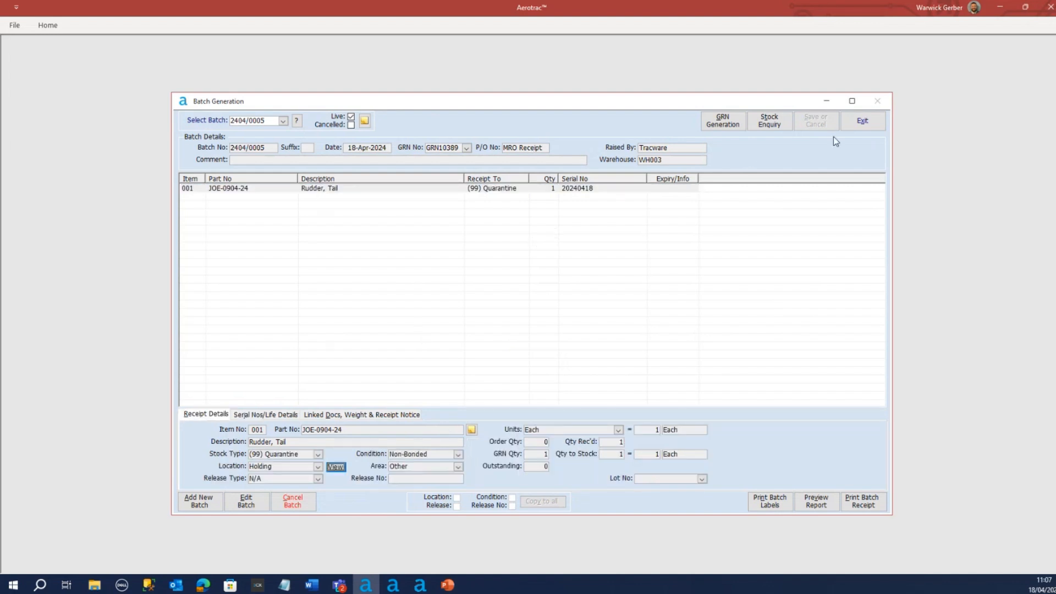
left_click(863, 122)
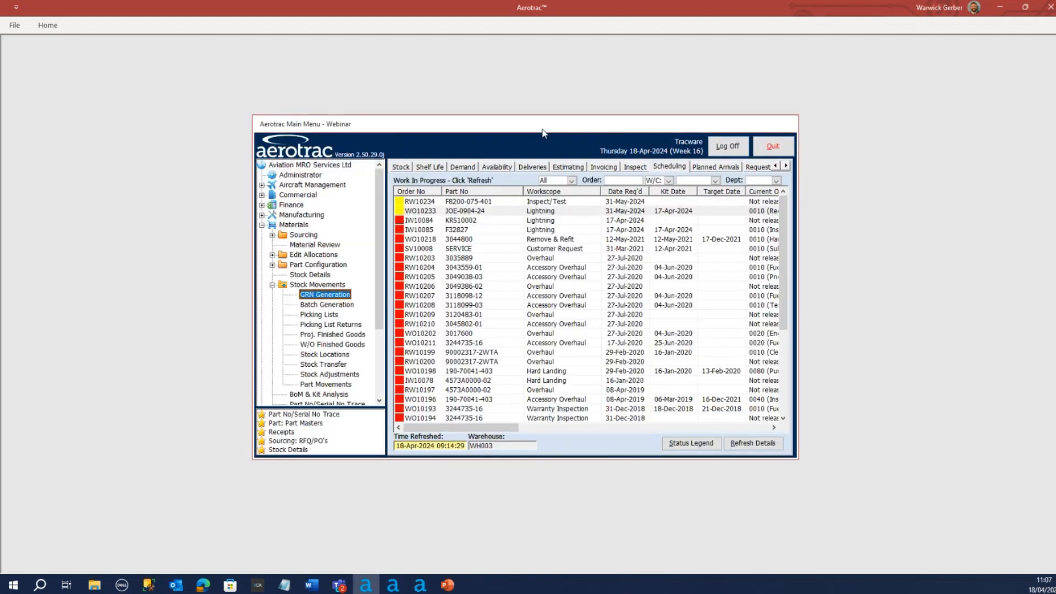
Collapse the stock movements and open the Component Log from the Materials module
left_click_drag(527, 131, 523, 132)
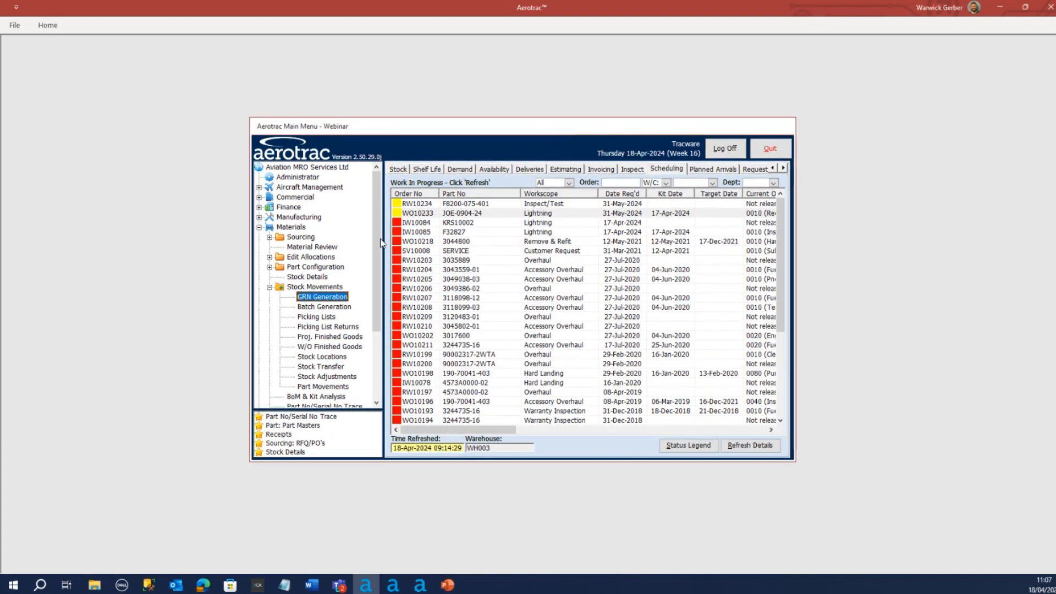
left_click(269, 286)
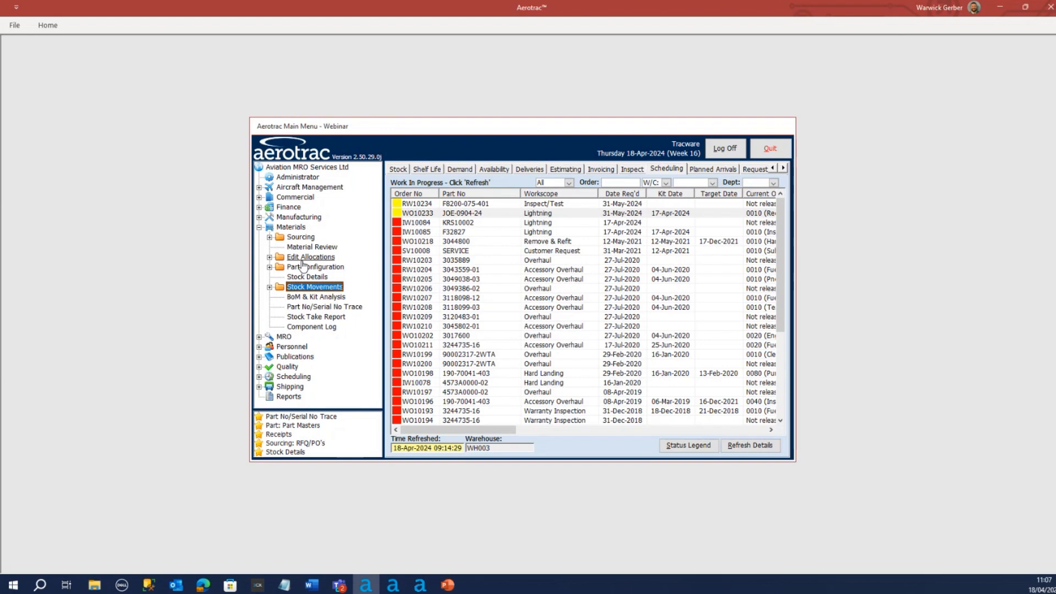
left_click(306, 328)
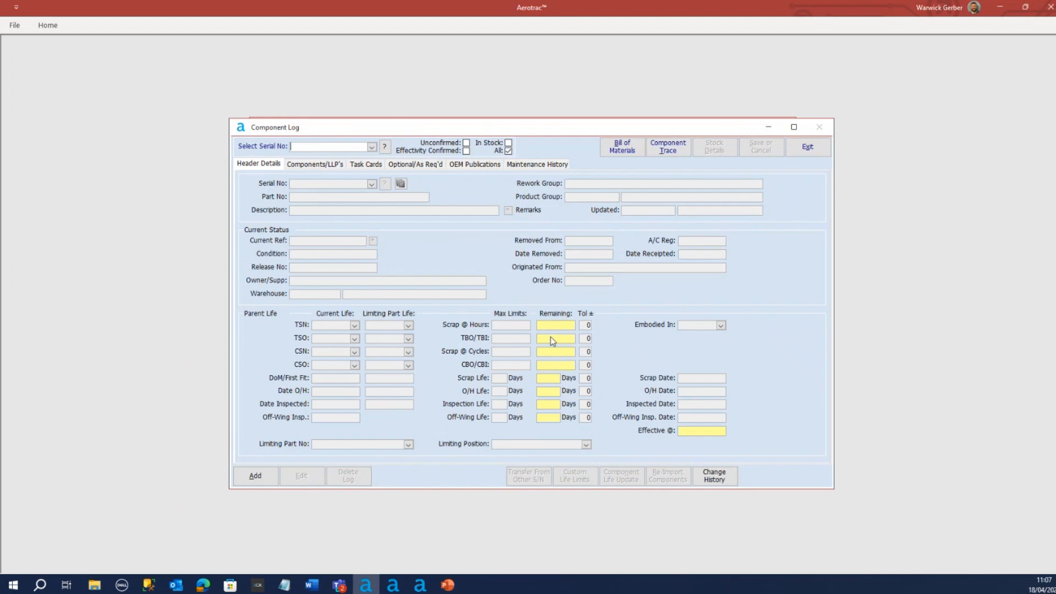
Search the existing component logs for "joe", check the rudder serial numbers, and close the search without selecting one
left_click(372, 148)
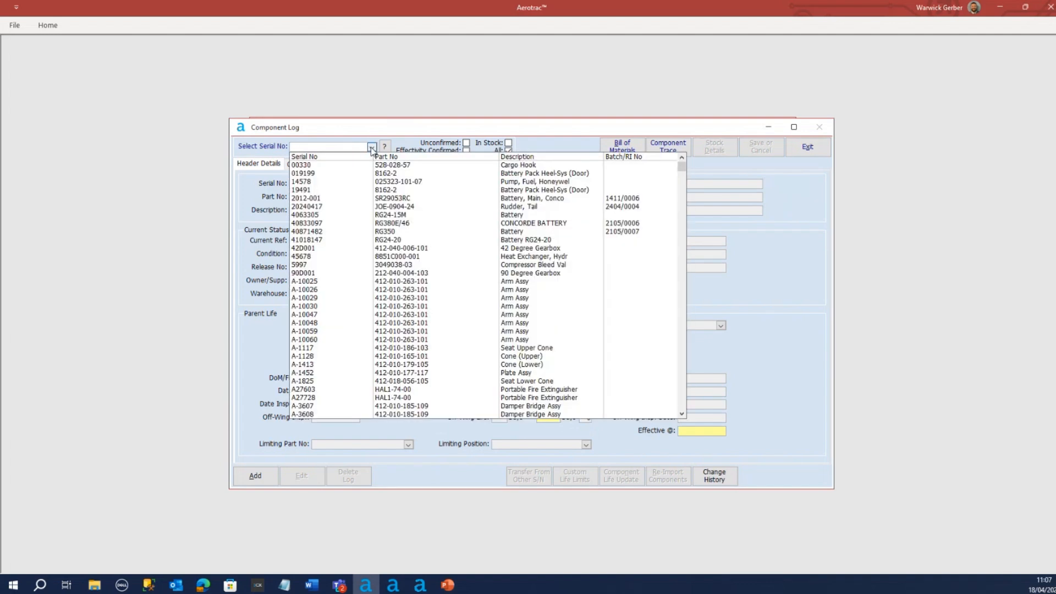
scroll(388, 322, "down", 8)
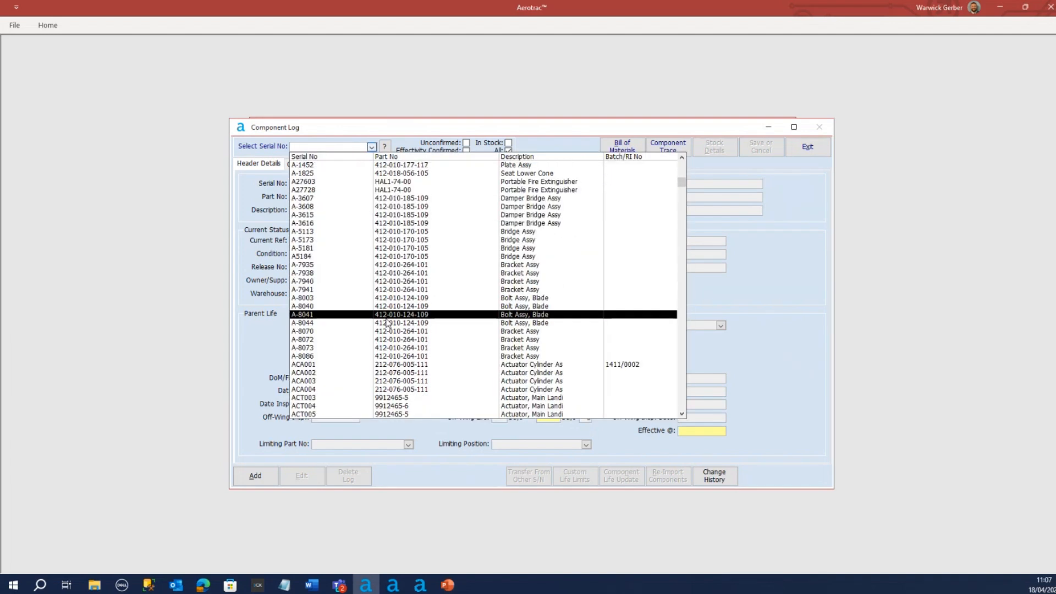
scroll(388, 323, "down", 6)
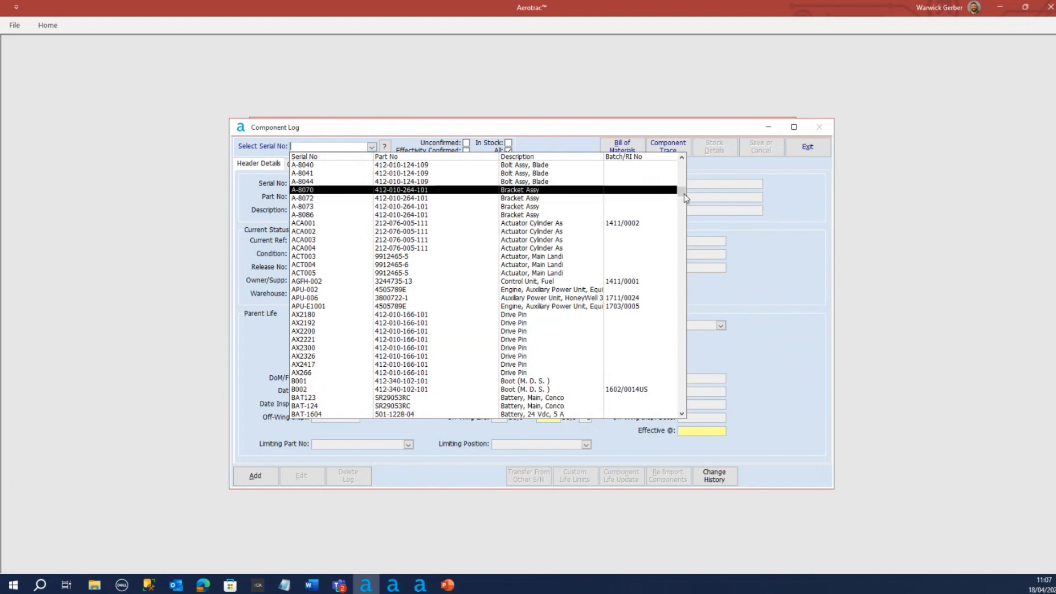
left_click_drag(685, 198, 681, 395)
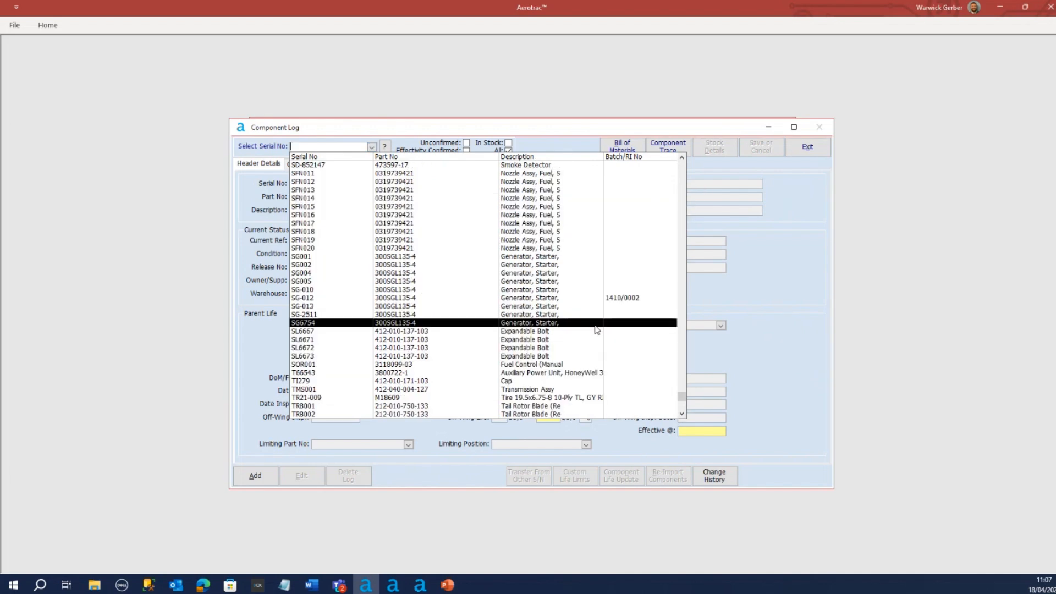
scroll(597, 331, "up", 2)
left_click(384, 147)
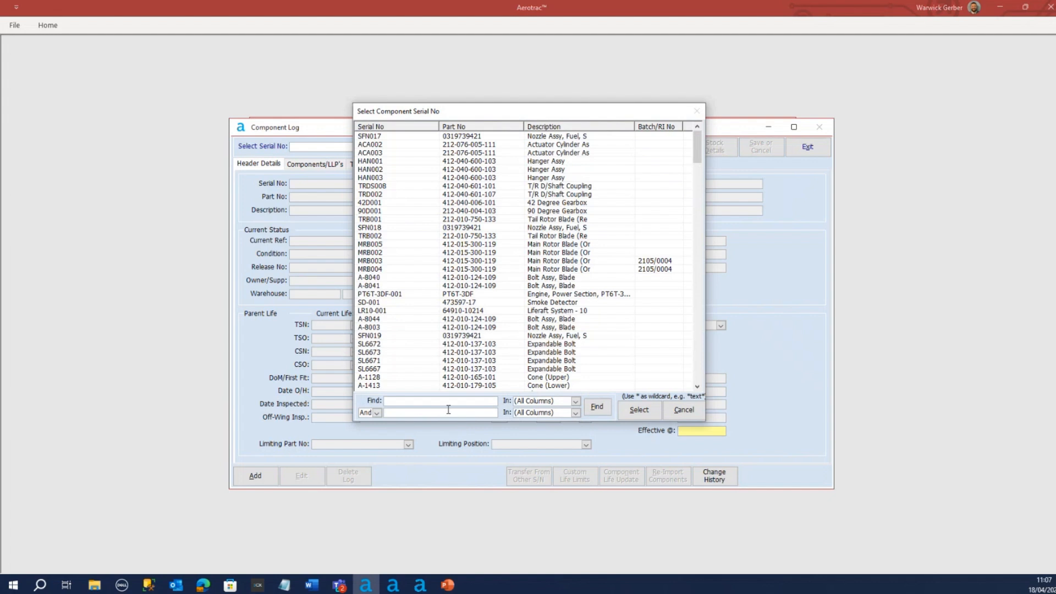
type("joe")
key("Return")
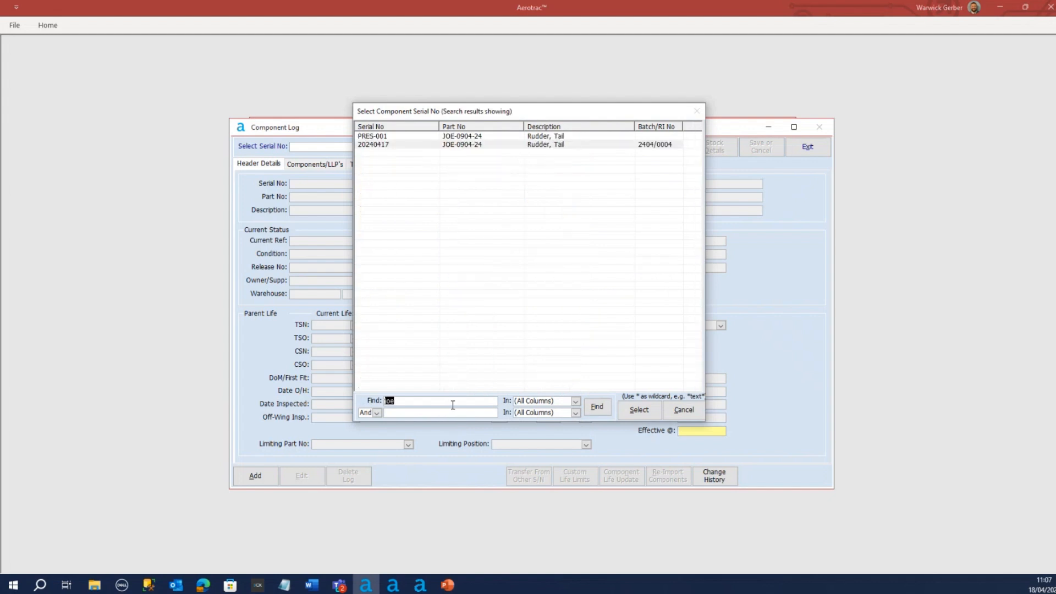
left_click(406, 144)
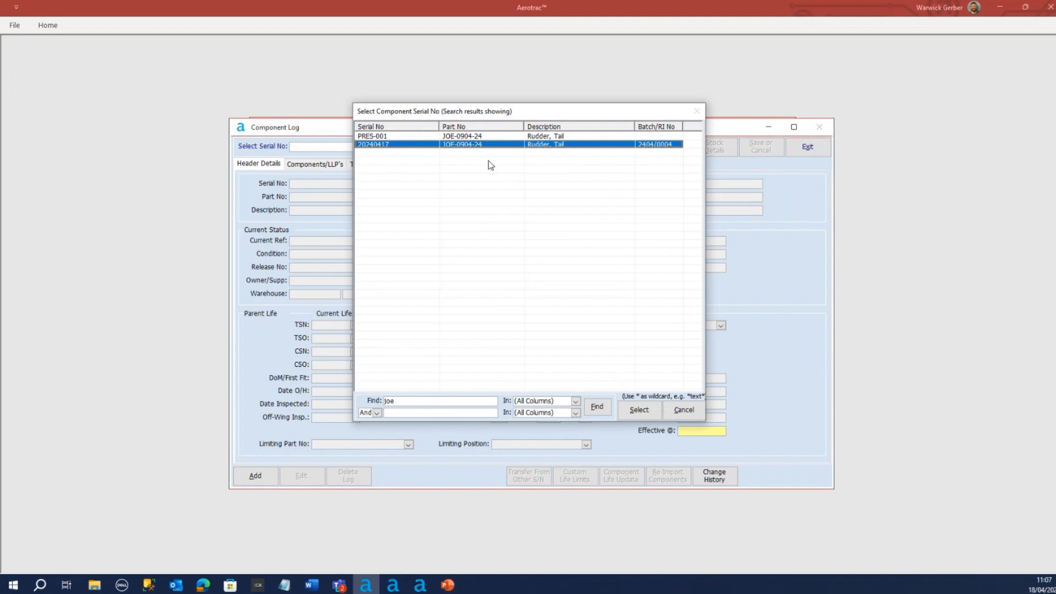
left_click(400, 137)
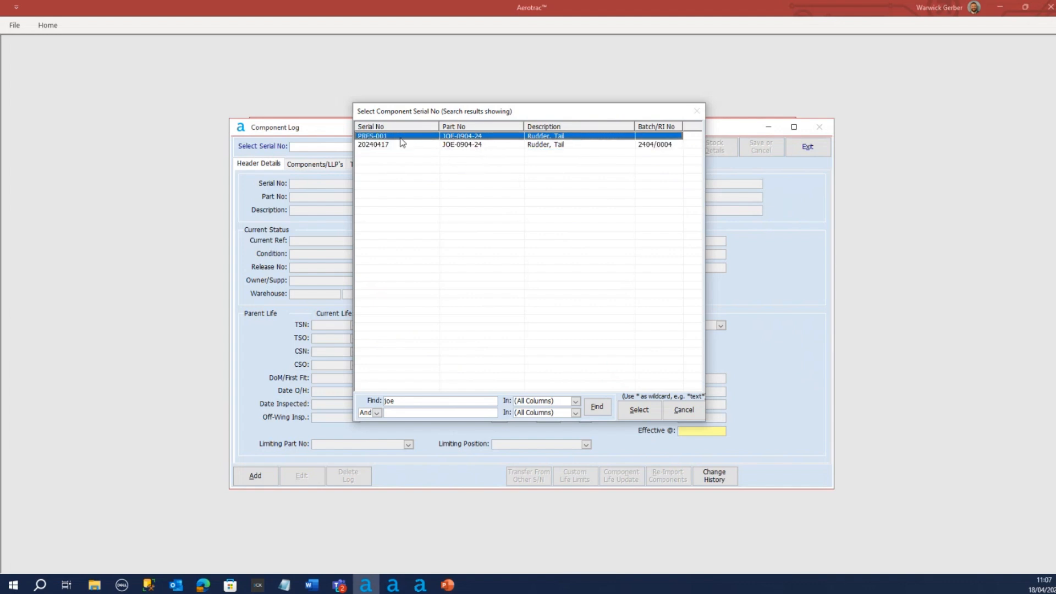
left_click(396, 145)
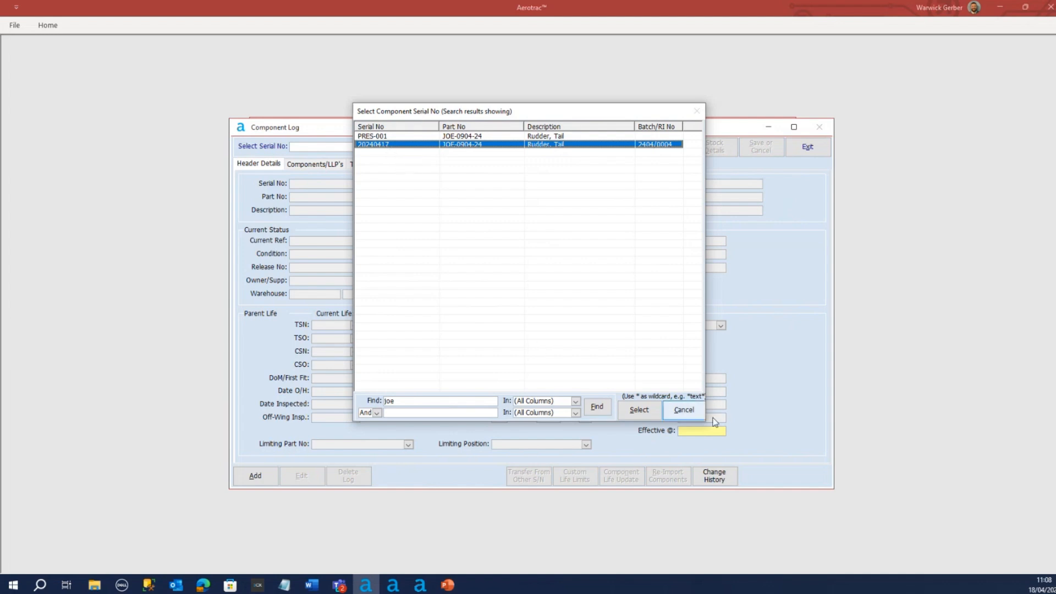
left_click(685, 411)
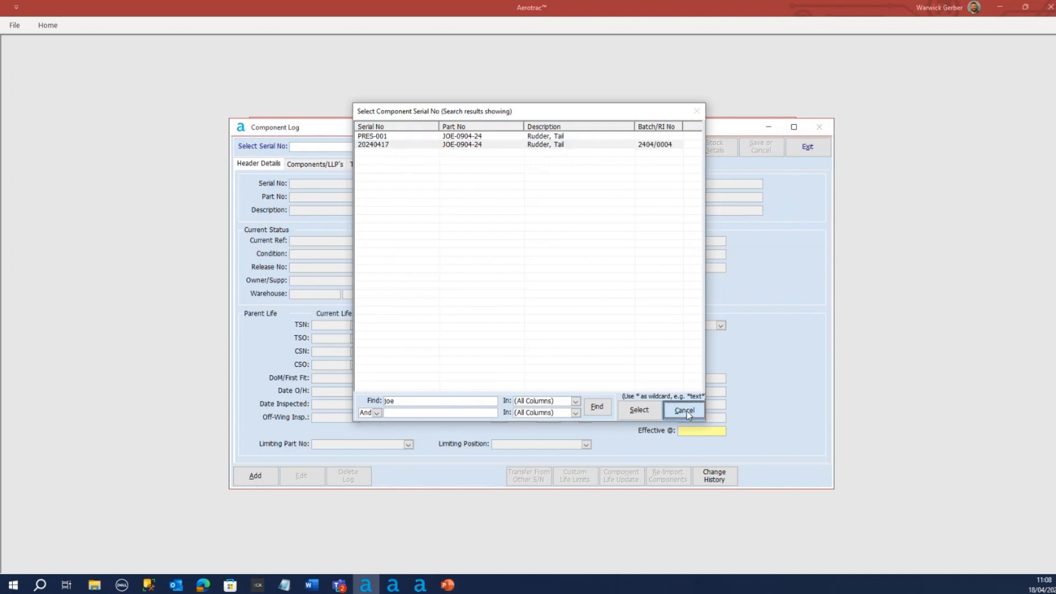
Add a new component log for rudder JOE-0904-24, serial number 20240418, and show its components and life-limited parts
left_click(254, 477)
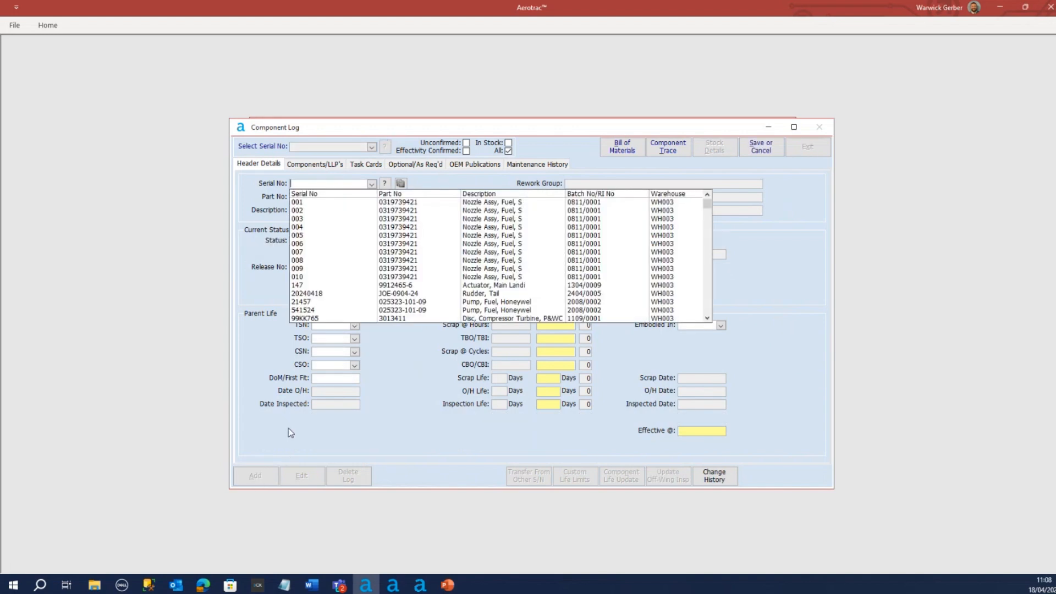
type("20")
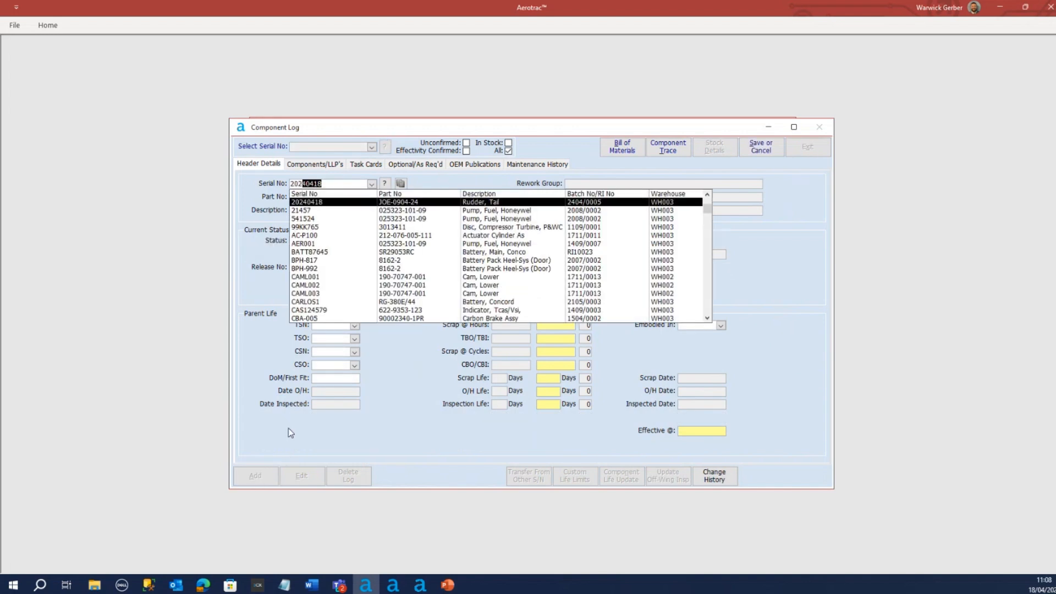
type("240418")
left_click(404, 202)
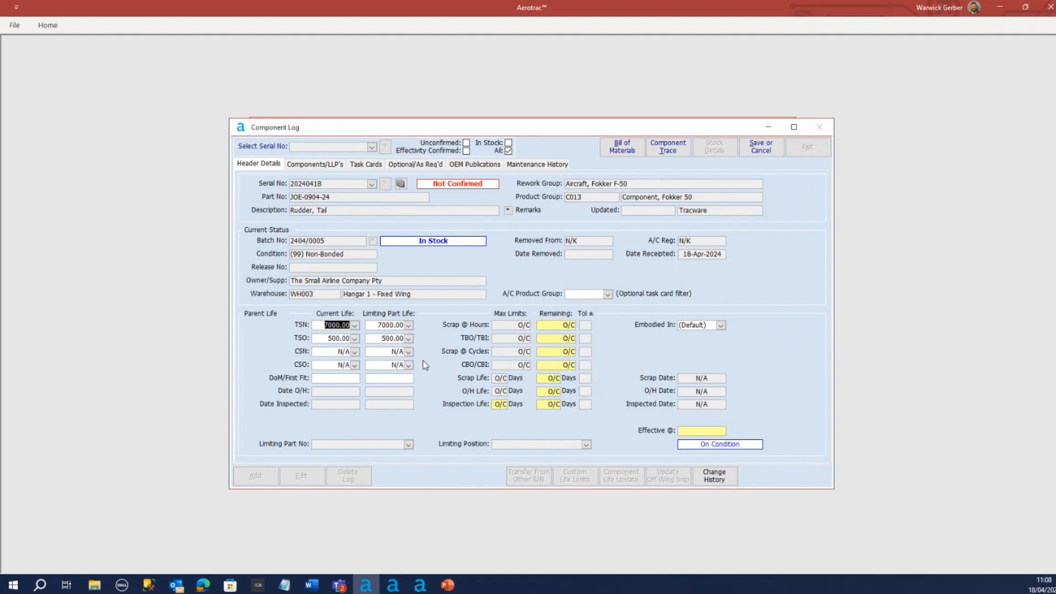
left_click(337, 328)
left_click(304, 165)
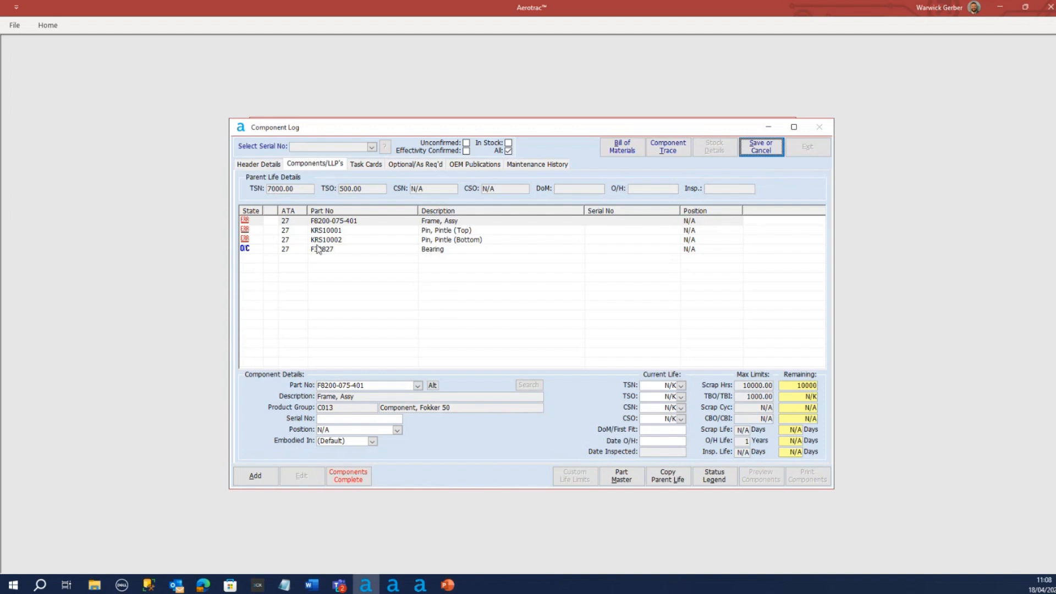
Examine the life details and maximum limits of the frame assembly, both pintle pins and the bearing
left_click(322, 222)
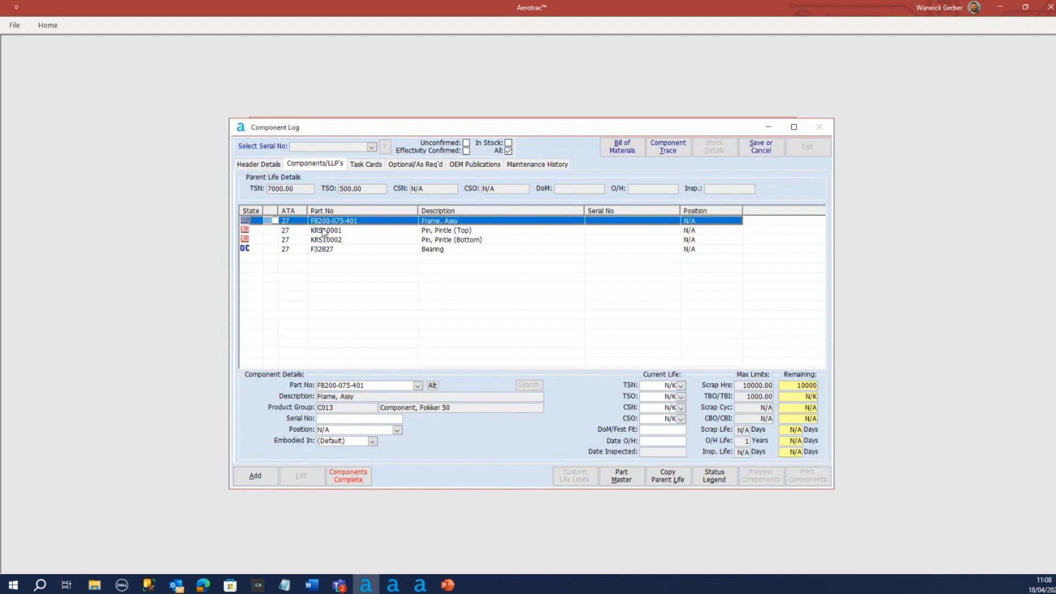
left_click(324, 231)
left_click(328, 240)
left_click(329, 250)
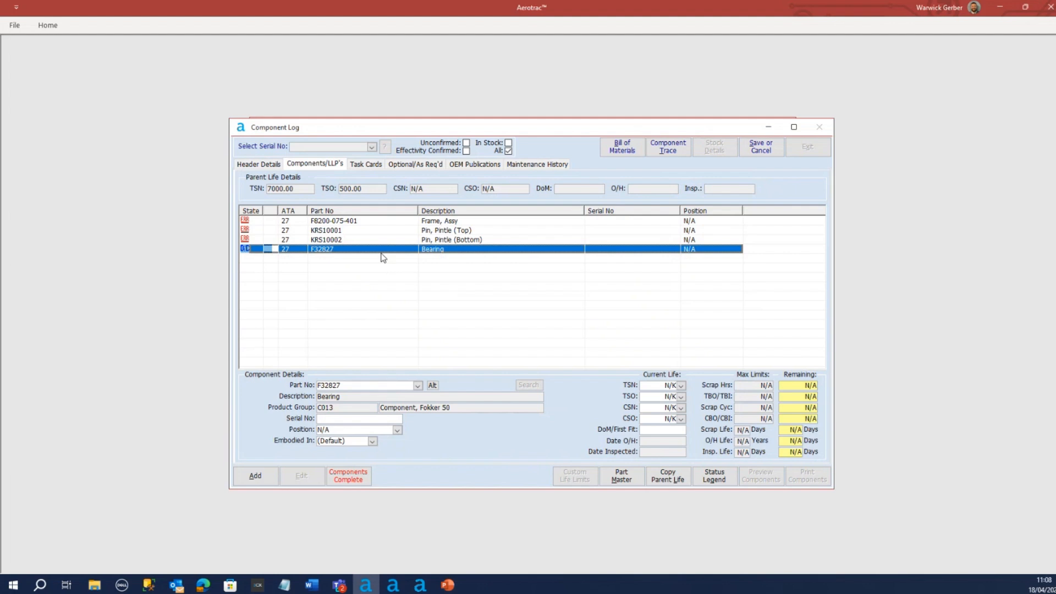
left_click(342, 223)
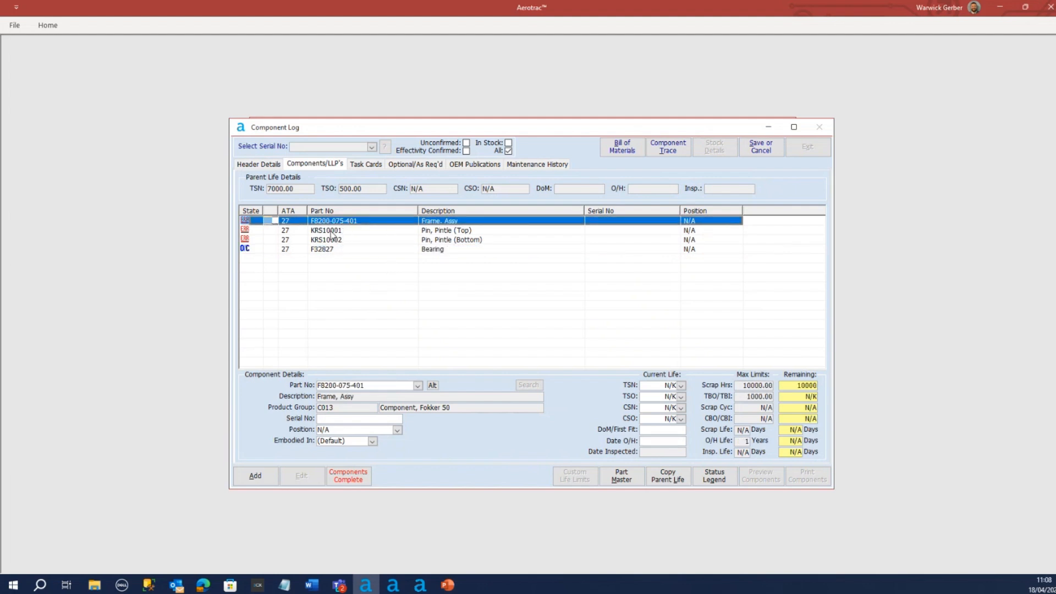
left_click(332, 231)
left_click(335, 241)
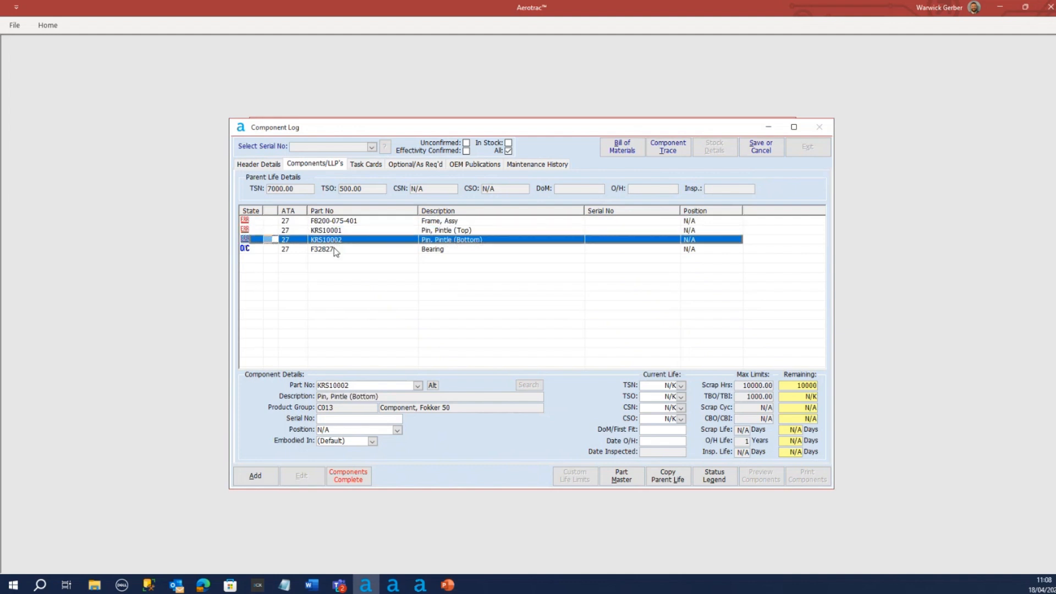
left_click(334, 249)
left_click(337, 222)
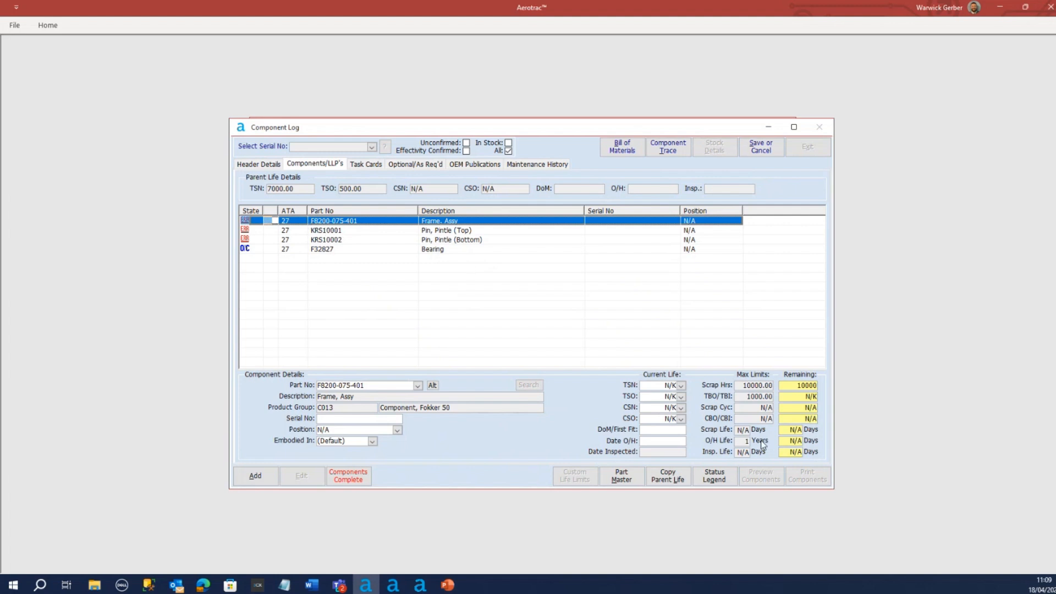
left_click(661, 387)
type("7000")
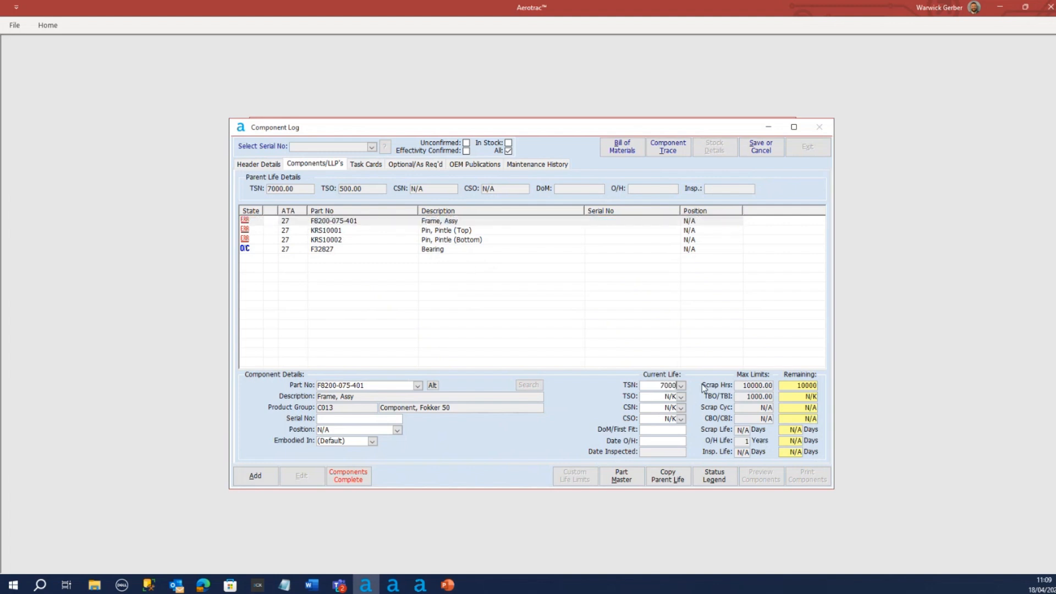
key("Tab")
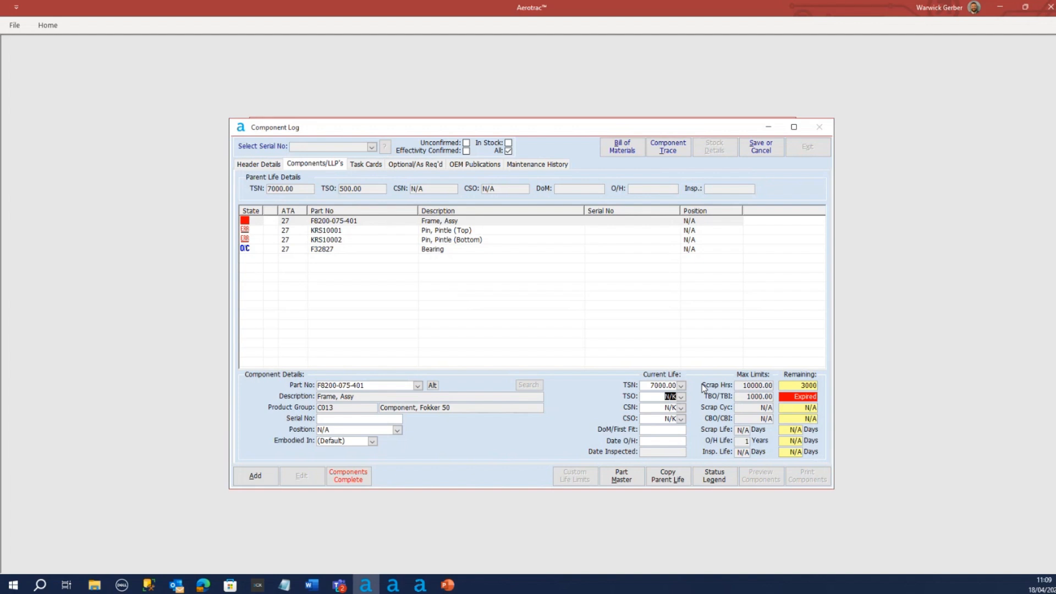
type("500")
key("Tab")
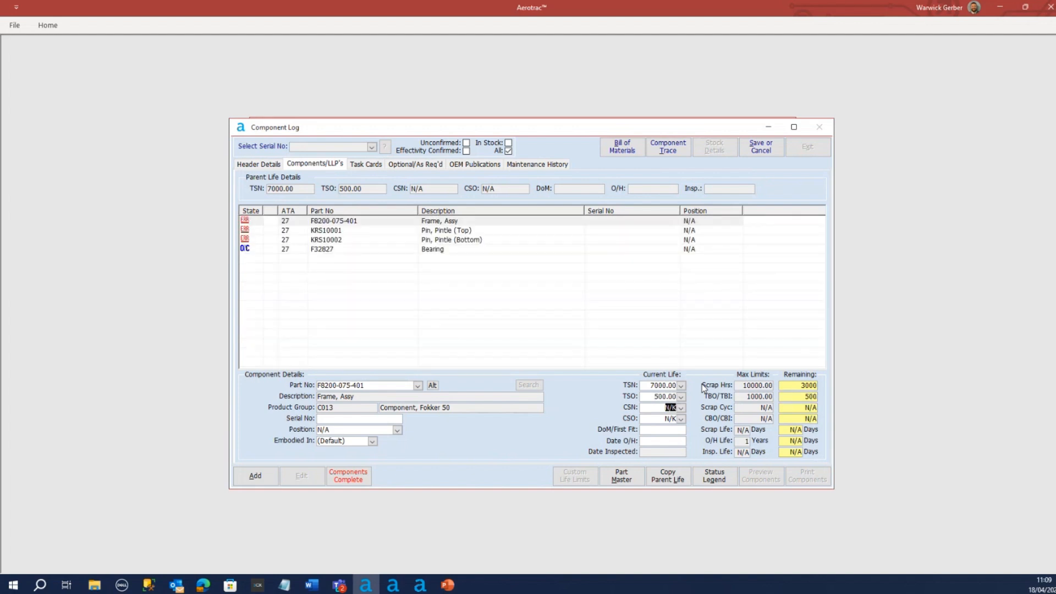
left_click(681, 408)
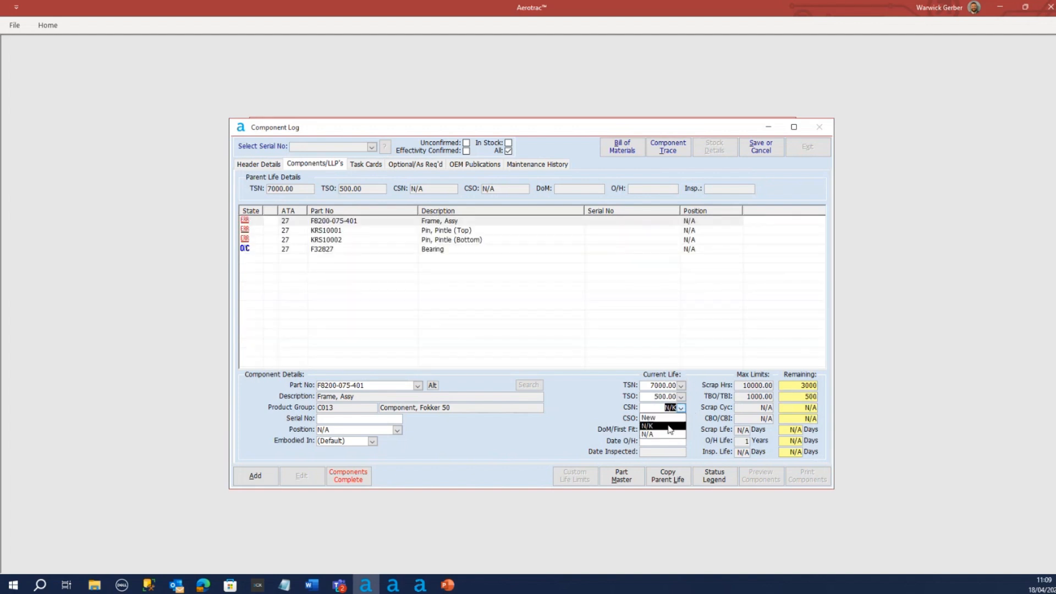
left_click(674, 435)
left_click(681, 419)
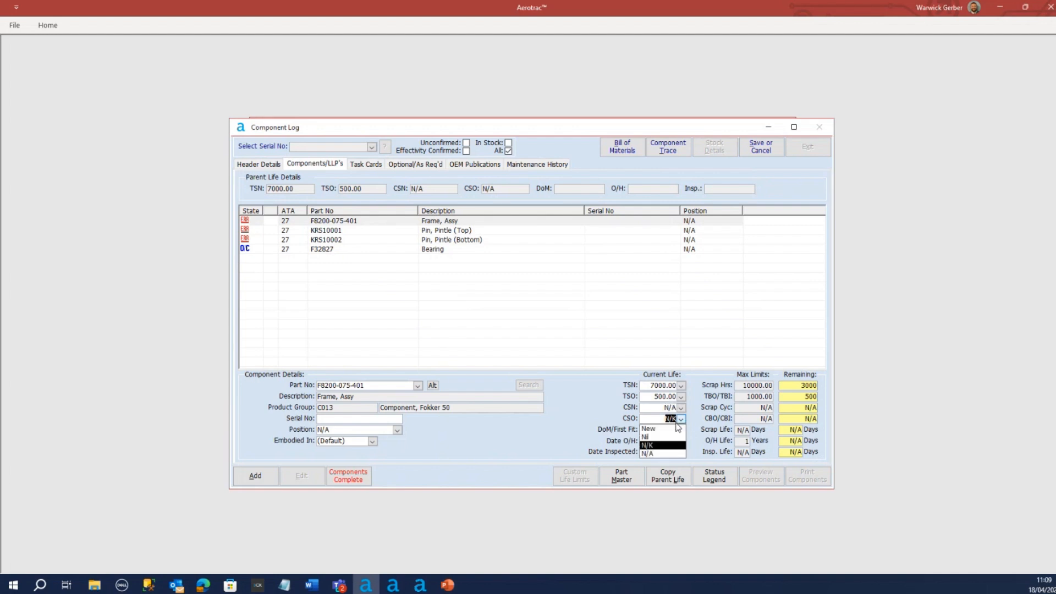
left_click(663, 456)
Set the current life of top pintle pin KRS10001 to TSN 7000, TSO 500, CSN N/A and CSO N/A
left_click(332, 231)
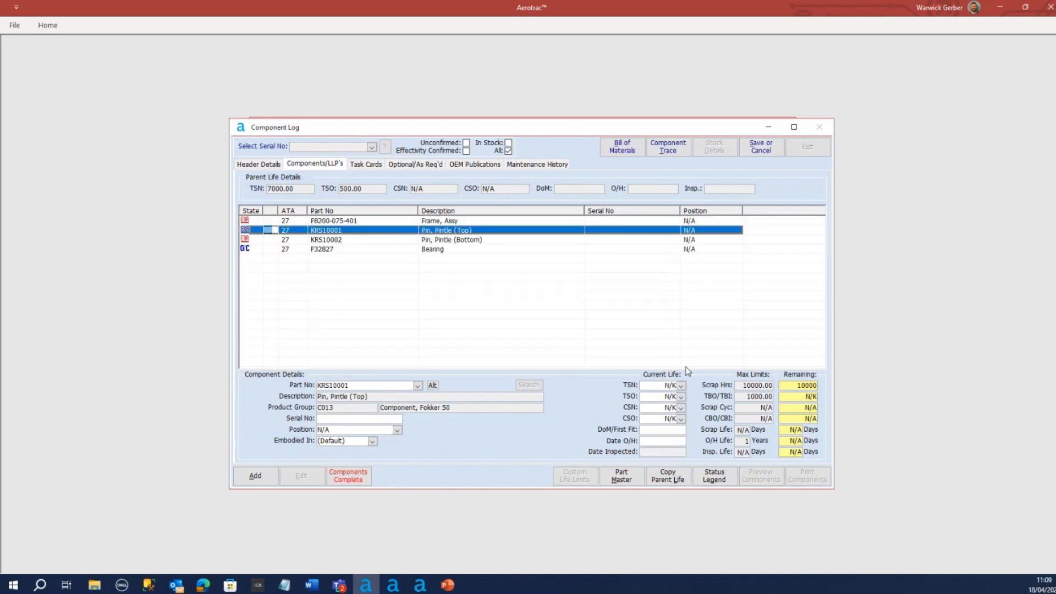
left_click(681, 386)
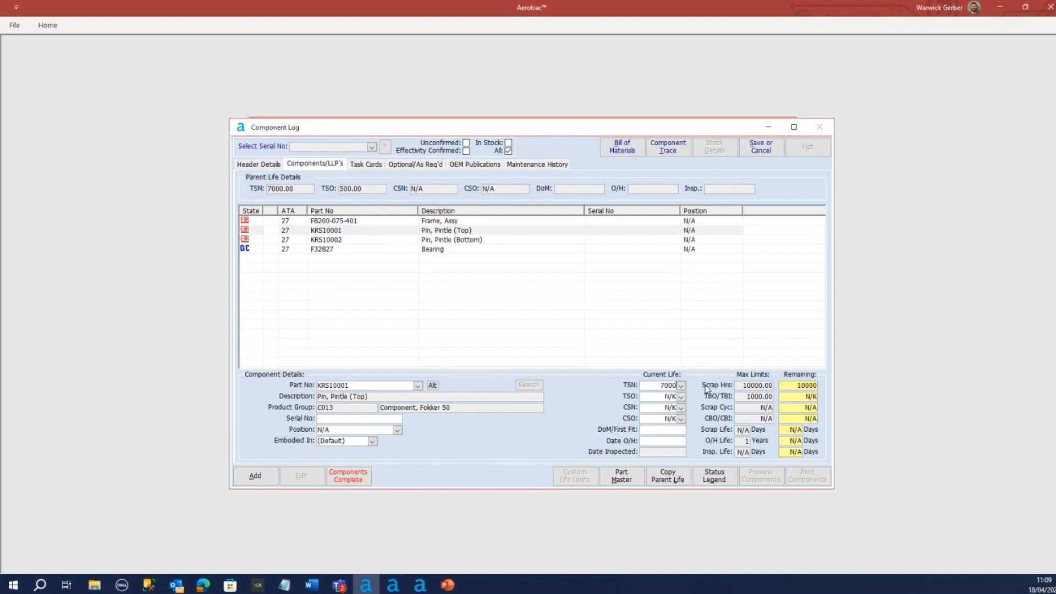
key("Tab")
type("500")
key("Tab")
left_click(681, 408)
key("Tab")
type("N/A")
key("Tab")
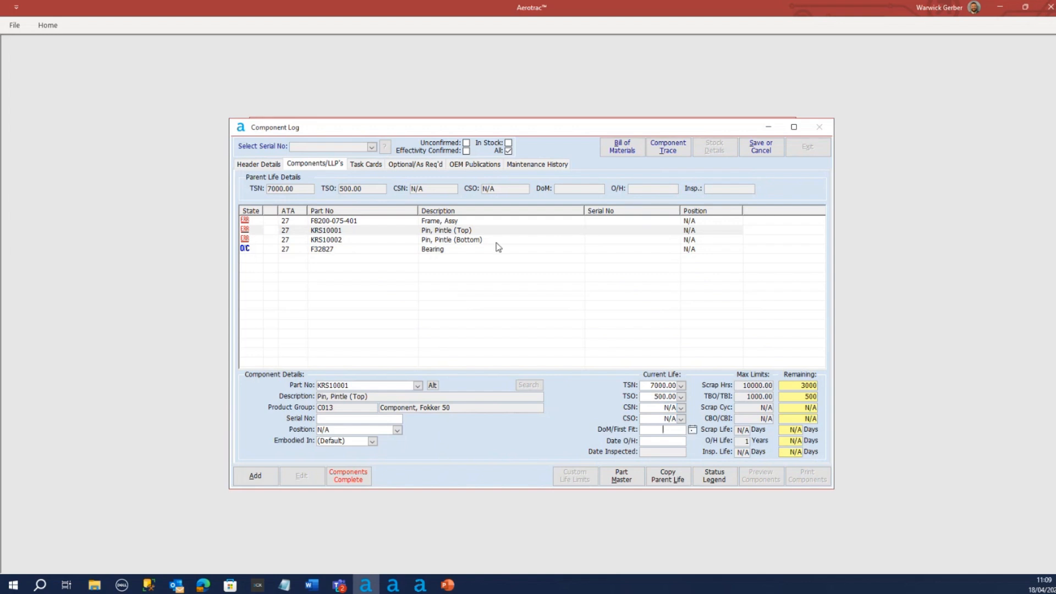
left_click(449, 222)
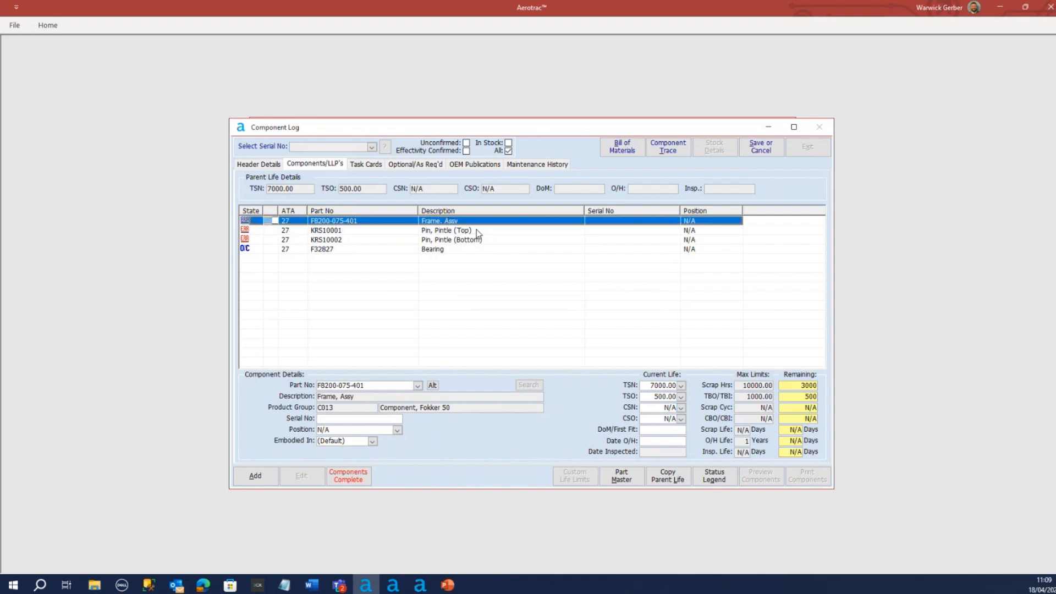
left_click(660, 441)
left_click(693, 441)
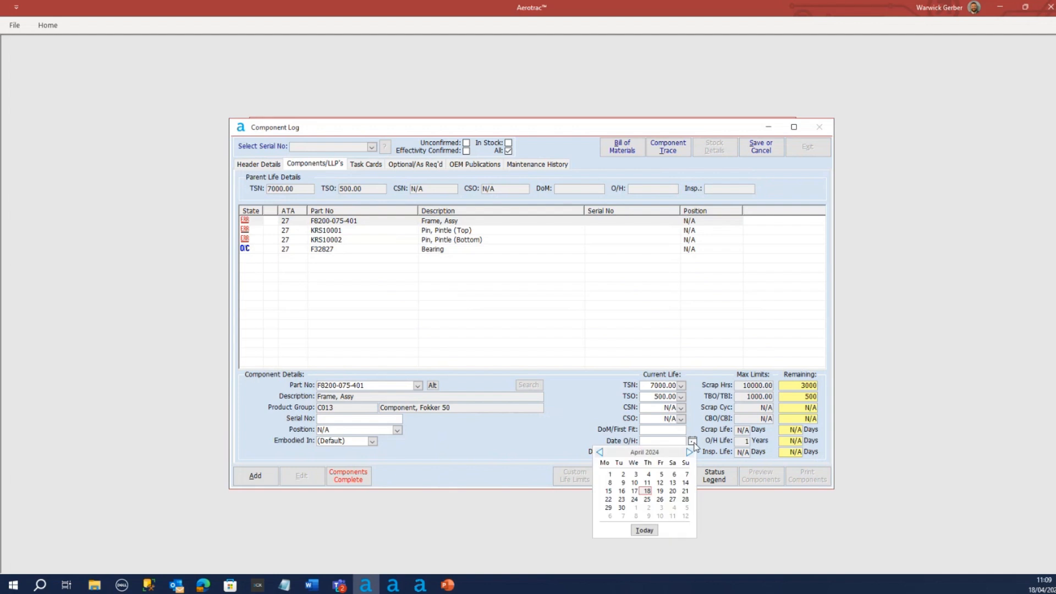
left_click(600, 452)
left_click(600, 453)
left_click(600, 452)
left_click(609, 474)
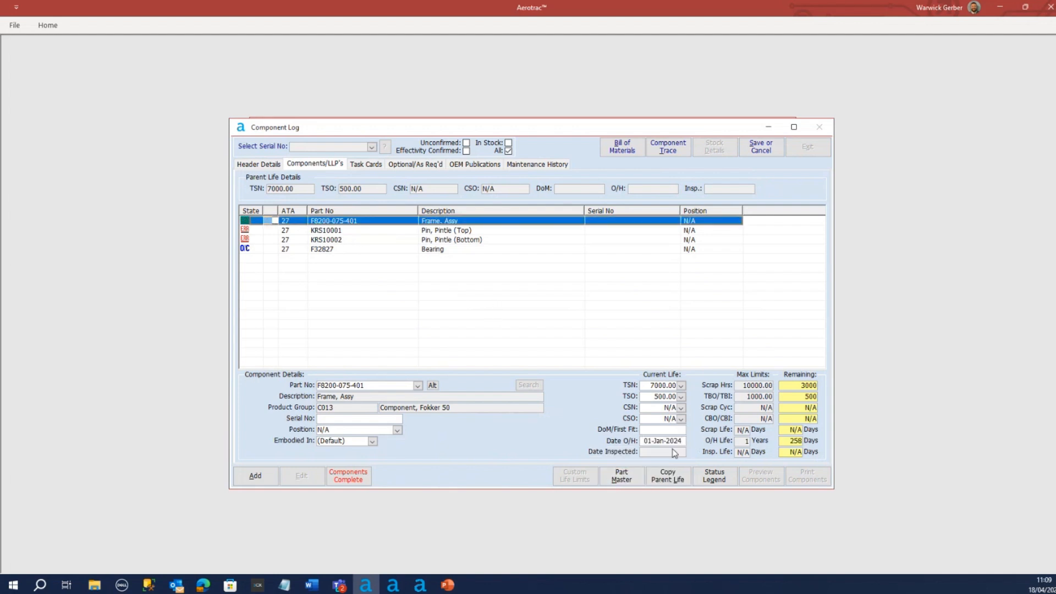
left_click(384, 230)
left_click(268, 222)
Set the overhaul date of top pintle pin KRS10001 to 01-Jan-2024
left_click(258, 232)
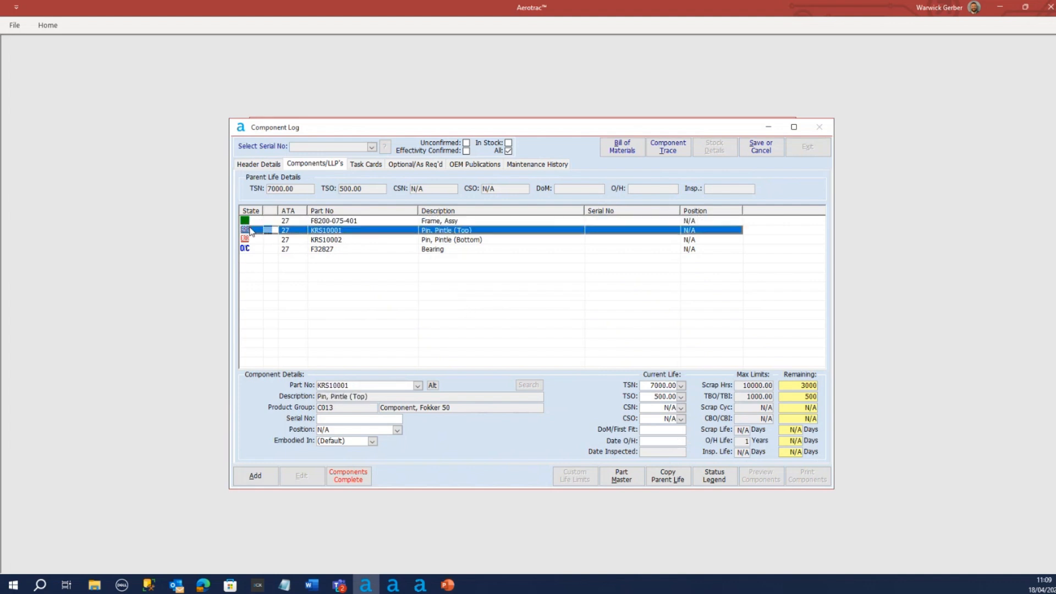
left_click(663, 440)
left_click(692, 442)
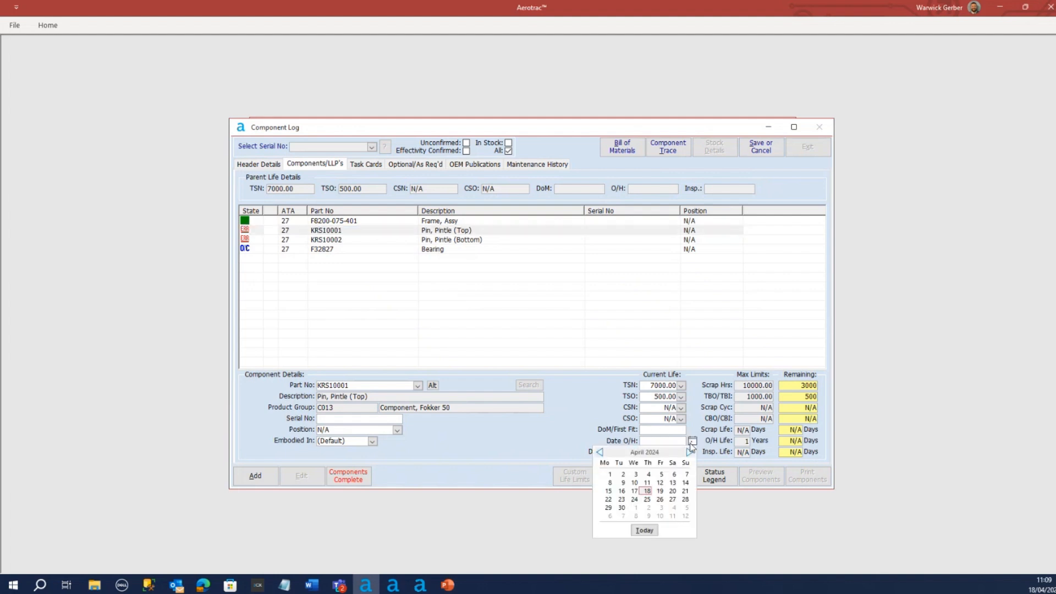
left_click(601, 453)
left_click(601, 453)
left_click(601, 453)
left_click(600, 453)
left_click(690, 454)
left_click(609, 474)
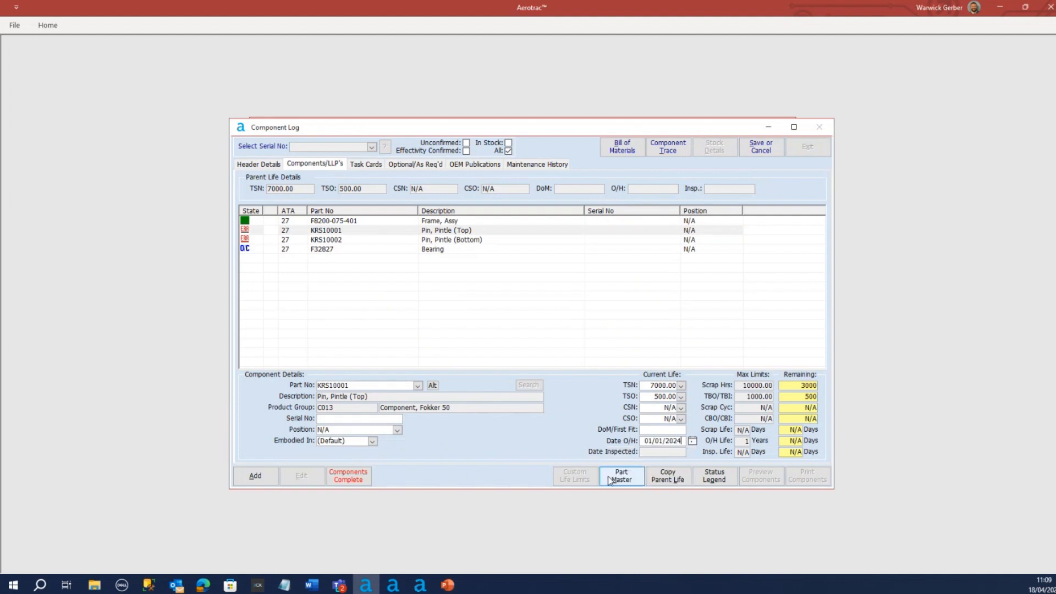
left_click(273, 235)
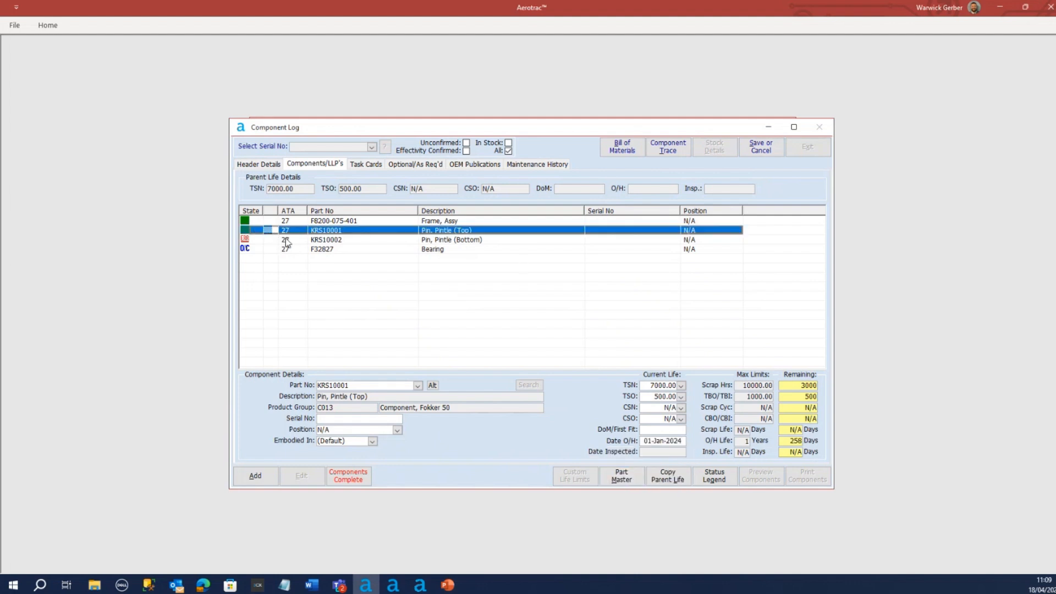
Set the current life of bottom pintle pin KRS10002 to TSN 7000, TSO 500, CSN N/A and CSO N/A
left_click(285, 241)
left_click(666, 390)
double_click(666, 387)
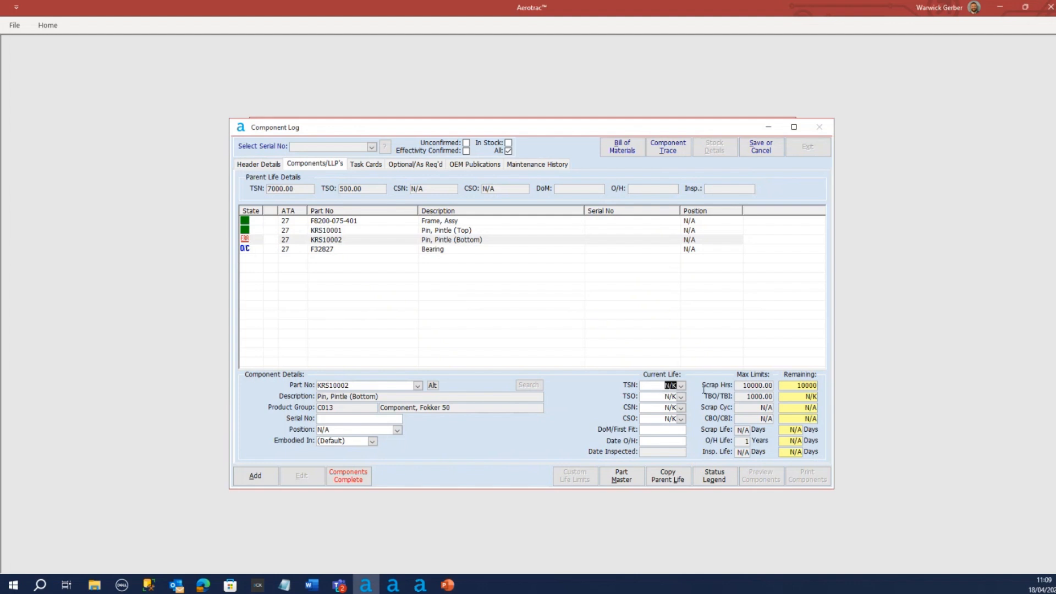
type("7000")
key("Tab")
type("500")
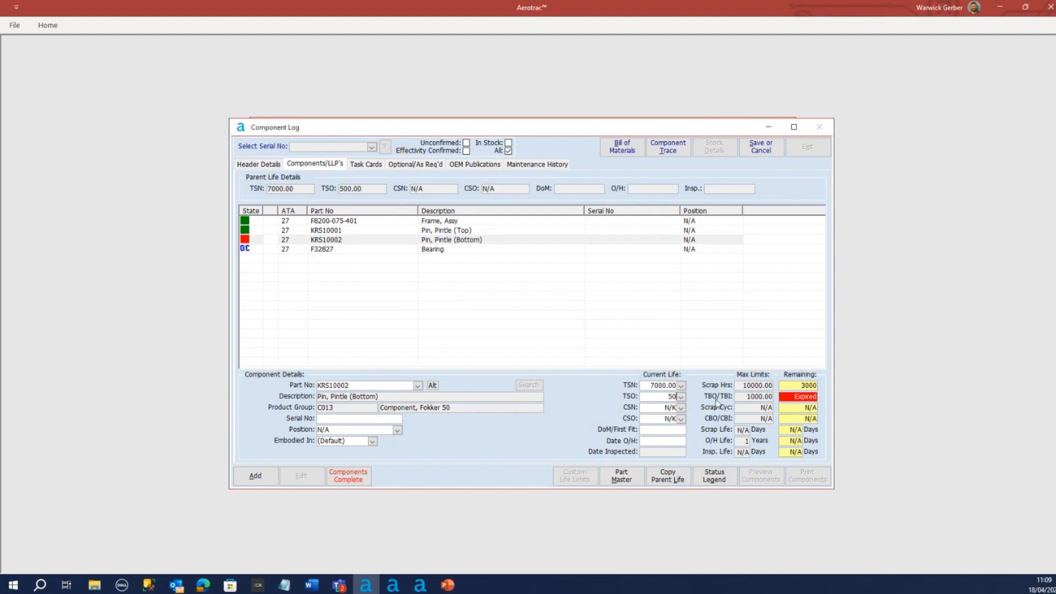
key("Tab")
type("N/A")
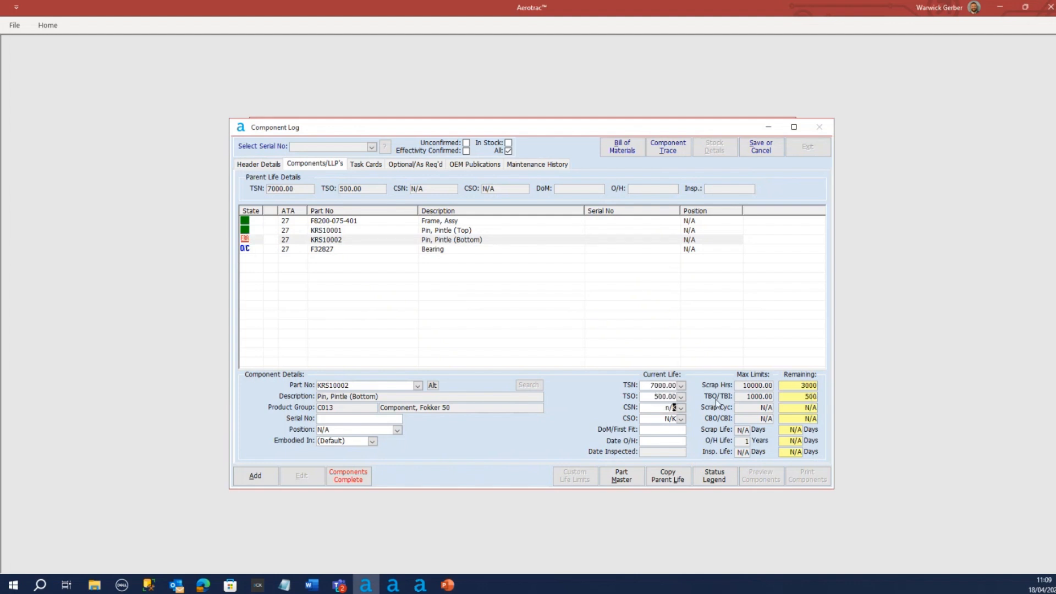
key("Tab")
type("n/a")
key("Tab")
key("Tab")
Set the overhaul date of bottom pintle pin KRS10002 to 01-Jan-2024
left_click(693, 442)
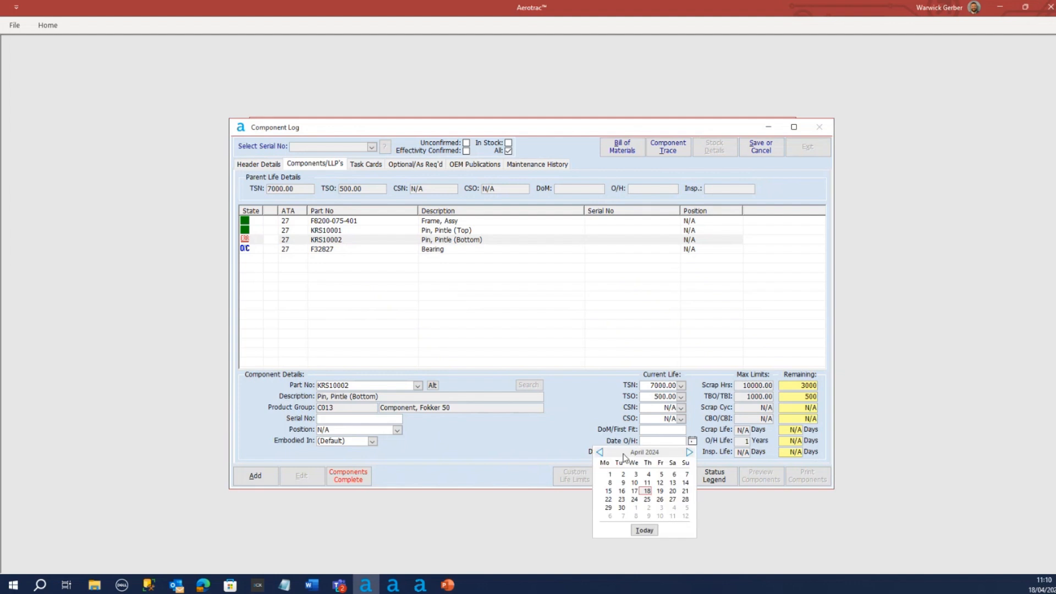
left_click(601, 452)
left_click(601, 452)
left_click(601, 451)
left_click(610, 475)
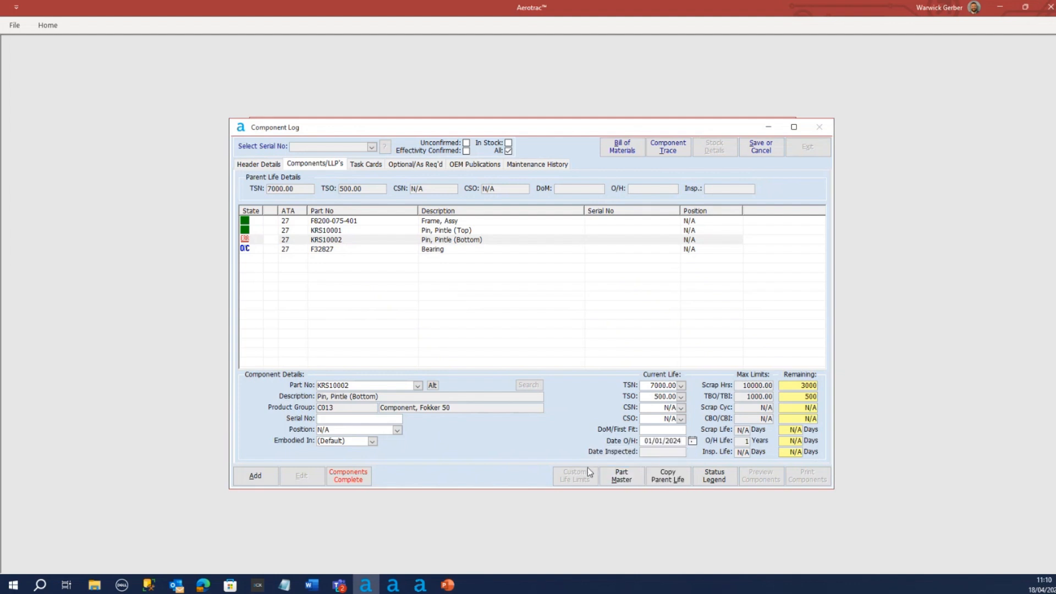
left_click(344, 250)
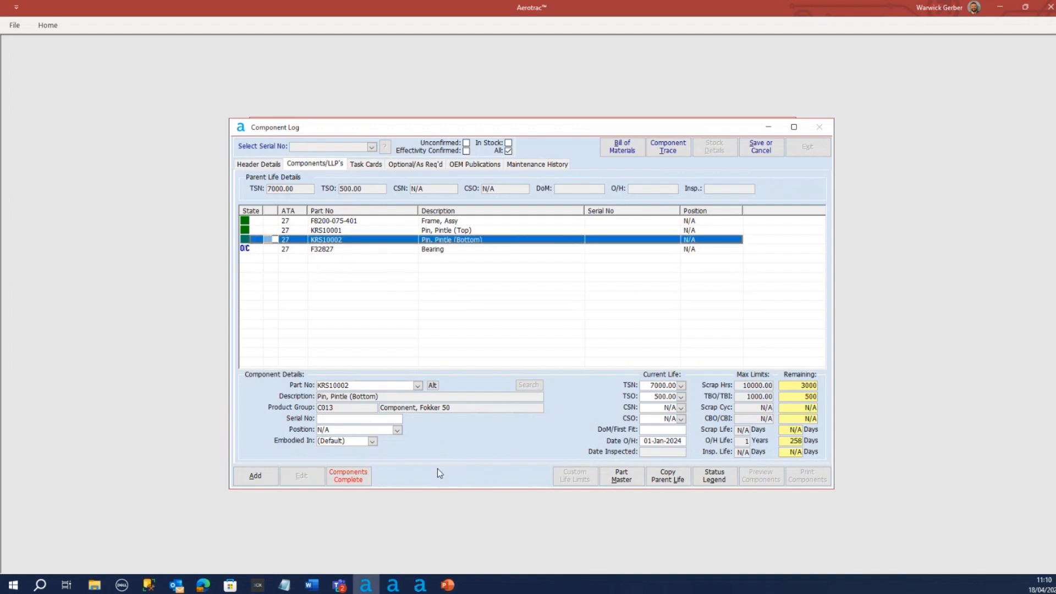
Save the component log without generating a change history record, and check its OEM publications
left_click(335, 223)
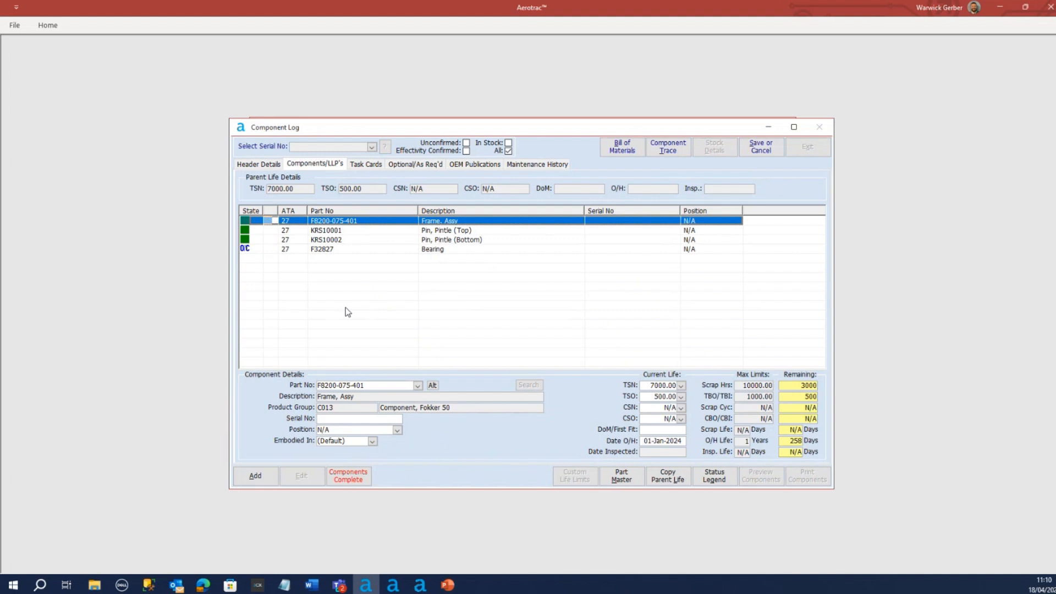
left_click(761, 148)
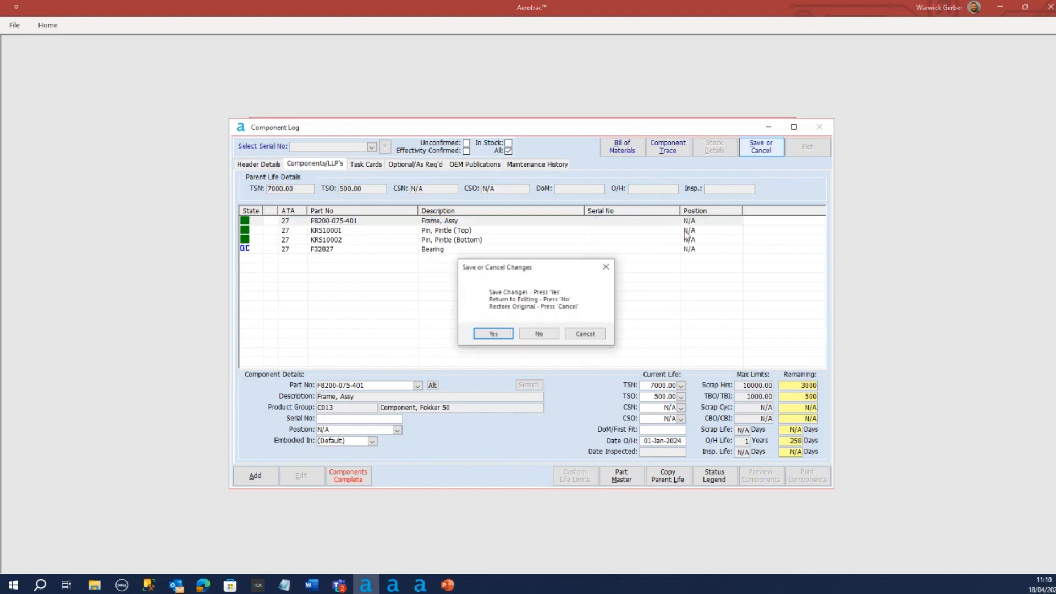
left_click(493, 335)
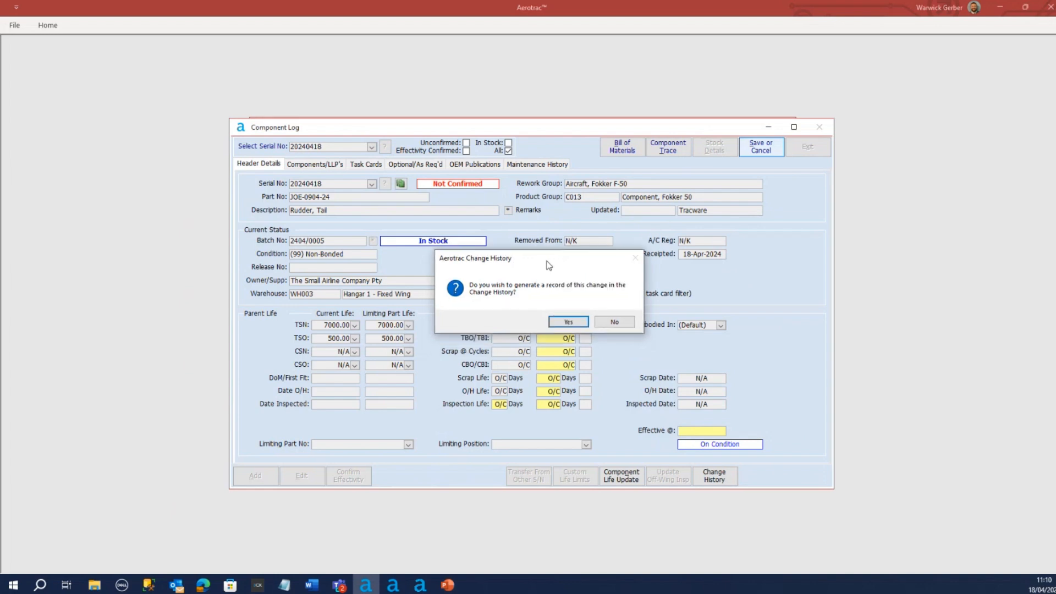
left_click_drag(545, 270, 548, 261)
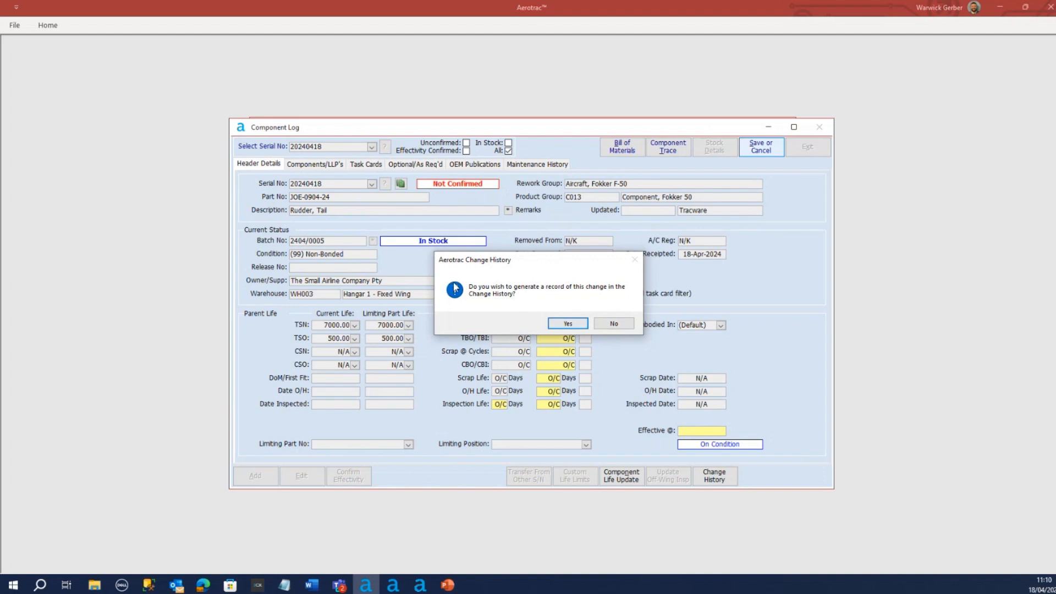
left_click(614, 325)
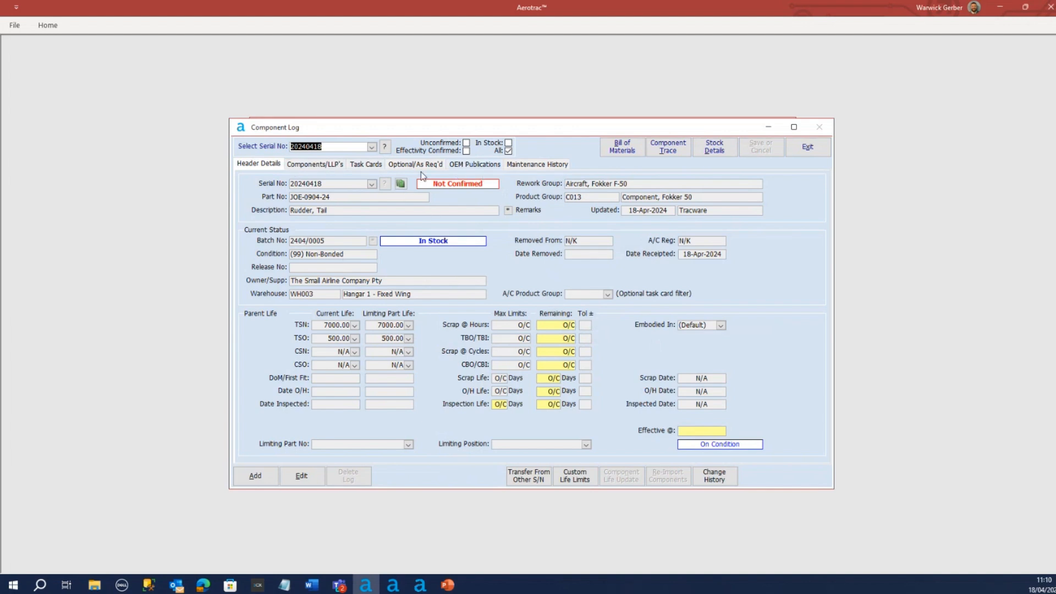
left_click(467, 165)
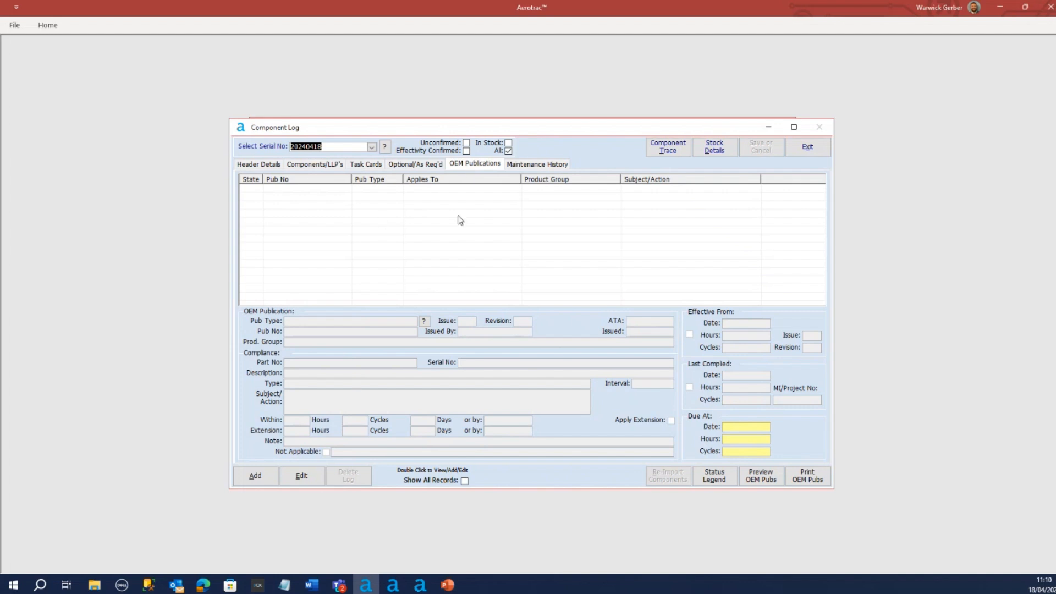
Edit the rudder's log header to set the aircraft product group to A008, Aircraft, Fokker F-50, and show its component list
left_click(269, 166)
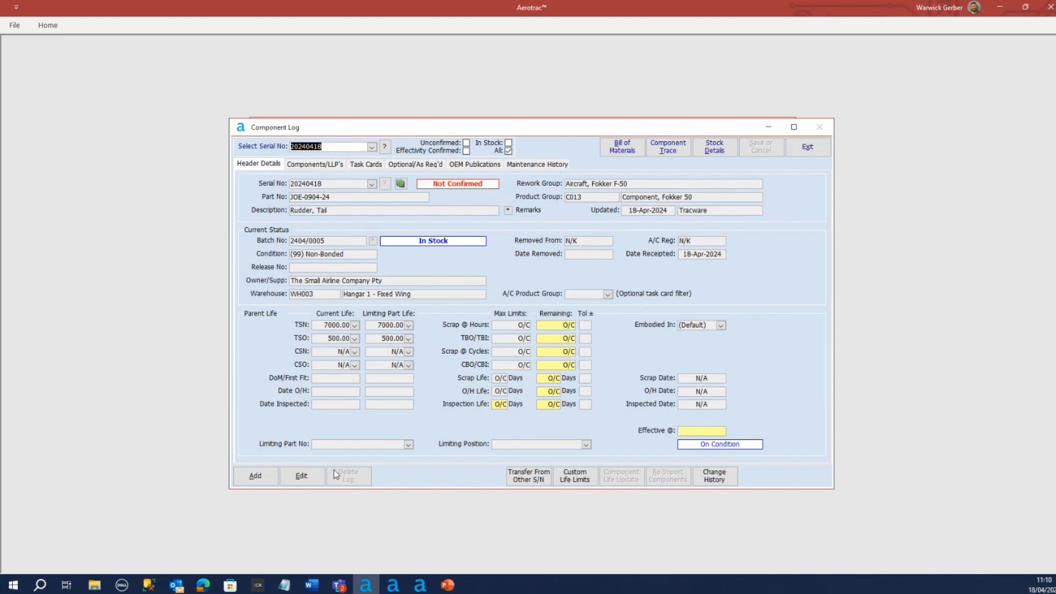
left_click(301, 476)
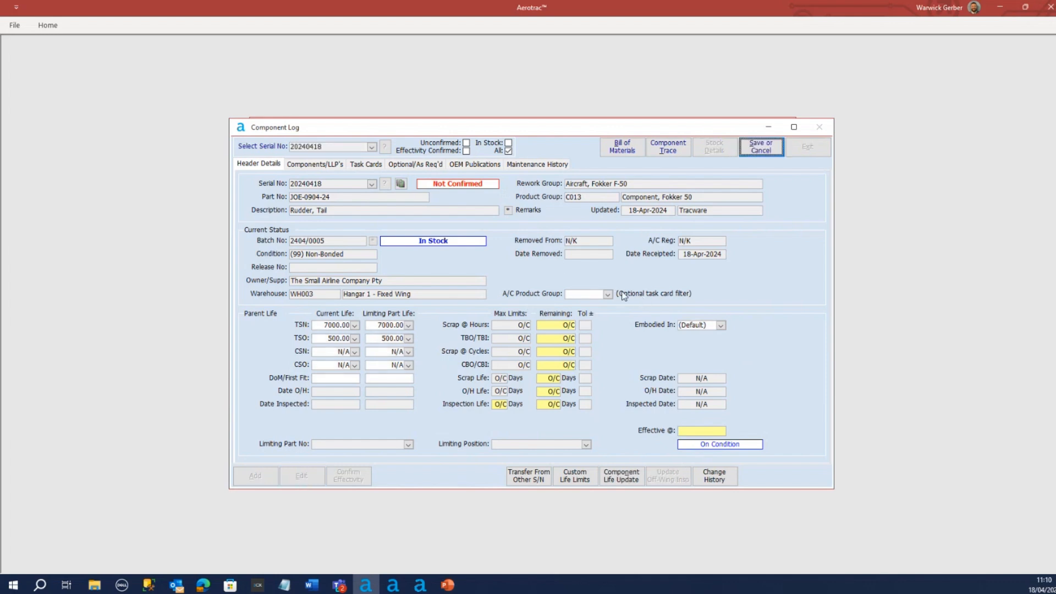
left_click(608, 295)
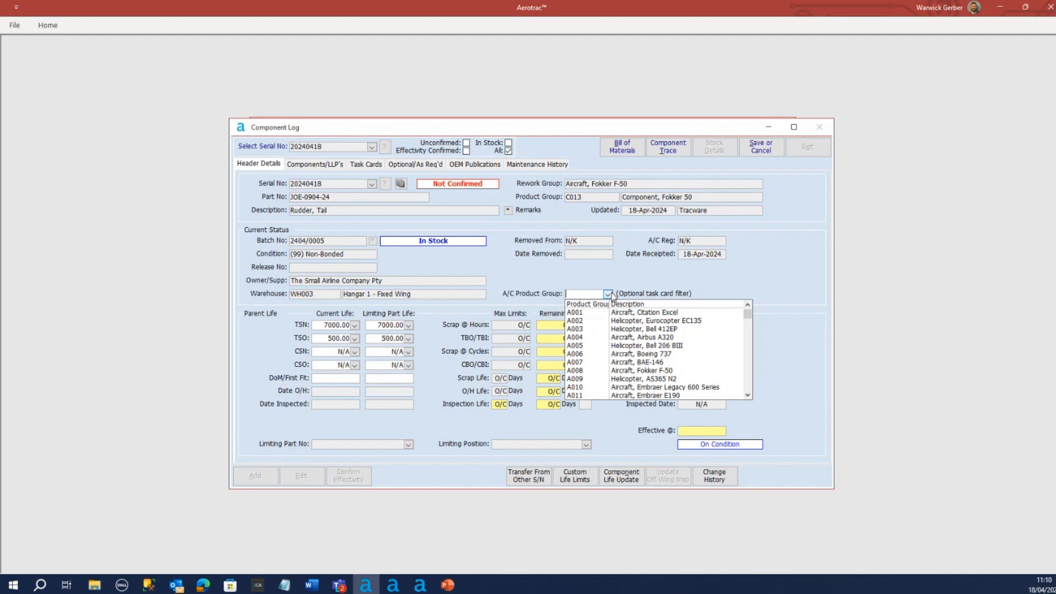
left_click(605, 371)
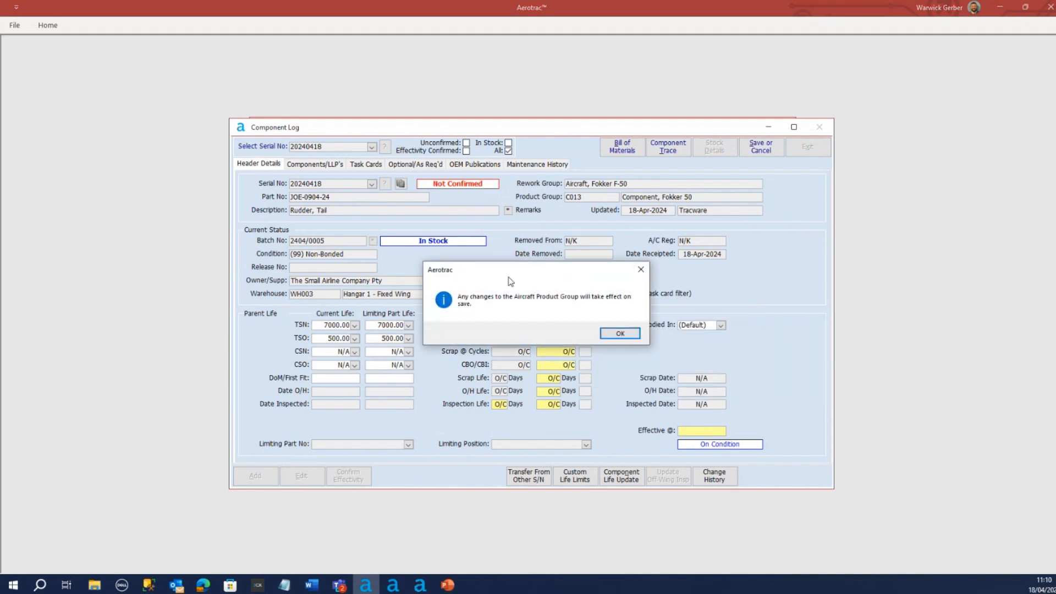
left_click(620, 334)
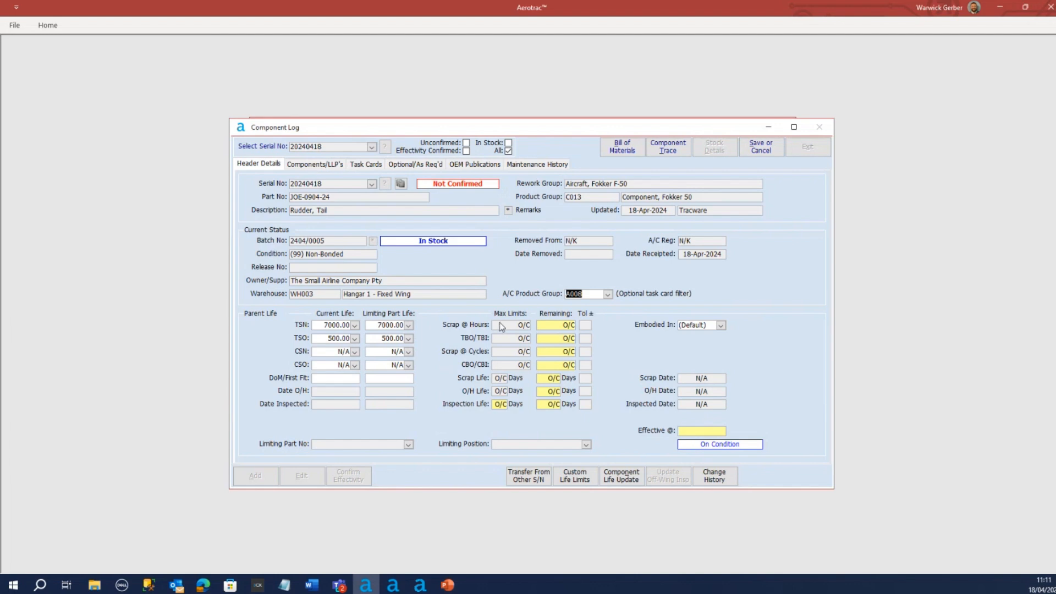
left_click(319, 165)
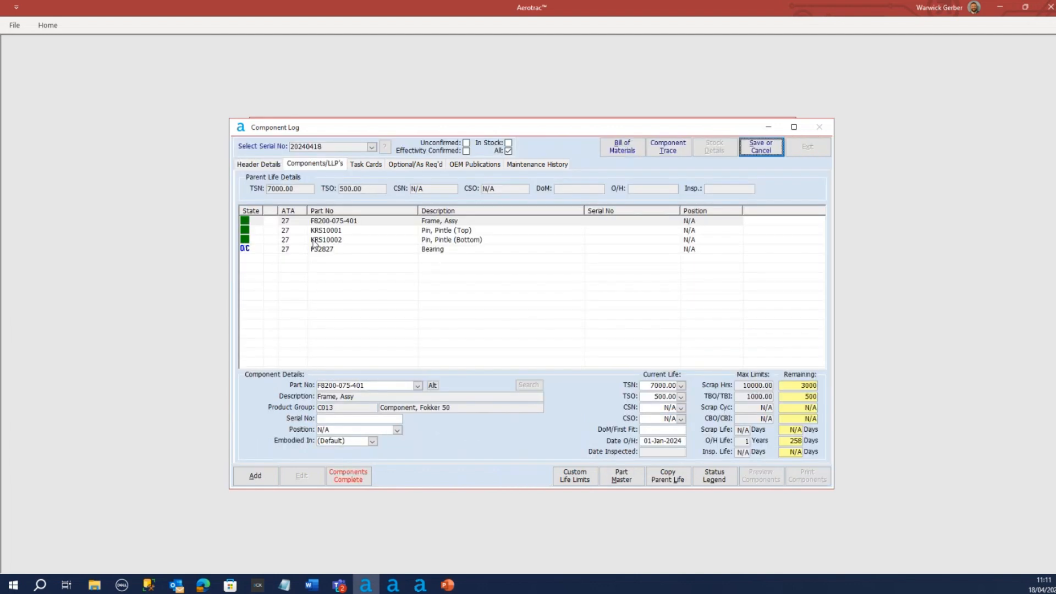
left_click(356, 223)
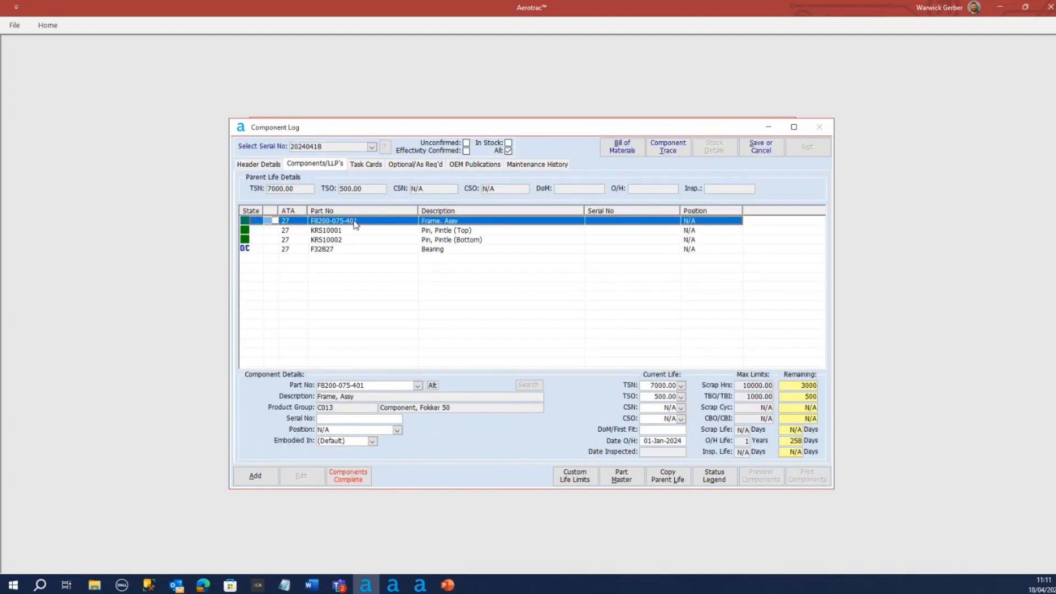
left_click(348, 475)
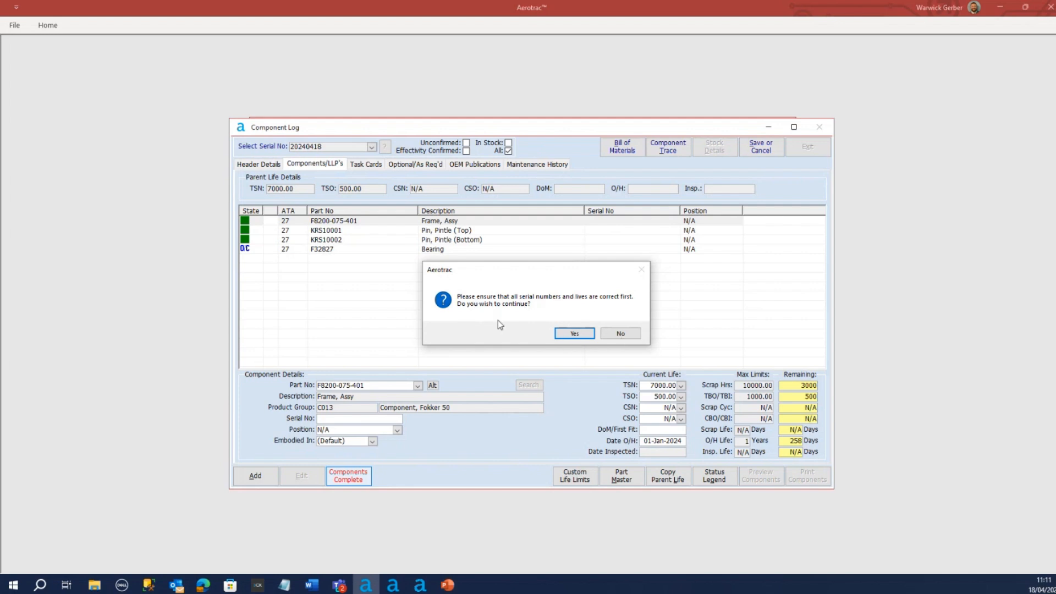
left_click(622, 336)
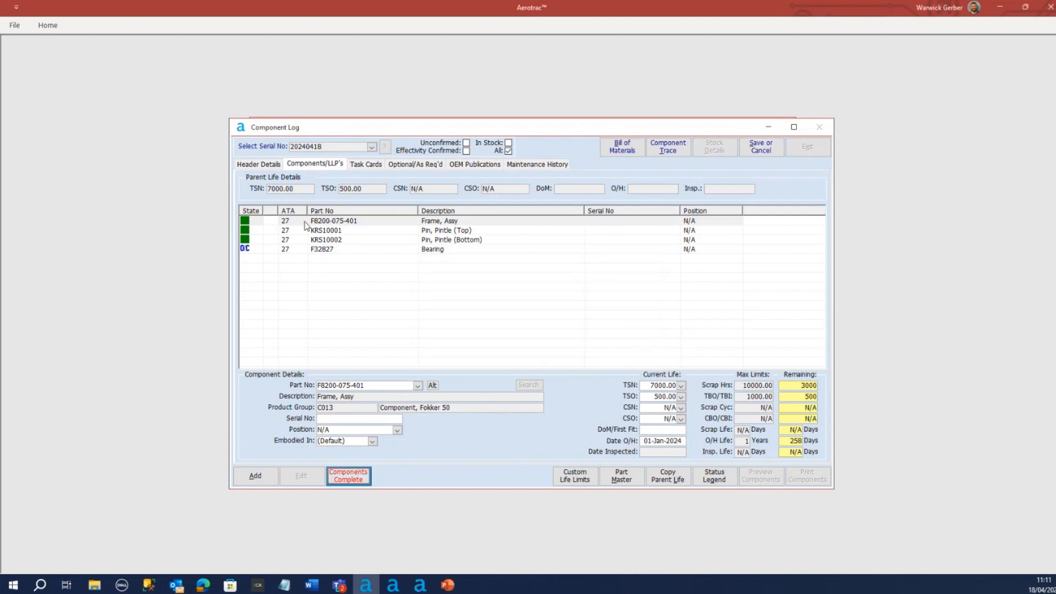
left_click(338, 229)
left_click(330, 420)
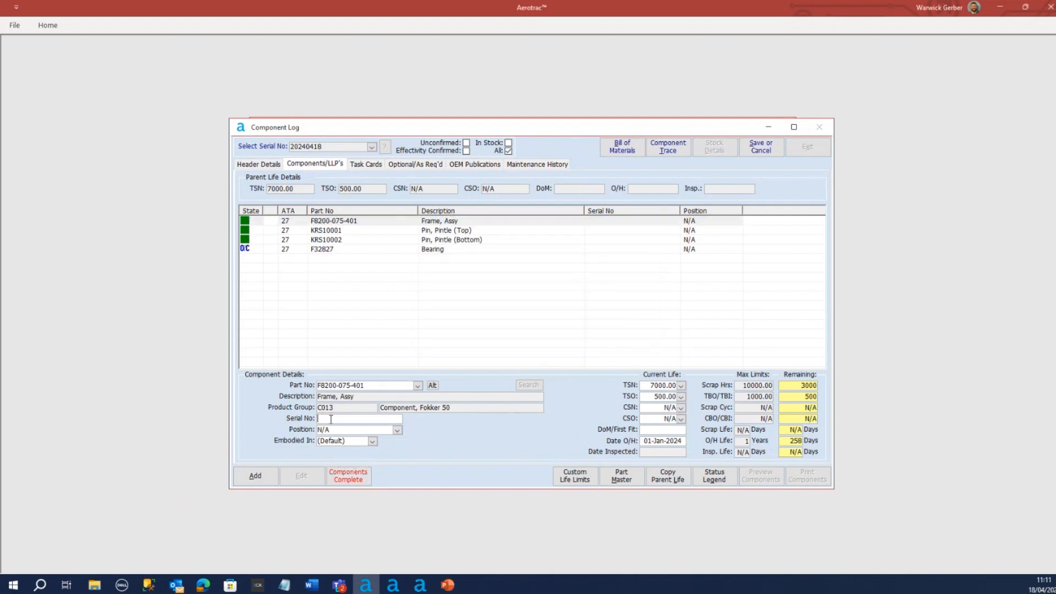
type("20240418")
left_click(527, 221)
left_click(391, 230)
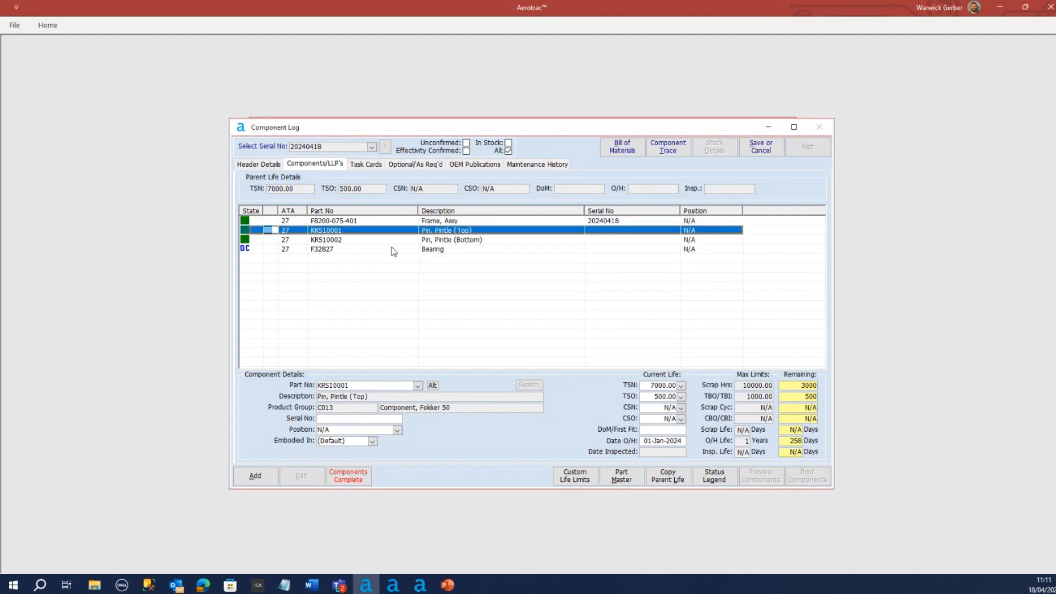
left_click(361, 418)
type("20240418")
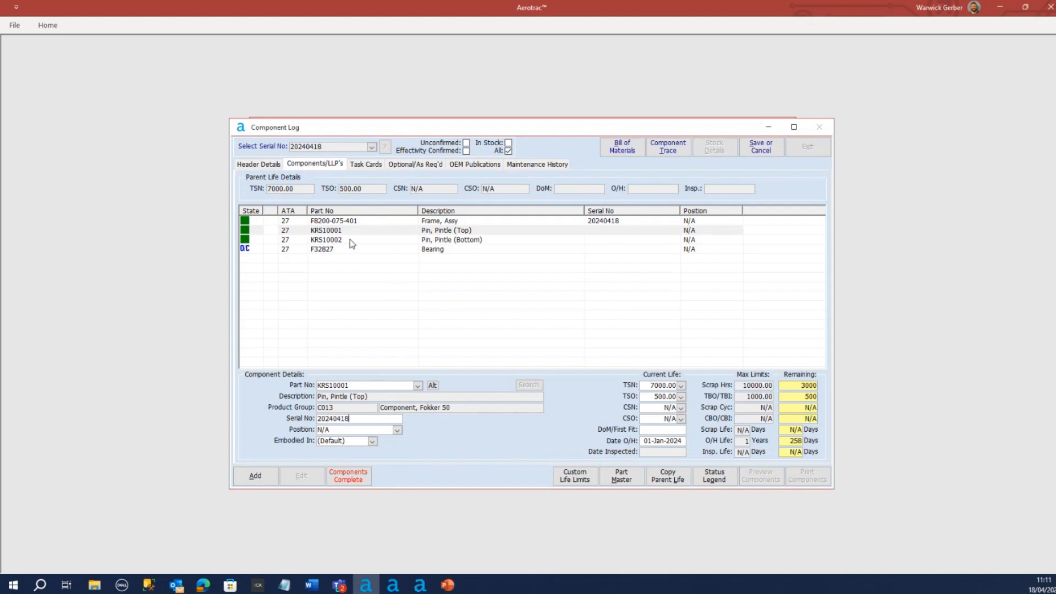
Enter serial number 20240418 for bottom pintle pin KRS10002 and bearing F32827
left_click(350, 239)
left_click(338, 420)
type("20")
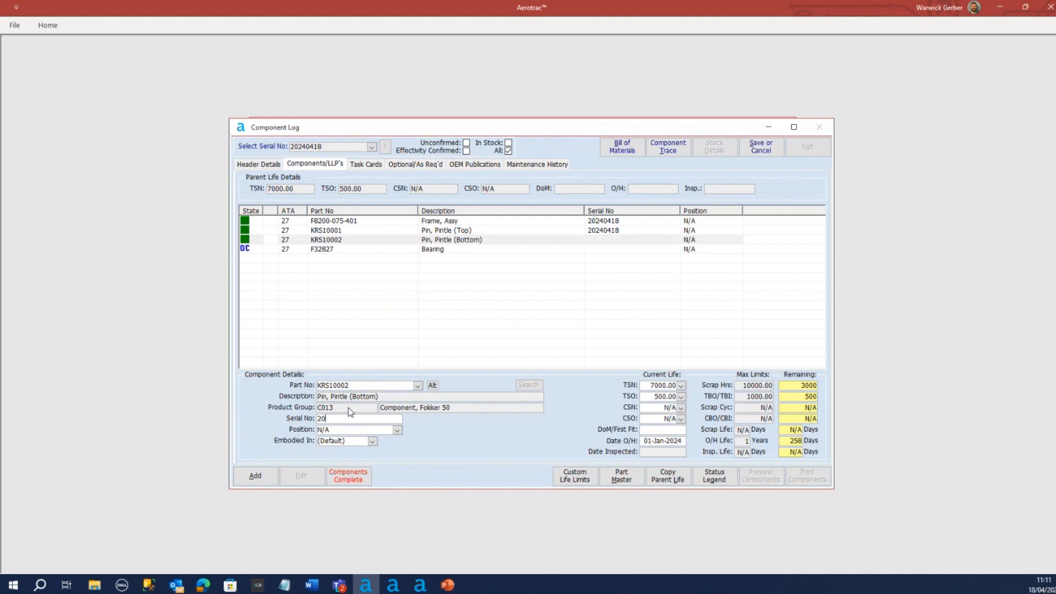
type("241")
left_click(325, 251)
left_click(340, 419)
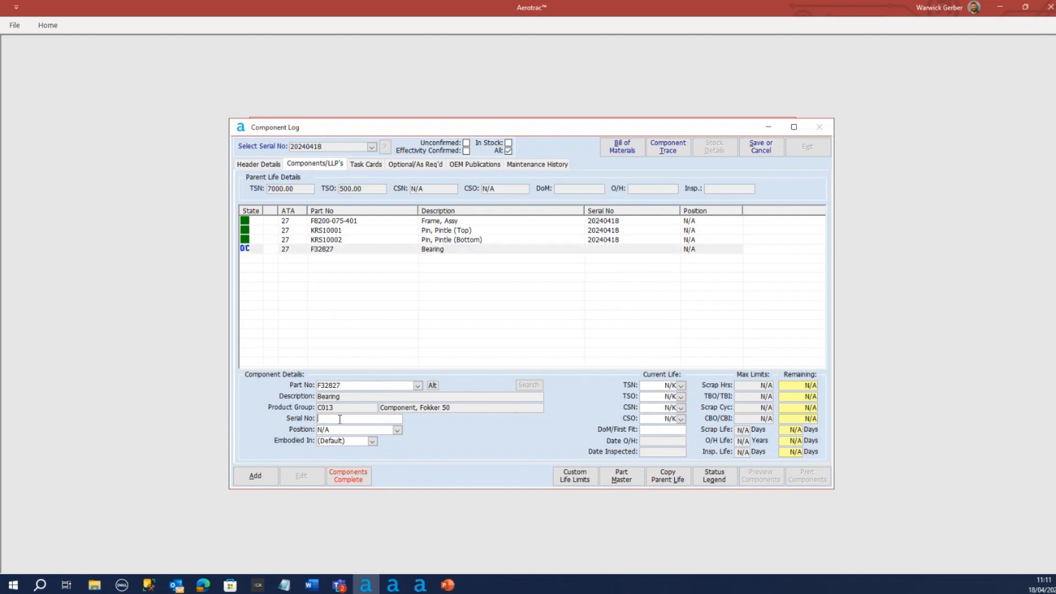
type("201")
Mark the rudder's sub-components as complete, accepting their serial numbers and lives as correct
left_click(340, 222)
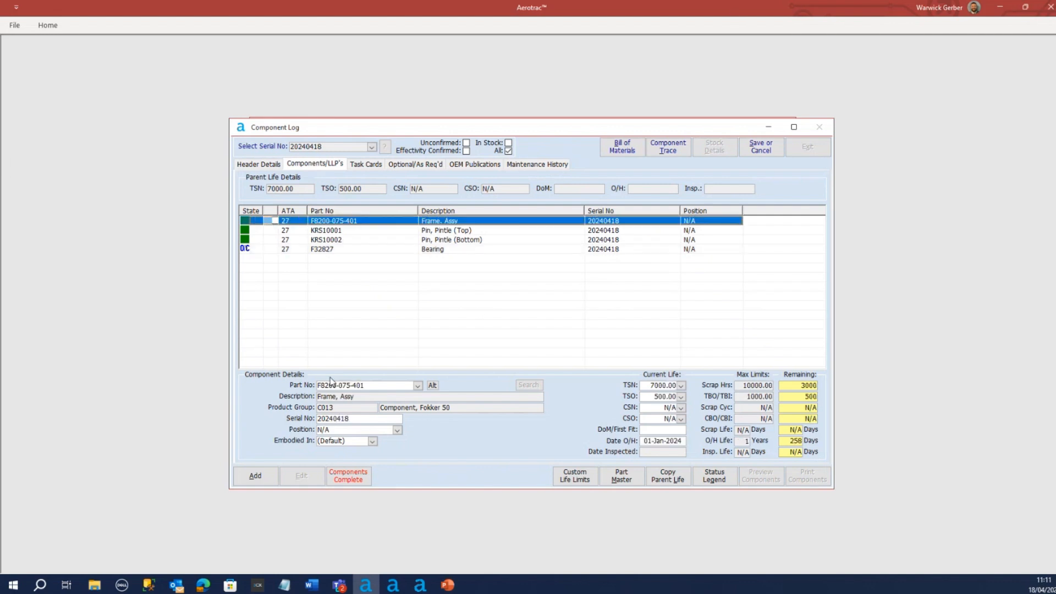
left_click(349, 476)
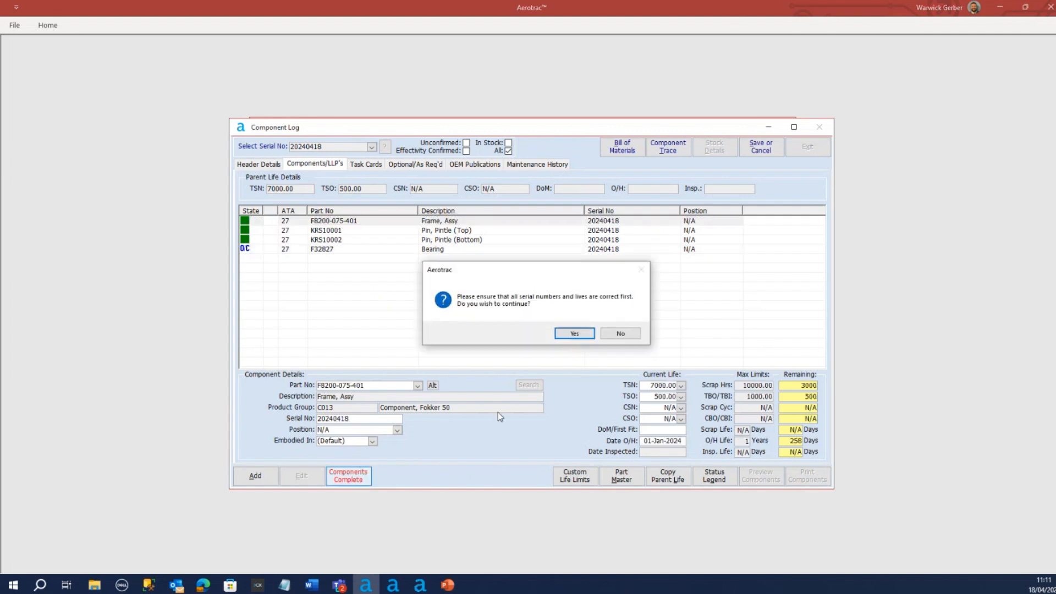
left_click(575, 334)
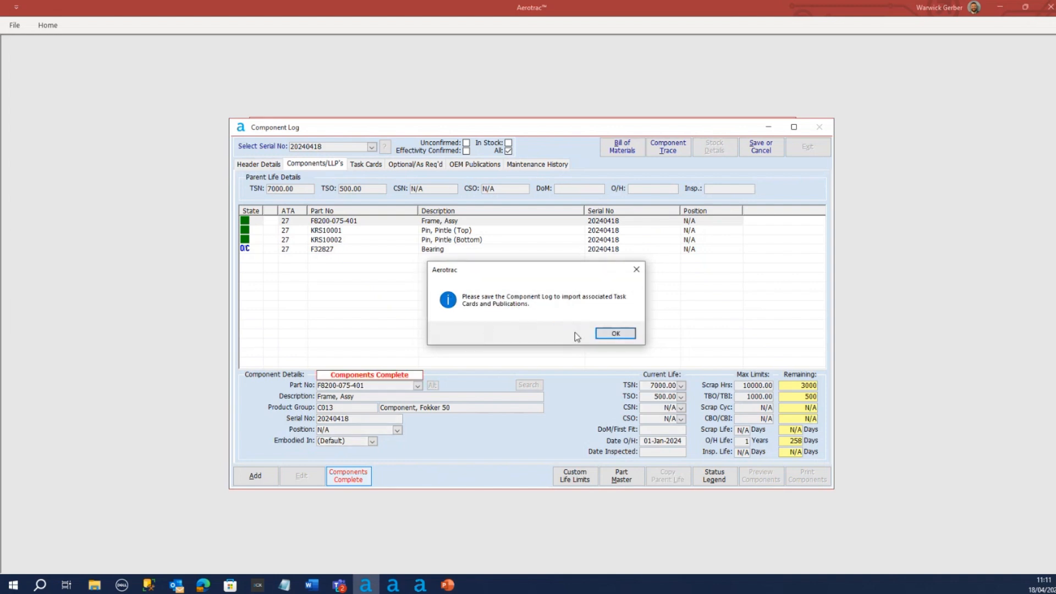
left_click(616, 334)
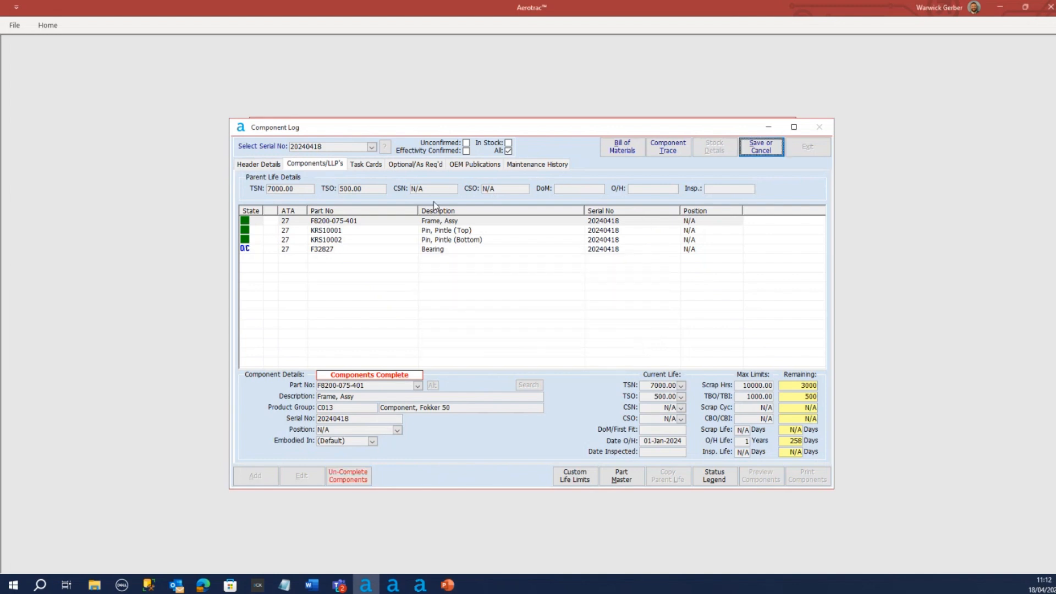
Check the four completed sub-components and save the component log without generating a change history record
left_click(339, 233)
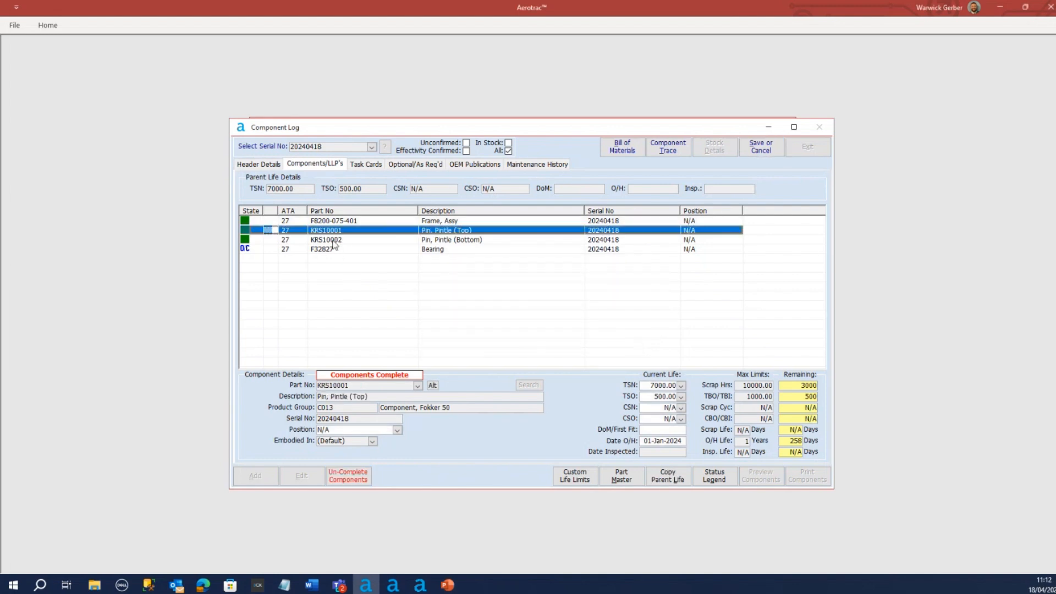
left_click(334, 241)
left_click(333, 250)
left_click(342, 221)
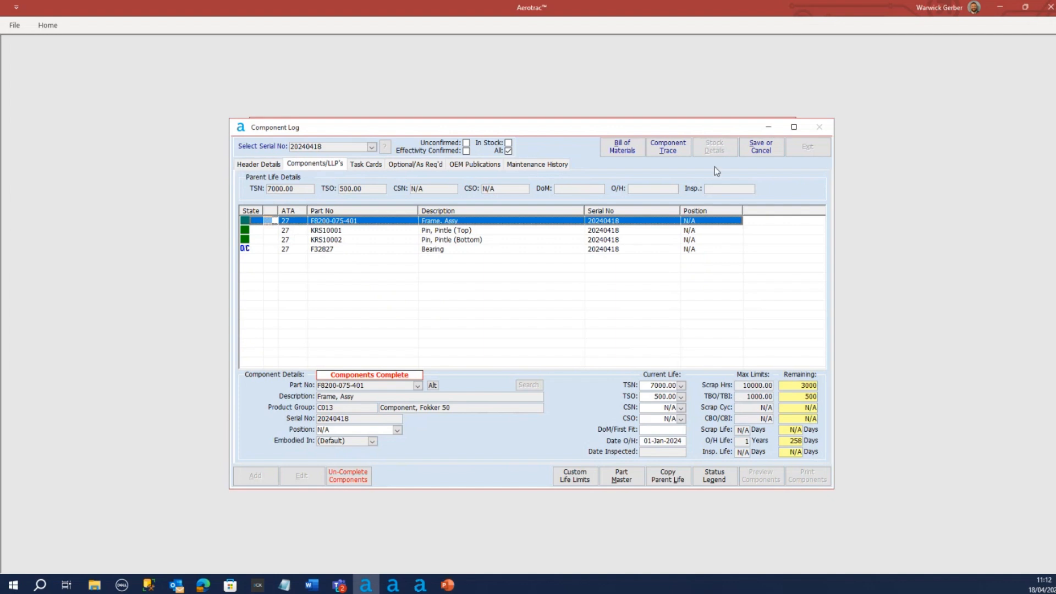
left_click(762, 146)
left_click(494, 331)
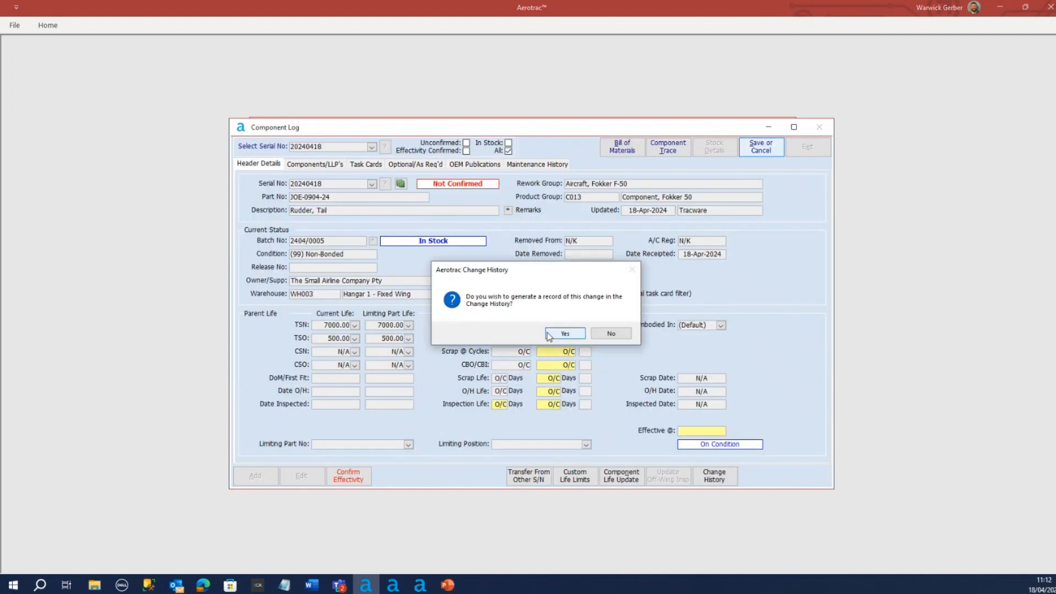
left_click(600, 331)
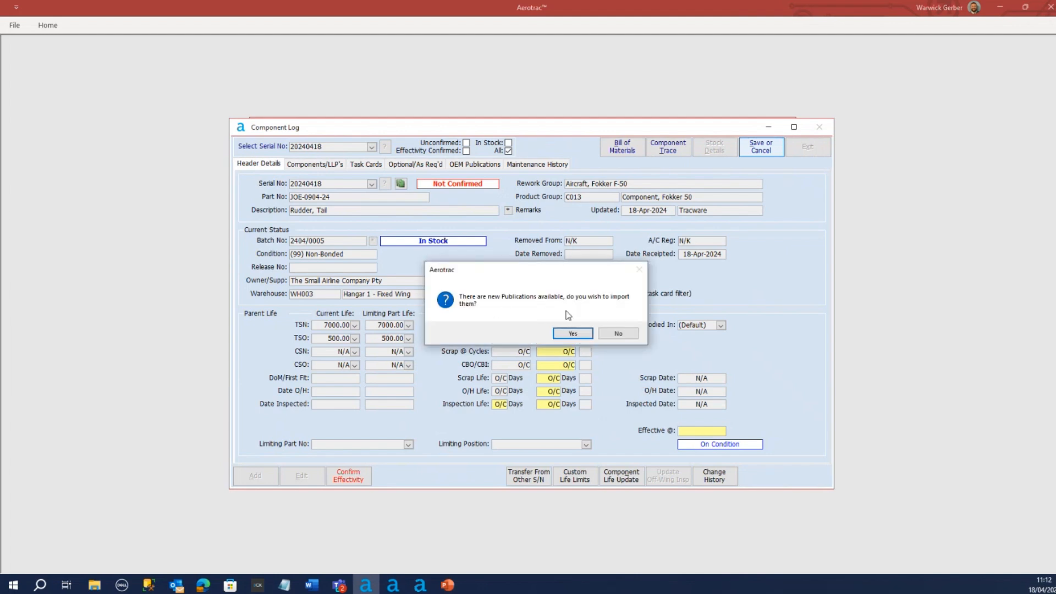
Import the new publications into the component log and examine service bulletin 41578
left_click(572, 334)
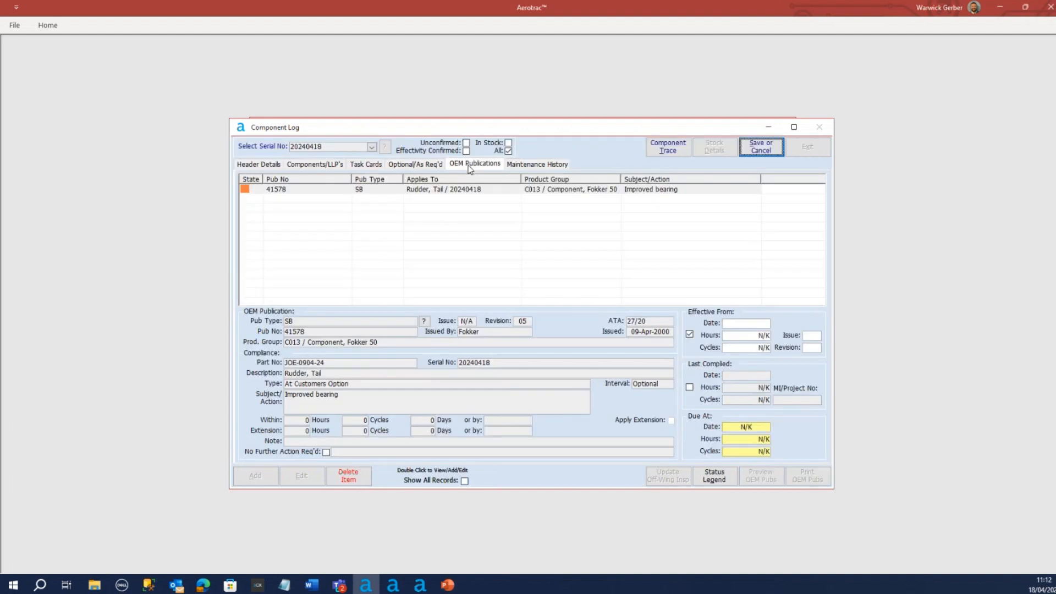
left_click(293, 191)
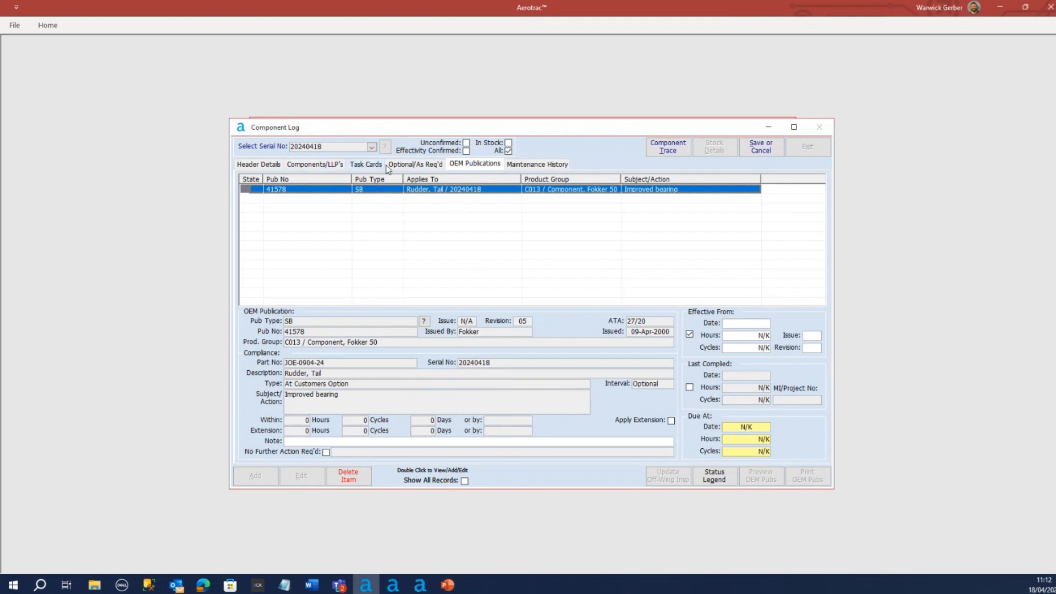
left_click(292, 163)
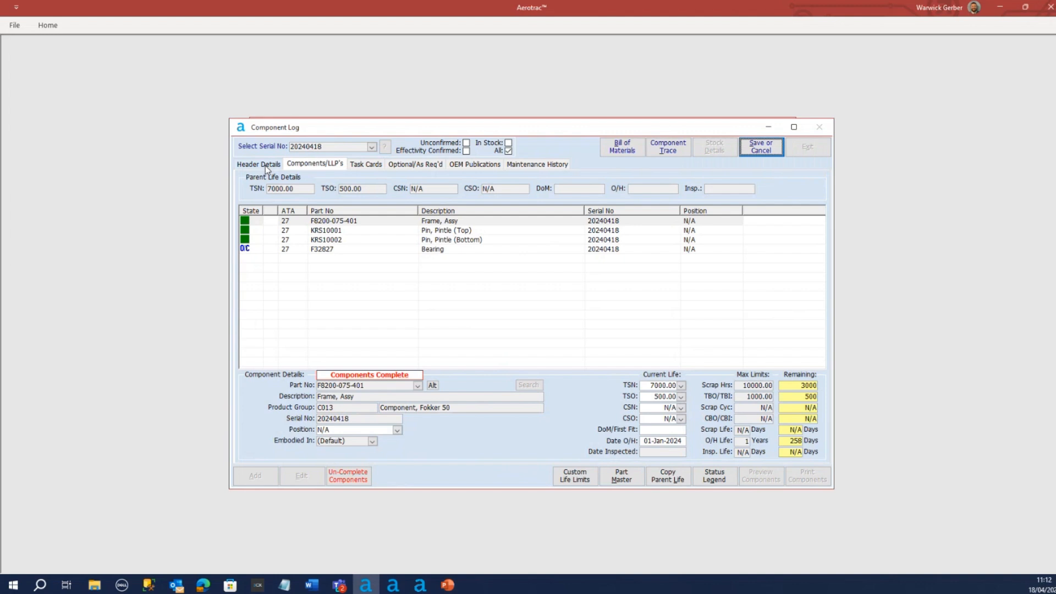
Confirm the effectivity of rudder 20240418 and save the component log without a change history record
left_click(266, 166)
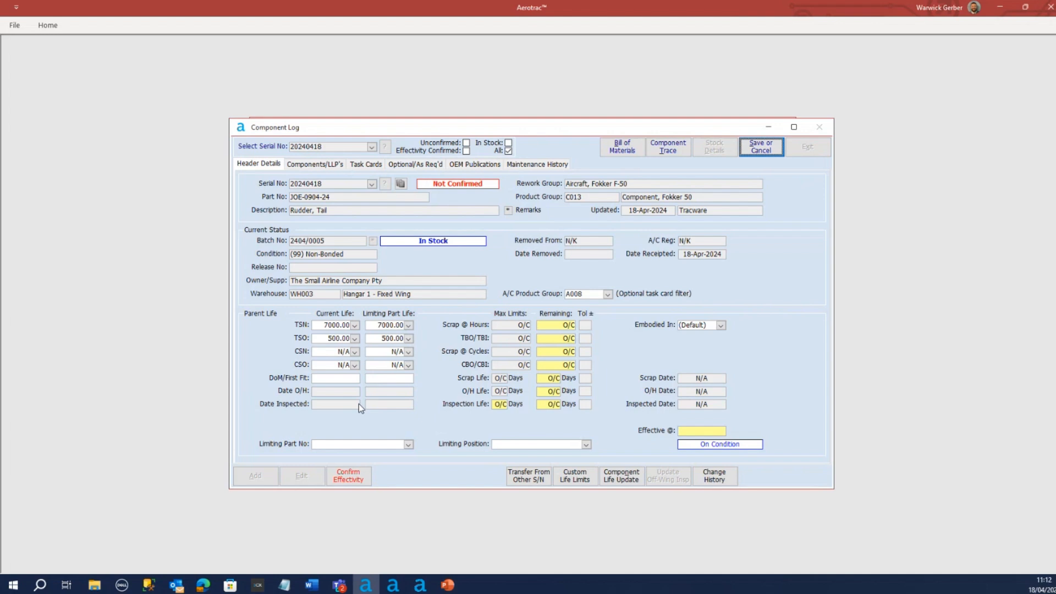
left_click(348, 483)
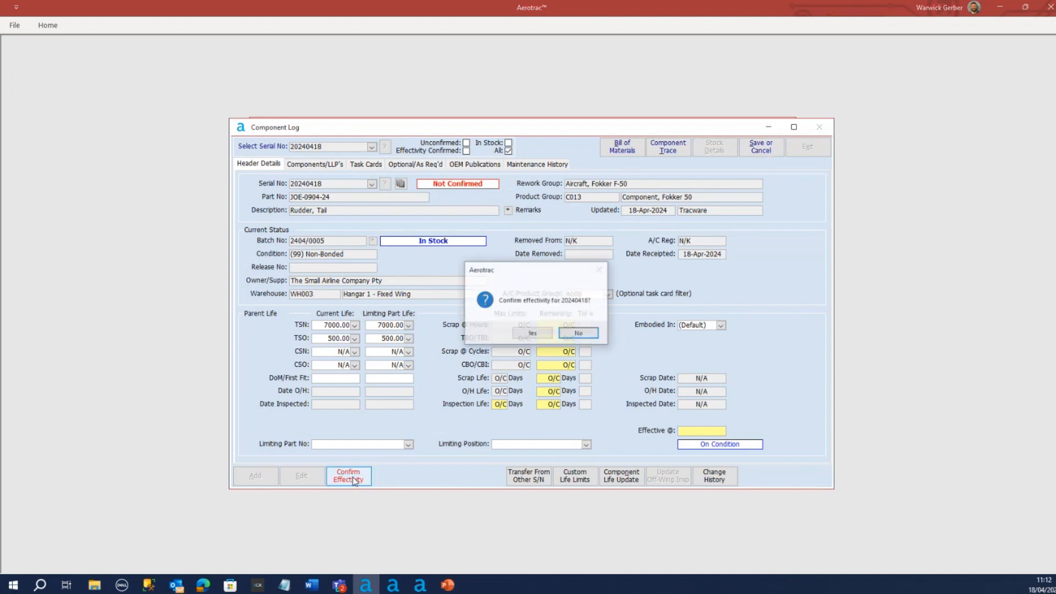
left_click(534, 333)
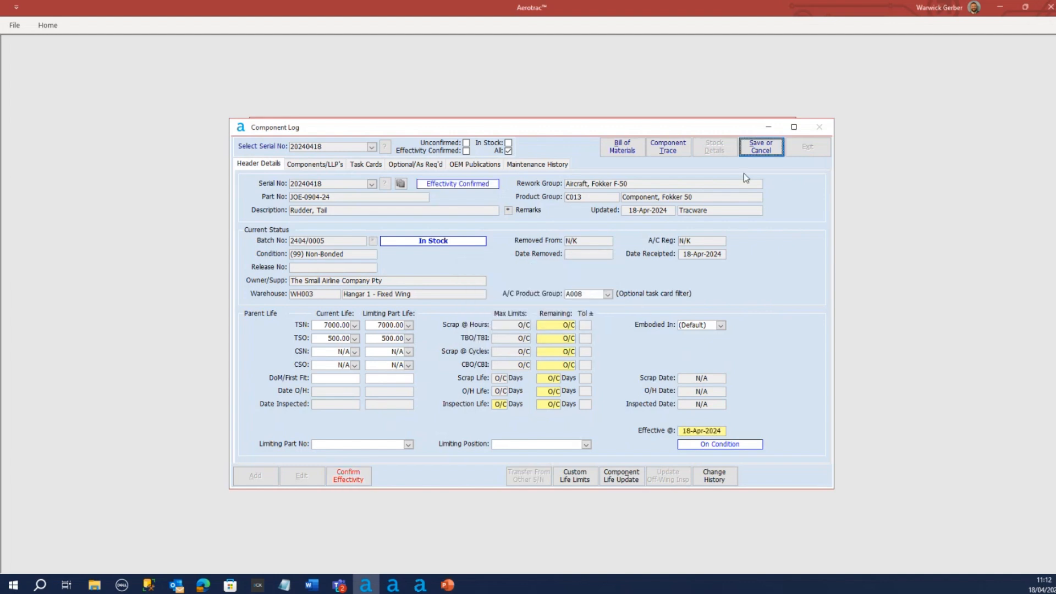
left_click(763, 147)
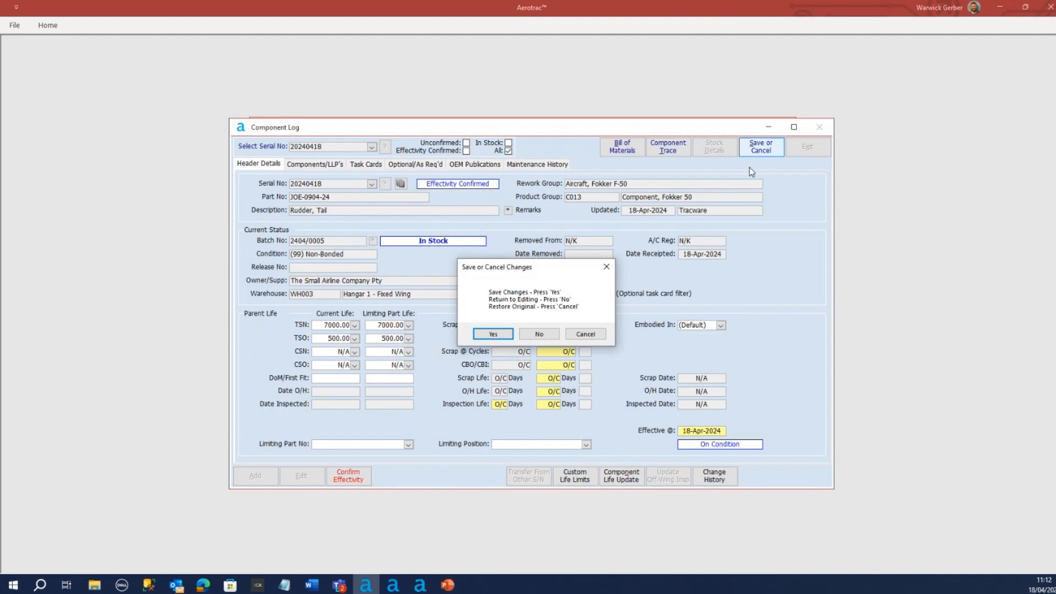
left_click(487, 333)
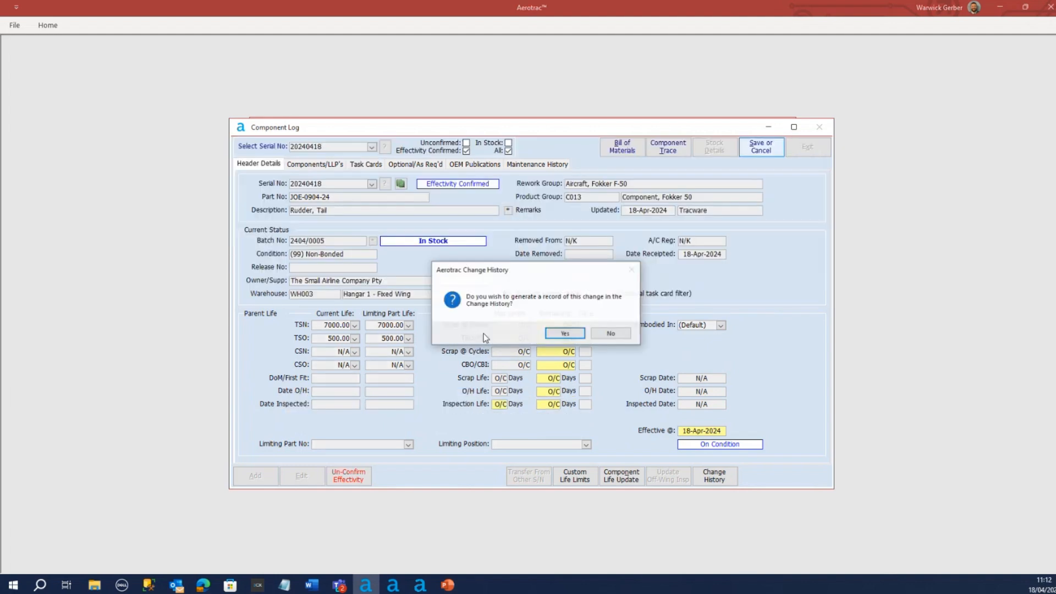
left_click(613, 334)
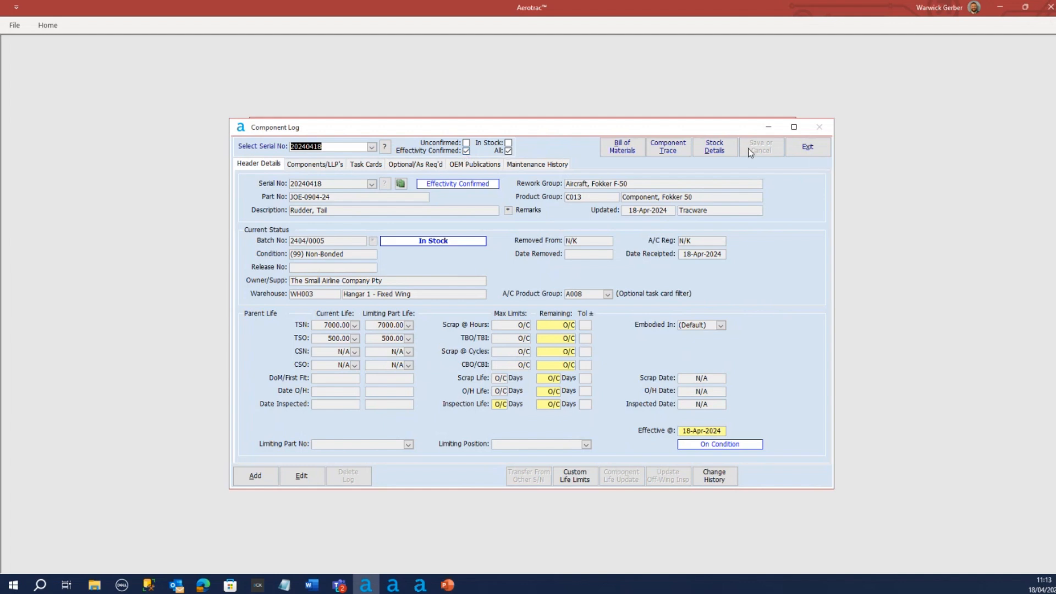
Close the component log and start a new workshop project of type Workshop Project for a customer
left_click(807, 148)
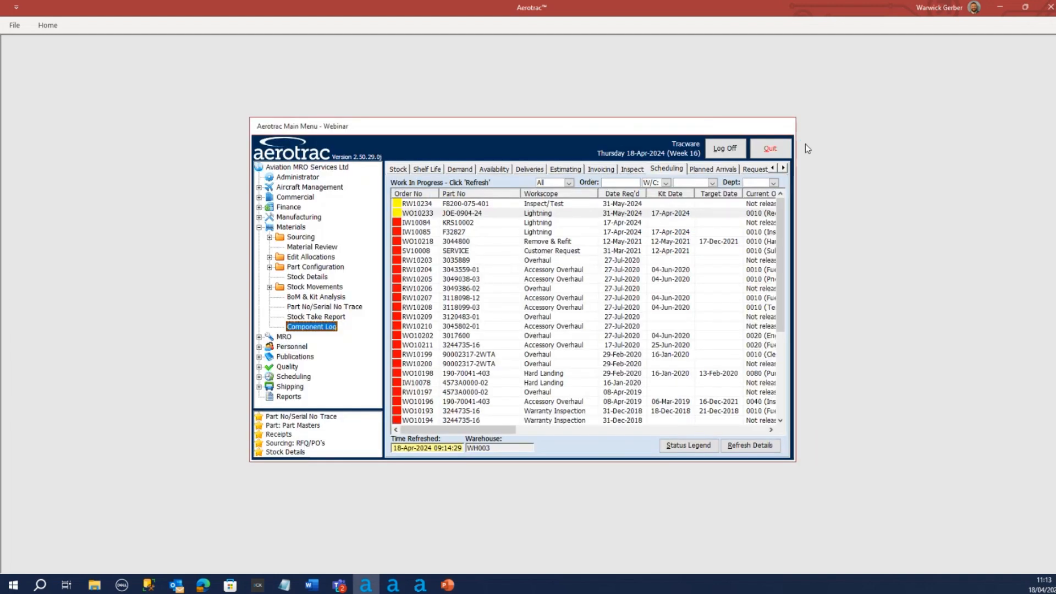
left_click(259, 228)
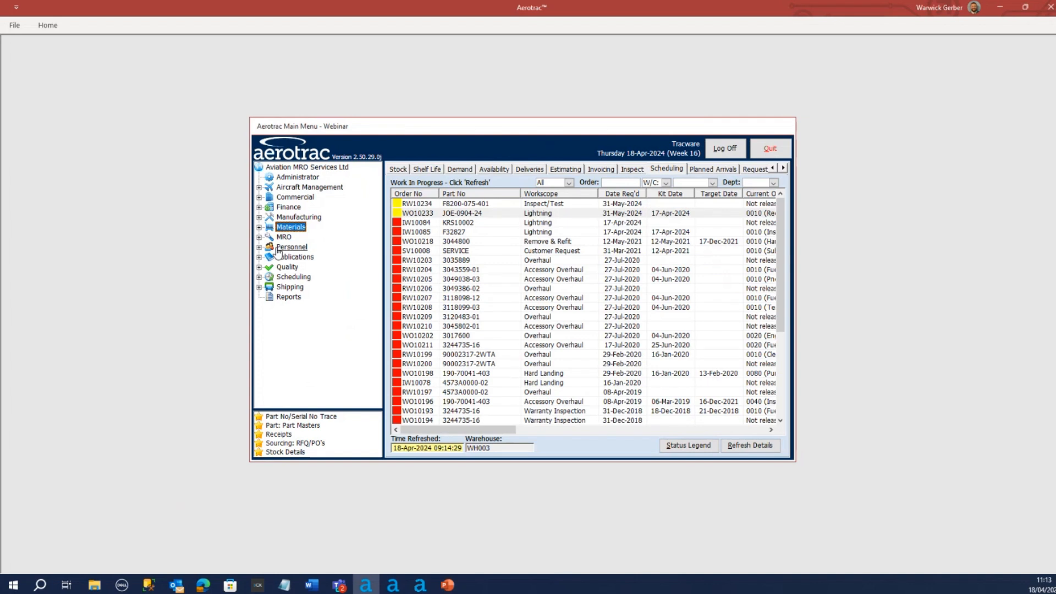
left_click(260, 237)
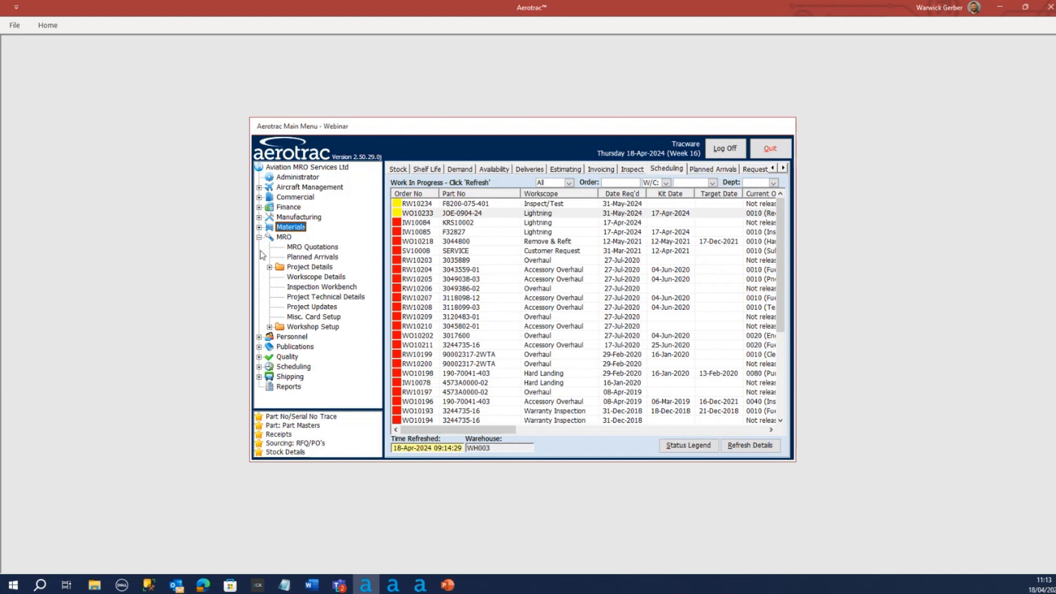
left_click(270, 267)
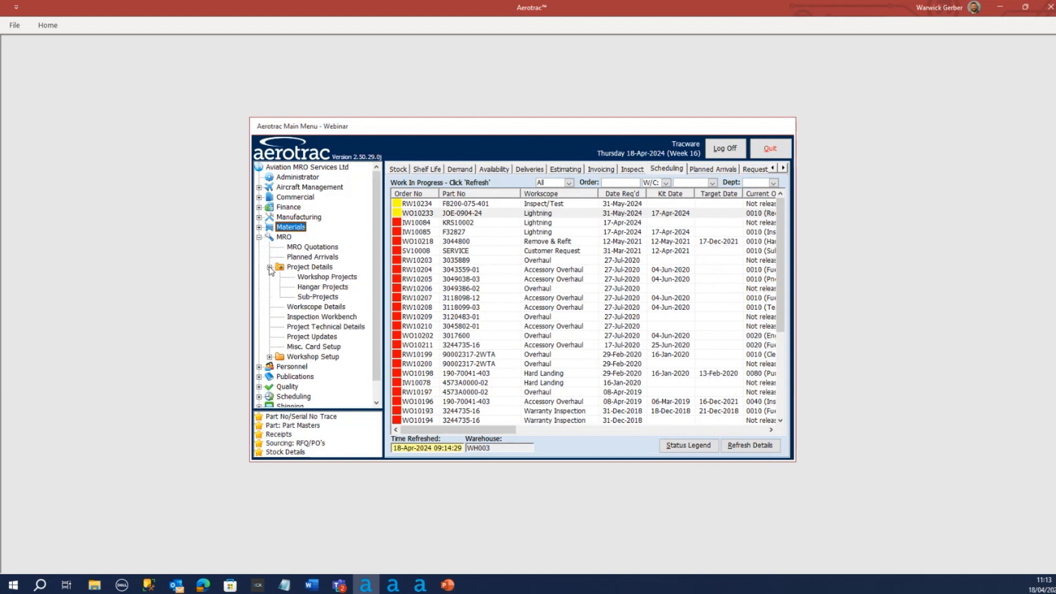
left_click(332, 280)
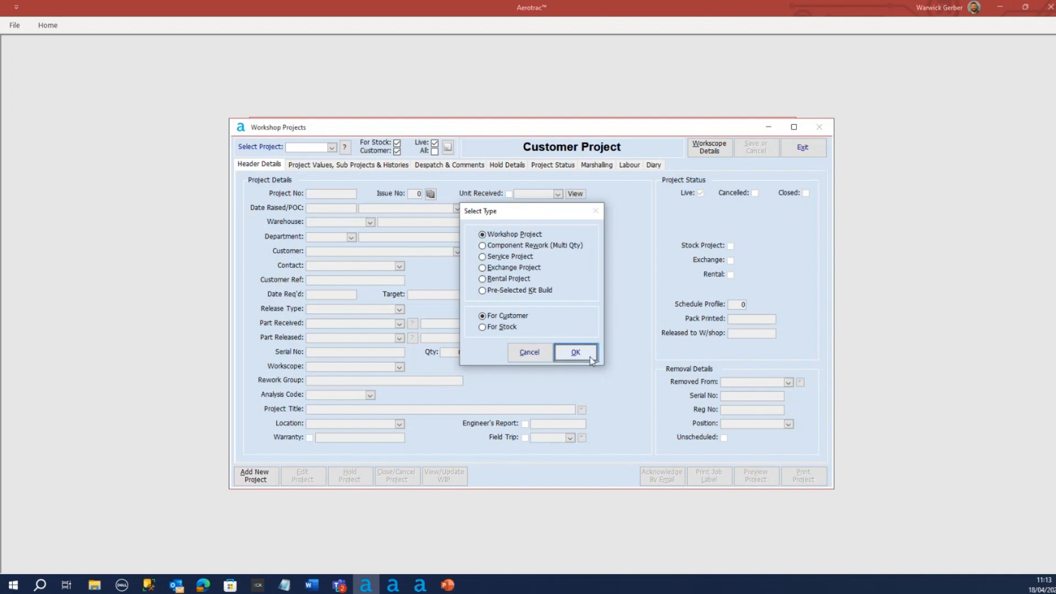
left_click(576, 353)
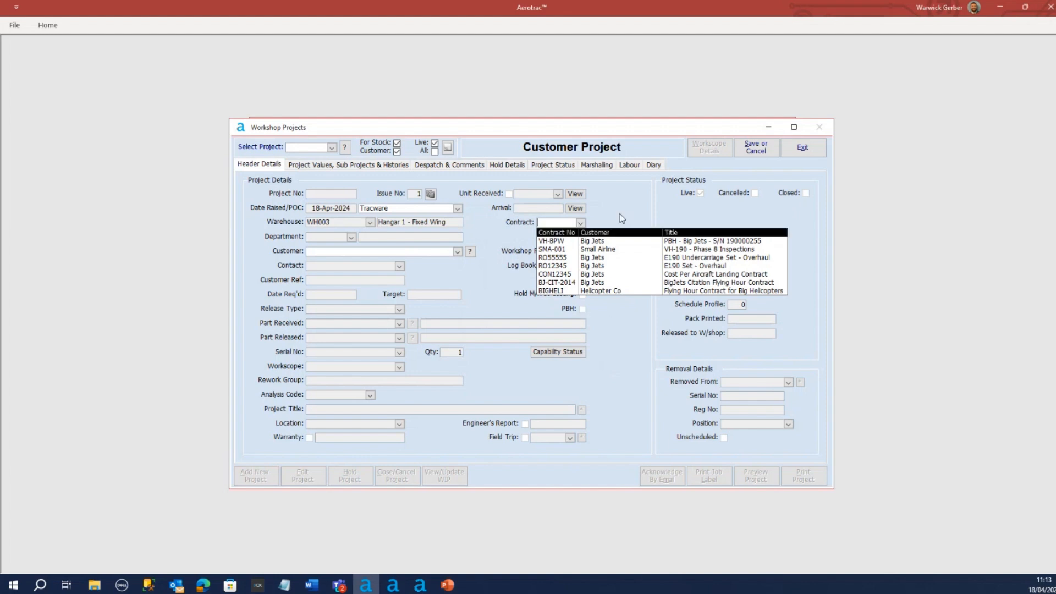
Leave the contract blank, set the customer to The Small Airline Company Pty and the part released to JOE-0904-24
left_click(625, 321)
left_click(457, 251)
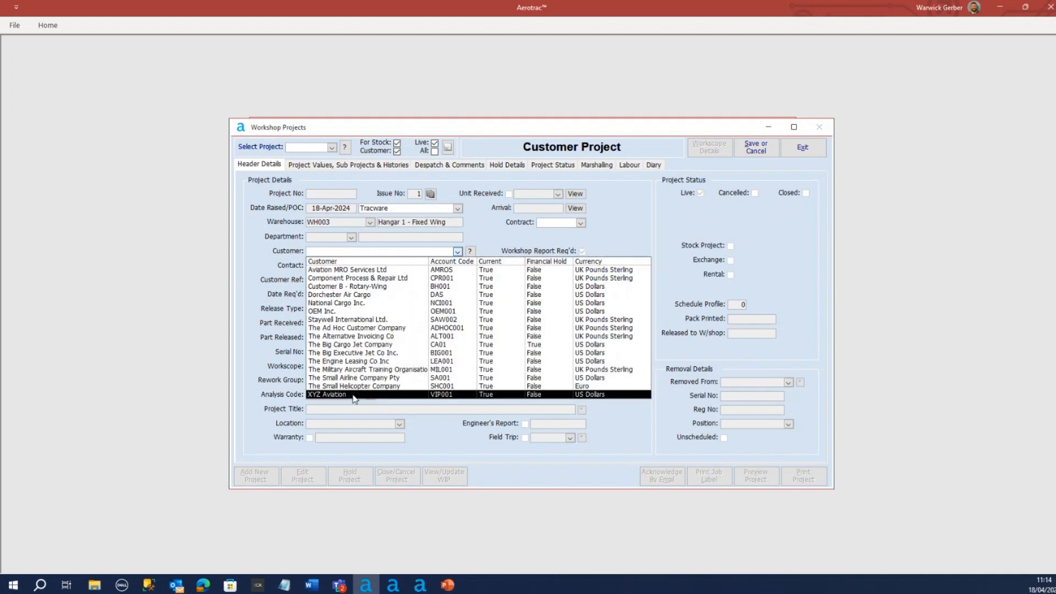
left_click(355, 378)
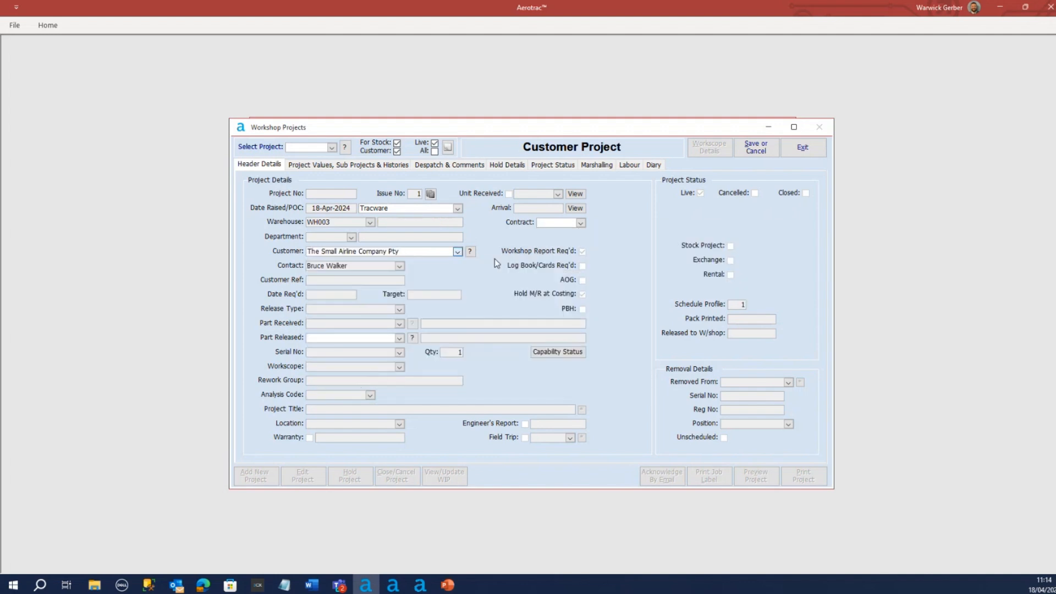
left_click(367, 337)
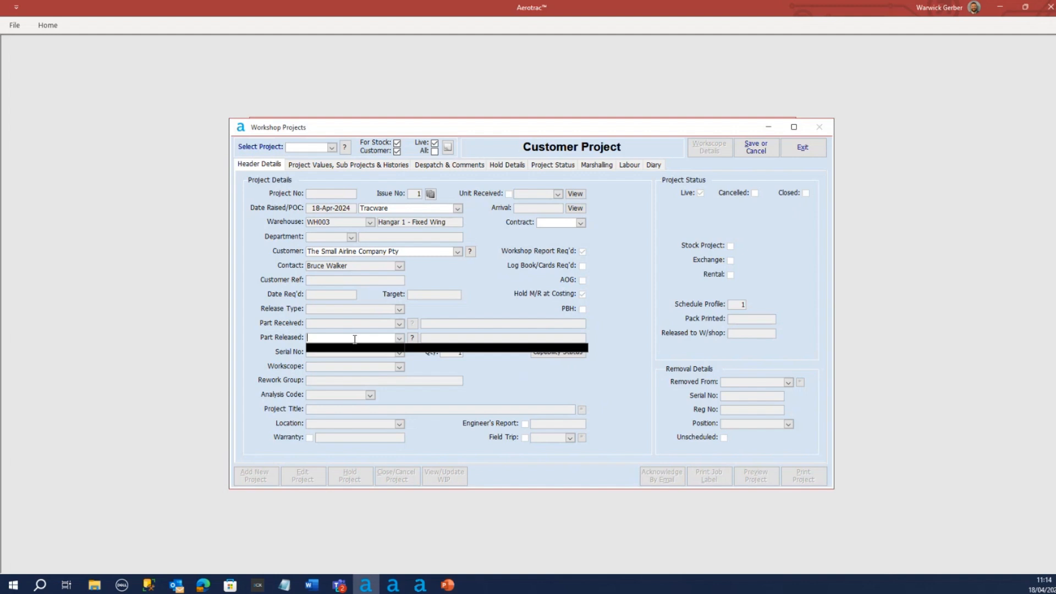
type("joe0")
left_click(345, 348)
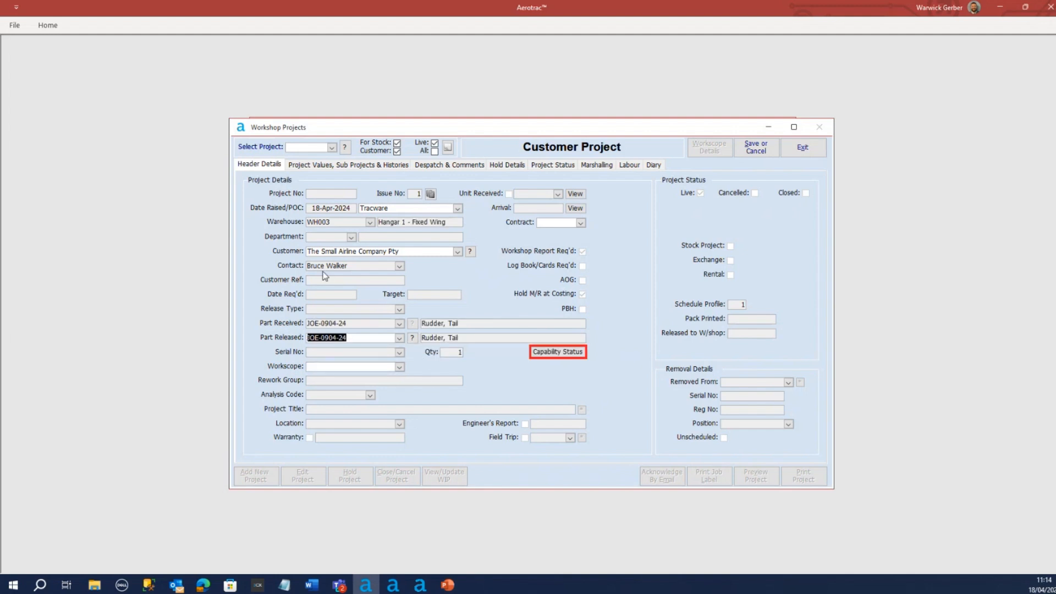
Set the project's workscope to Repair and enter the customer's reference number
left_click(400, 367)
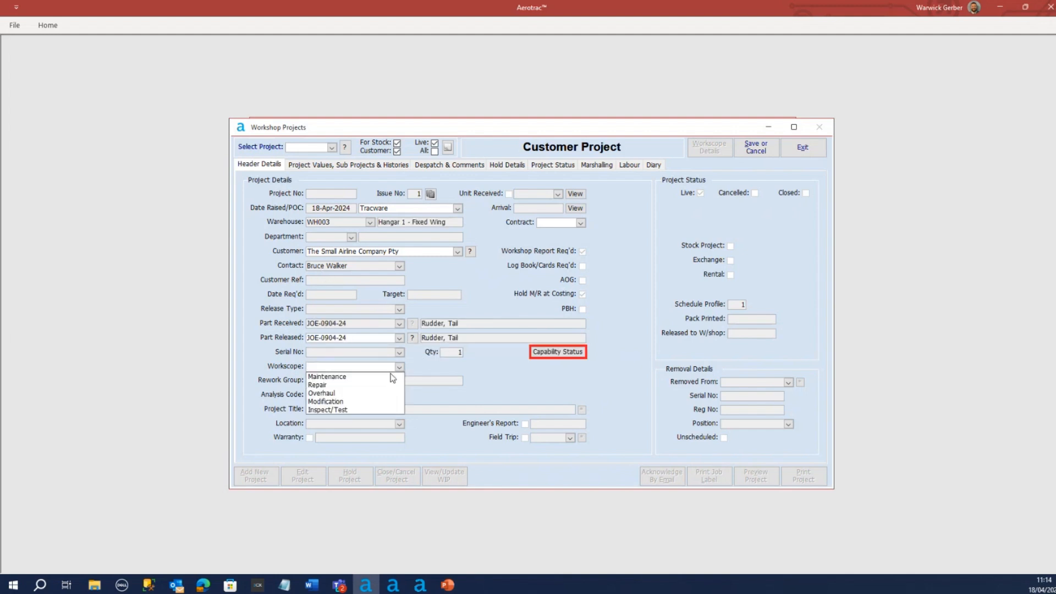
left_click(401, 380)
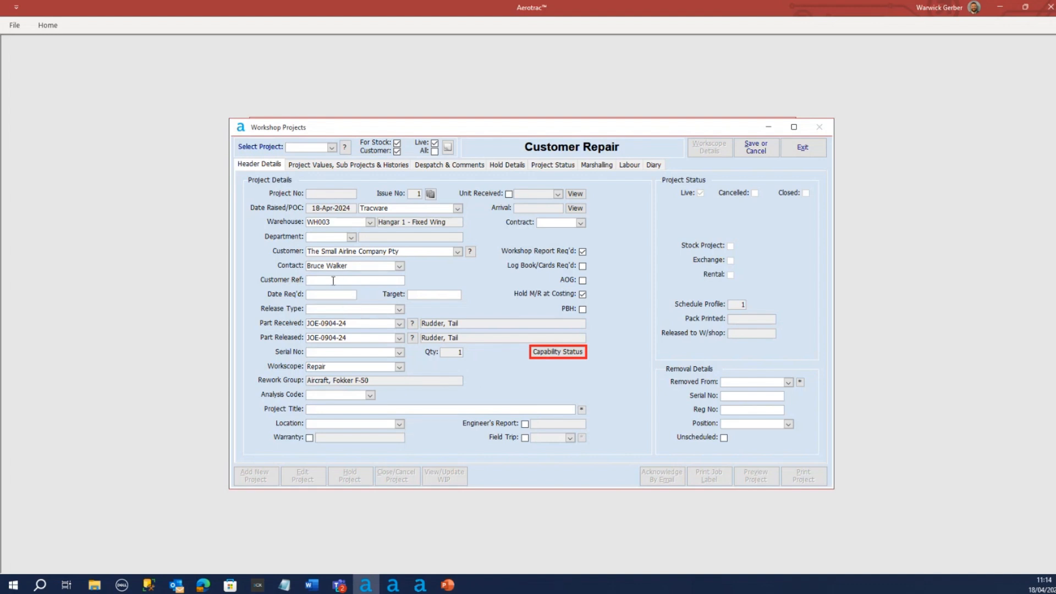
type("20")
key("BackSpace")
key("BackSpace")
key("BackSpace")
type("RO3202401")
Set the date required to 30 June 2024 and the release type to Dual Release - UK CAA/FAA
left_click(338, 299)
left_click(364, 295)
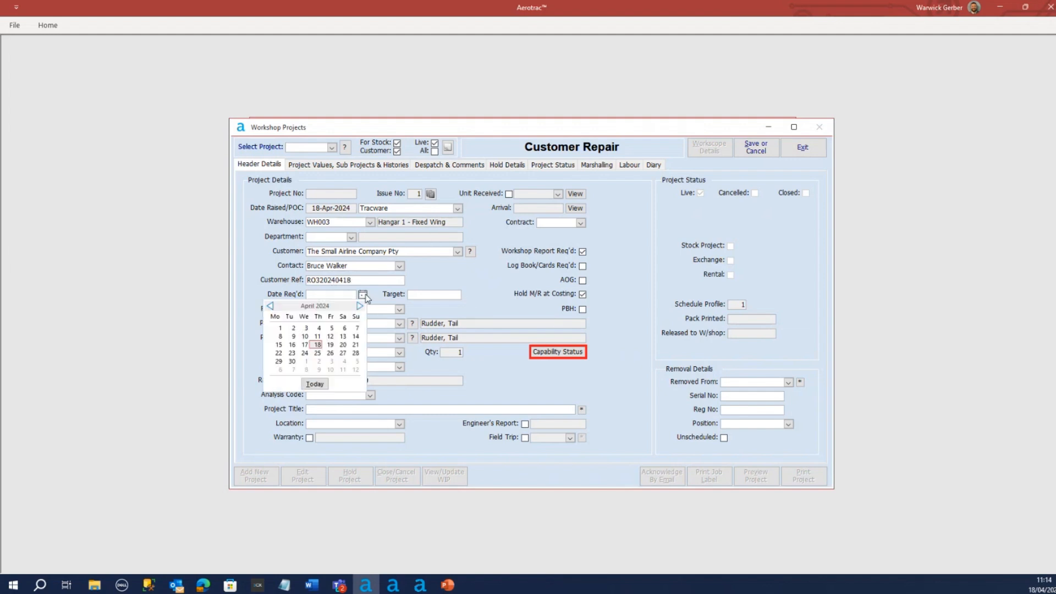
left_click(359, 306)
left_click(359, 306)
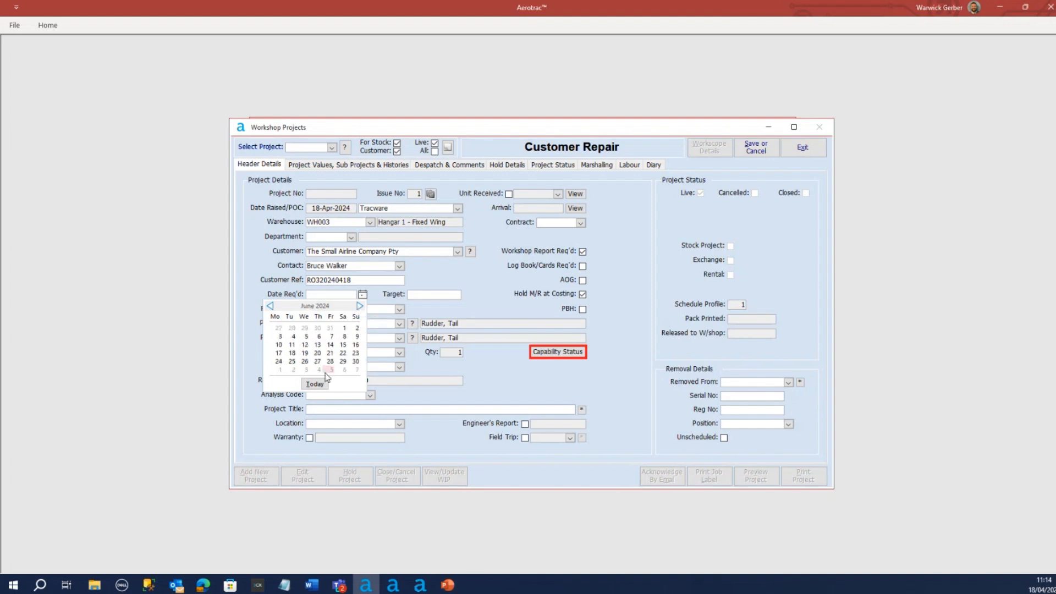
left_click(356, 362)
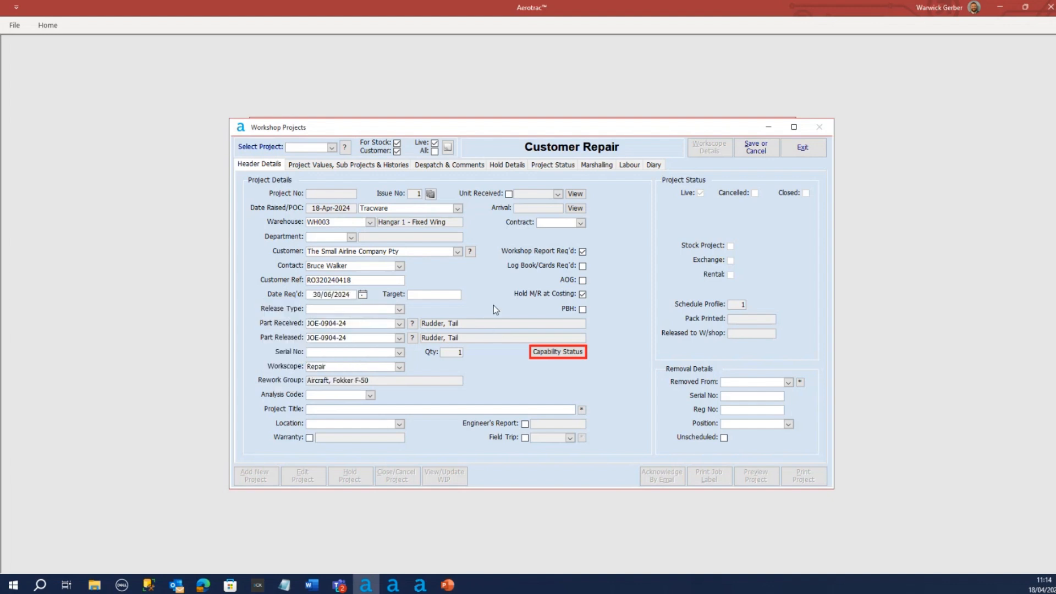
left_click(403, 309)
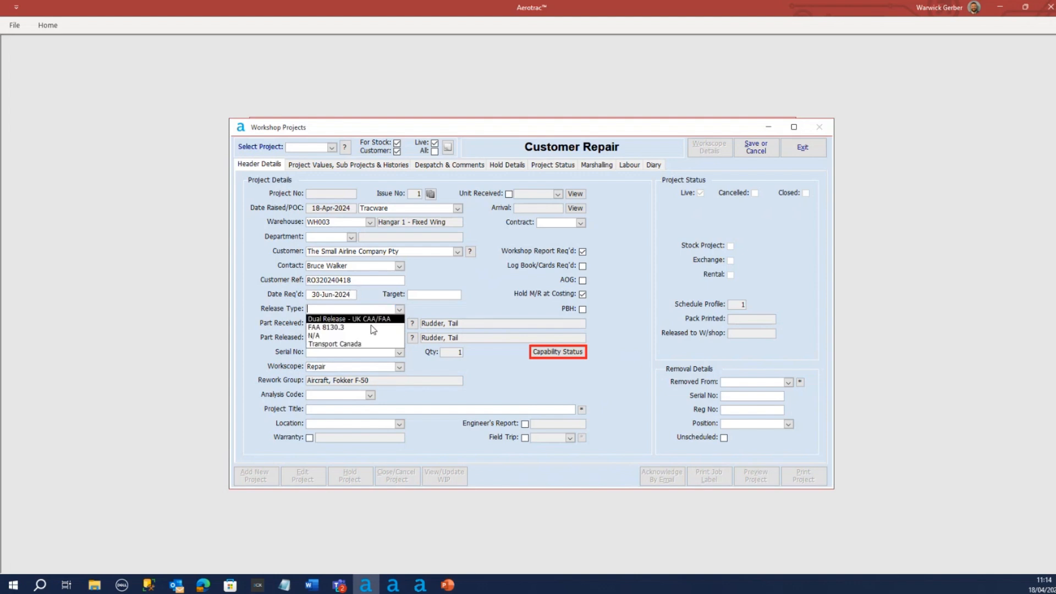
left_click(352, 318)
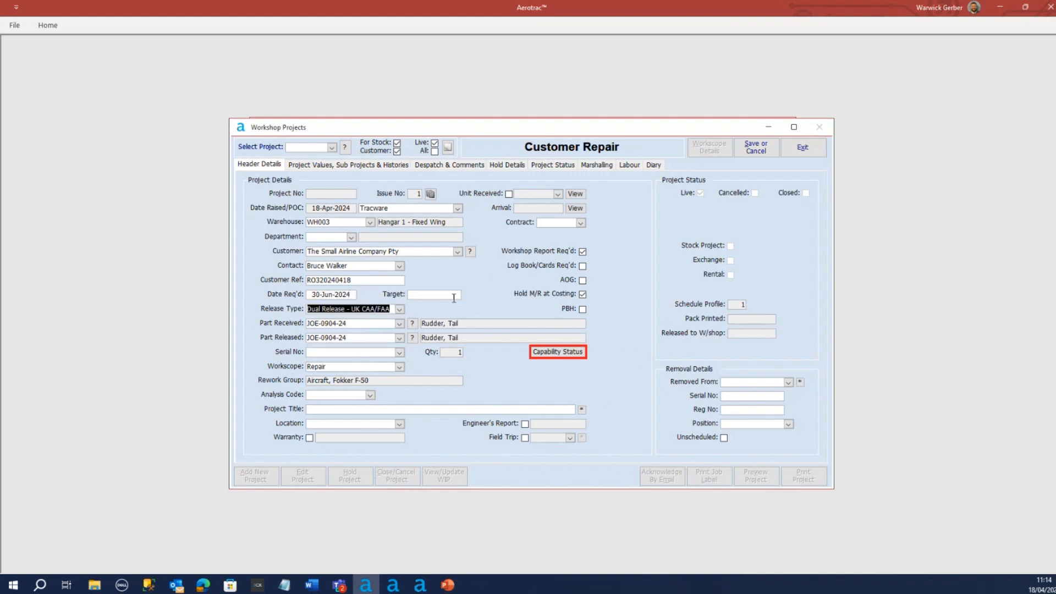
Assign the quarantined, non-bonded rudder with serial number 20240418 to the repair project
left_click(379, 350)
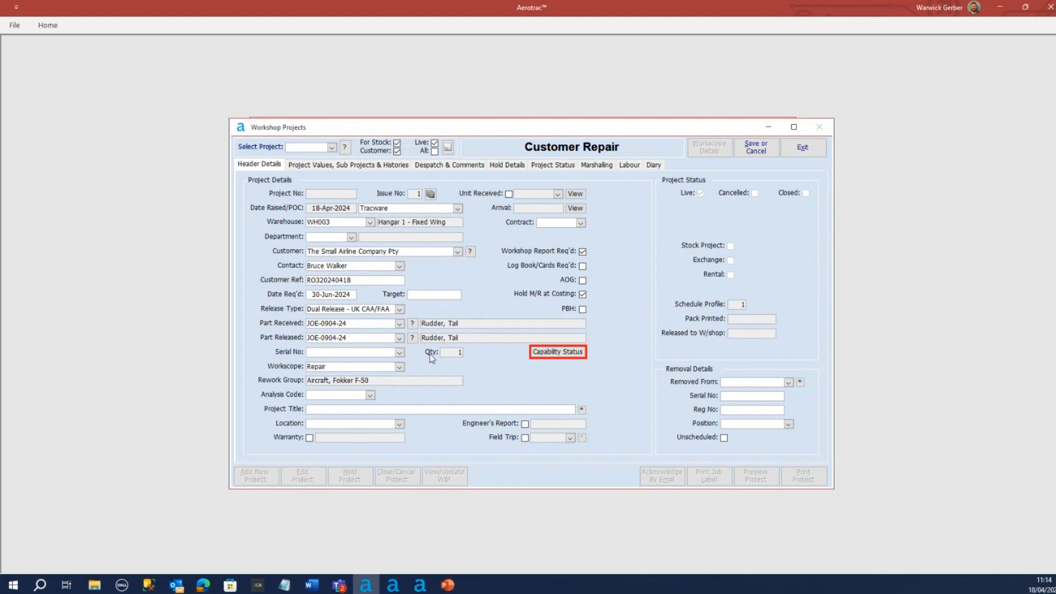
left_click(399, 352)
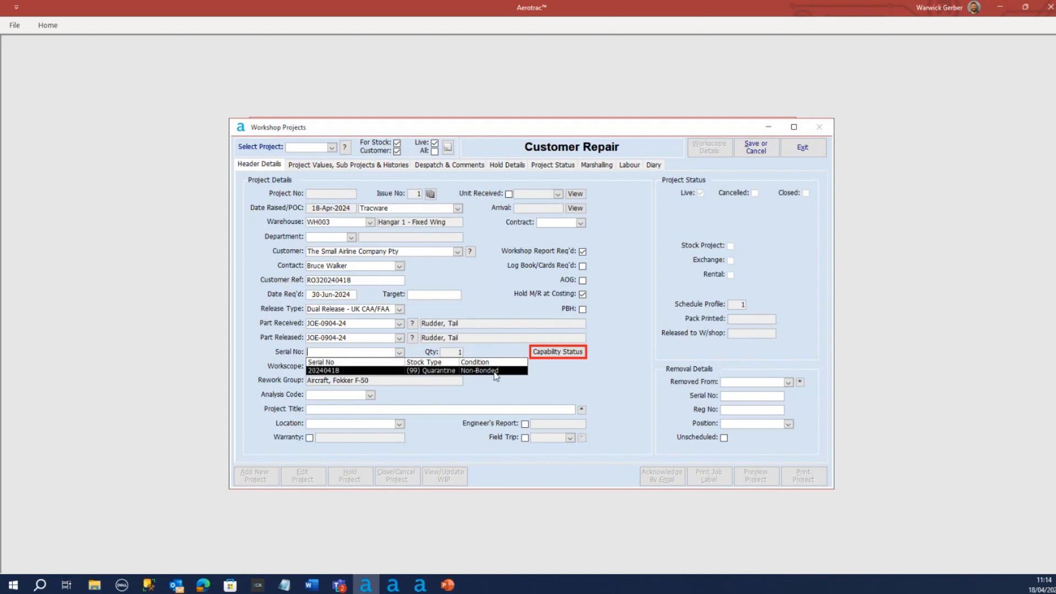
left_click(349, 371)
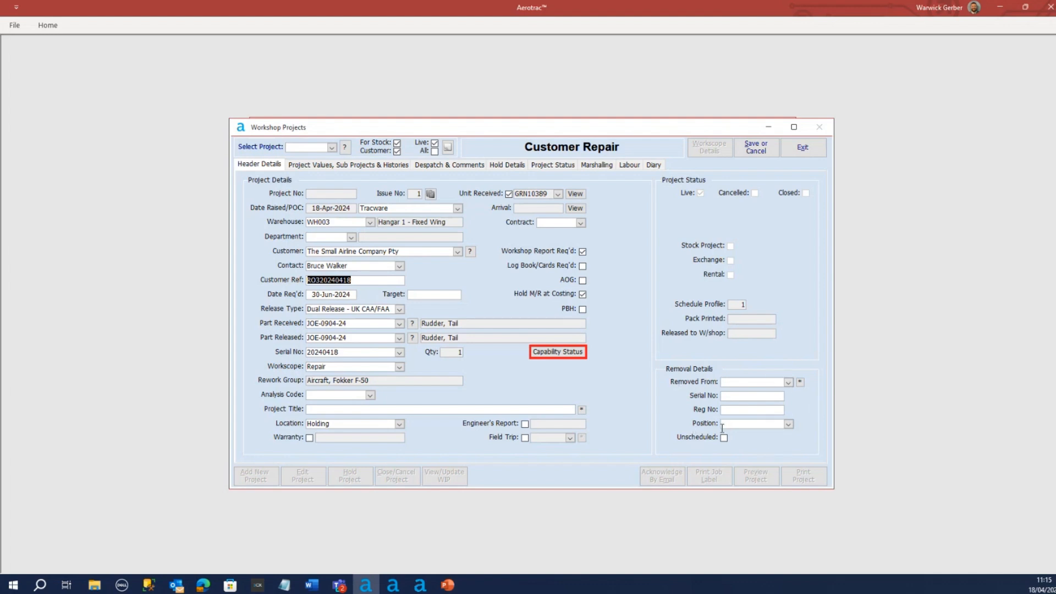
Set the project's department to E001 Engineering and save the new repair project
left_click(352, 238)
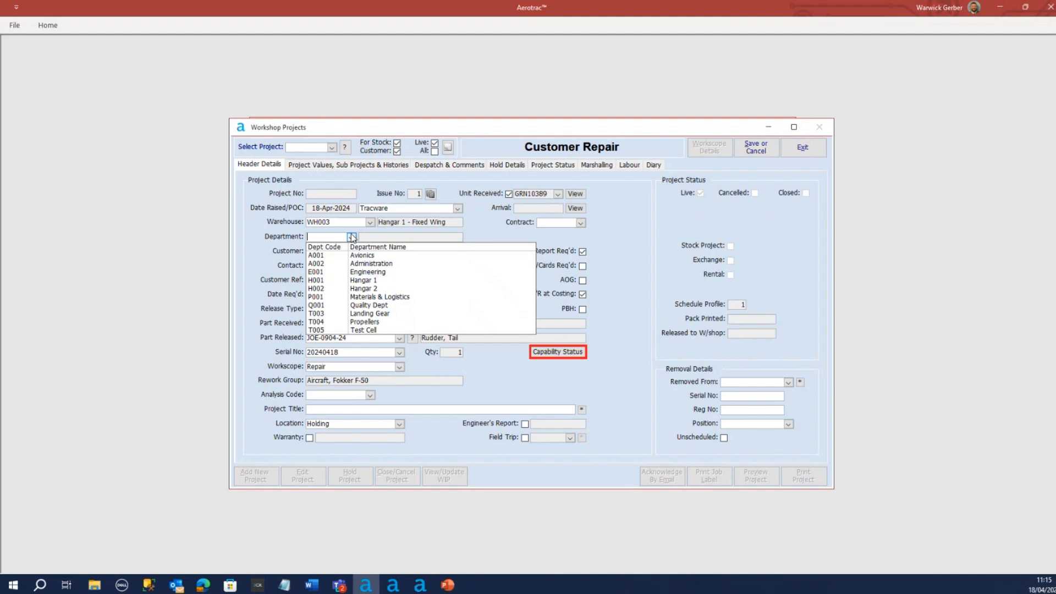
left_click(377, 272)
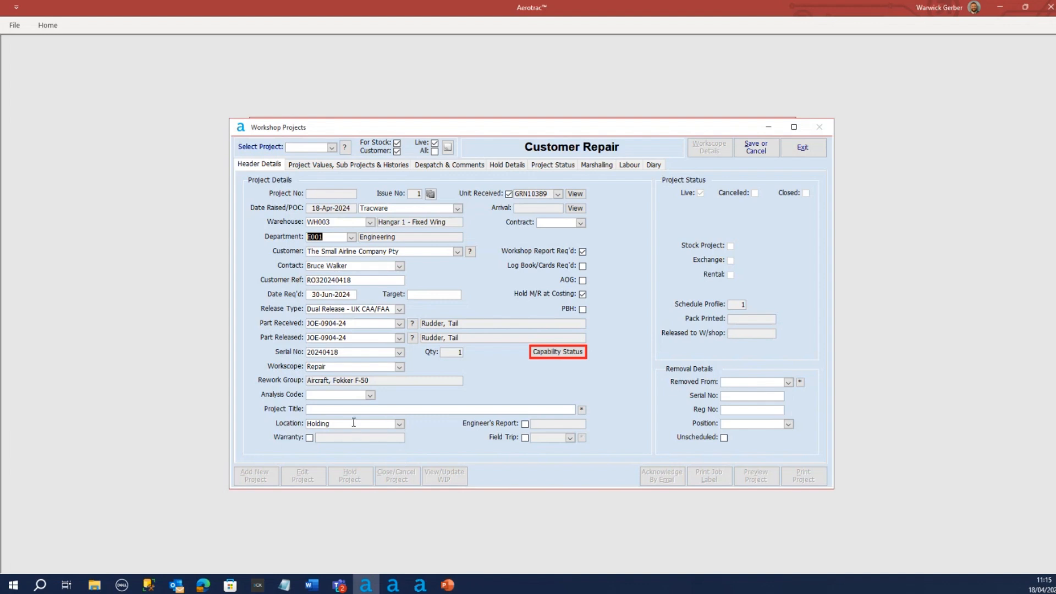
left_click(756, 147)
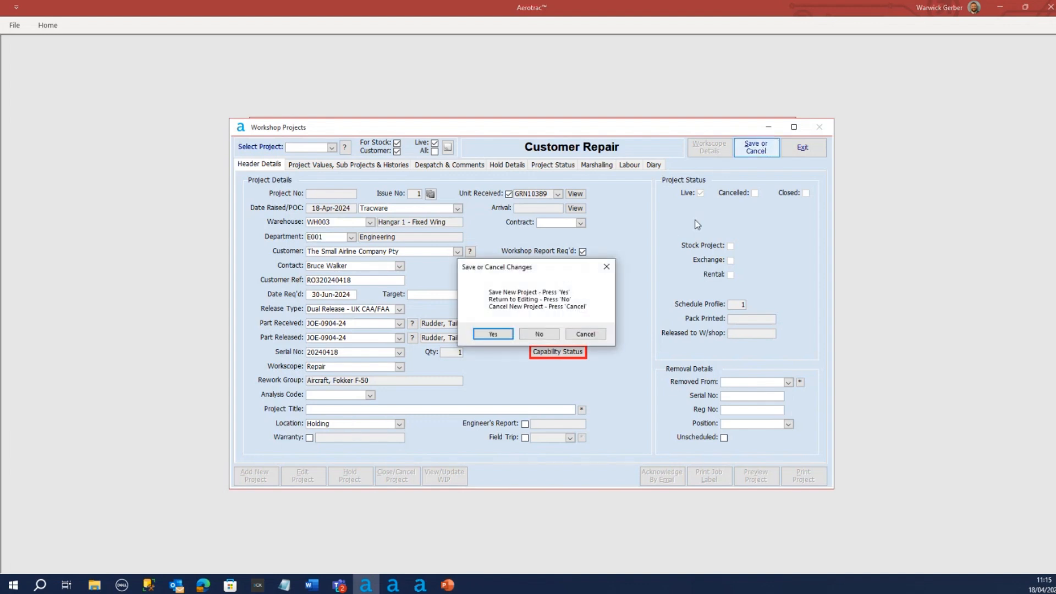
left_click(493, 334)
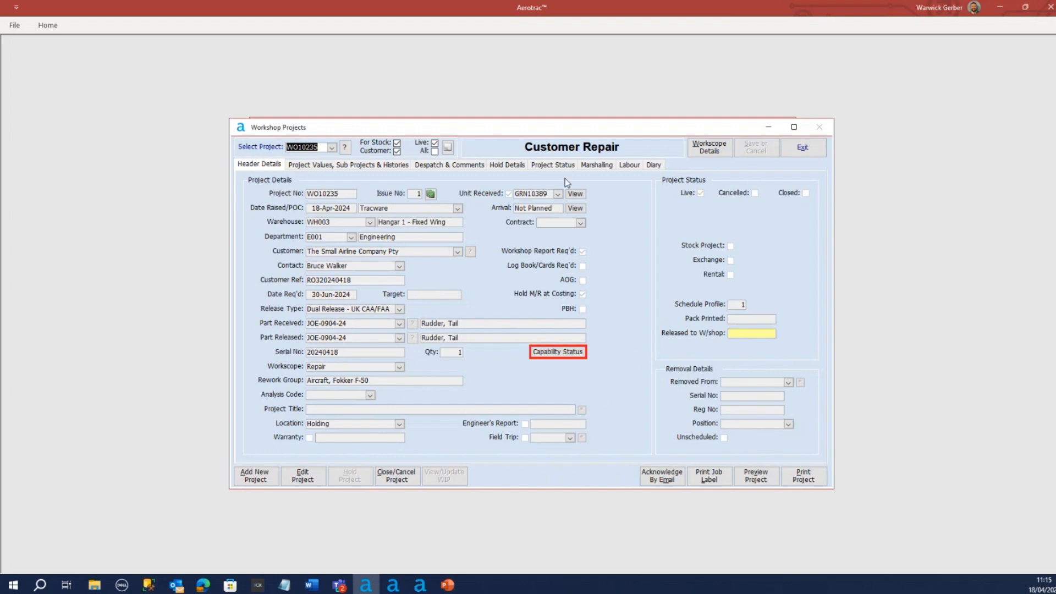
Edit the saved project's workscope, accept the life details from the component log and set the workscope detail to Lightning
left_click(709, 152)
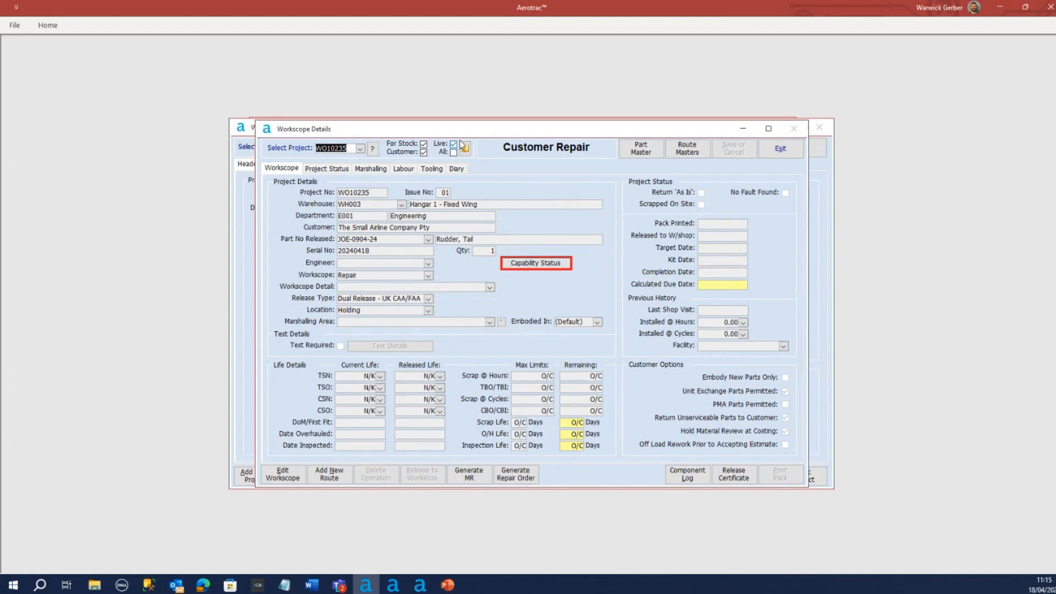
left_click_drag(471, 132, 476, 135)
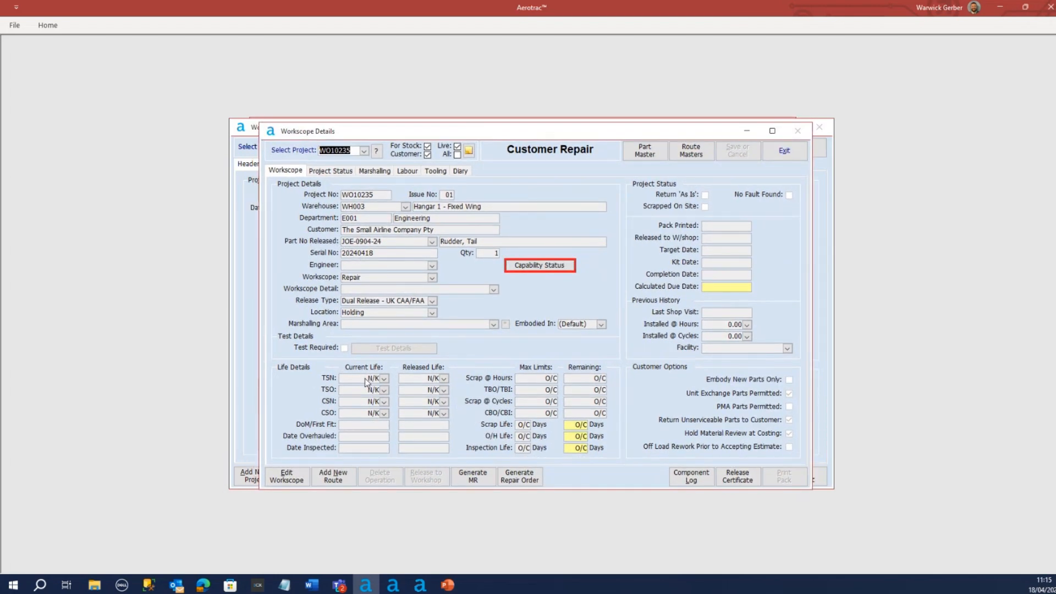
left_click(289, 479)
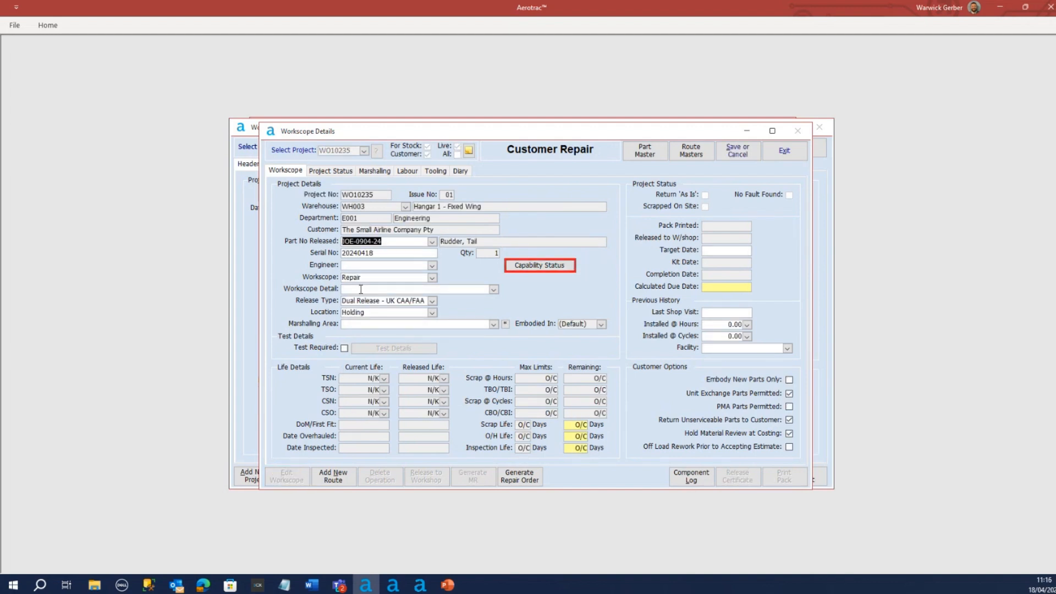
left_click(494, 290)
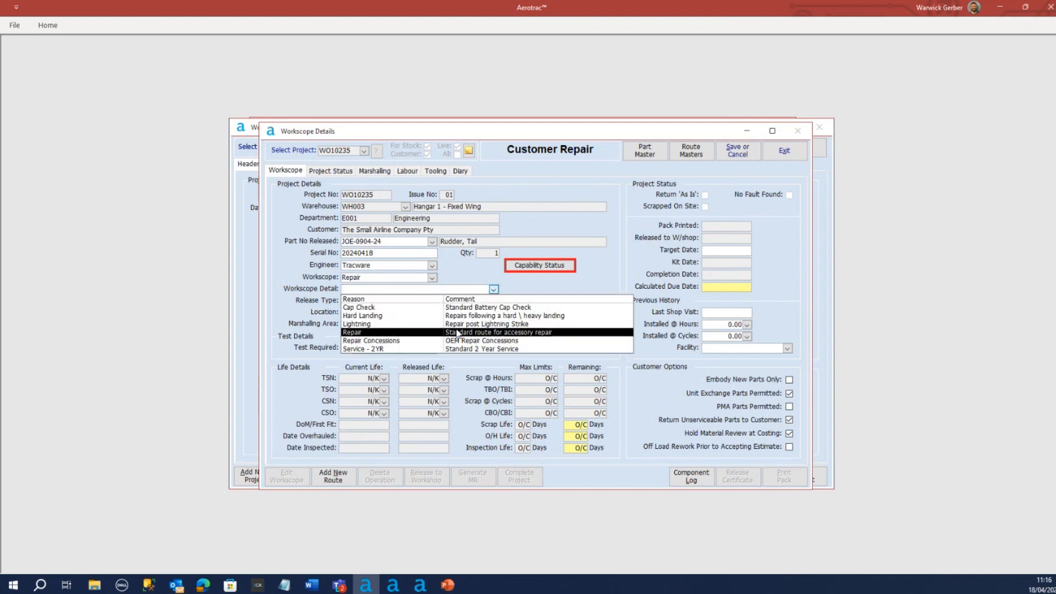
left_click(387, 333)
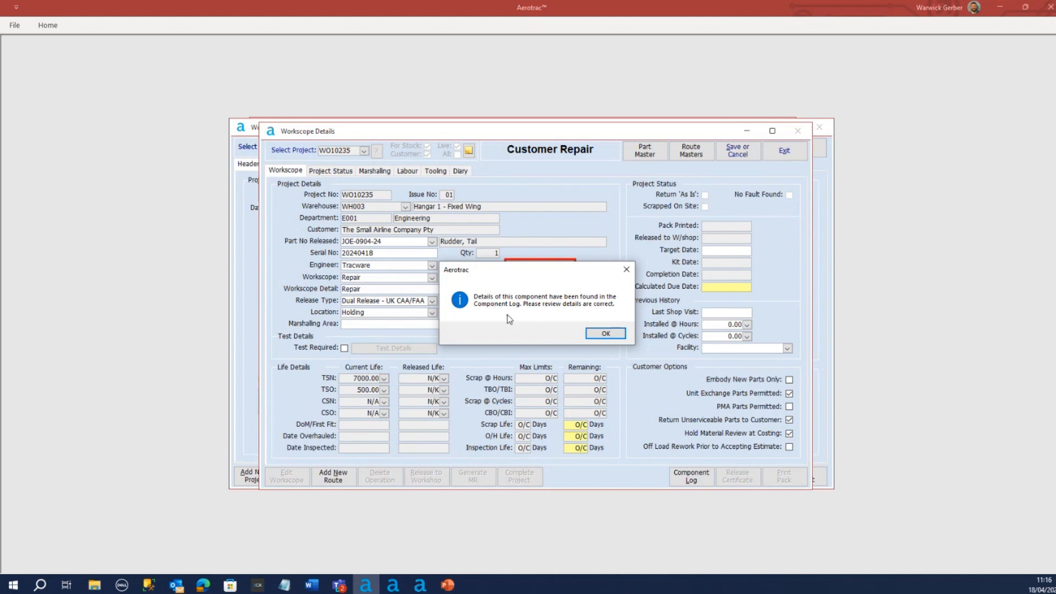
left_click(605, 334)
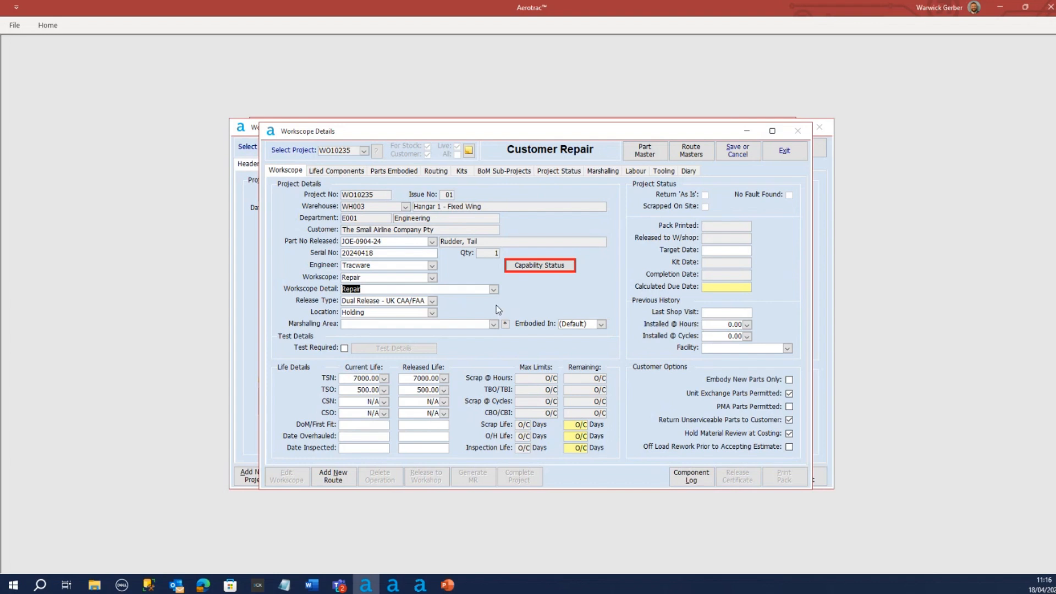
left_click(494, 290)
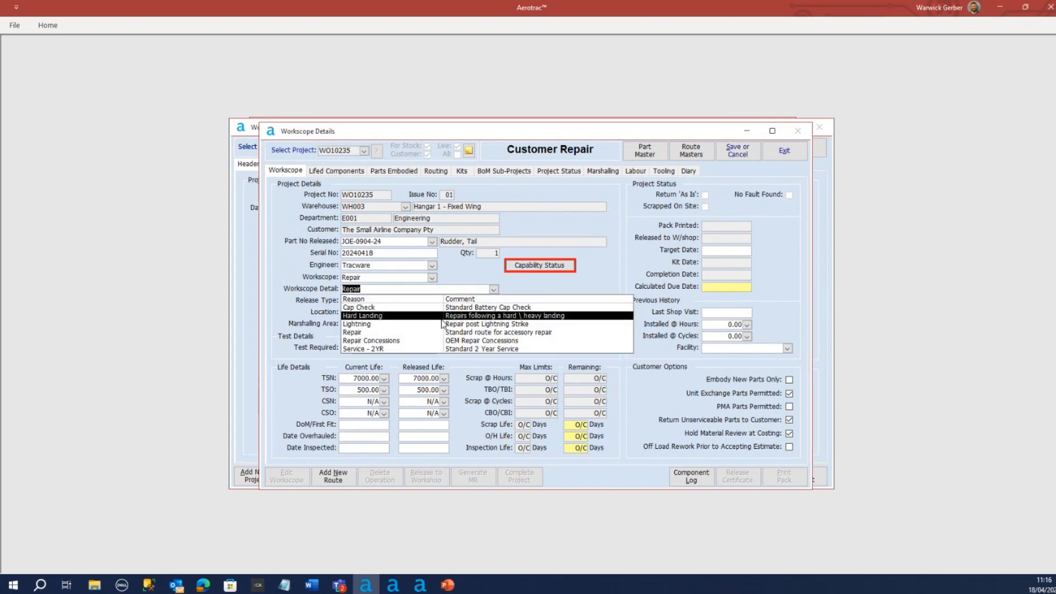
left_click(425, 327)
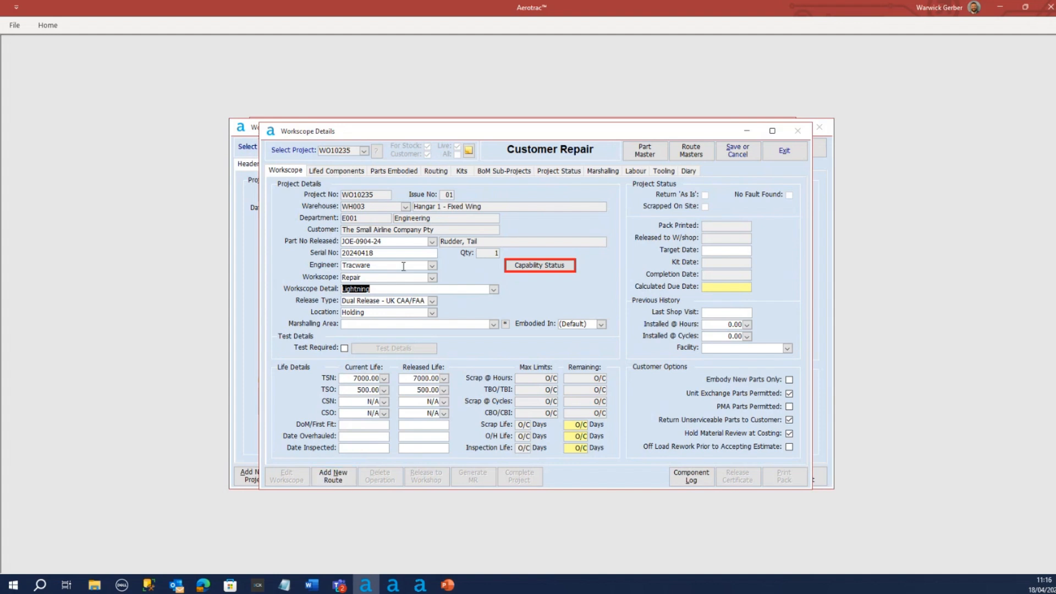
Add a new route to the repair project using the Standard Route Master, continuing past the life details reminder
left_click(333, 480)
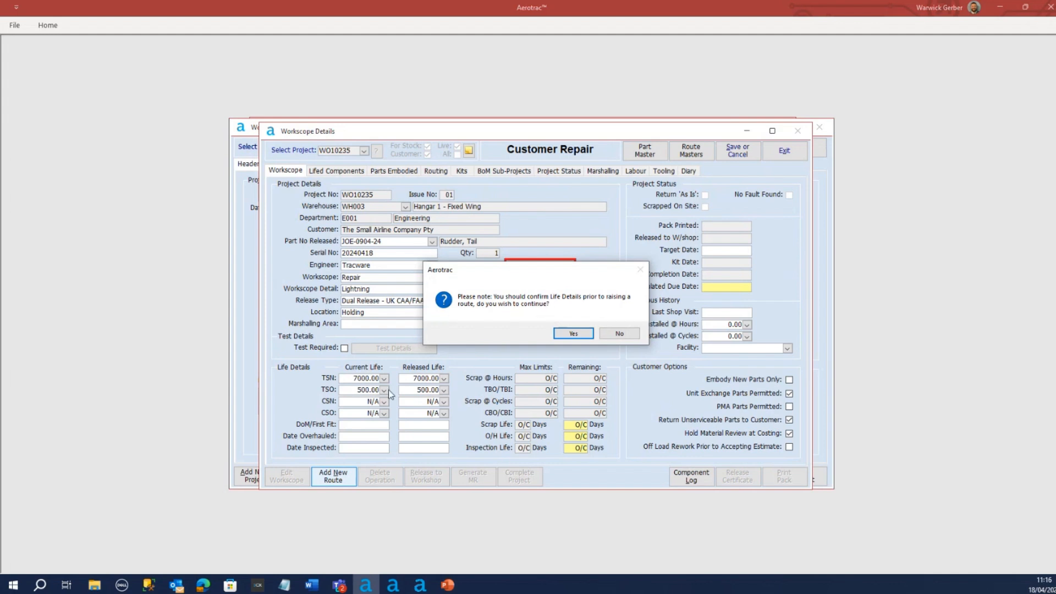
left_click(575, 334)
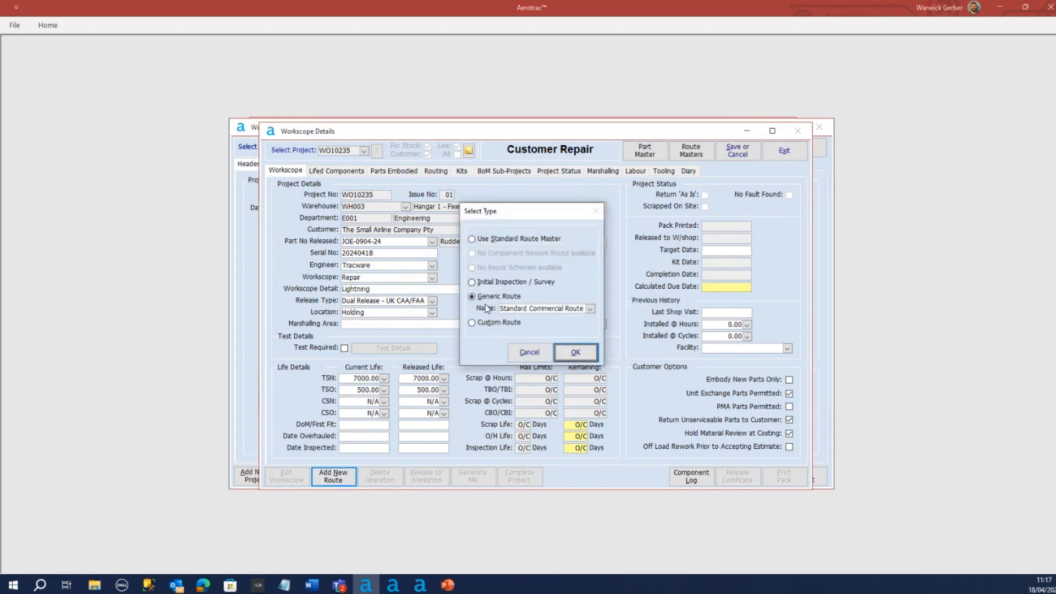
left_click(513, 243)
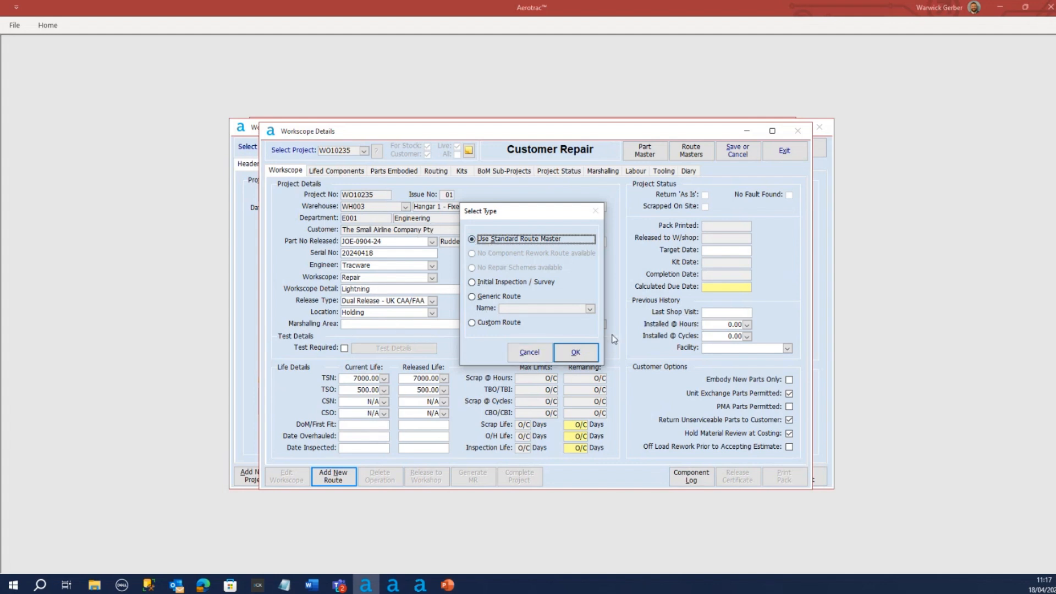
left_click(575, 354)
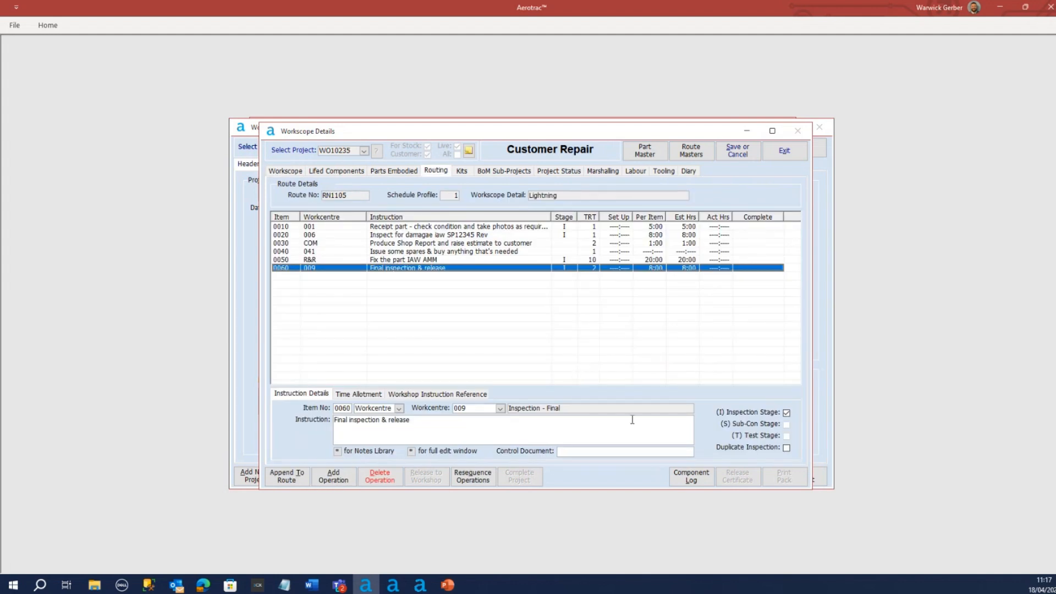
Review each operation of the new route, from part receipt through to final inspection and release
left_click(407, 227)
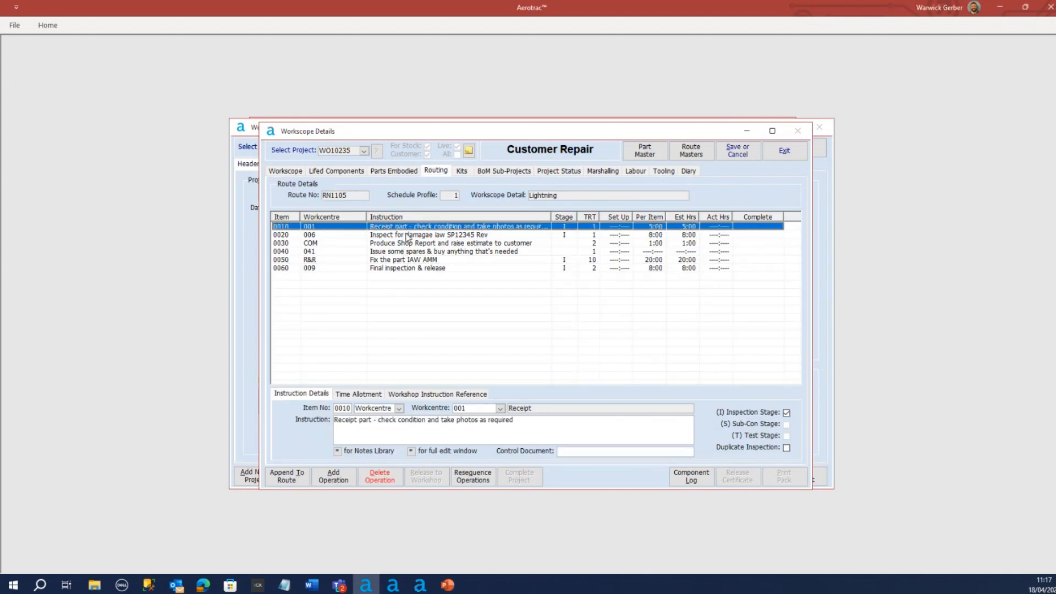
left_click(406, 236)
left_click(406, 244)
left_click(406, 251)
left_click(406, 260)
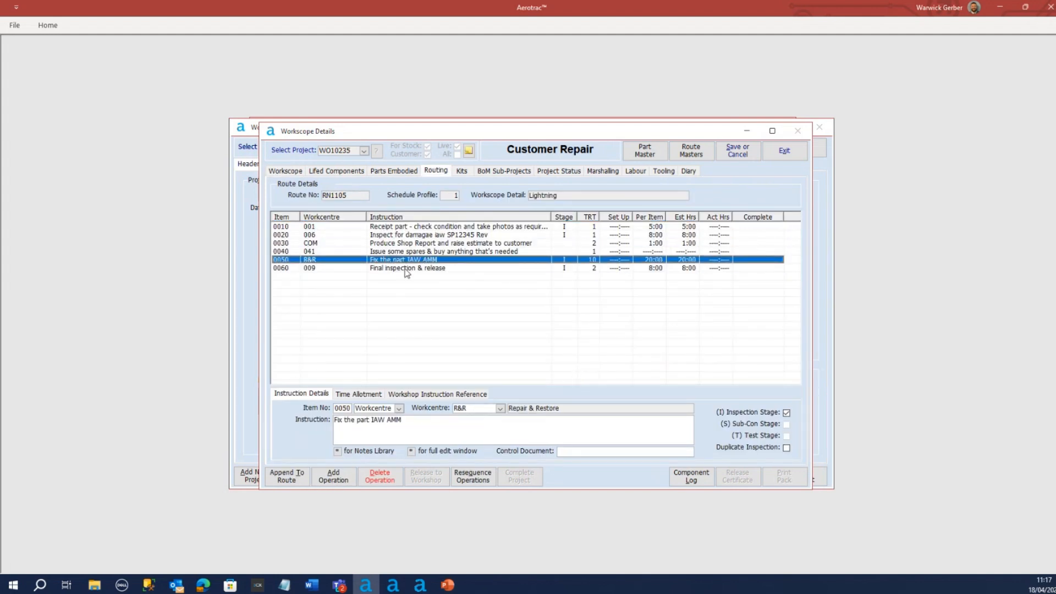
left_click(405, 268)
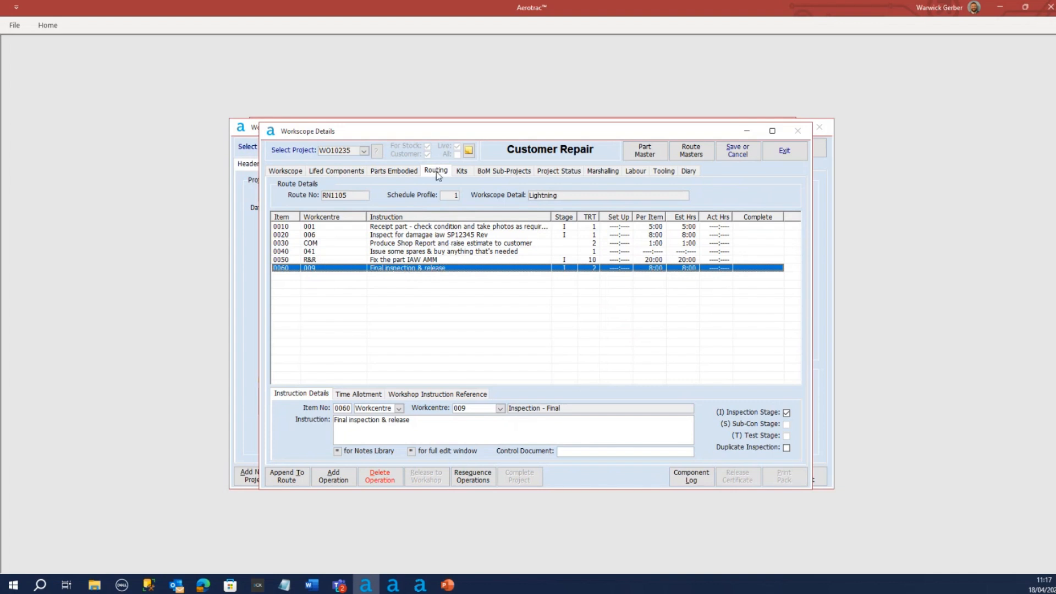
Review the life details of the project's lifed components: the frame assembly, both pintle pins and the bearing
left_click(320, 172)
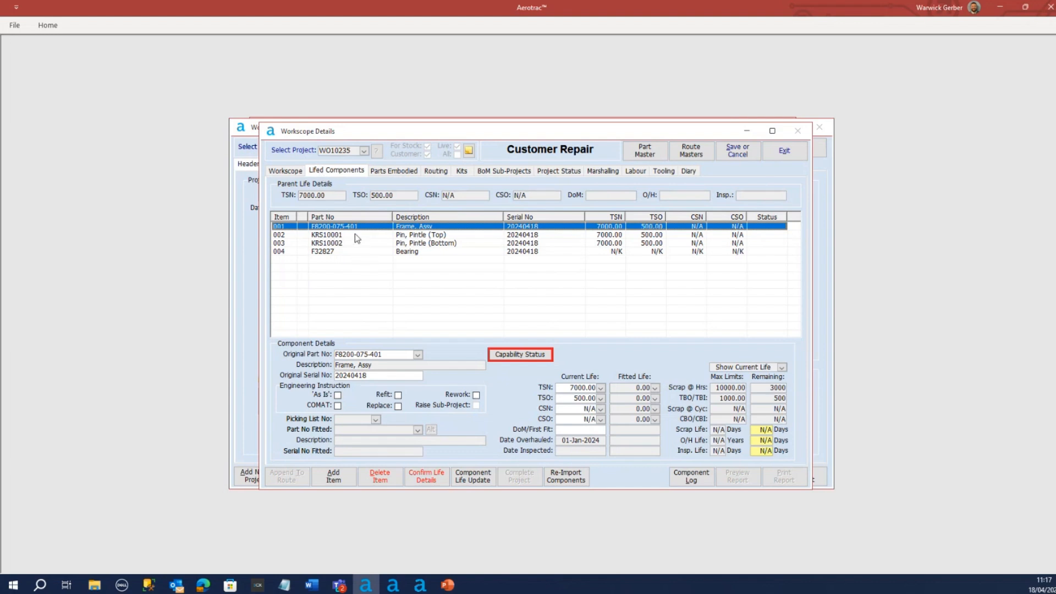
left_click(337, 171)
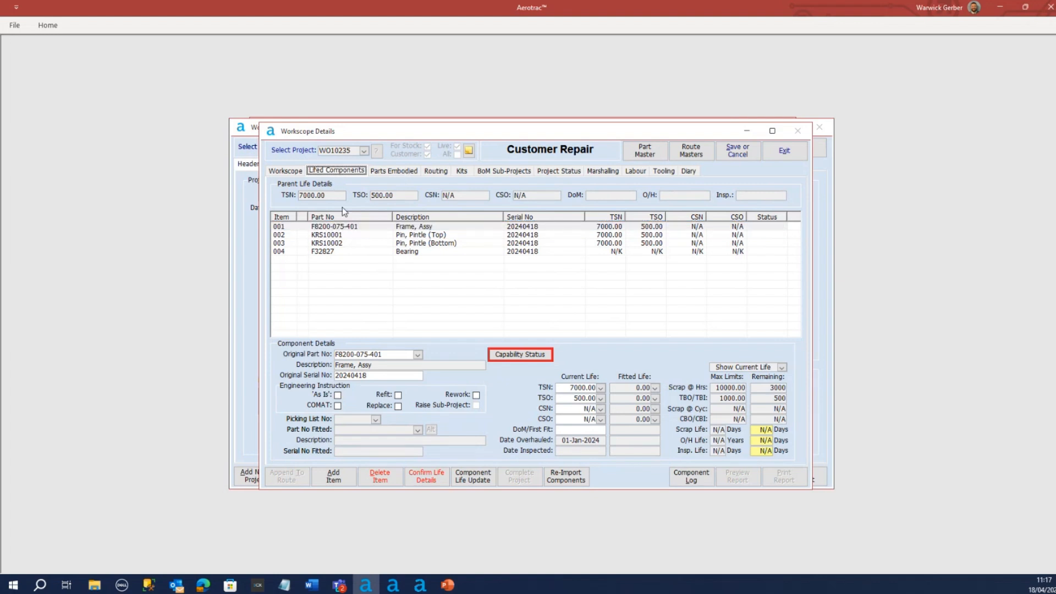
left_click(368, 227)
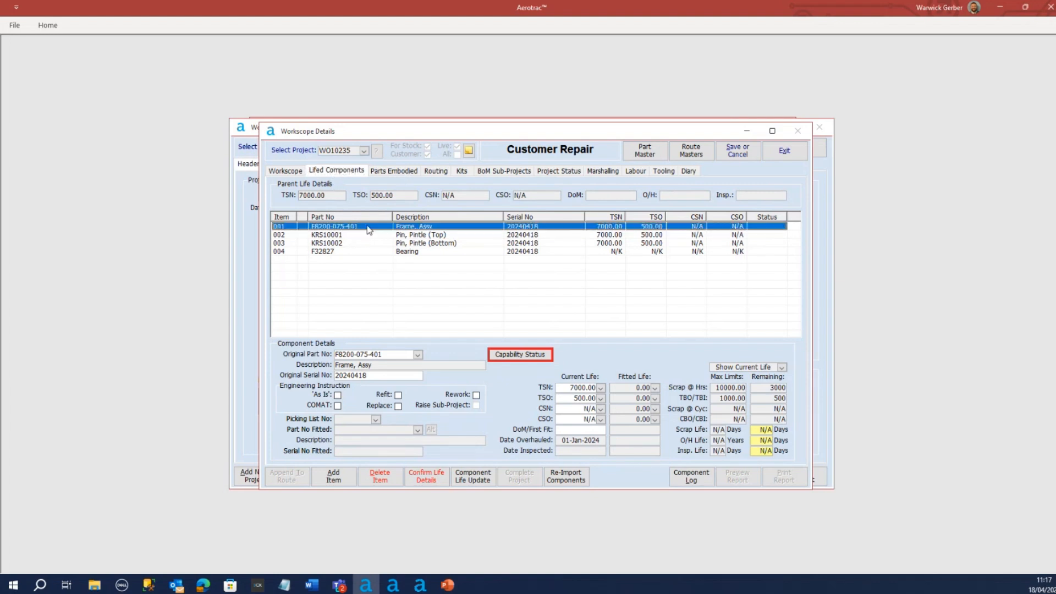
left_click(601, 235)
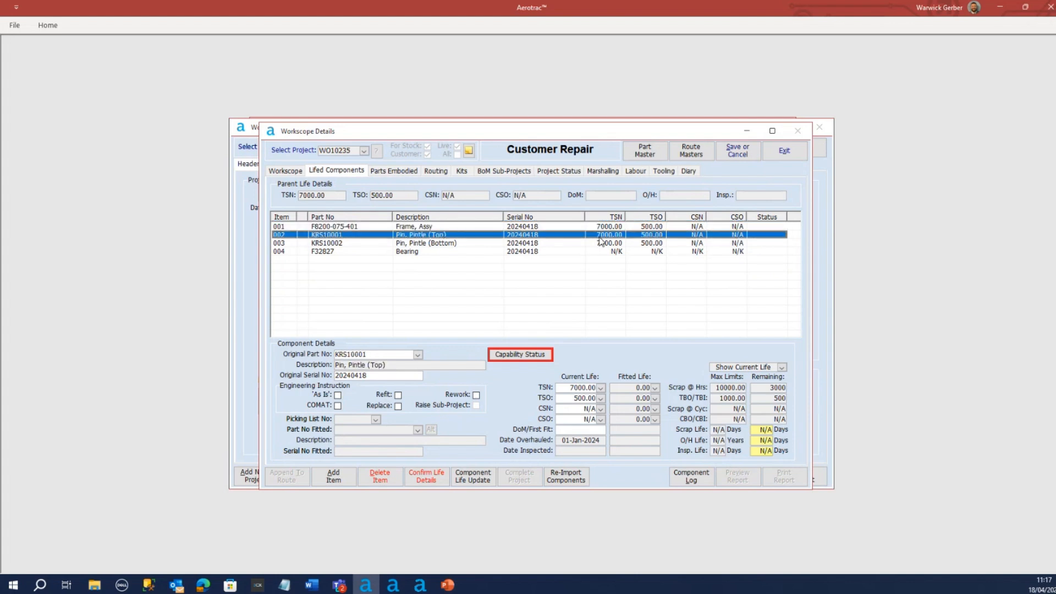
left_click(600, 243)
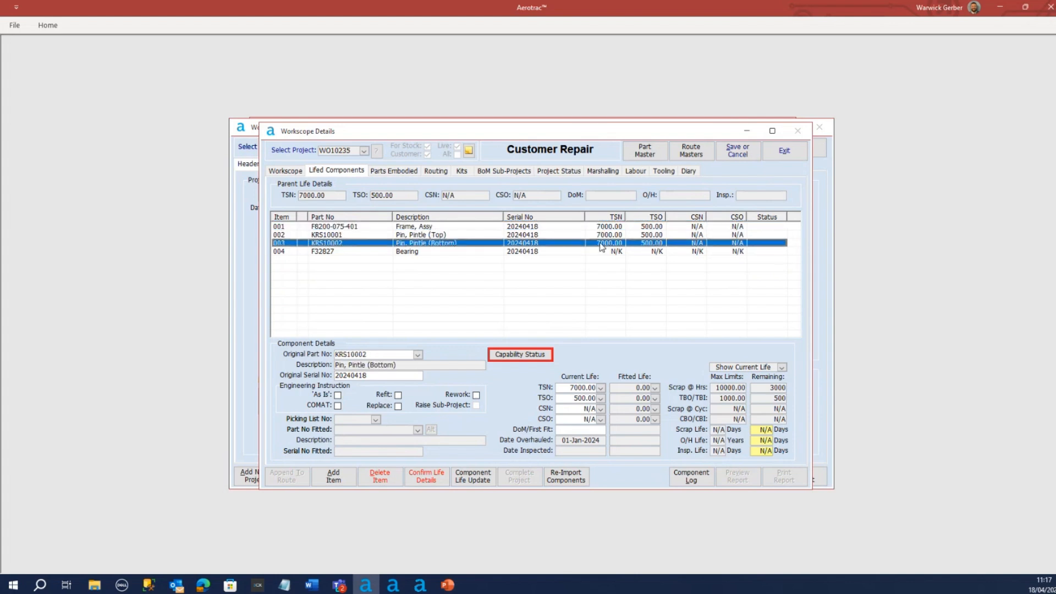
left_click(373, 253)
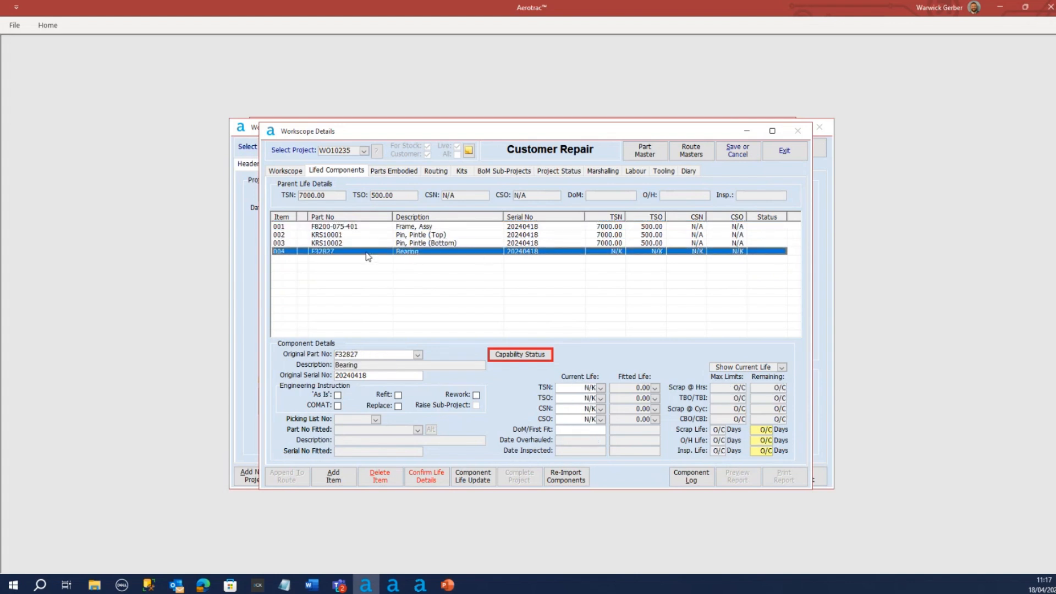
Review the bushings and rudder tabs among the embodied parts, and check the project's BoM sub-projects
left_click(387, 172)
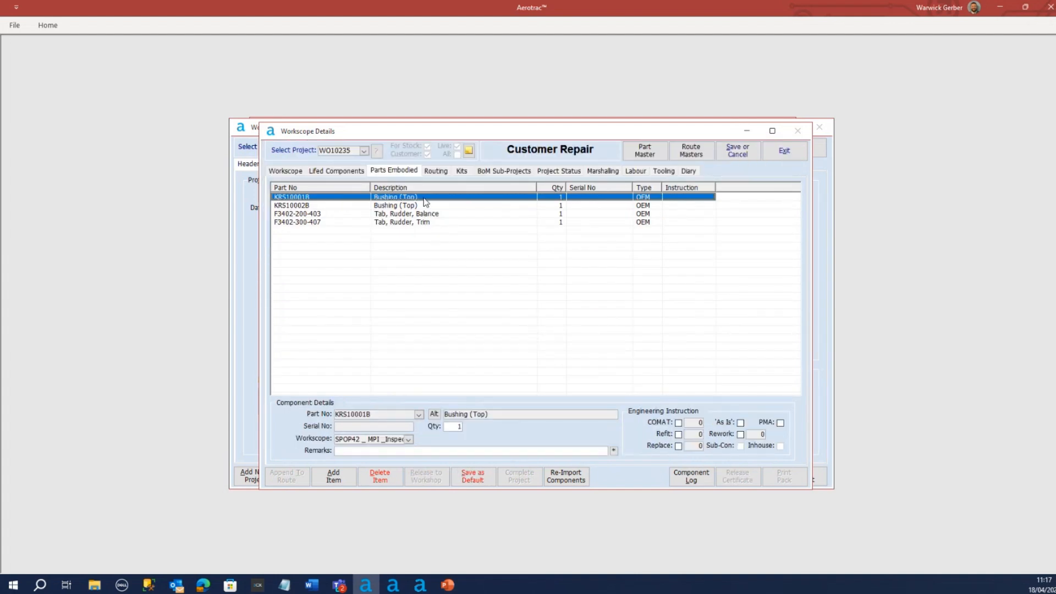
left_click(426, 206)
left_click(429, 213)
left_click(429, 222)
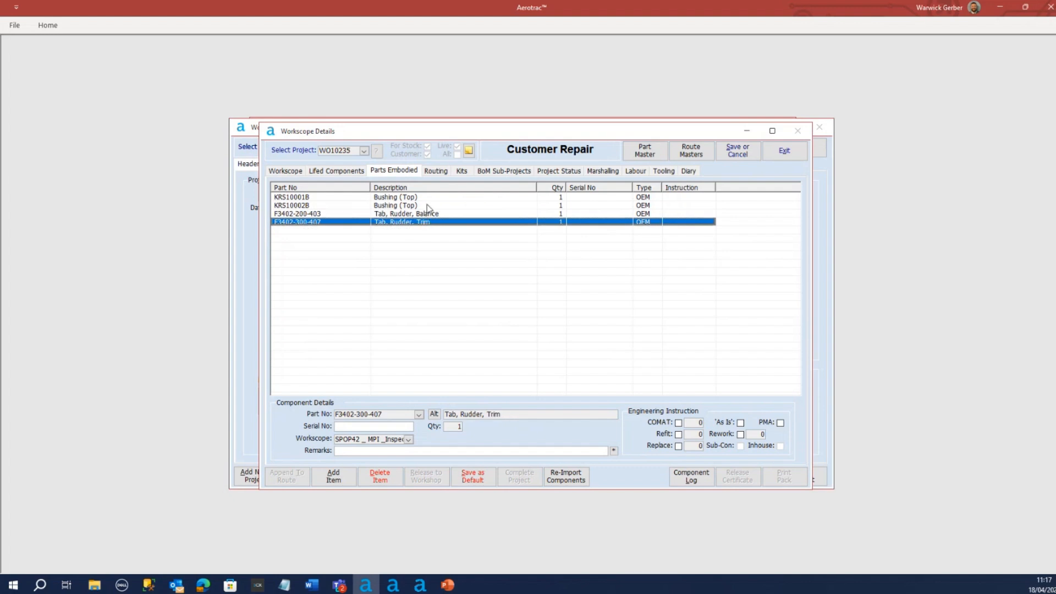
left_click(499, 172)
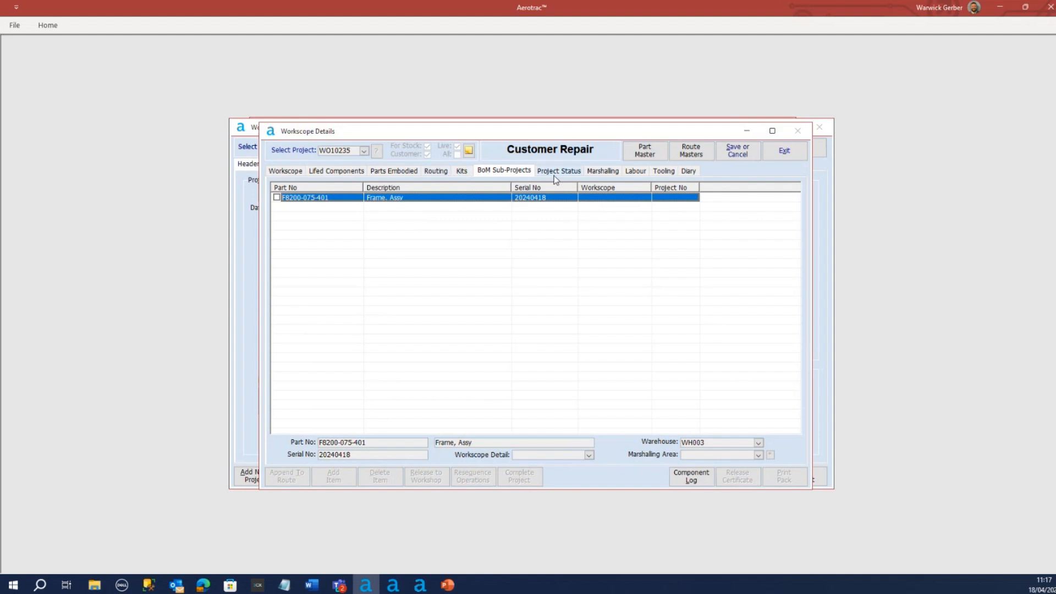
Save the workscope changes and release the repair project to the workshop, continuing past the life details reminder
left_click(292, 172)
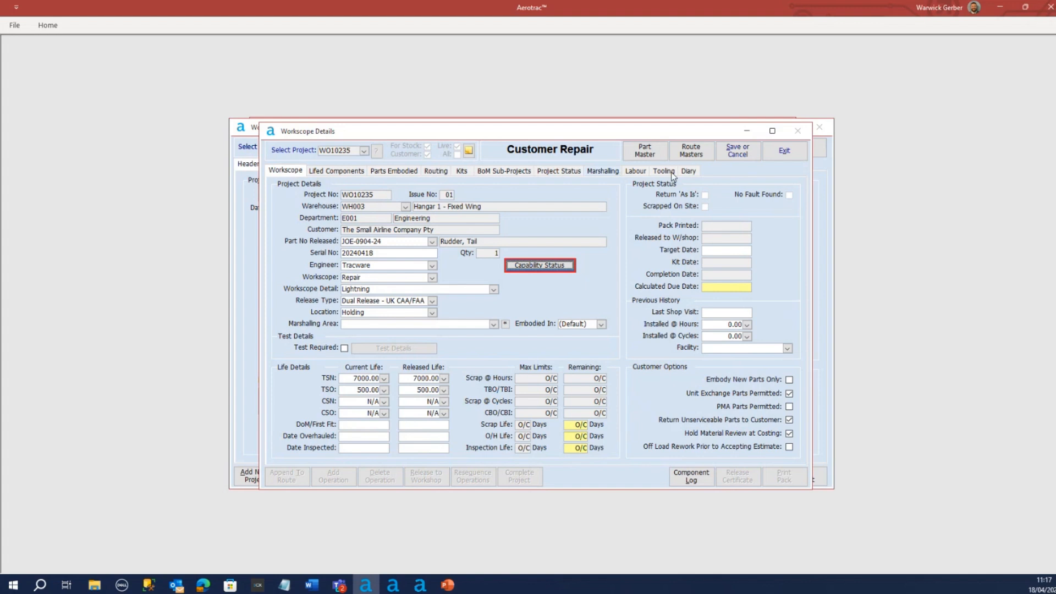
left_click(739, 156)
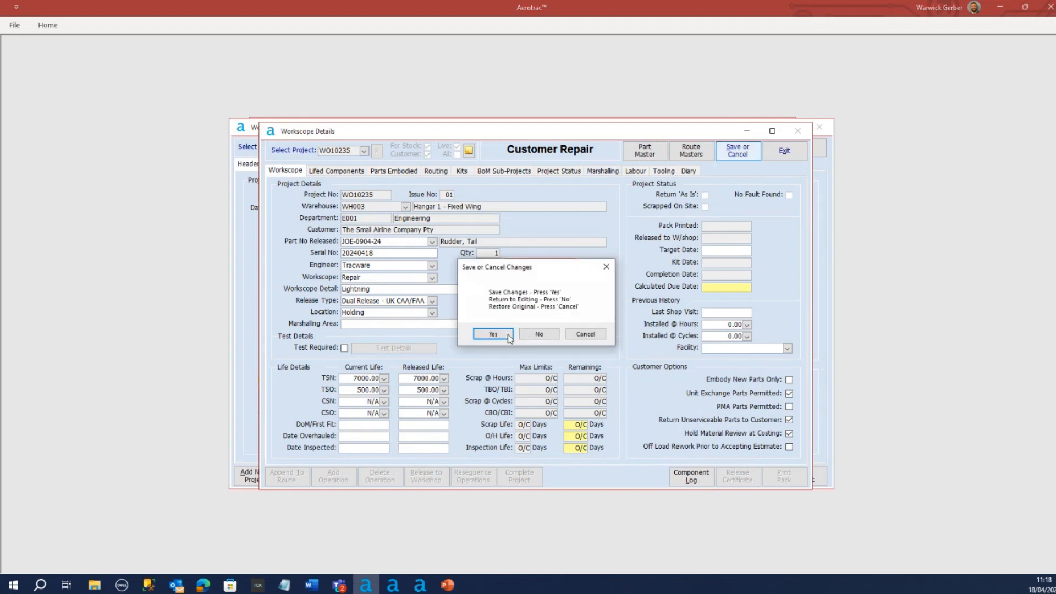
left_click(498, 335)
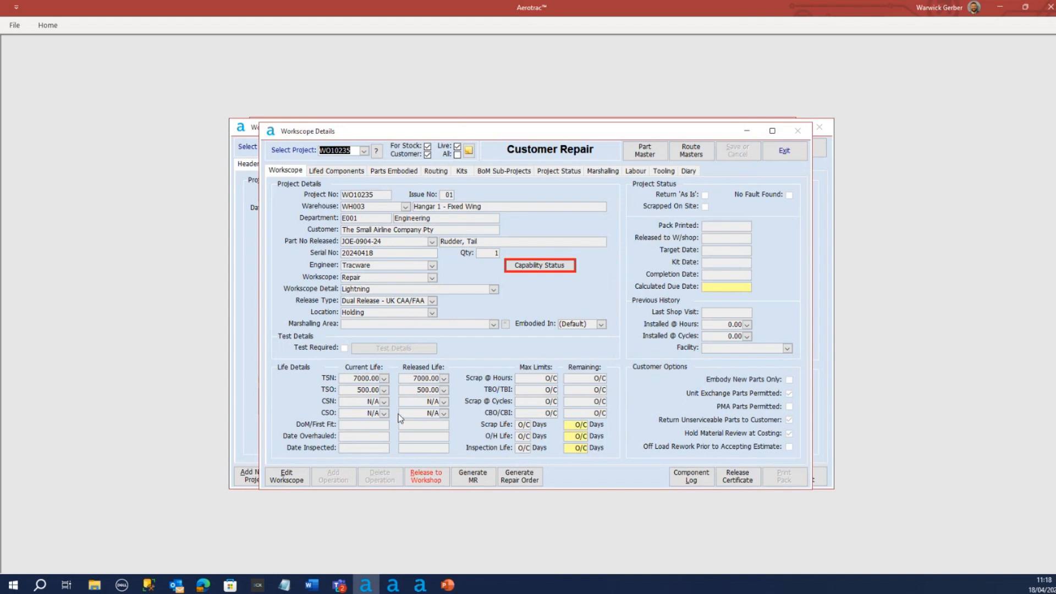
left_click(422, 481)
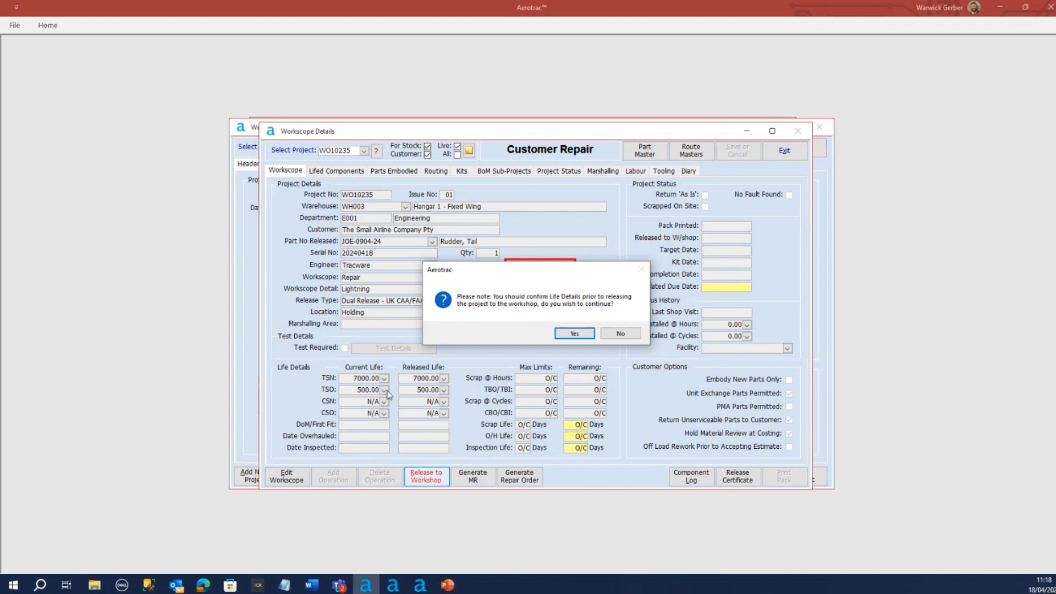
left_click(574, 335)
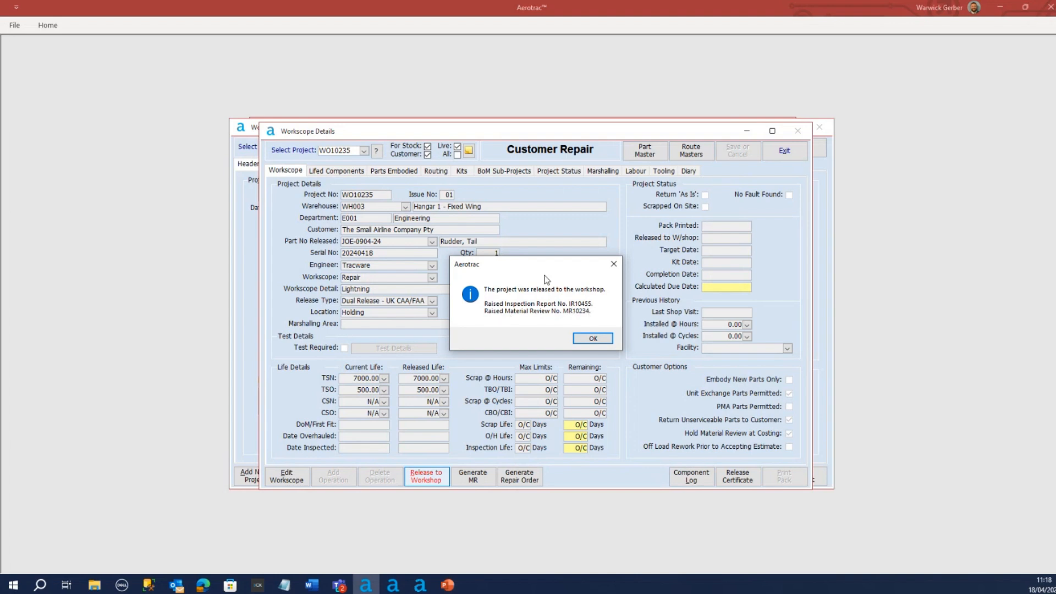
left_click(590, 339)
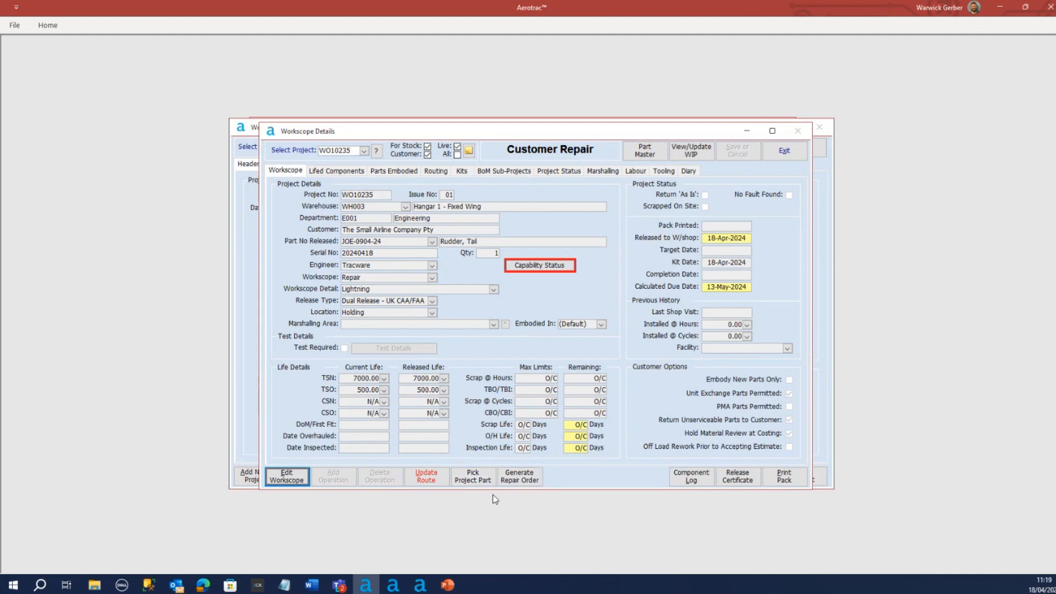
Raise and save a picking list for the project's quarantined rudder, confirm its delivery and return to the workscope
left_click(476, 483)
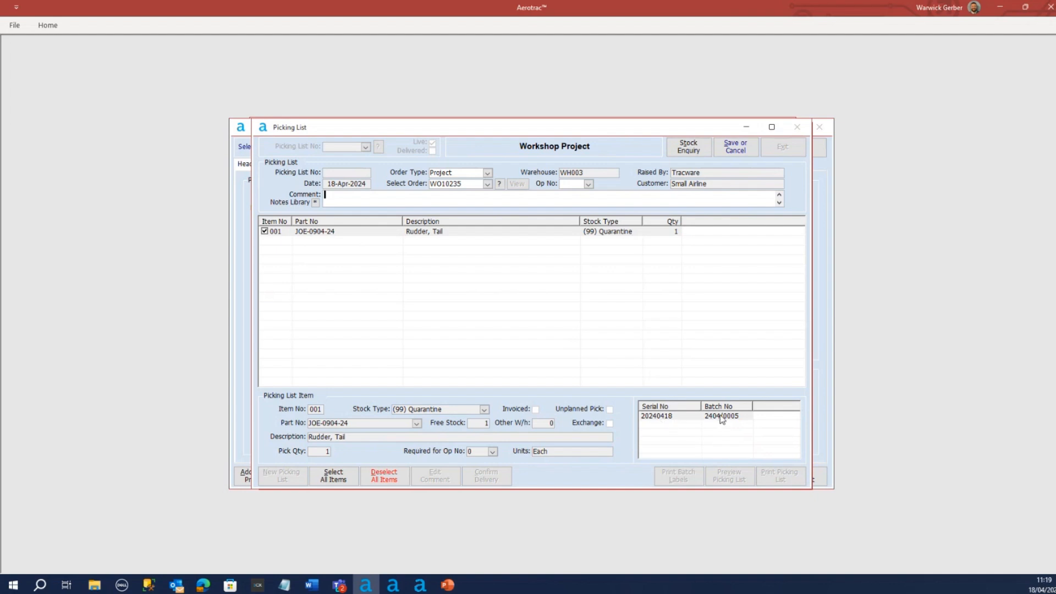
left_click(737, 148)
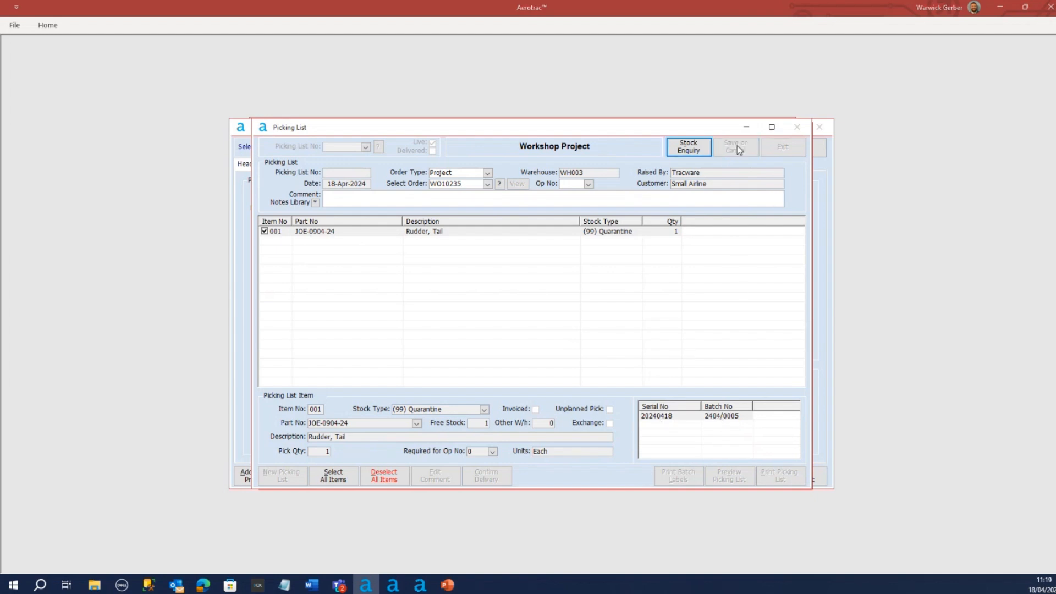
left_click(492, 334)
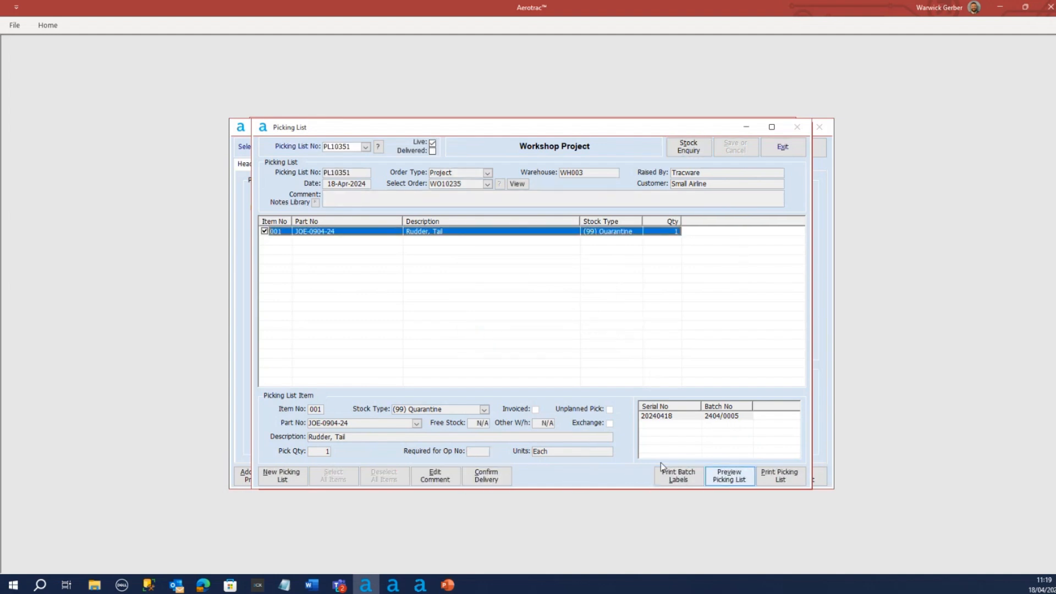
left_click(488, 478)
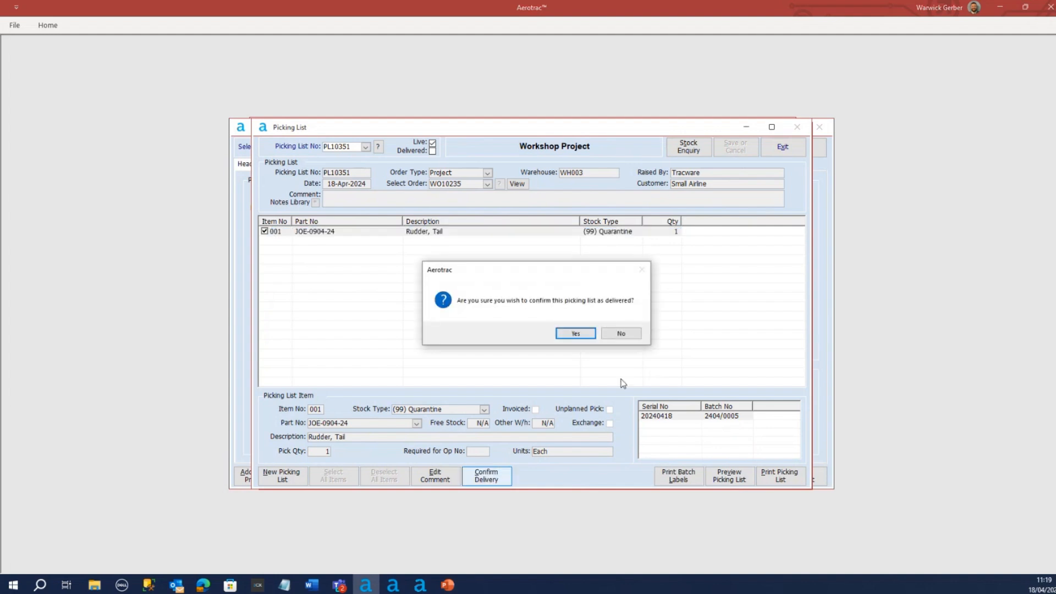
left_click(575, 334)
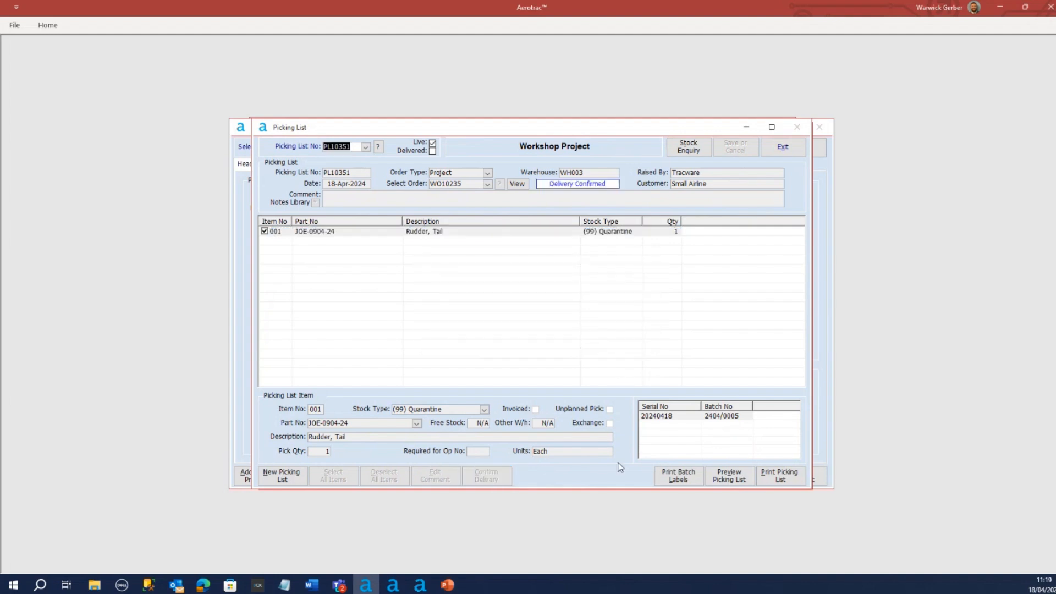
left_click(791, 148)
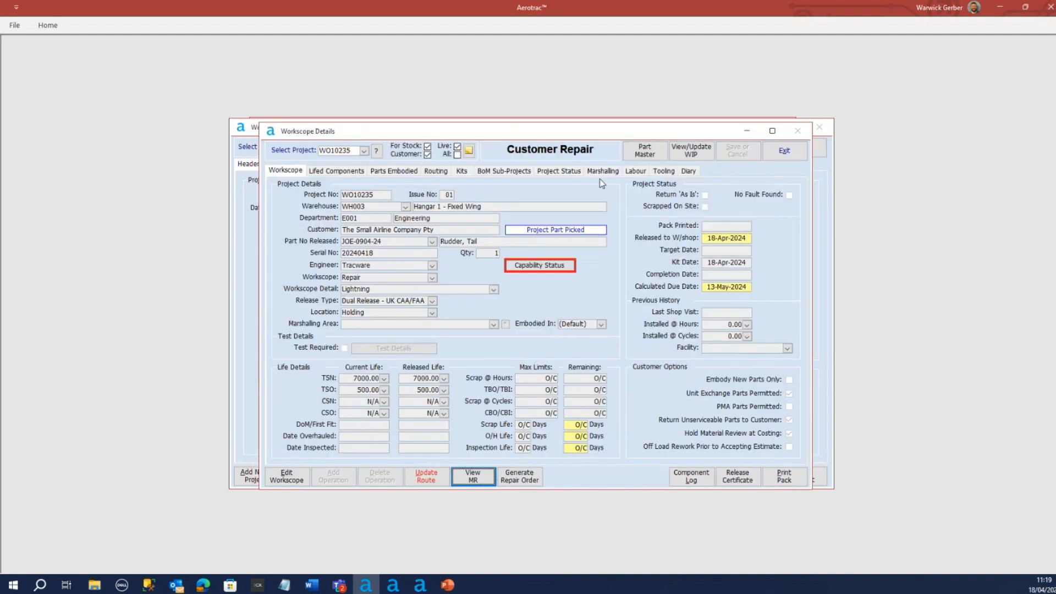
Check the released project's marshalling status, lifed components, embodied parts and routing
left_click(601, 172)
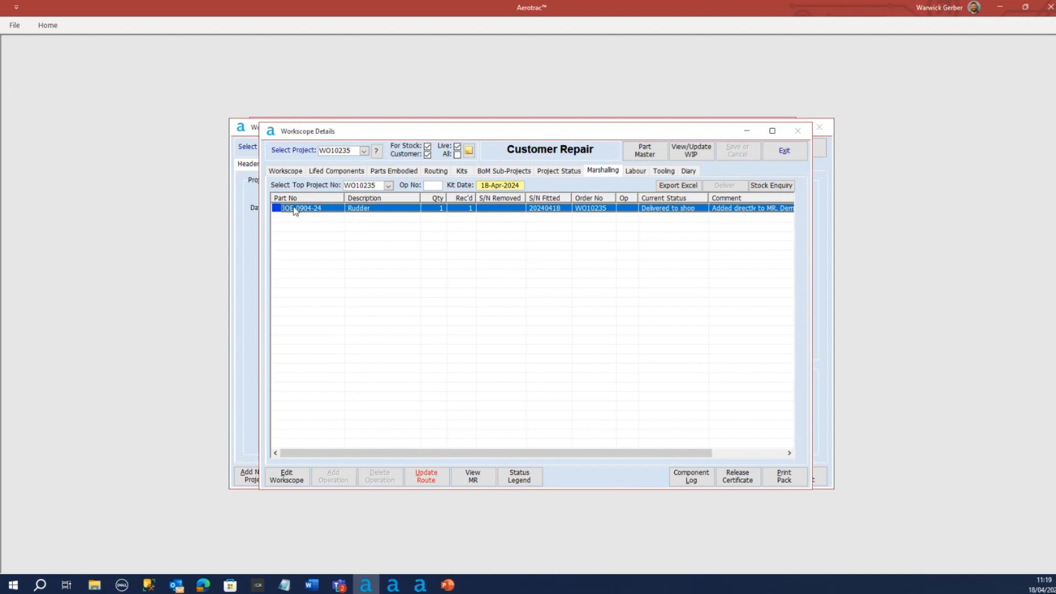
left_click(342, 175)
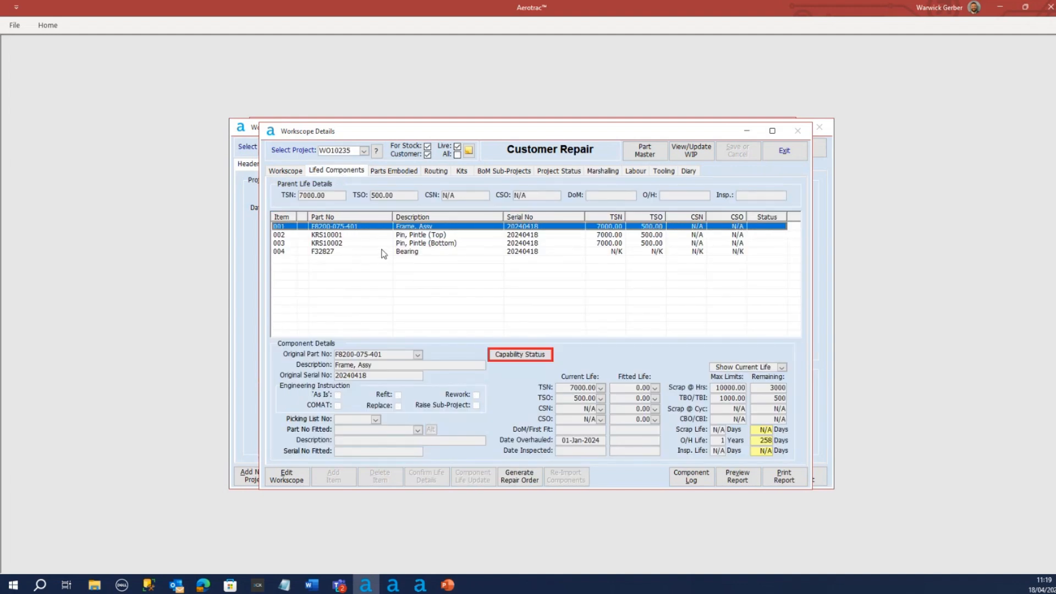
left_click(389, 173)
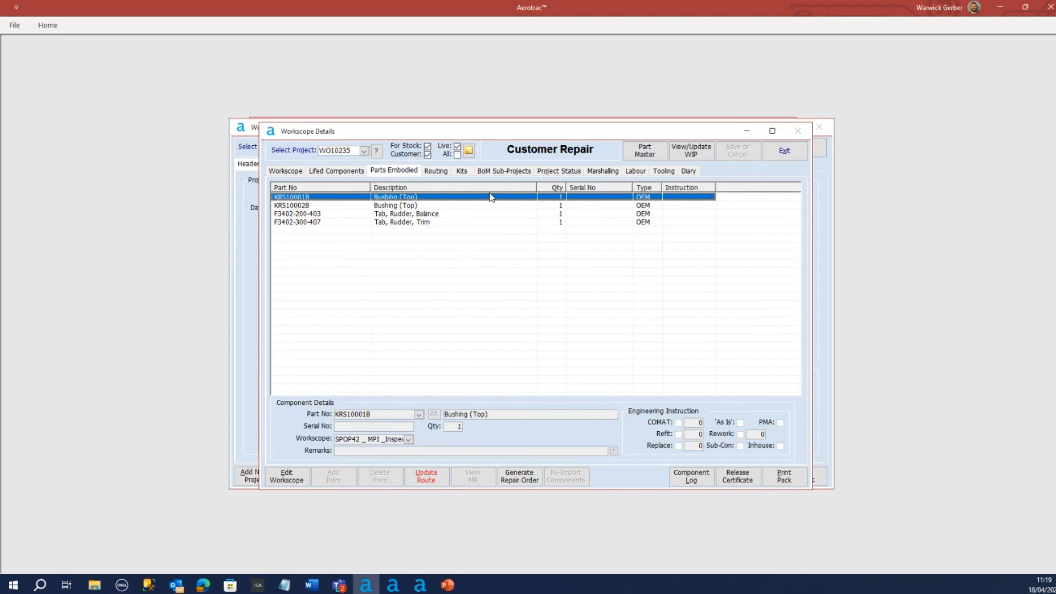
left_click(433, 173)
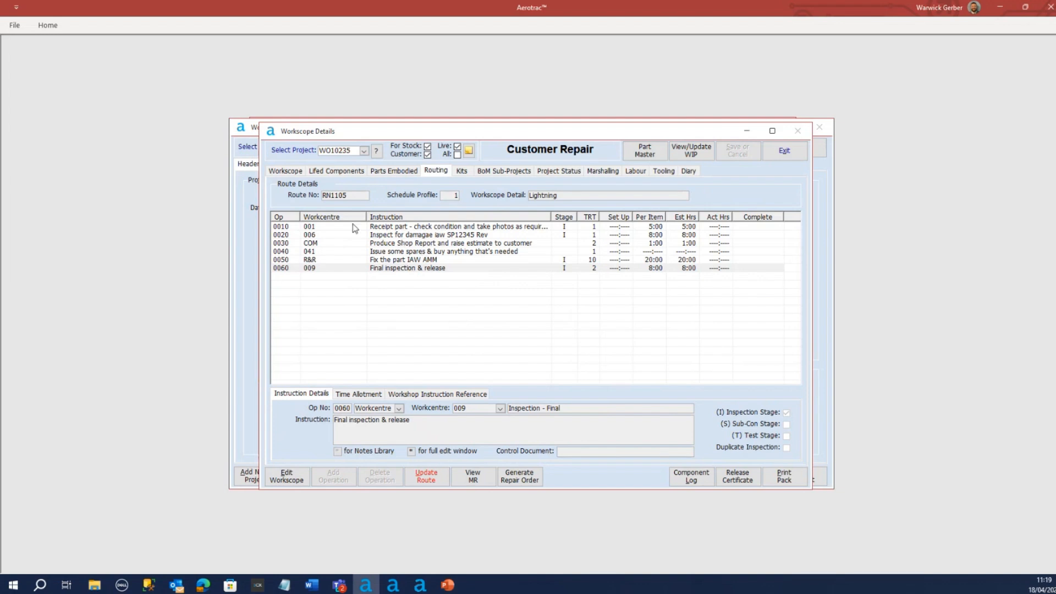
Open the inspection report from the project status's associated documents and show its workshop instructions
left_click(569, 171)
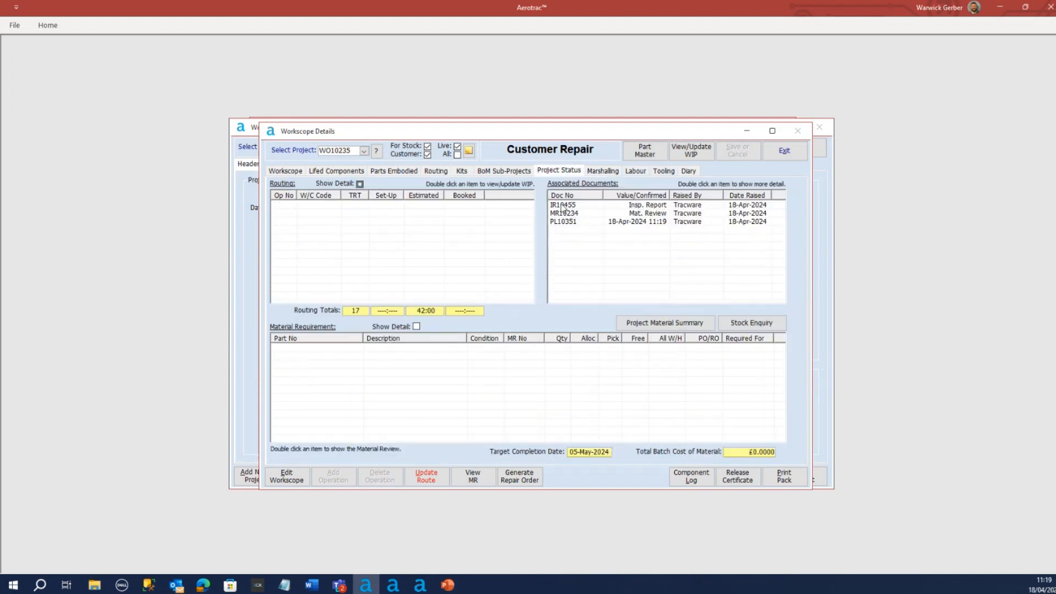
left_click(567, 205)
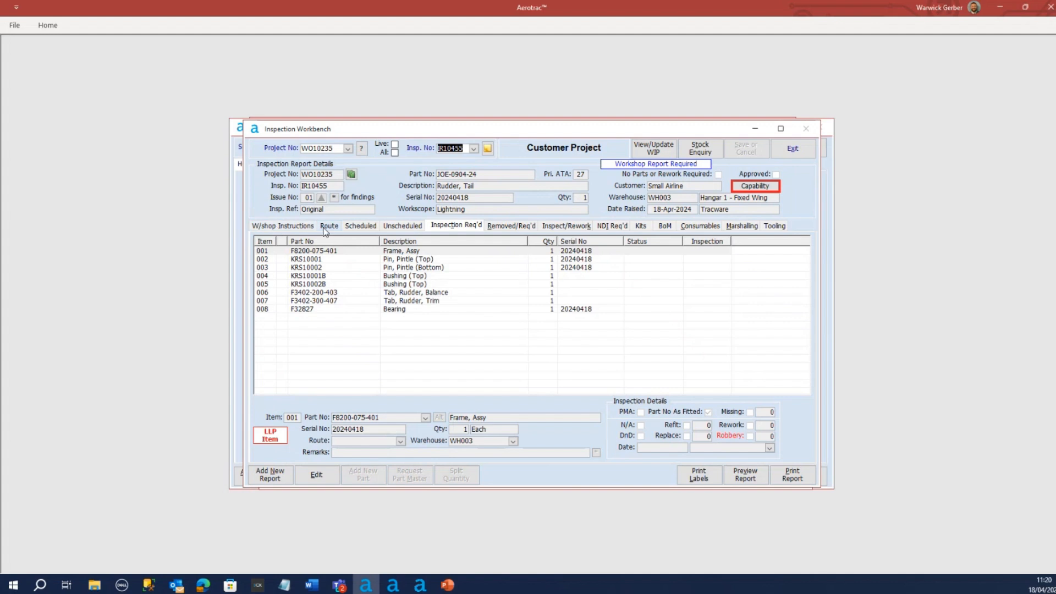
left_click(293, 227)
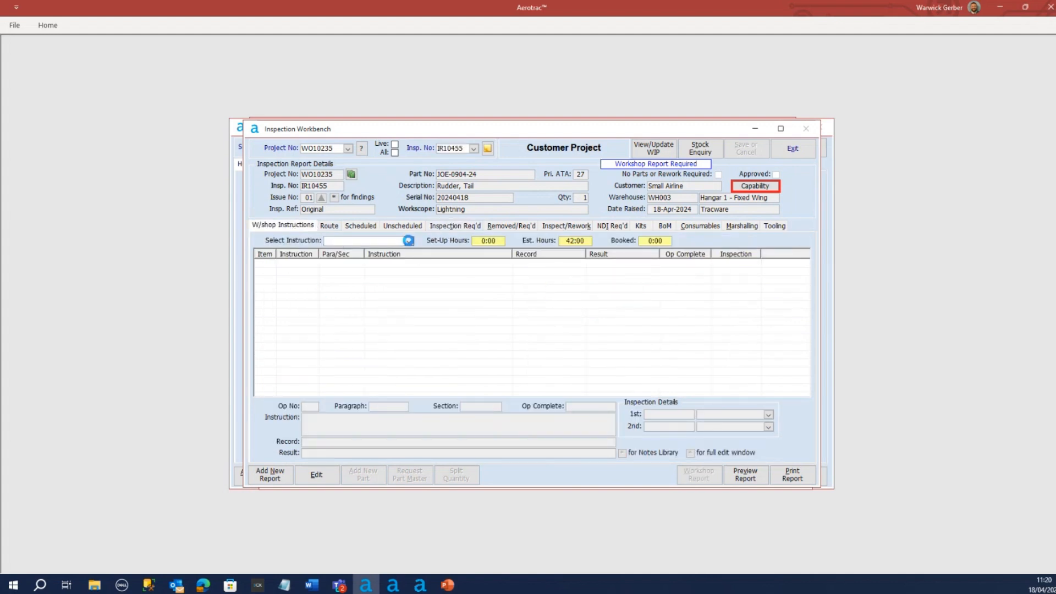
Show workshop instruction AM10298 for the rudder's inspection report, and review its route, scheduled and unscheduled tasks and parts requiring inspection
left_click(409, 241)
left_click(351, 268)
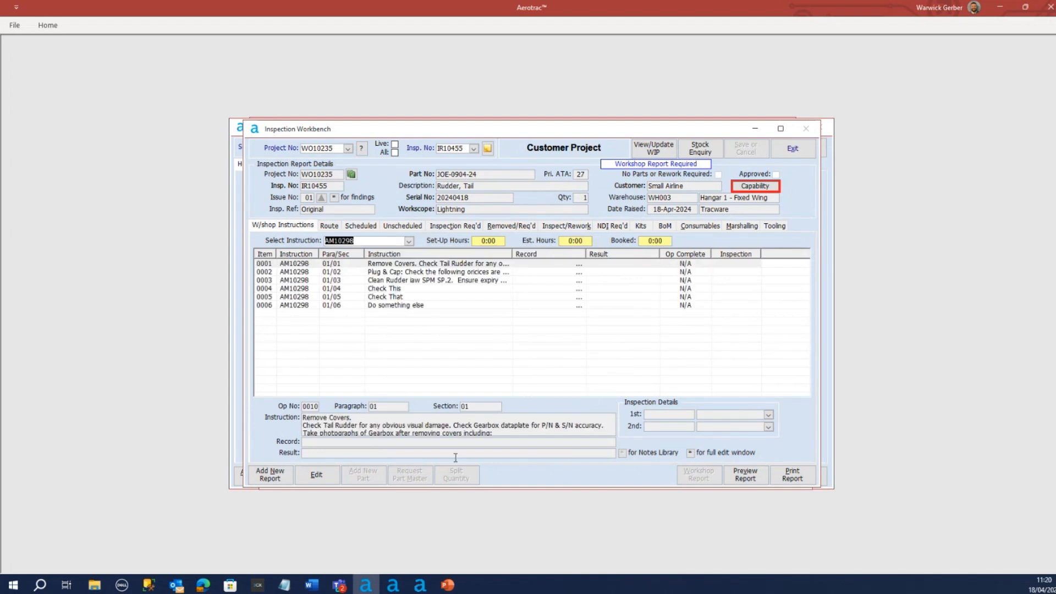
left_click(329, 227)
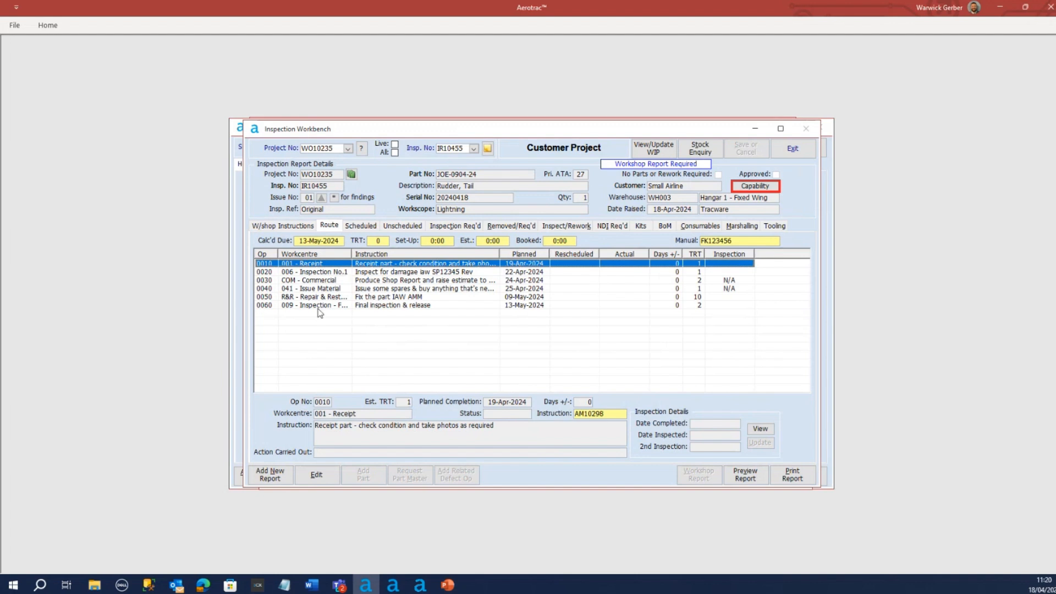
left_click(359, 226)
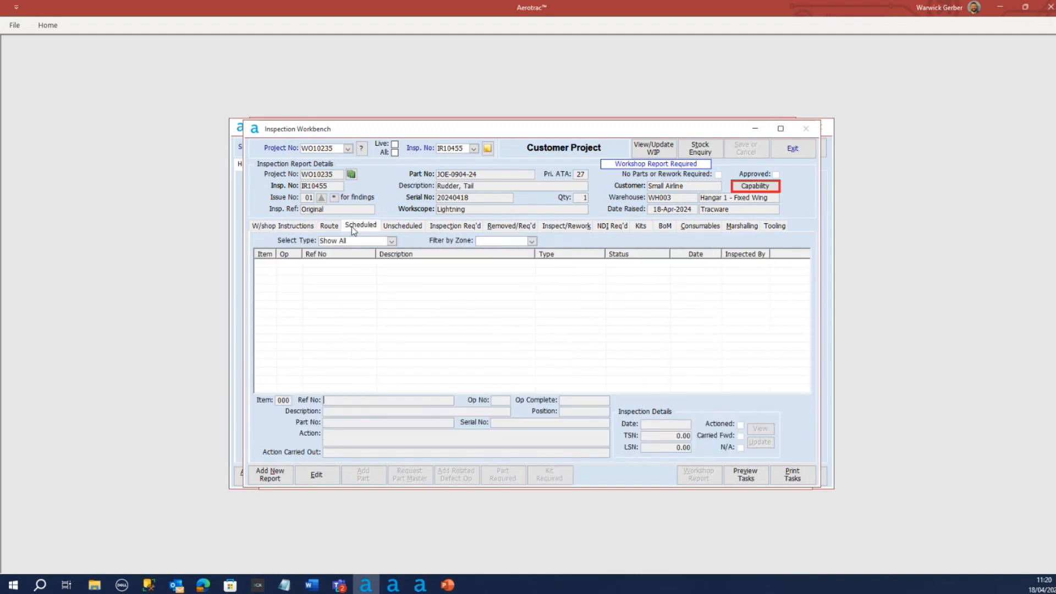
left_click(405, 228)
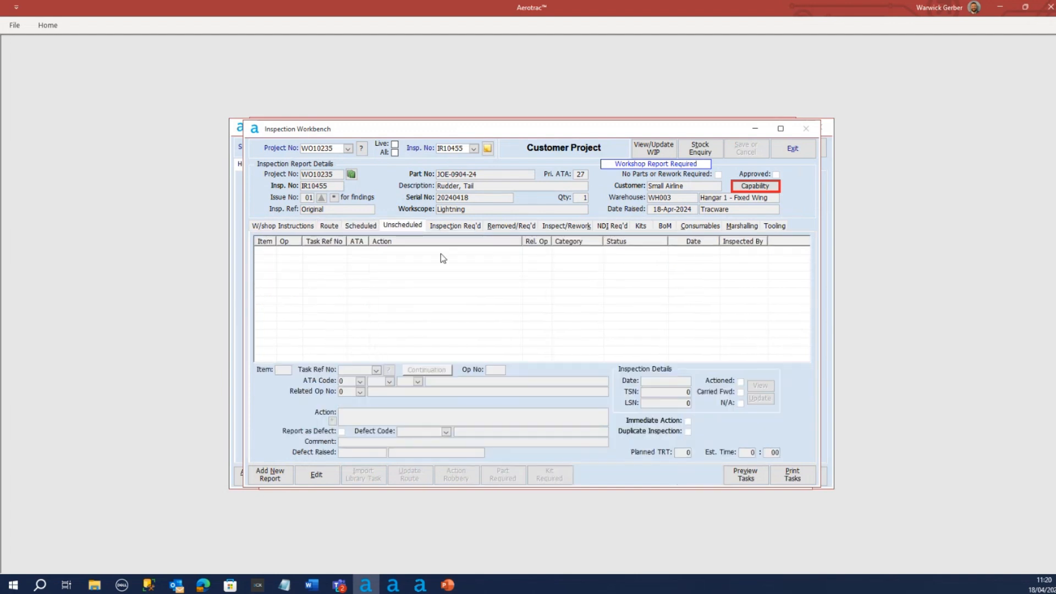
left_click(456, 227)
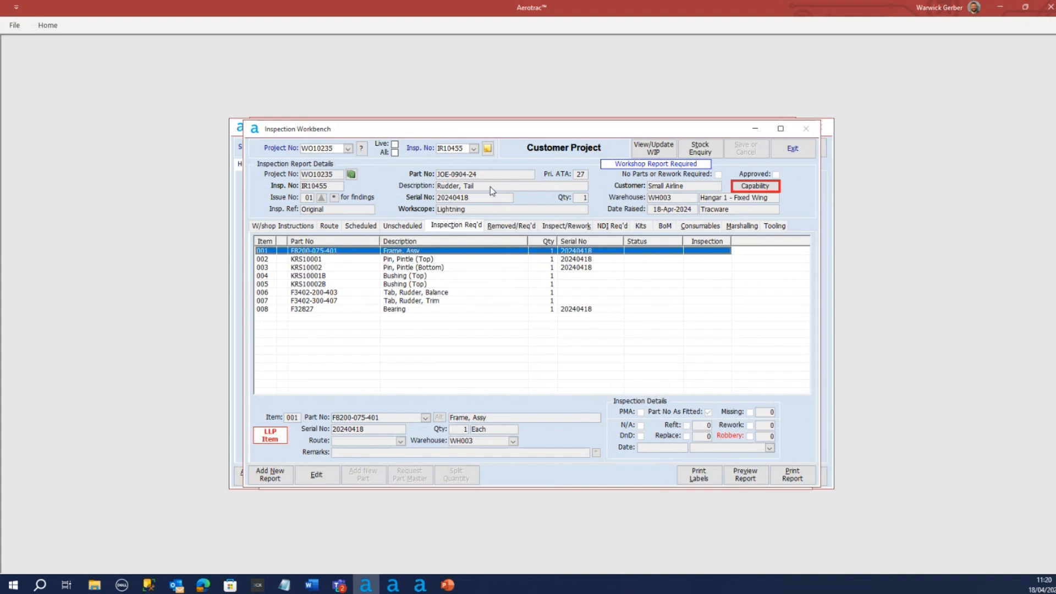
Switch to project WO10233 and examine the inspection details of its pintle pins, bushing, balance tab and bearing
left_click(347, 149)
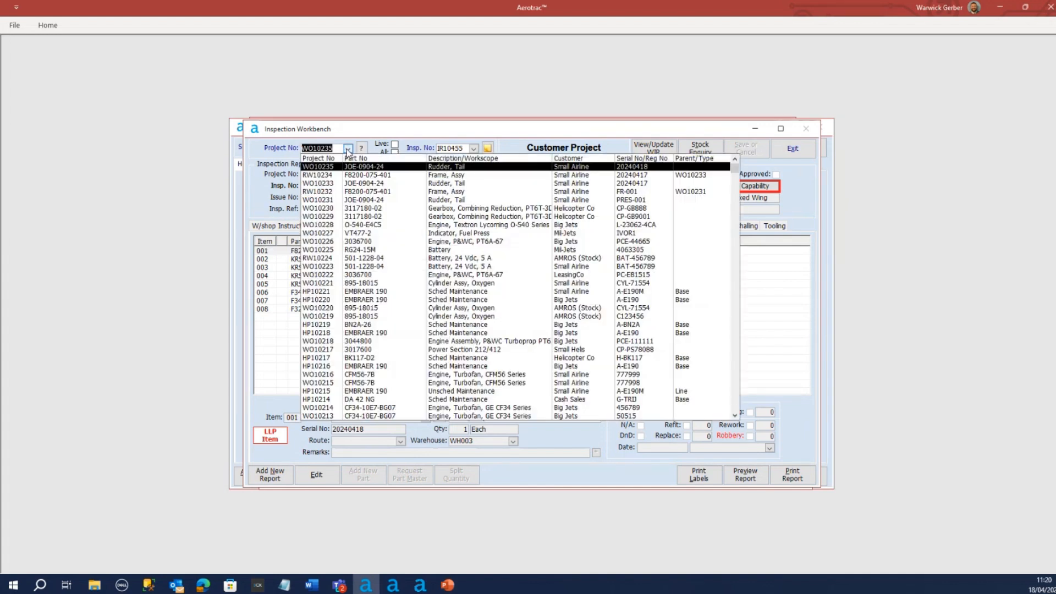
left_click(323, 184)
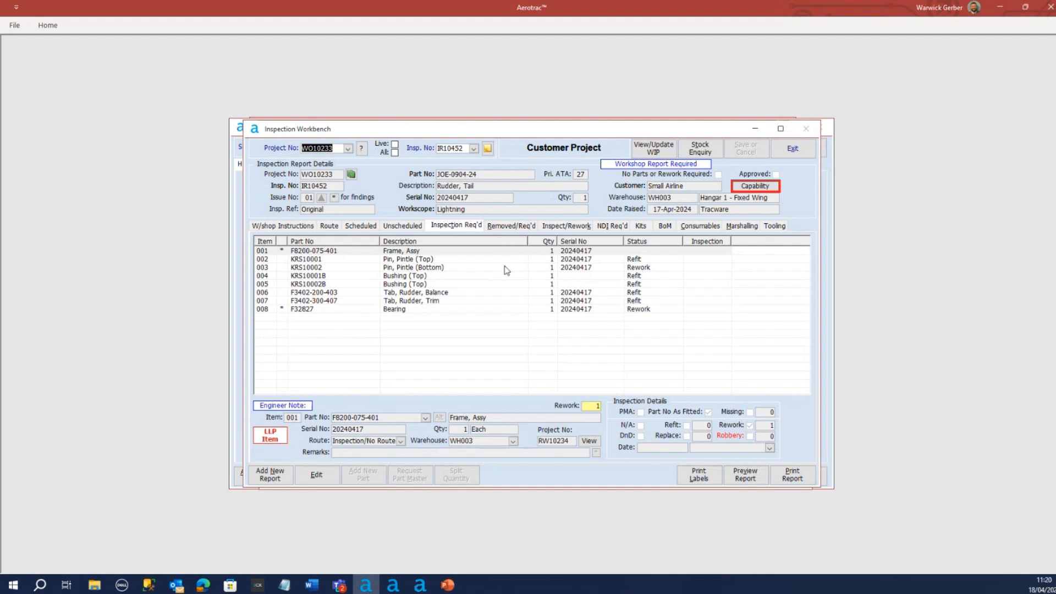
left_click(399, 261)
left_click(421, 269)
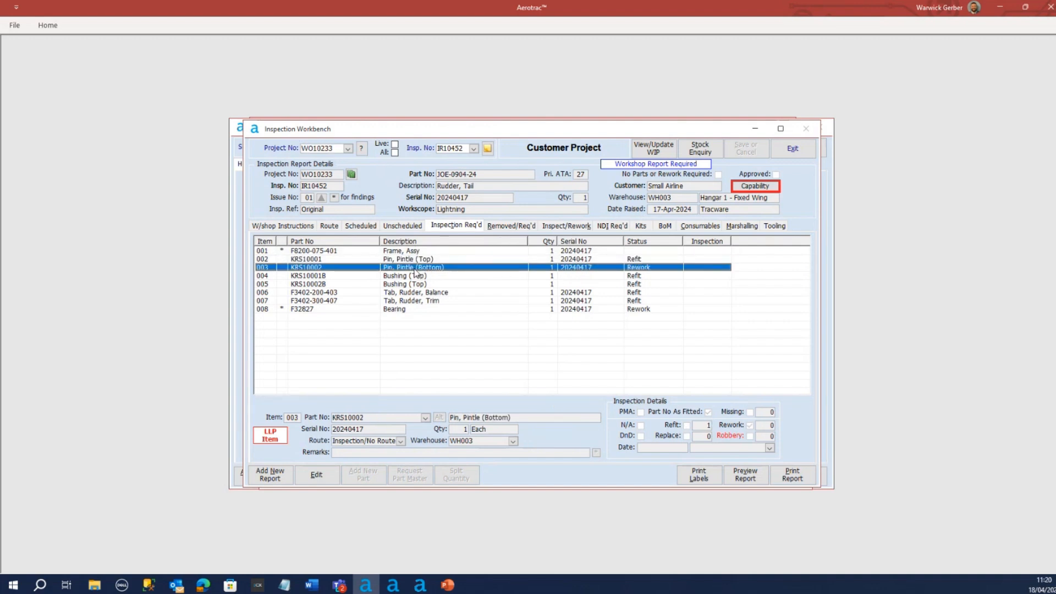
left_click(399, 285)
left_click(401, 293)
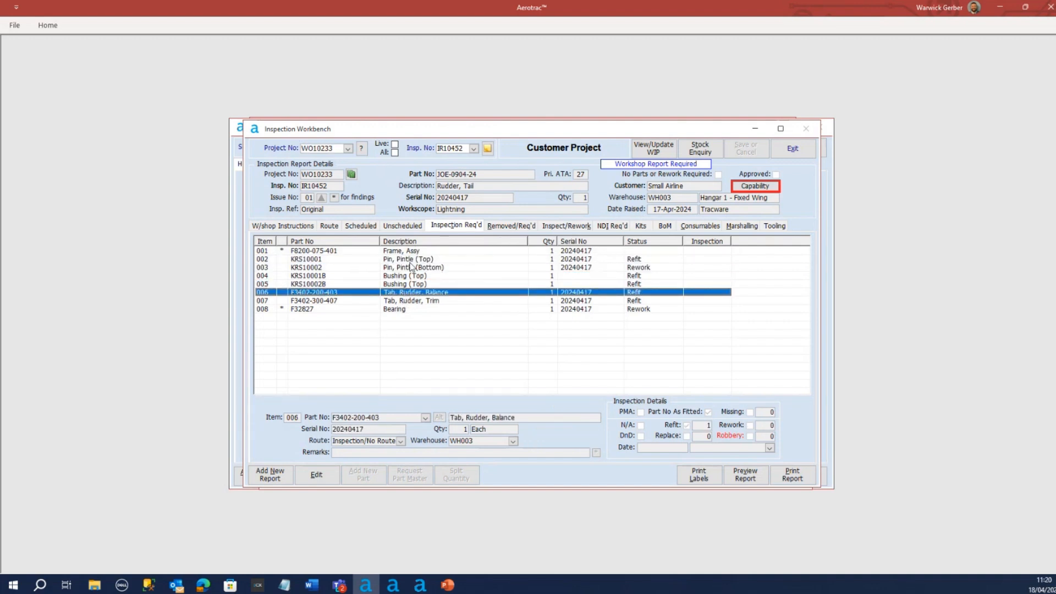
left_click(396, 268)
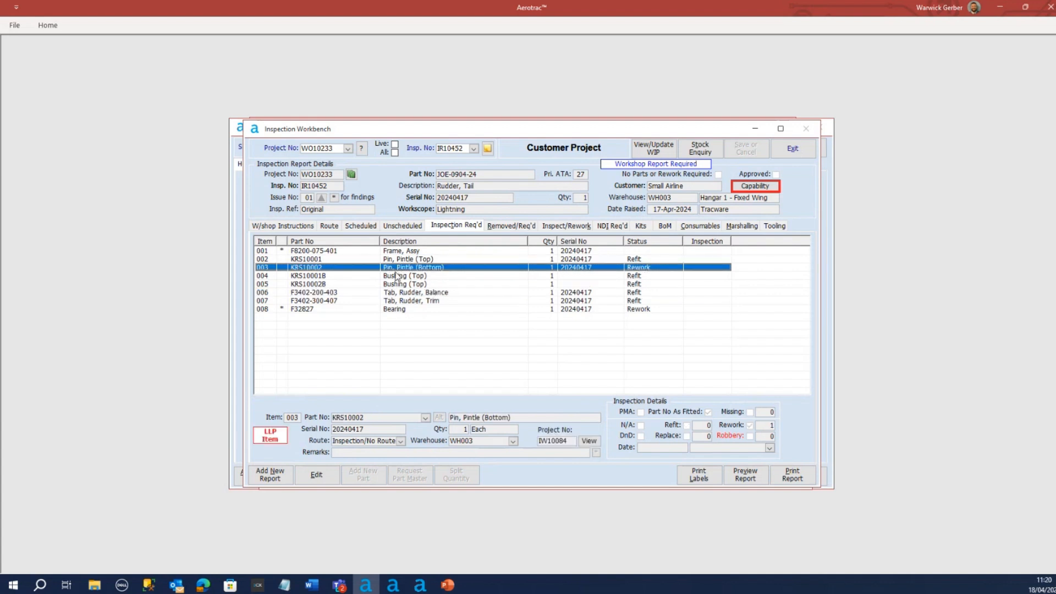
left_click(454, 310)
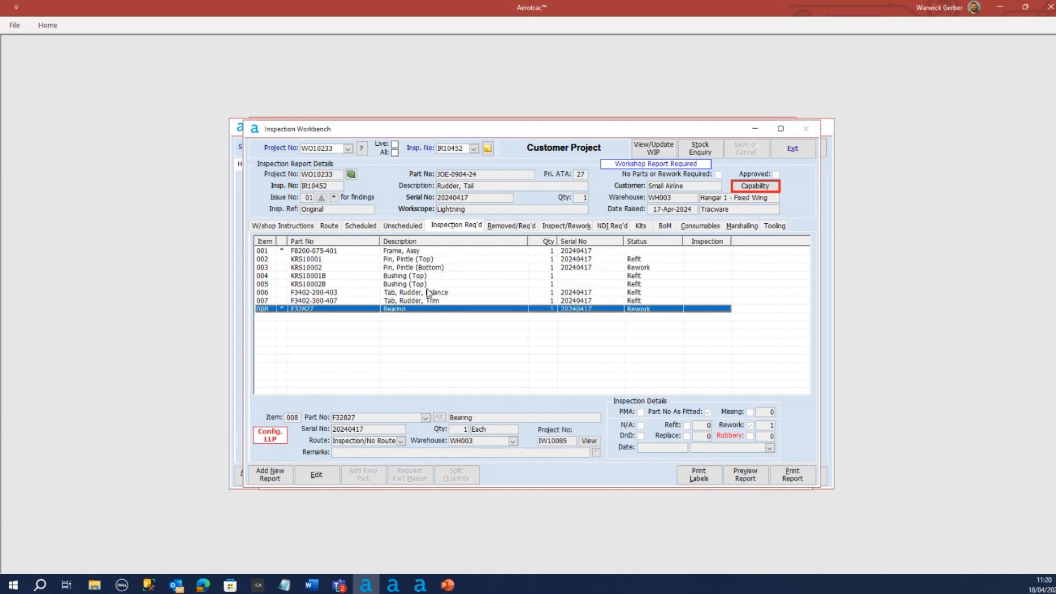
left_click(421, 259)
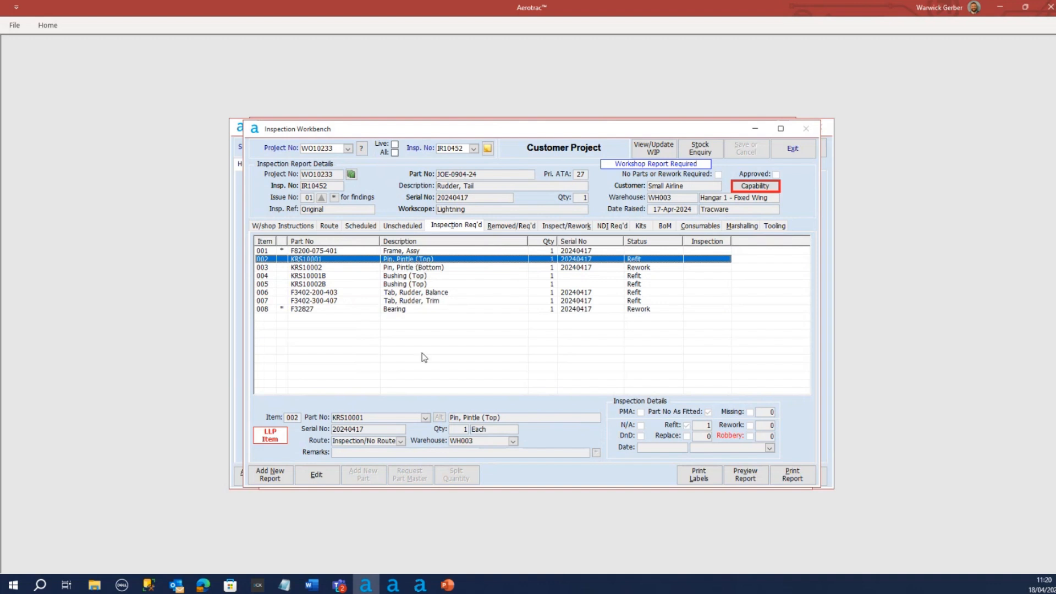
left_click(316, 474)
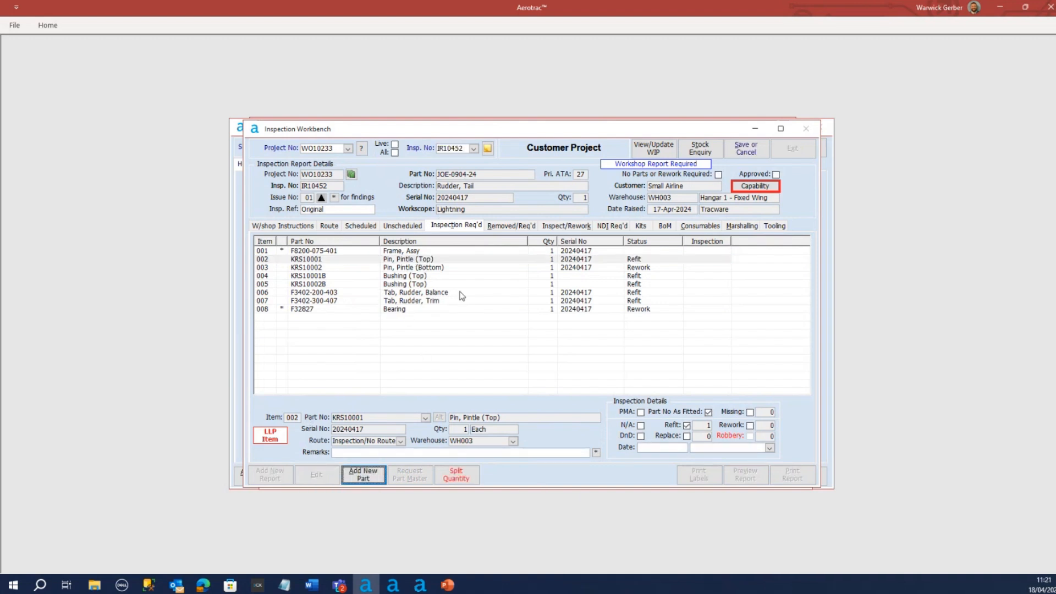
left_click(372, 268)
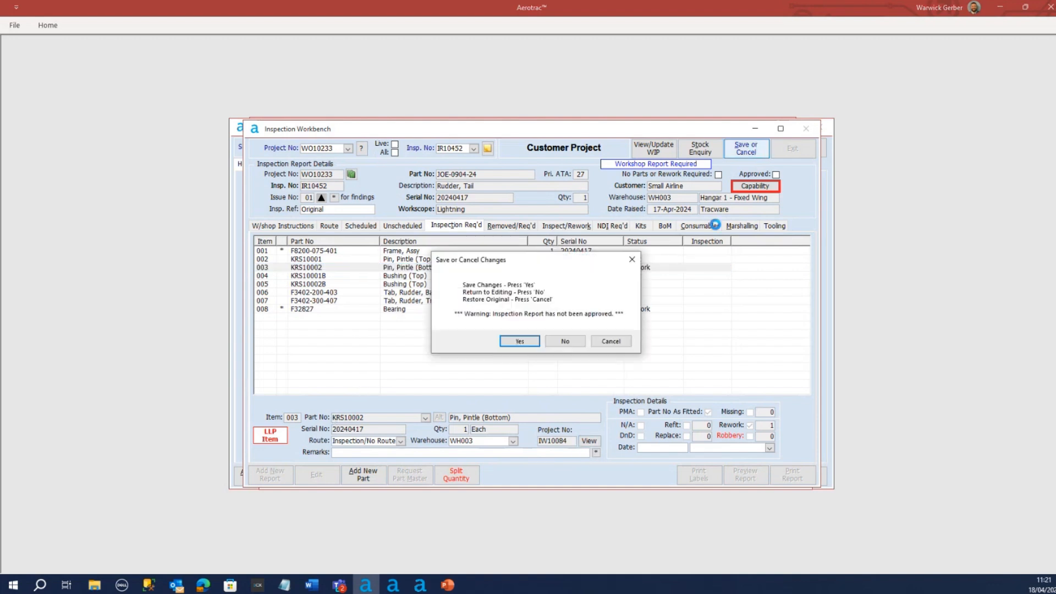
left_click(746, 150)
left_click(618, 346)
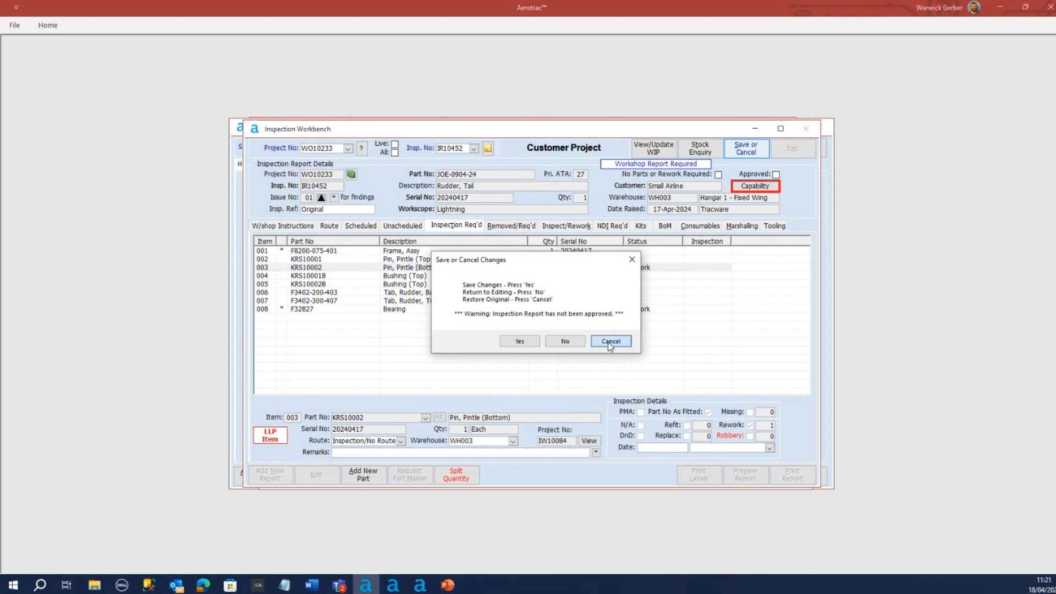
Return to project WO10235, mark the top pintle pin KRS10001 for rework and save the inspection report
left_click(348, 149)
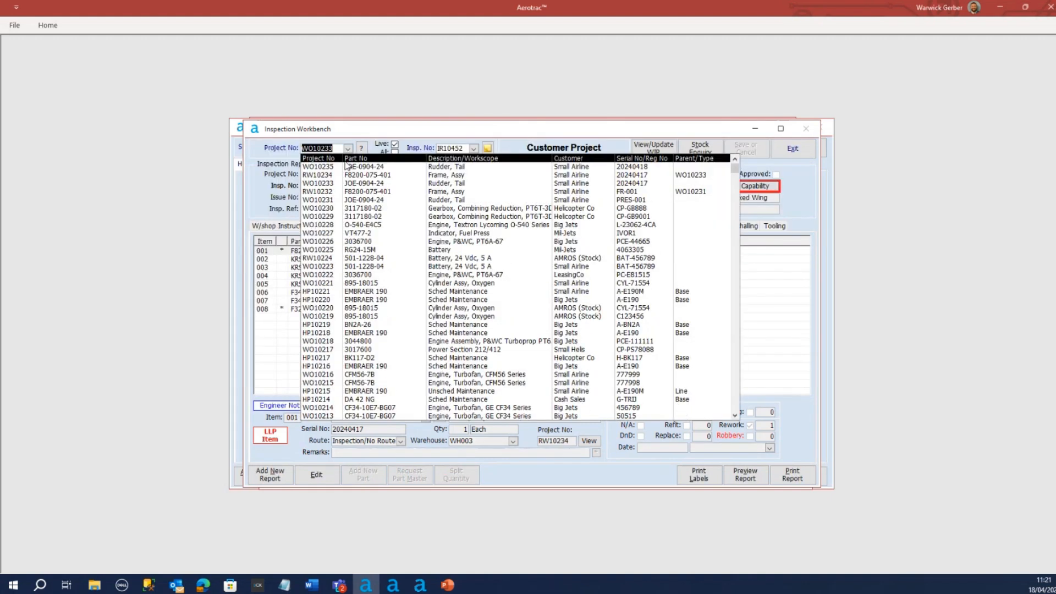
left_click(340, 168)
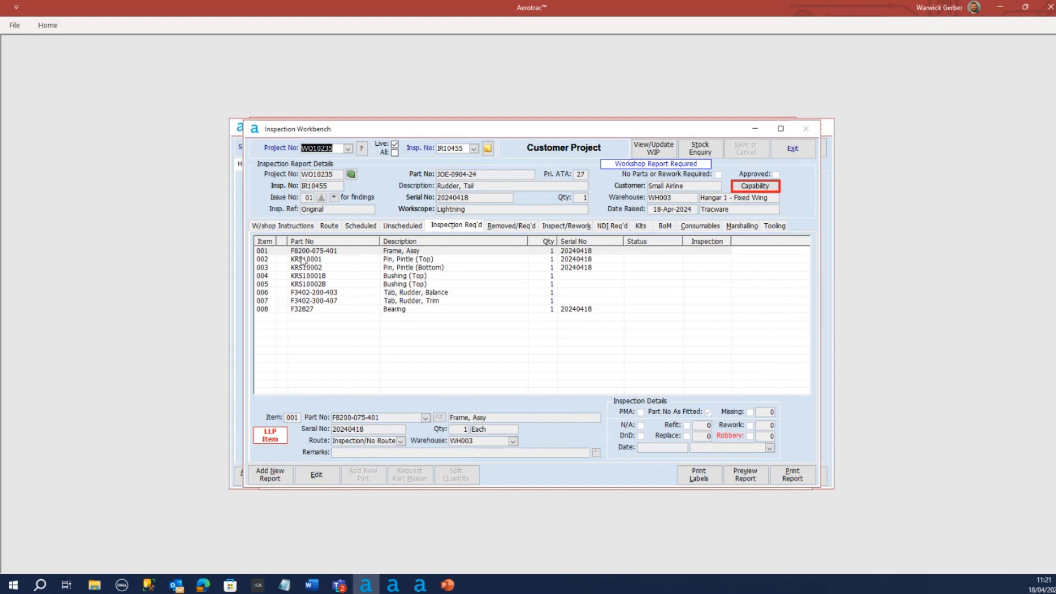
left_click(317, 262)
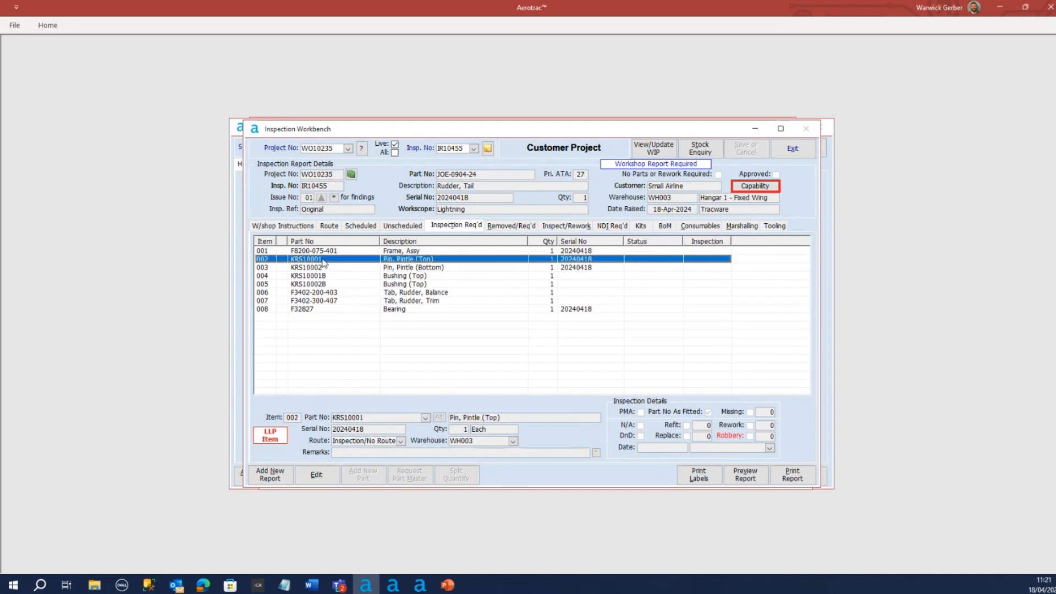
left_click(317, 476)
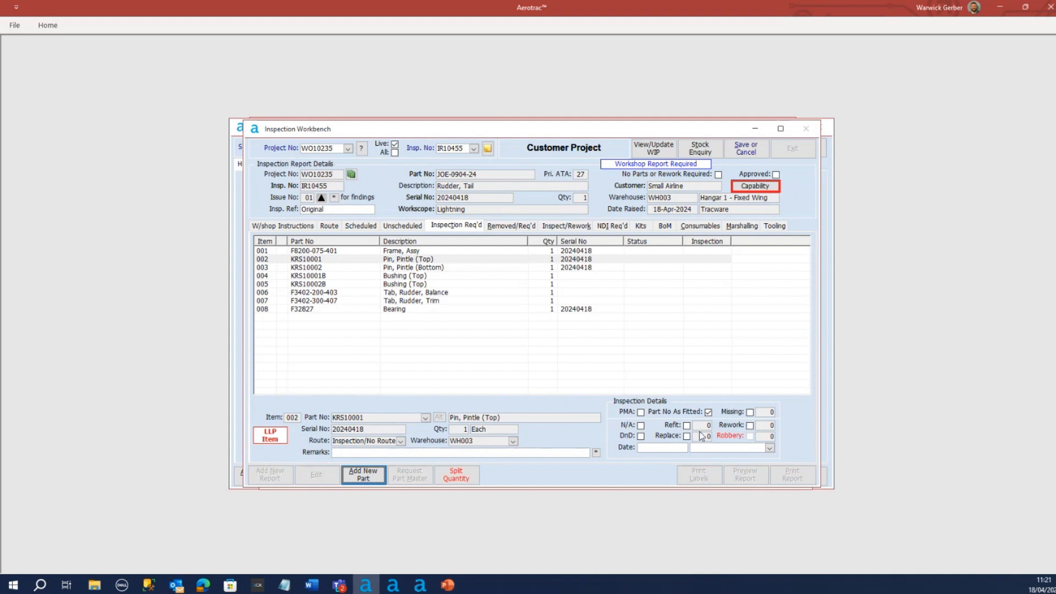
left_click(750, 426)
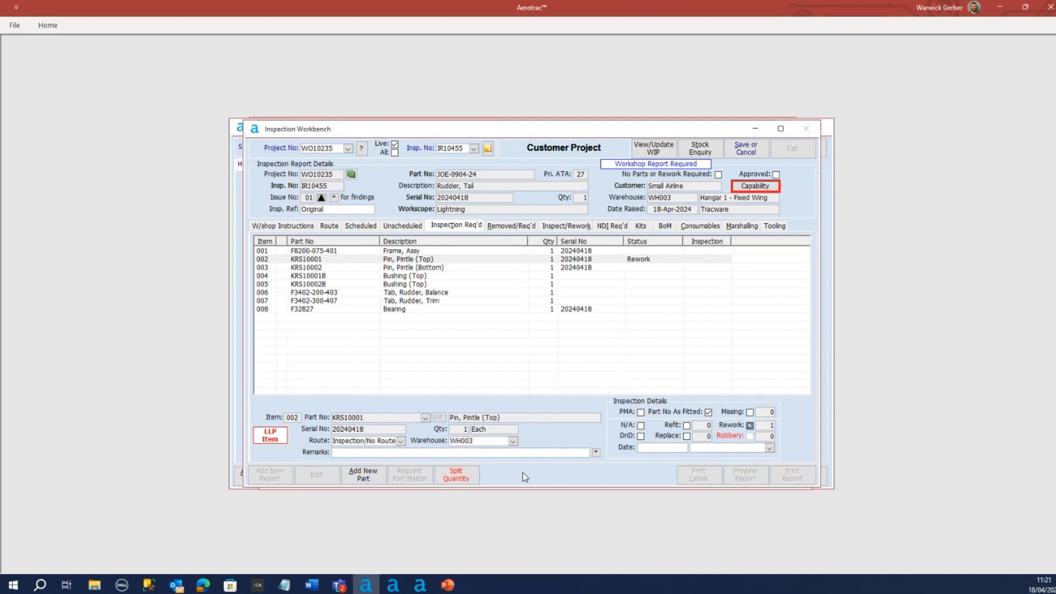
left_click(746, 147)
left_click(520, 342)
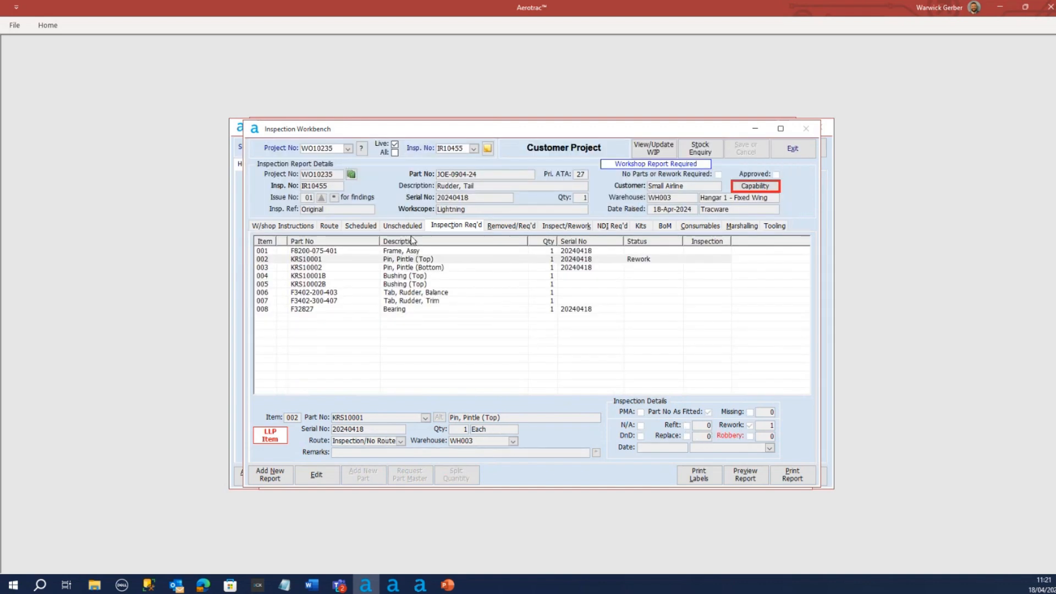
Generate a component rework project for the top pintle pin KRS10001, declining to visit its workscope details
left_click(559, 228)
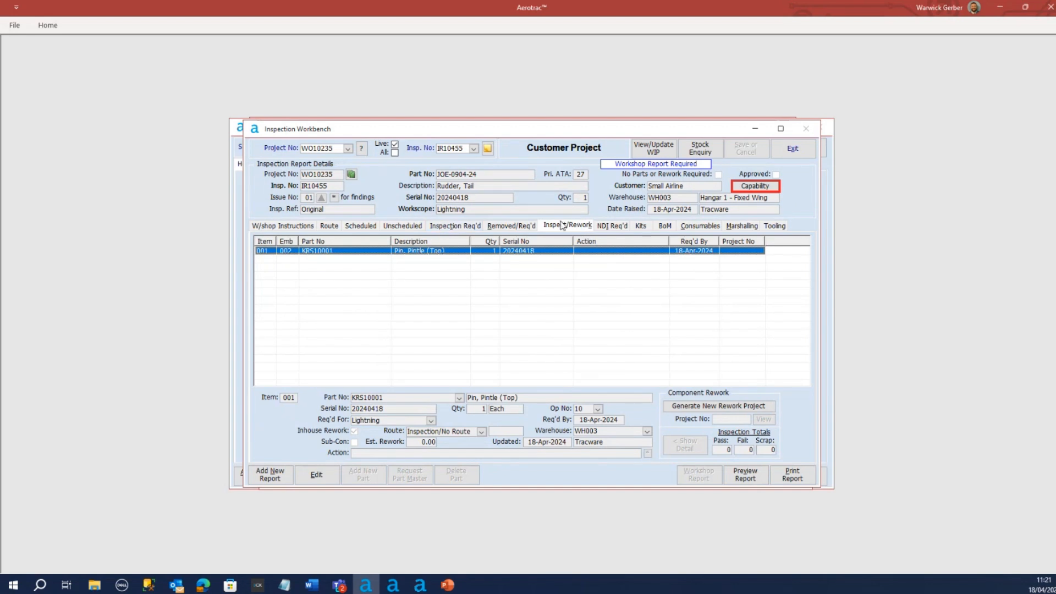
left_click(450, 231)
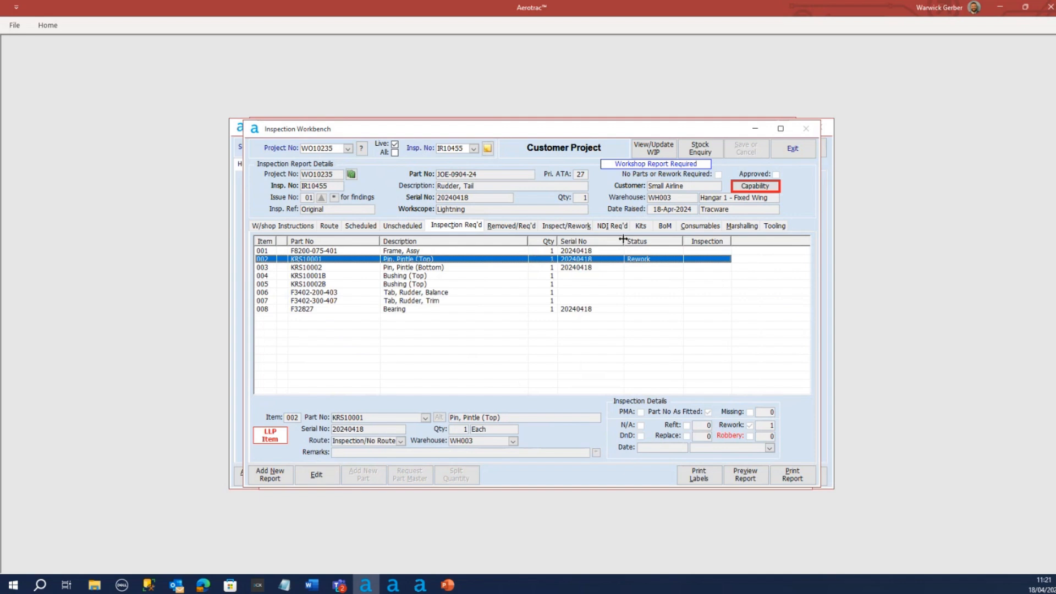
left_click(582, 227)
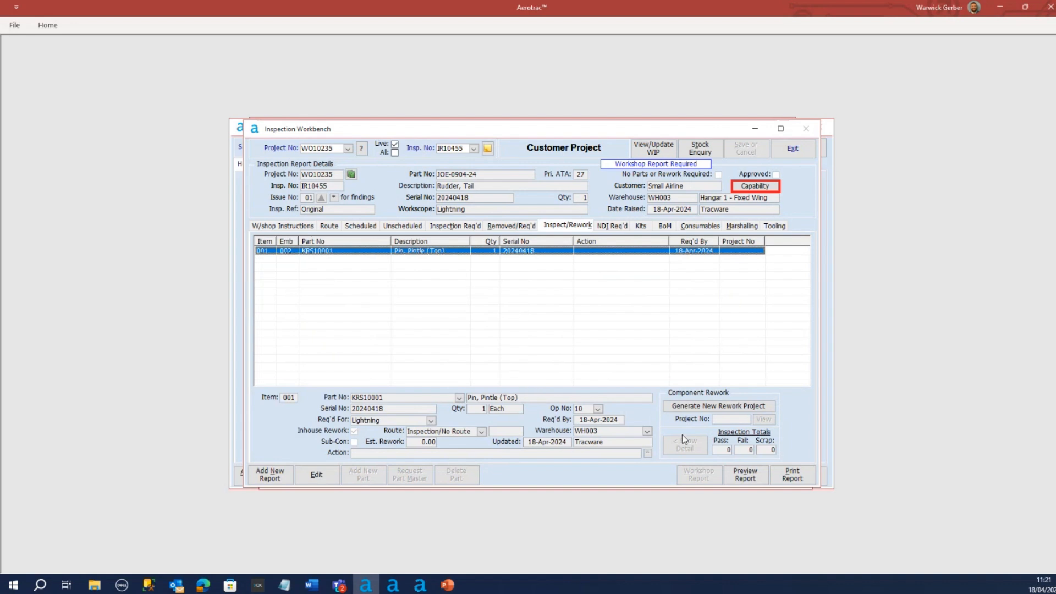
left_click(718, 408)
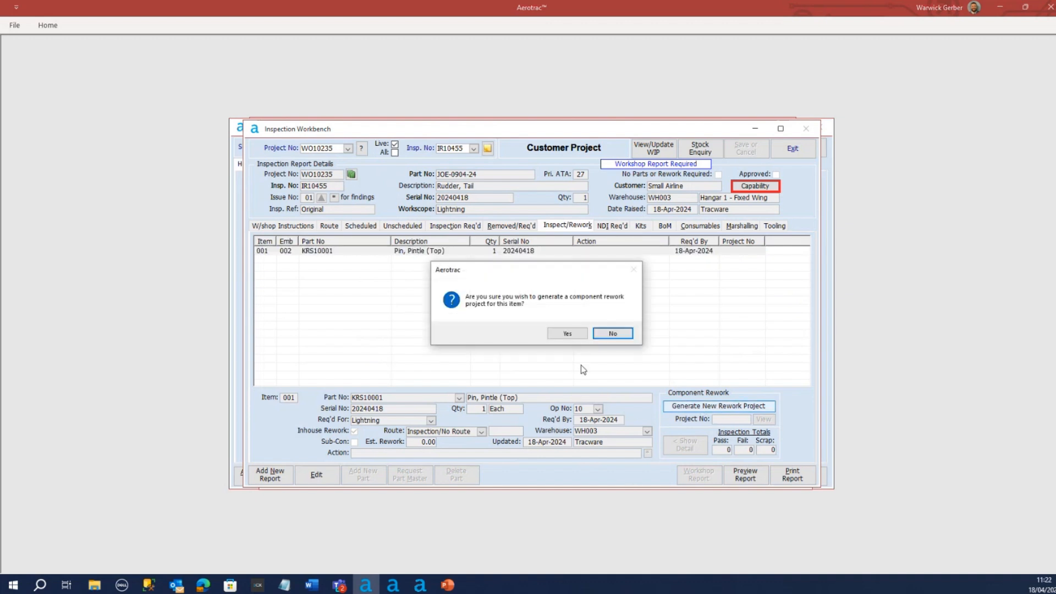
left_click(568, 335)
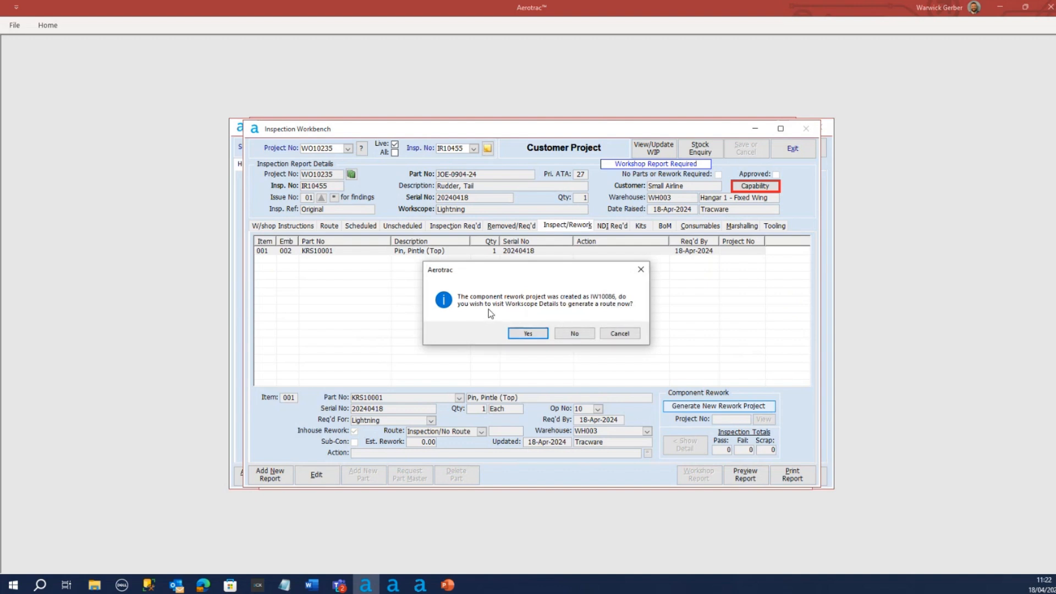
left_click(620, 334)
left_click(566, 249)
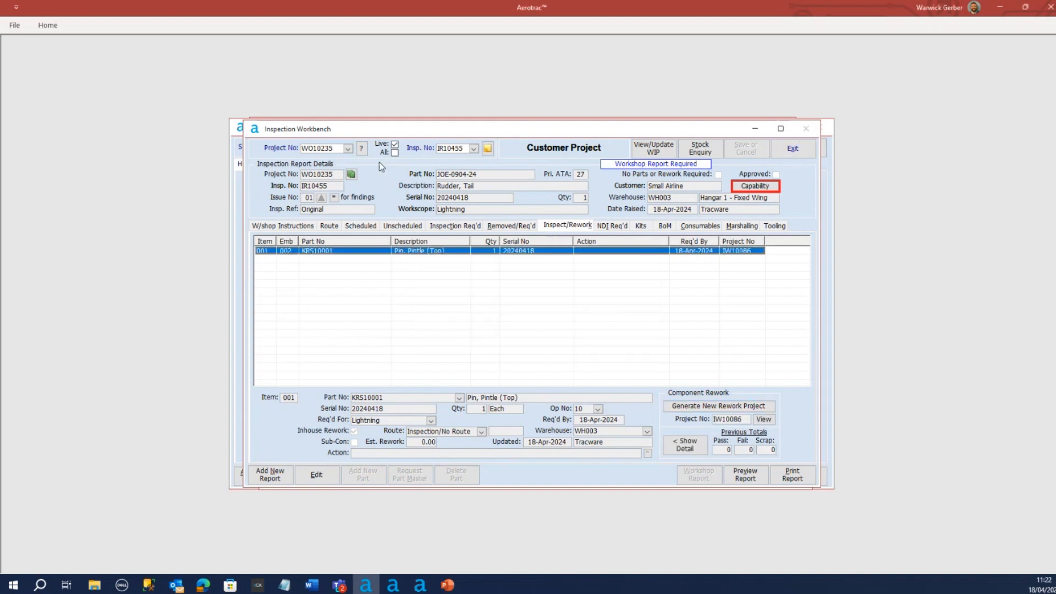
Open the component rework project for the bottom pintle pin of project WO10233 and view its header details
left_click(348, 148)
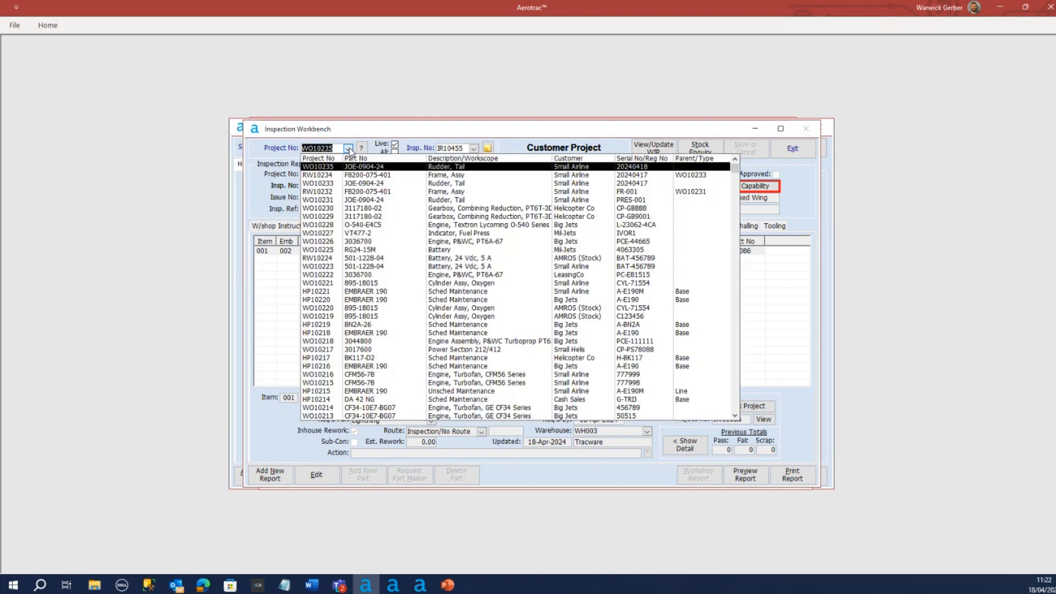
left_click(356, 181)
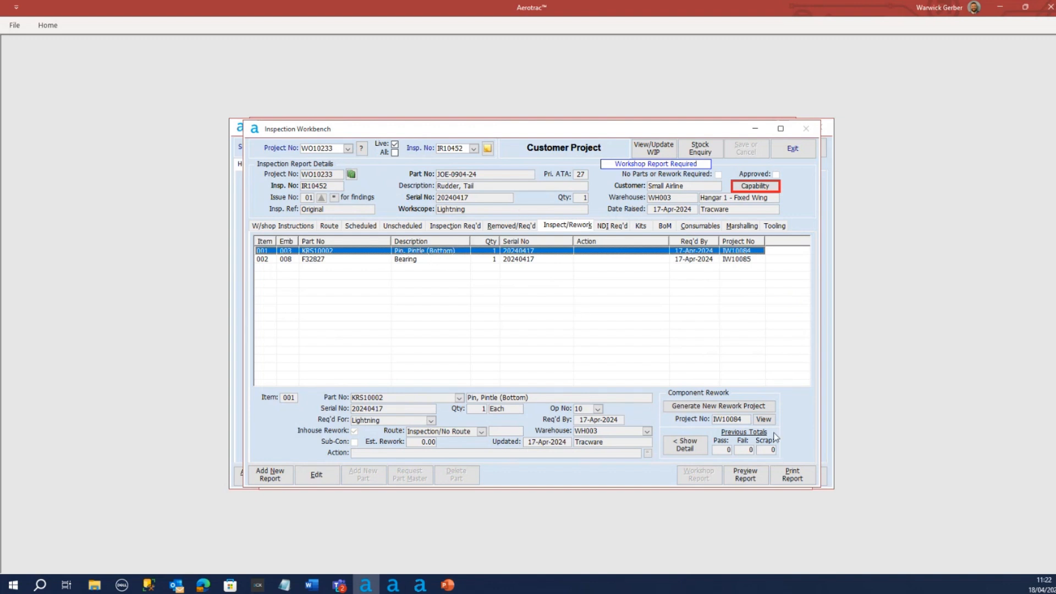
left_click(765, 420)
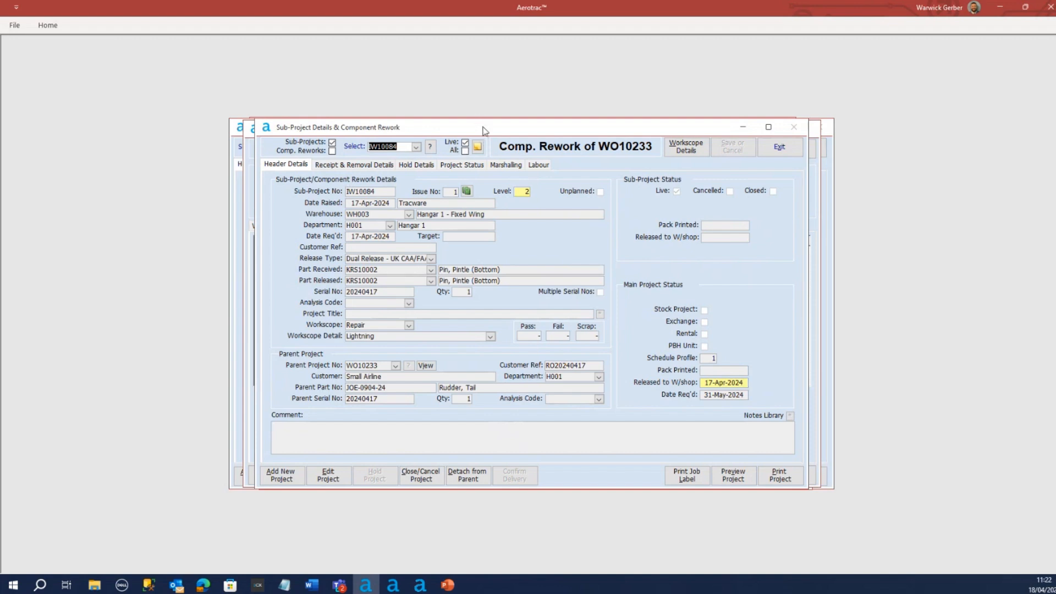
left_click_drag(484, 130, 492, 138)
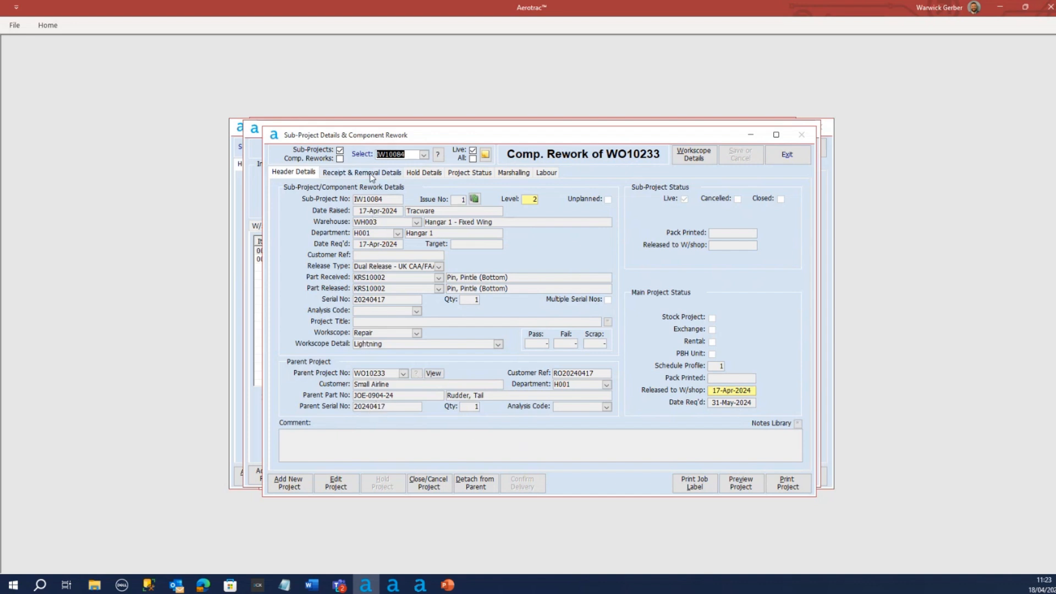
Review the bottom pintle pin rework project's status, receipt and removal details, and header, plus its workscope details
left_click(465, 174)
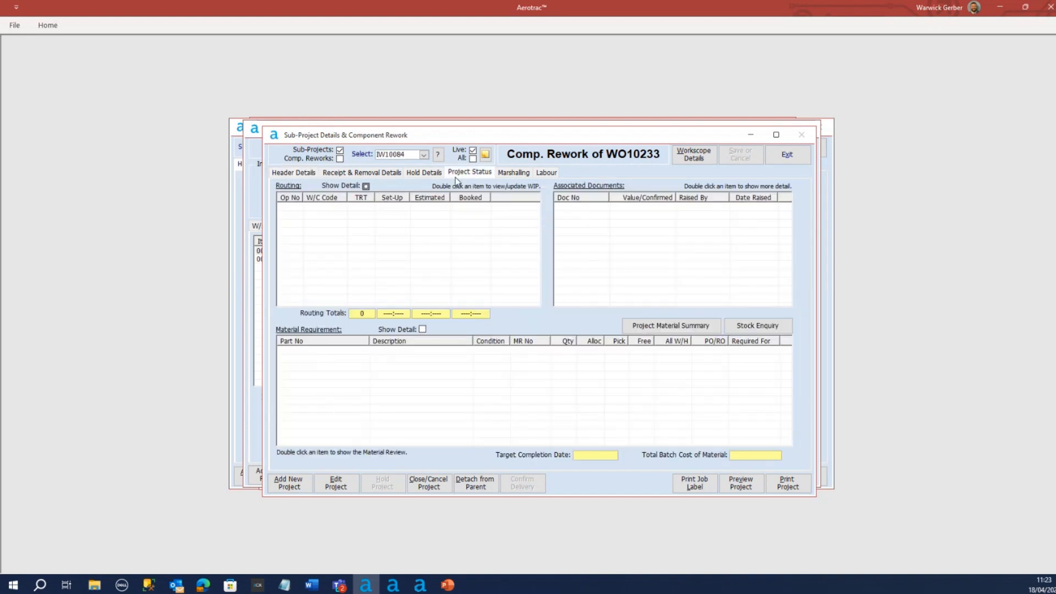
left_click(349, 174)
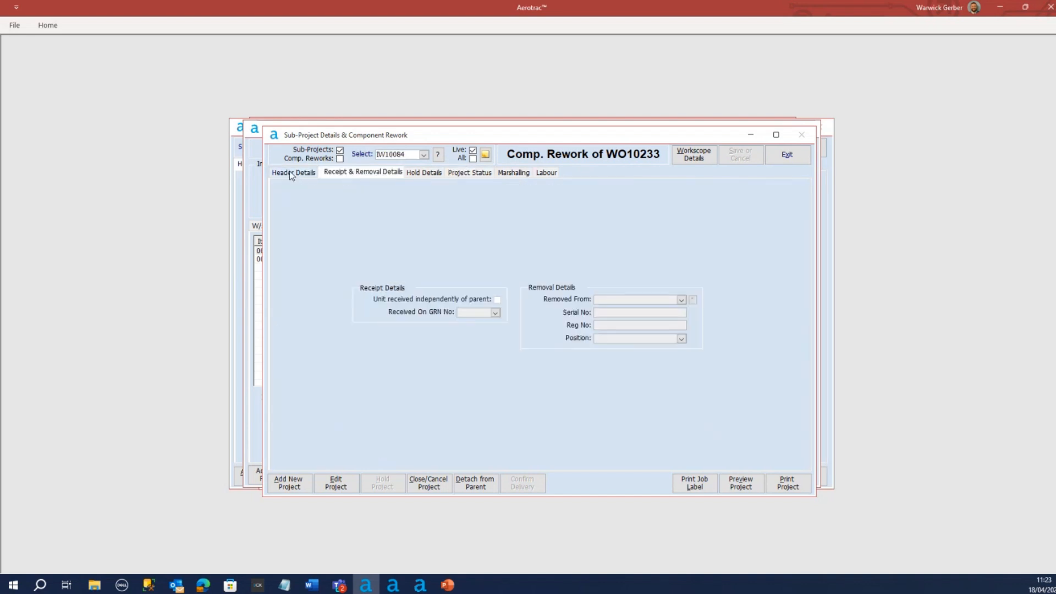
left_click(293, 172)
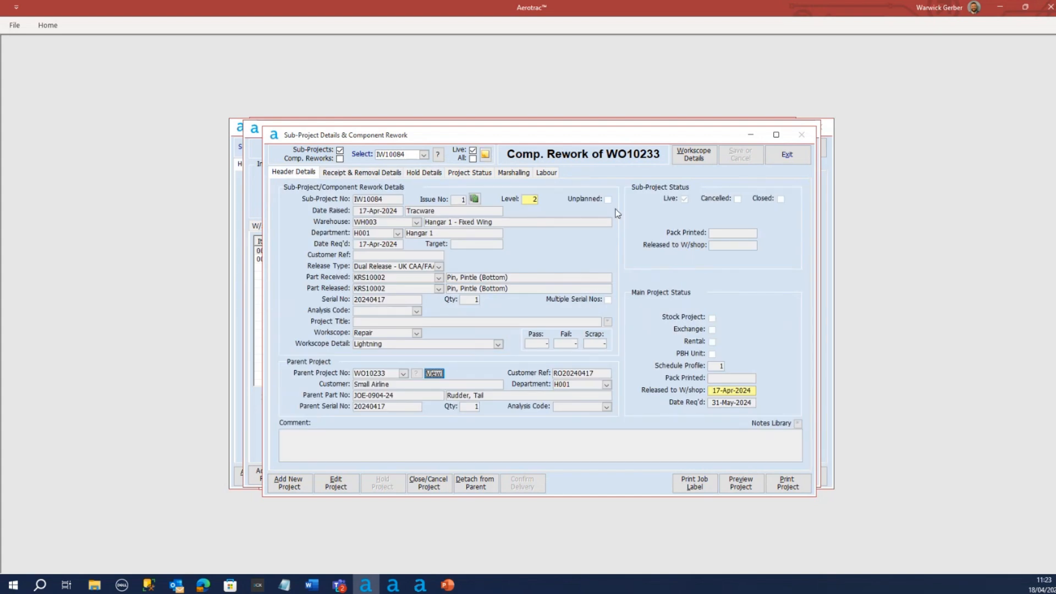
left_click(693, 154)
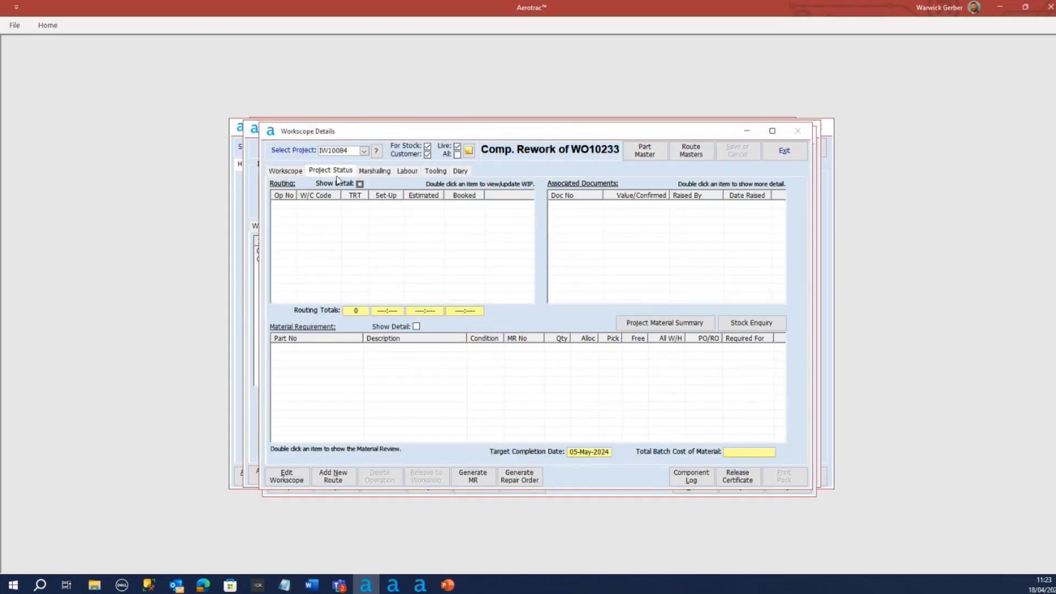
left_click(299, 170)
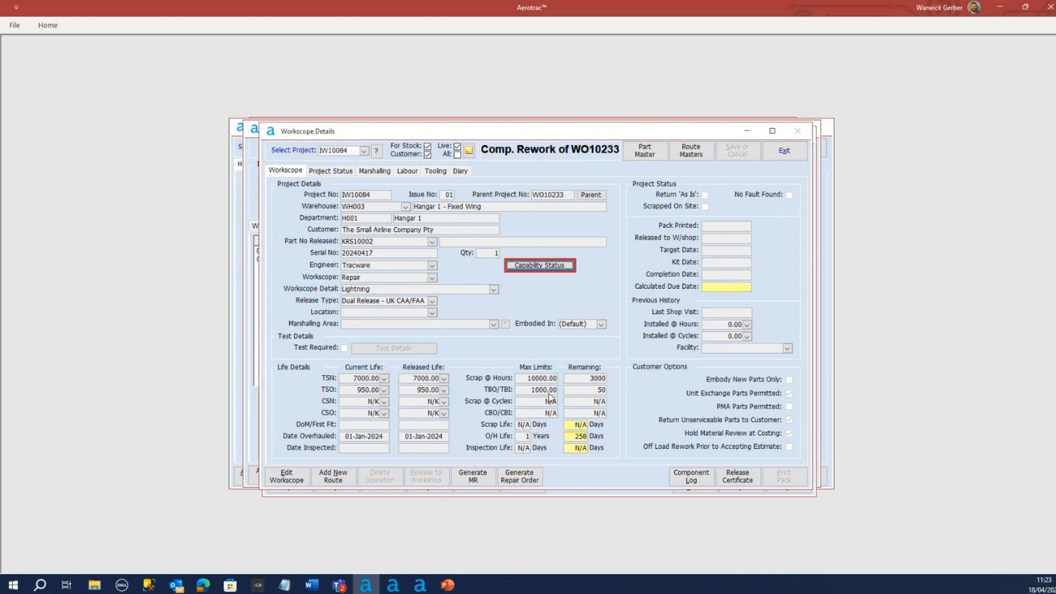
Add a custom route to the bottom pintle pin's rework project with one operation at workcentre 009, Inspection - Final
left_click(332, 477)
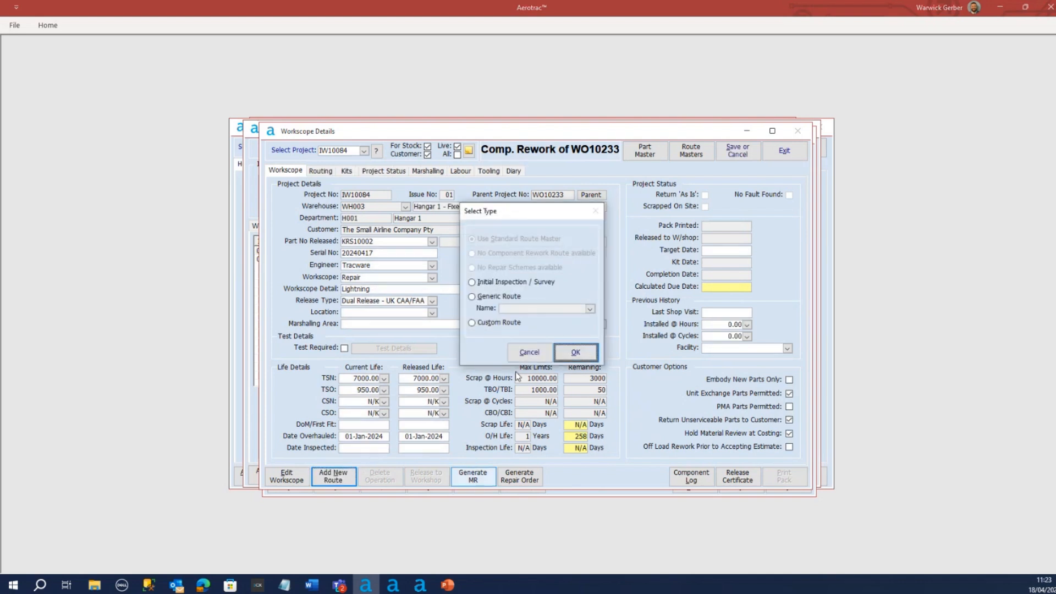
left_click(494, 323)
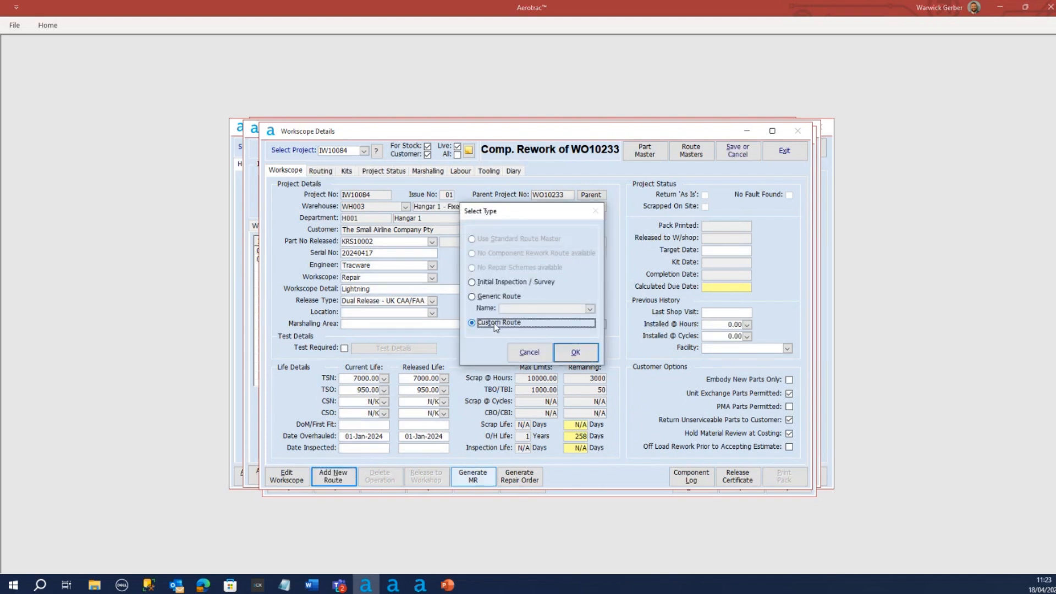
left_click(576, 353)
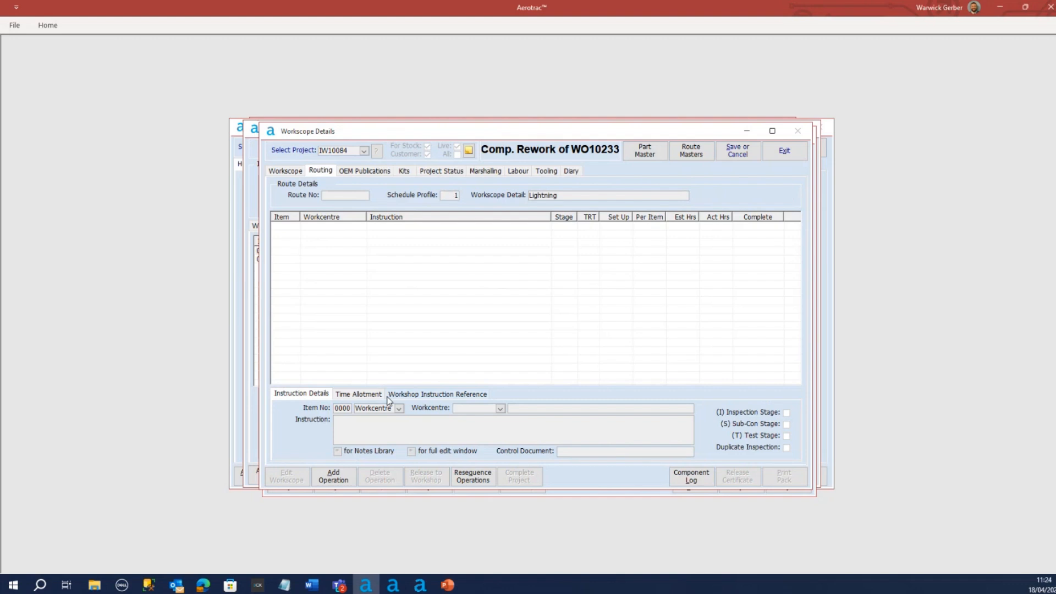
left_click(334, 477)
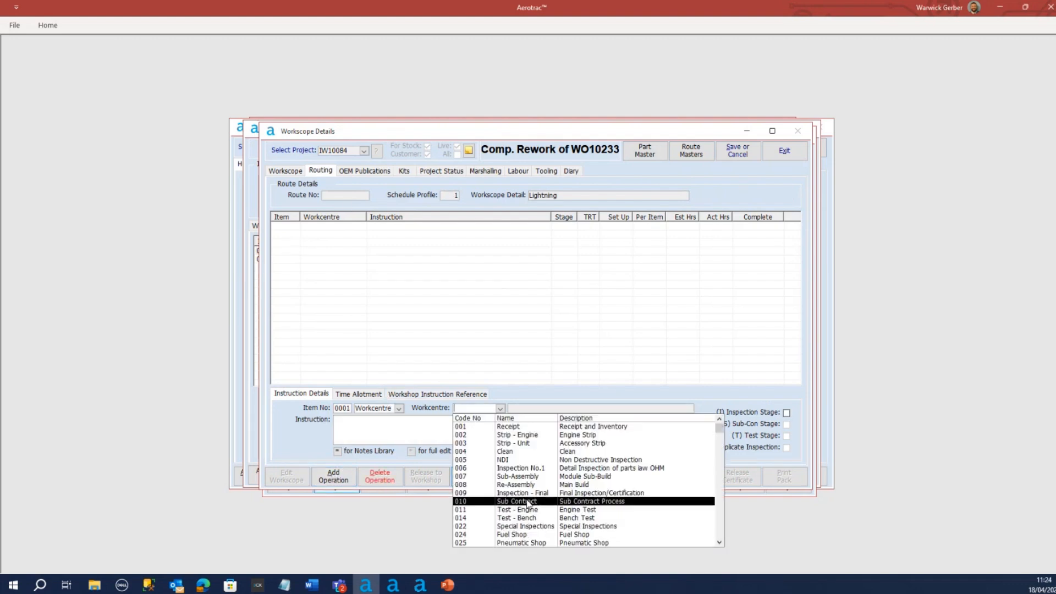
left_click(534, 494)
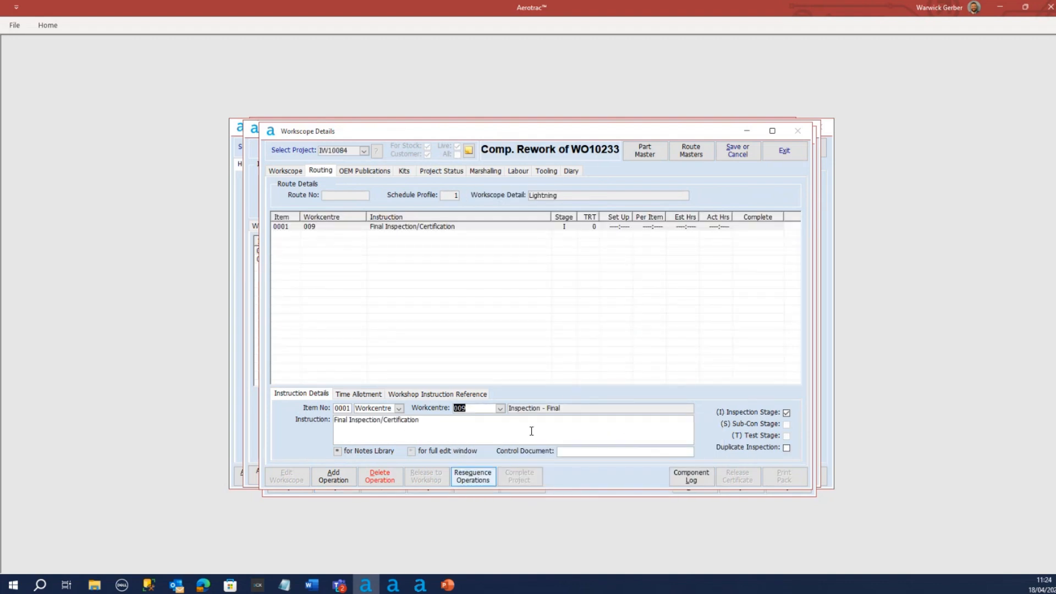
Set the final inspection operation's estimated TRT to 1 day and time per item to 2 hours, and save the workscope
left_click(359, 395)
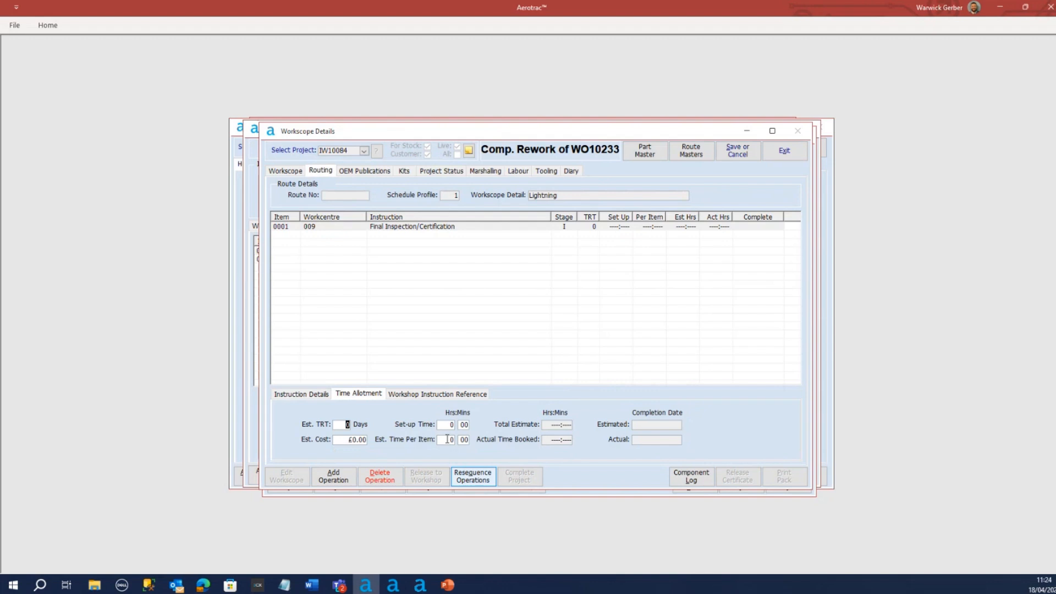
left_click(446, 438)
type("2")
left_click(347, 424)
left_click(428, 394)
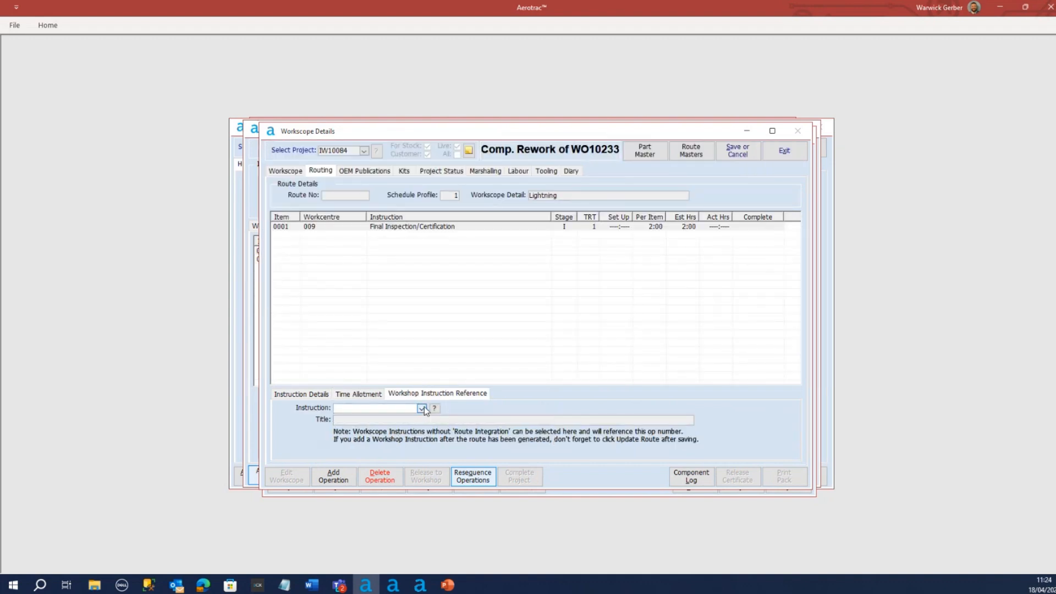
left_click(308, 394)
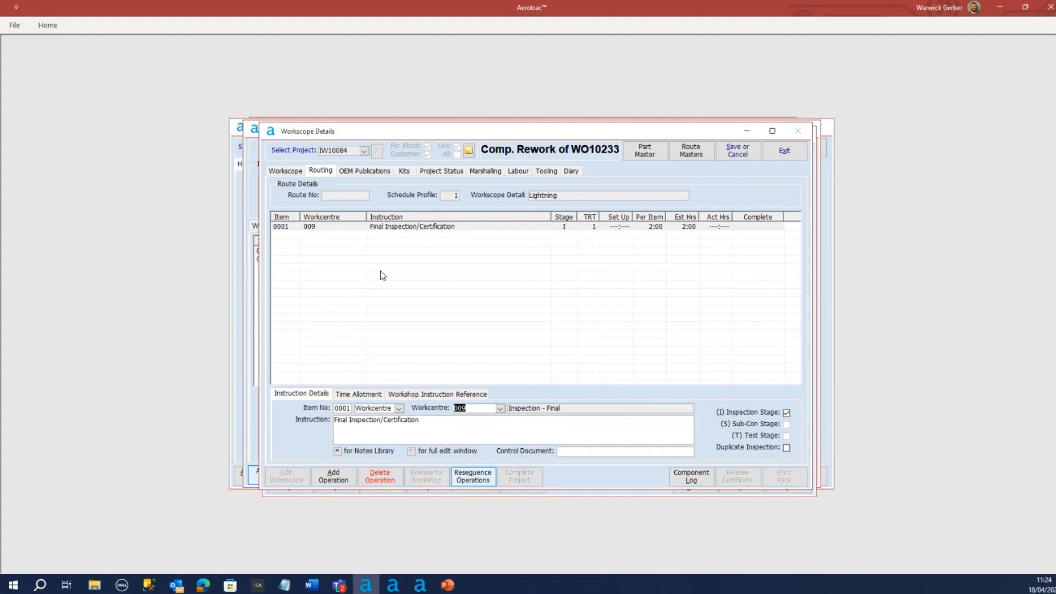
left_click(737, 151)
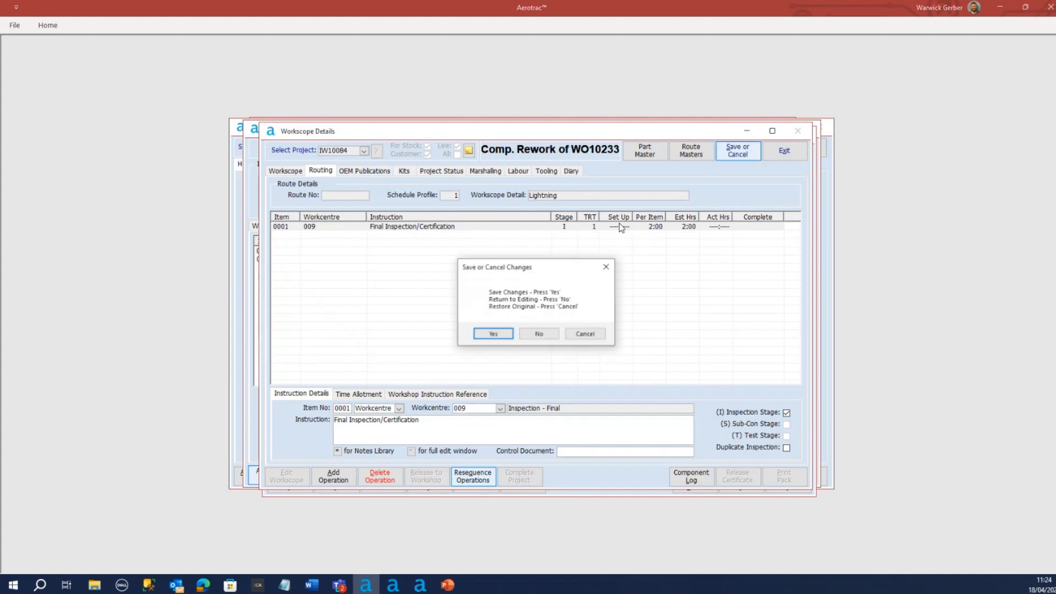
left_click(489, 334)
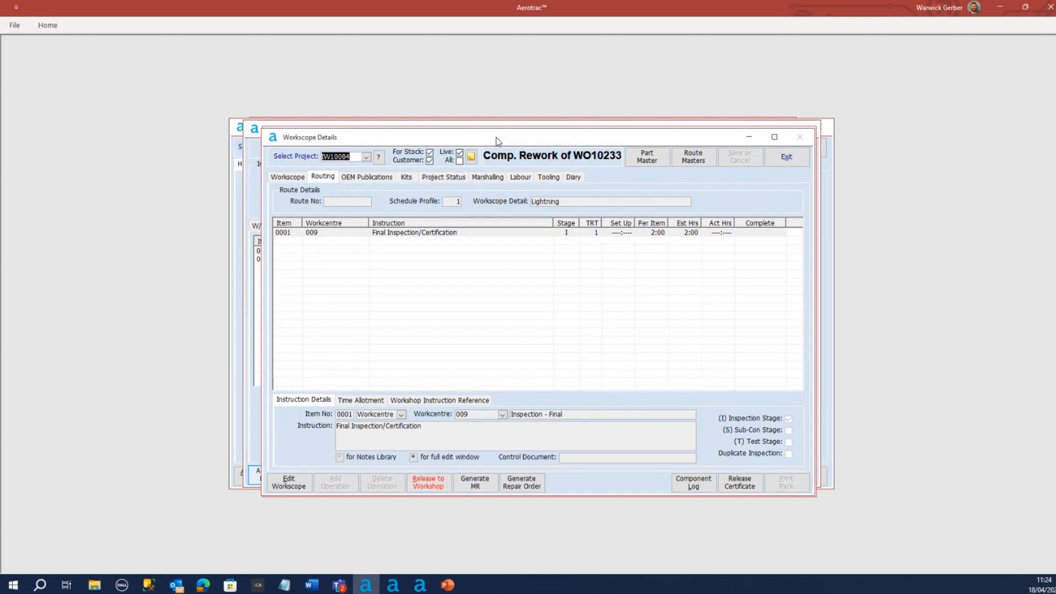
Bring the main menu forward and refresh the work-in-progress scheduling list
left_click_drag(497, 141, 491, 147)
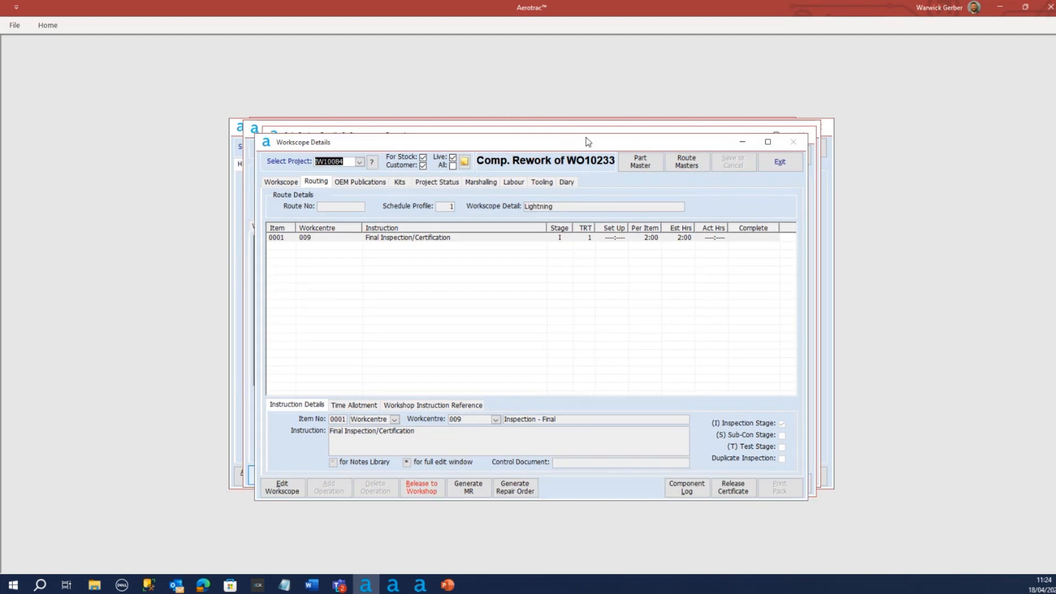
left_click(464, 118)
left_click_drag(474, 127, 484, 166)
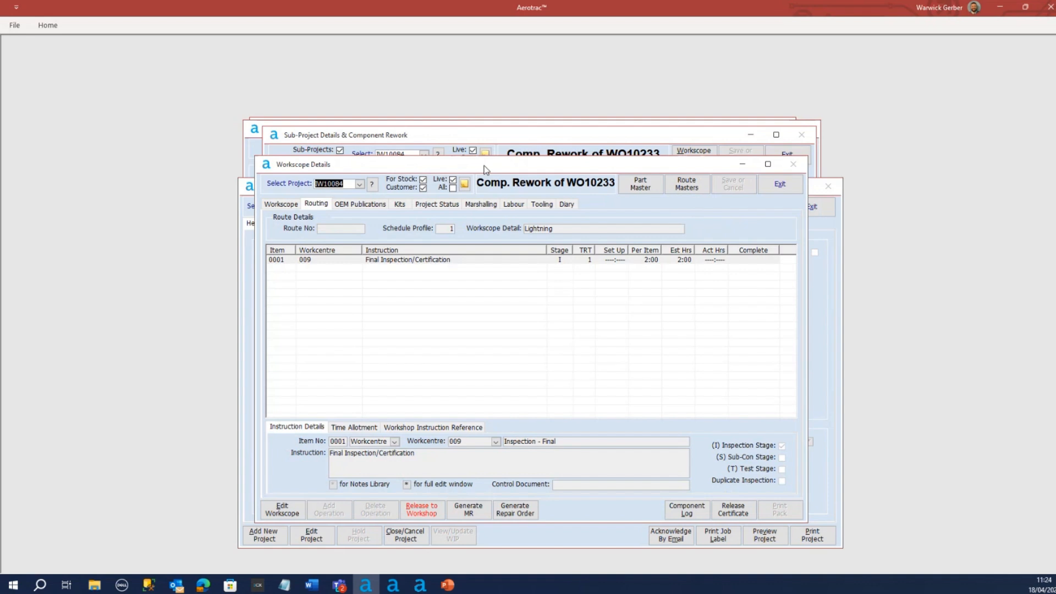
left_click(485, 146)
left_click(485, 124)
left_click(486, 137)
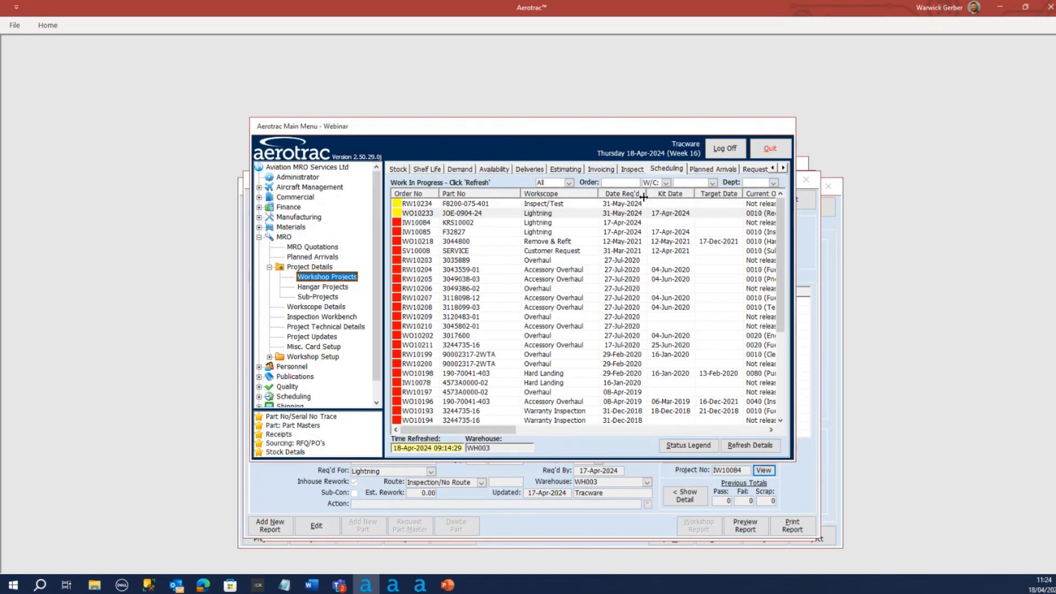
left_click(666, 168)
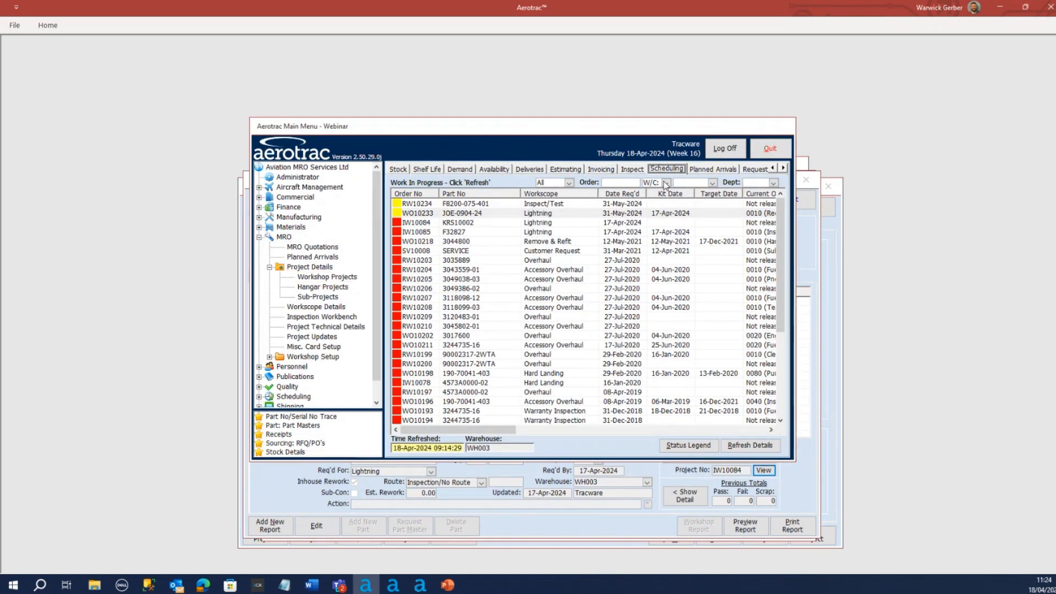
left_click(745, 448)
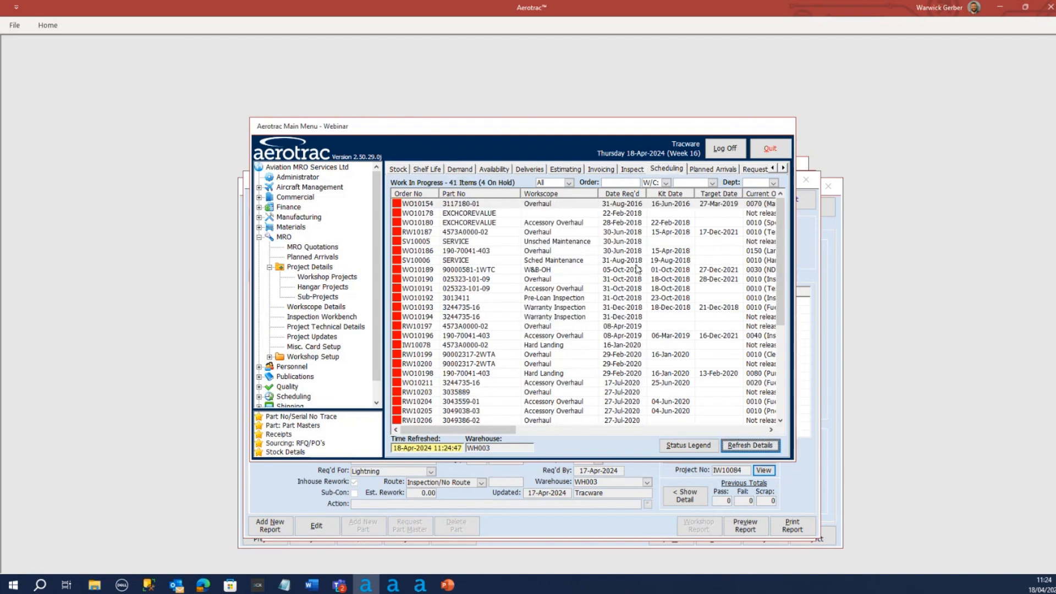
Sort the work-in-progress list by required date, latest first, and select rudder project WO10233
left_click(627, 195)
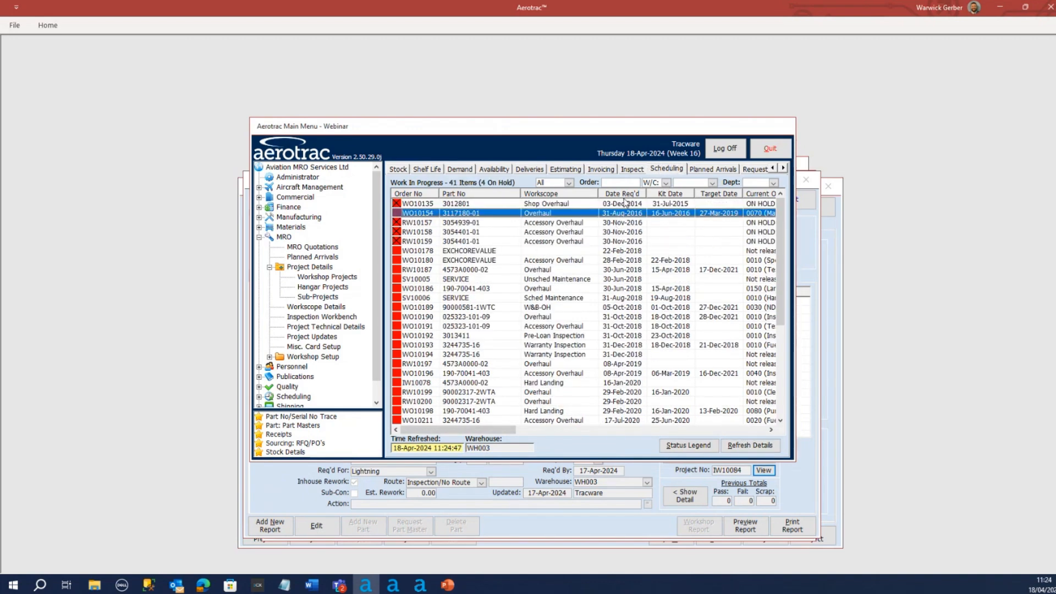
left_click(624, 196)
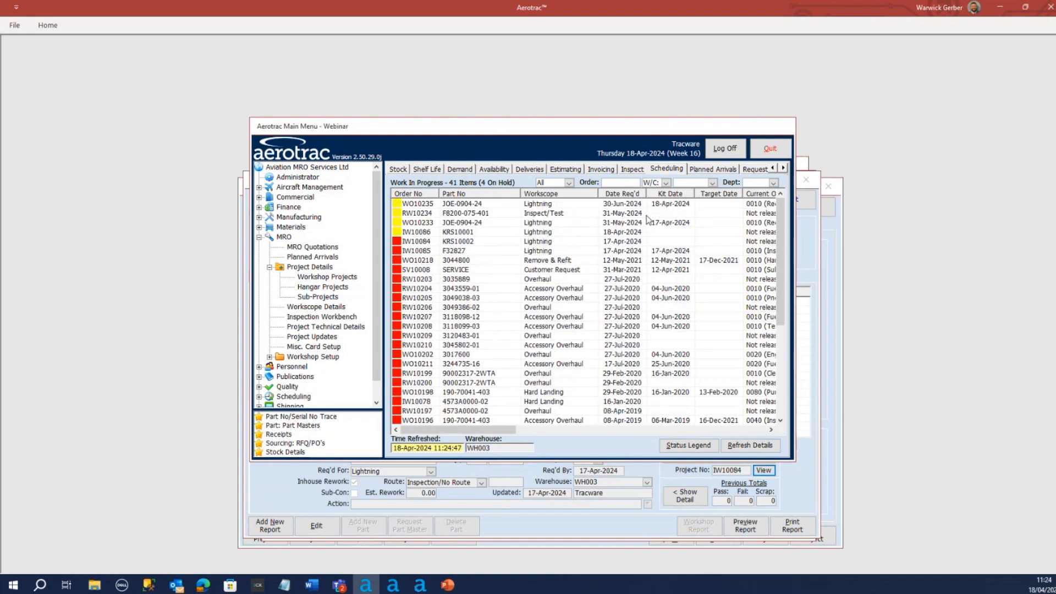
left_click(606, 225)
left_click(490, 216)
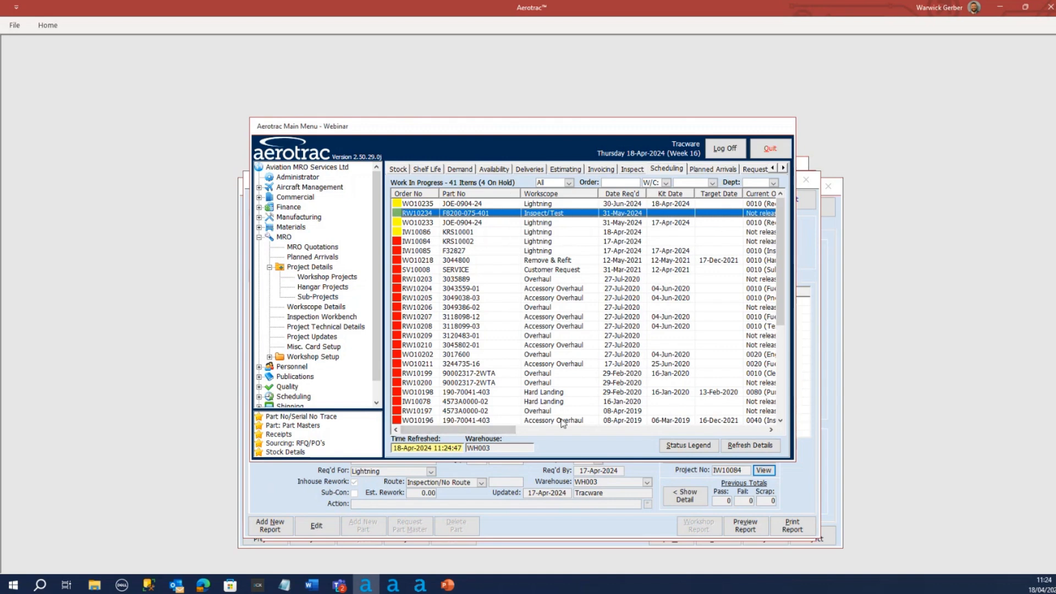
mouse_move(506, 430)
left_mouse_down()
mouse_move(547, 429)
mouse_move(491, 432)
left_mouse_up()
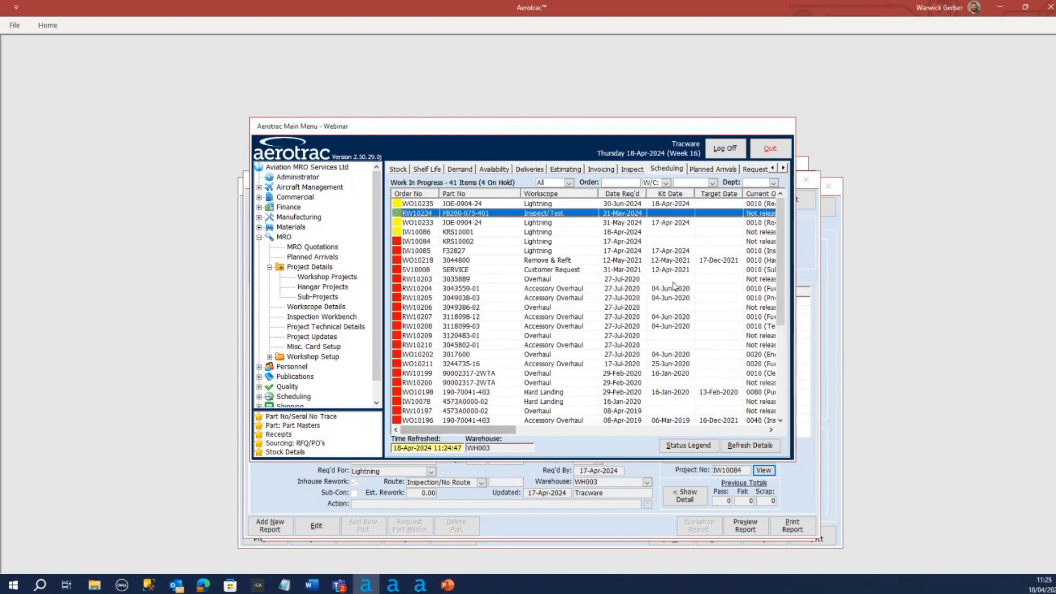
left_click(420, 223)
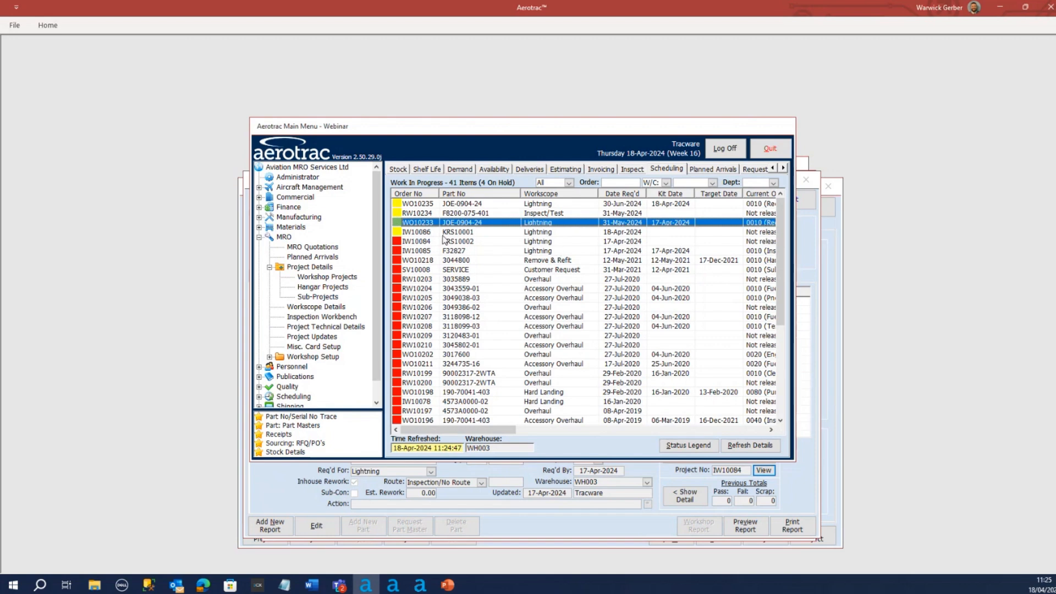
Open inspection report IR10455 from workshop project WO10235's associated documents and show the top pintle pin's rework project details
double_click(327, 276)
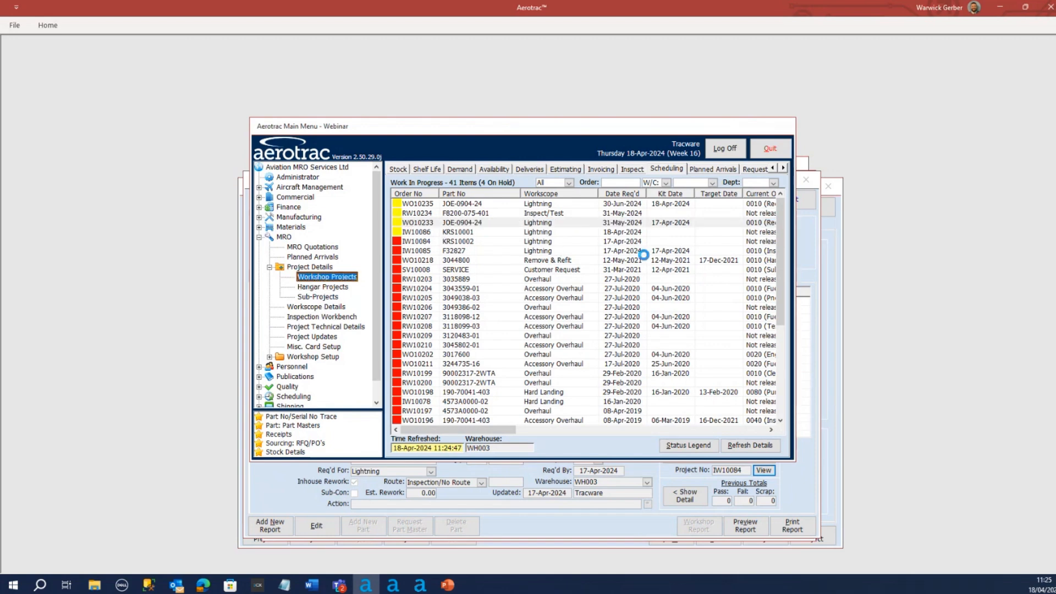
left_click_drag(471, 189, 474, 155)
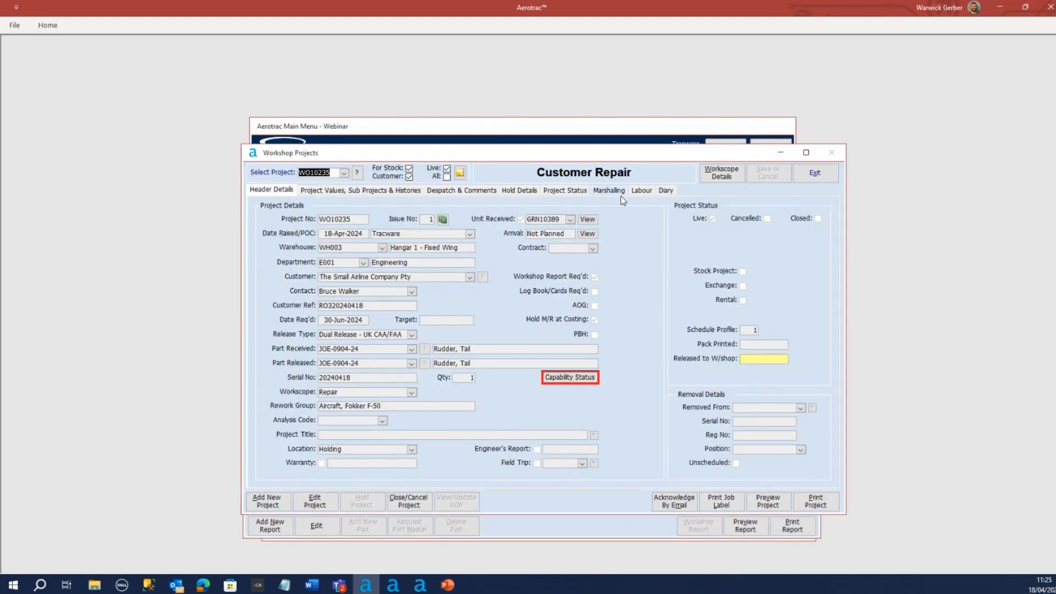
left_click(567, 190)
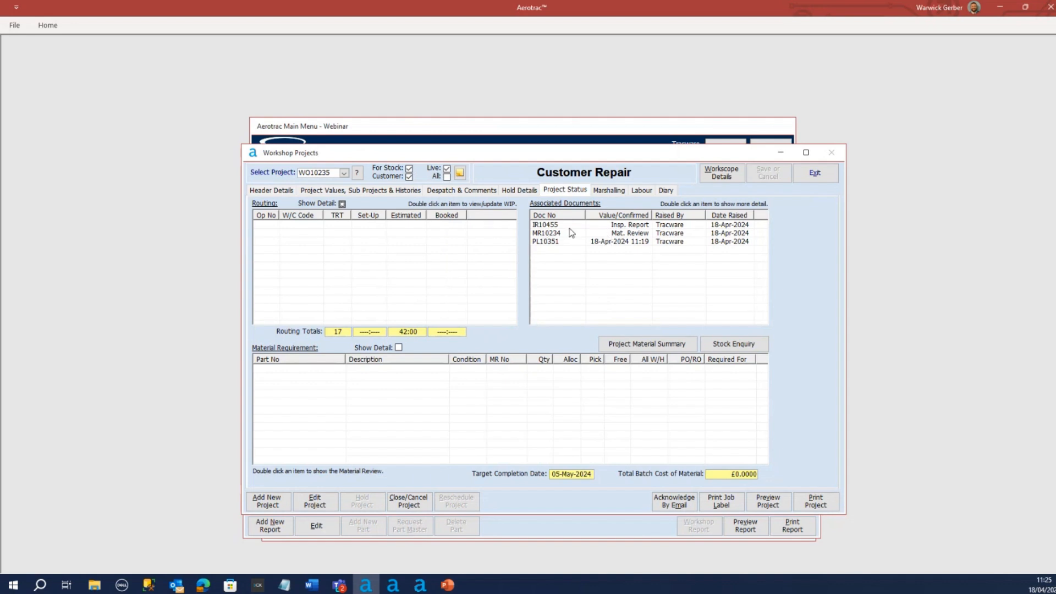
left_click(546, 226)
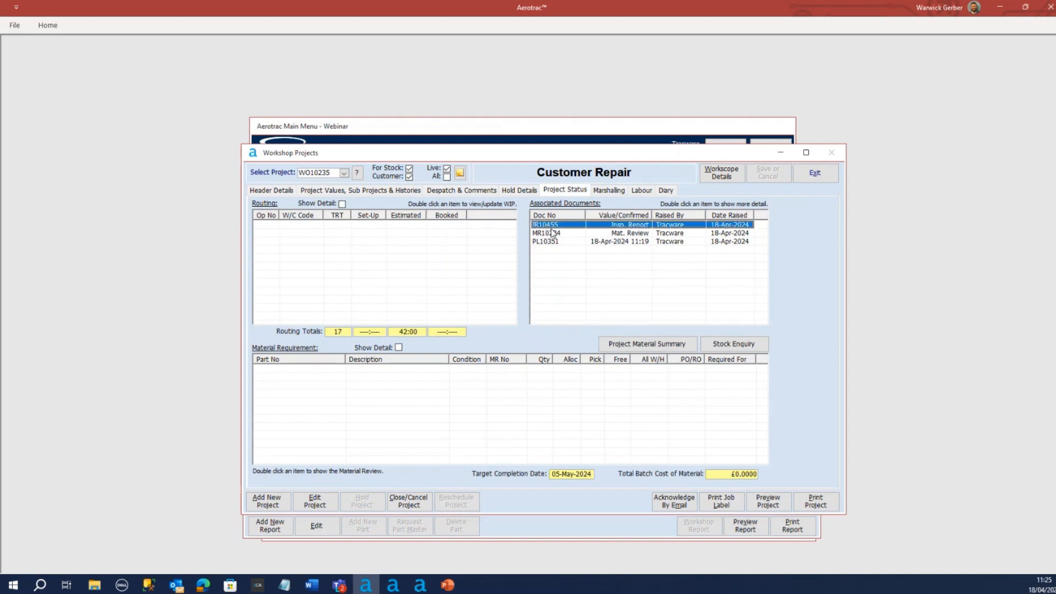
double_click(551, 227)
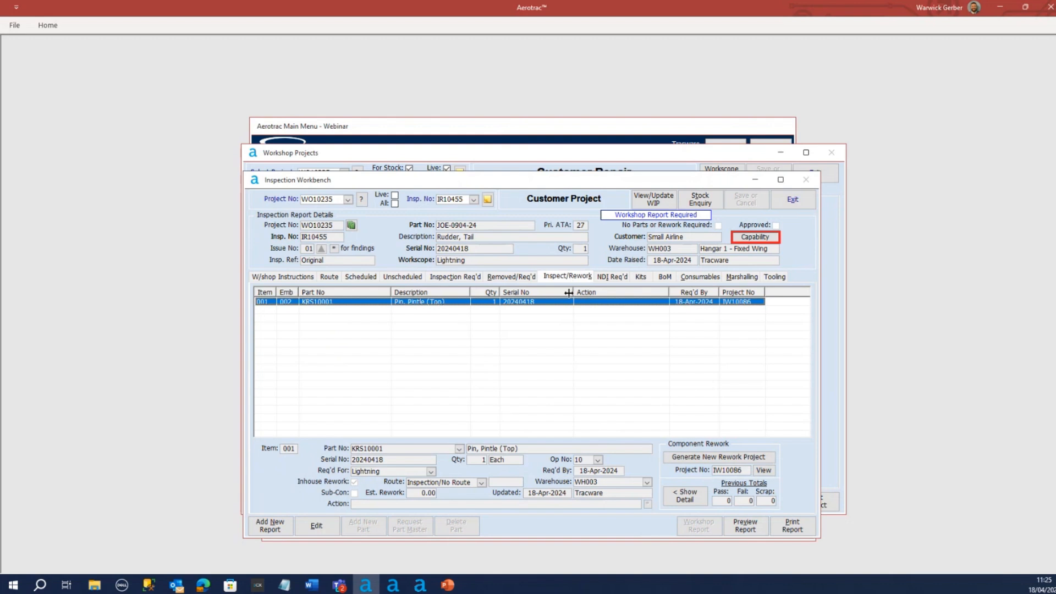
left_click(692, 500)
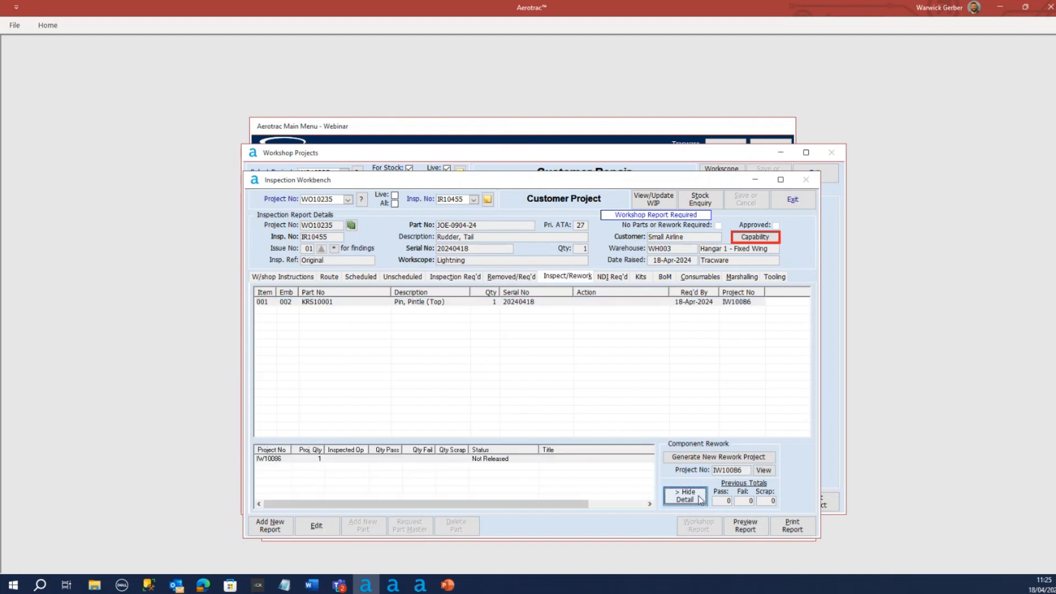
left_click(497, 462)
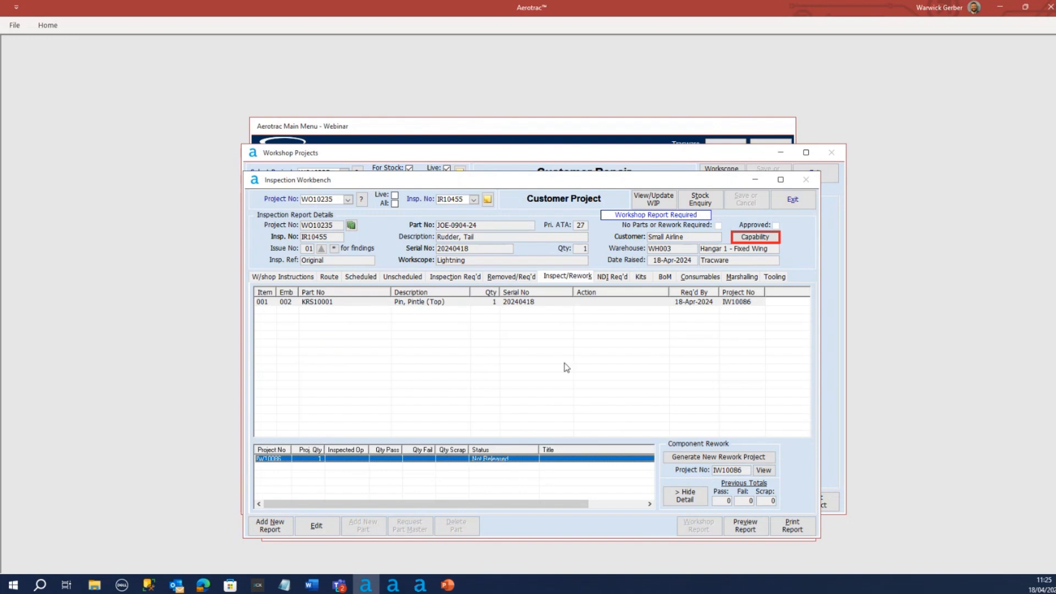
Switch the inspection workbench to project WO10233 and open the bottom pintle pin's component rework project
left_click(348, 199)
left_click(362, 237)
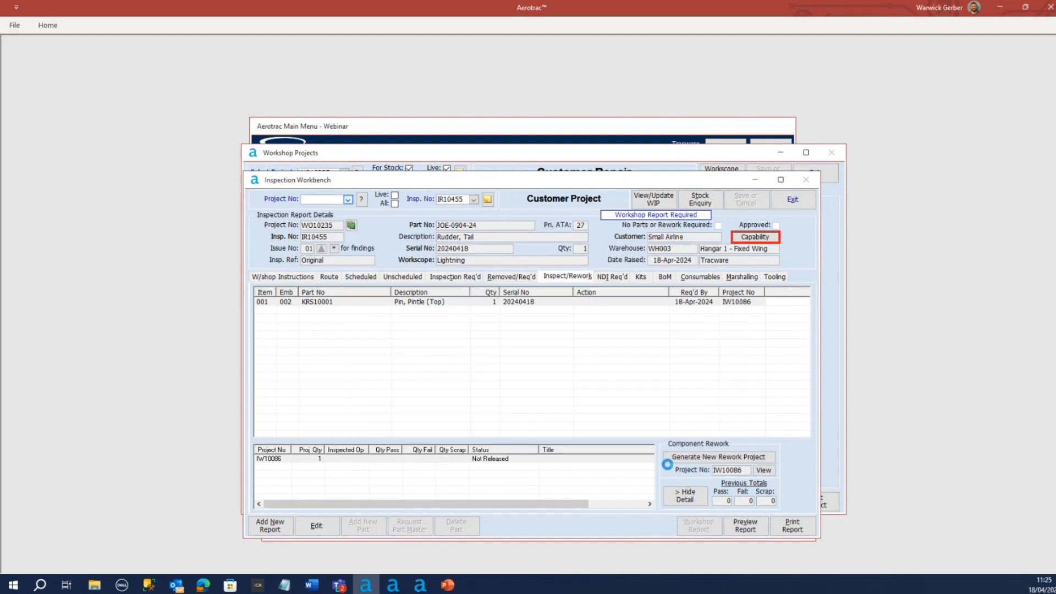
left_click(691, 499)
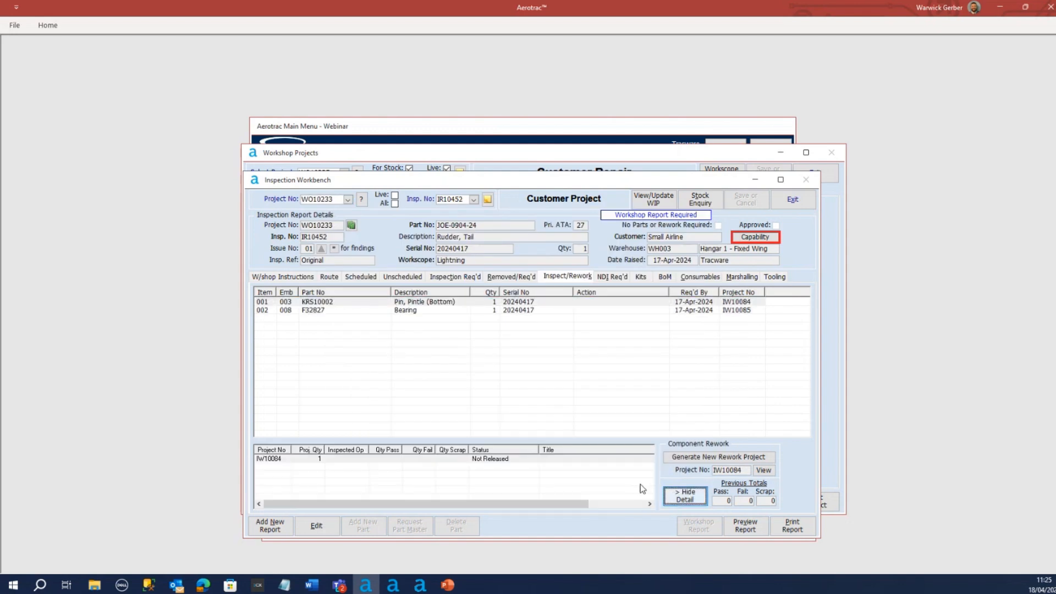
left_click(526, 460)
left_click(528, 304)
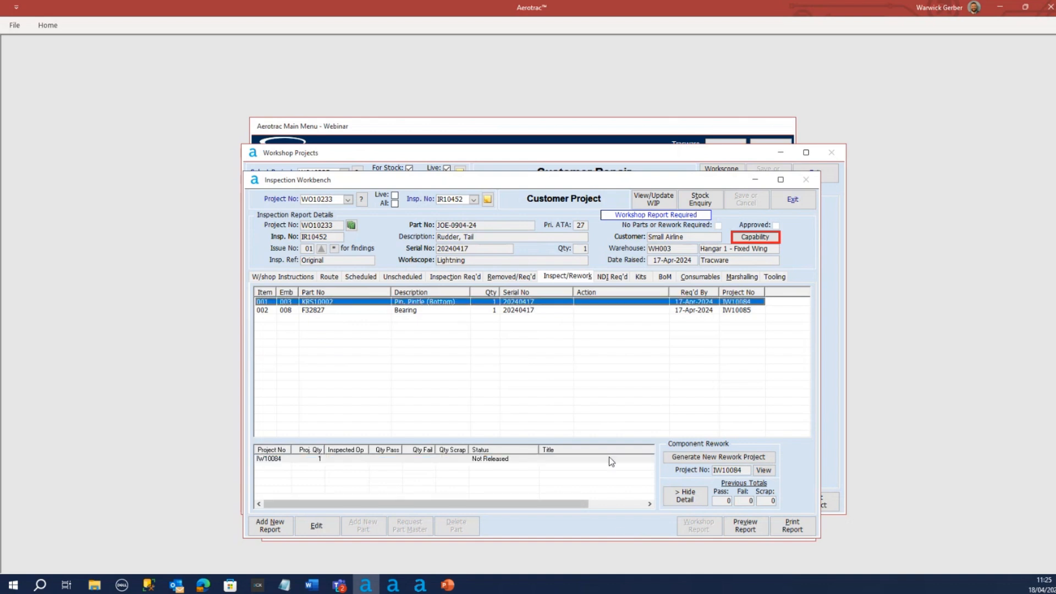
left_click(765, 470)
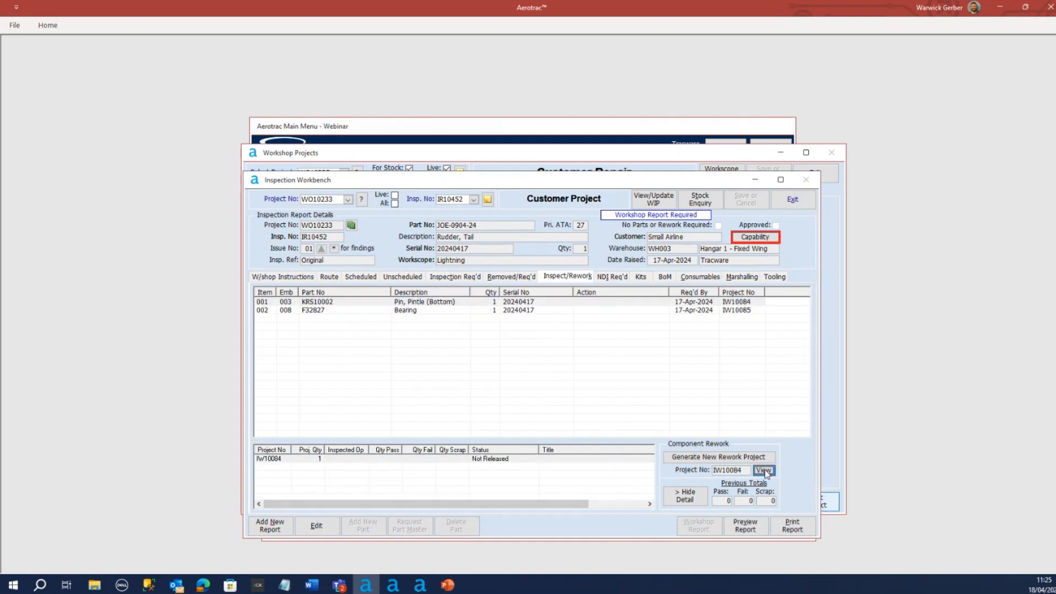
Release the bottom pintle pin's rework project IW10084 to the workshop from its workscope details and return to the inspection workbench
left_click_drag(518, 182, 522, 155)
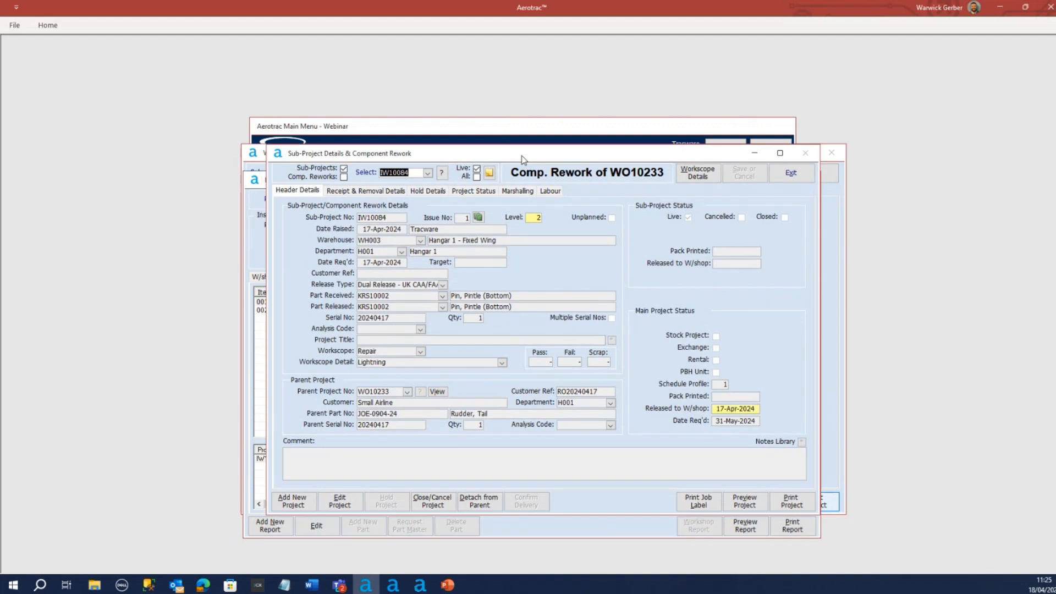
left_click(695, 175)
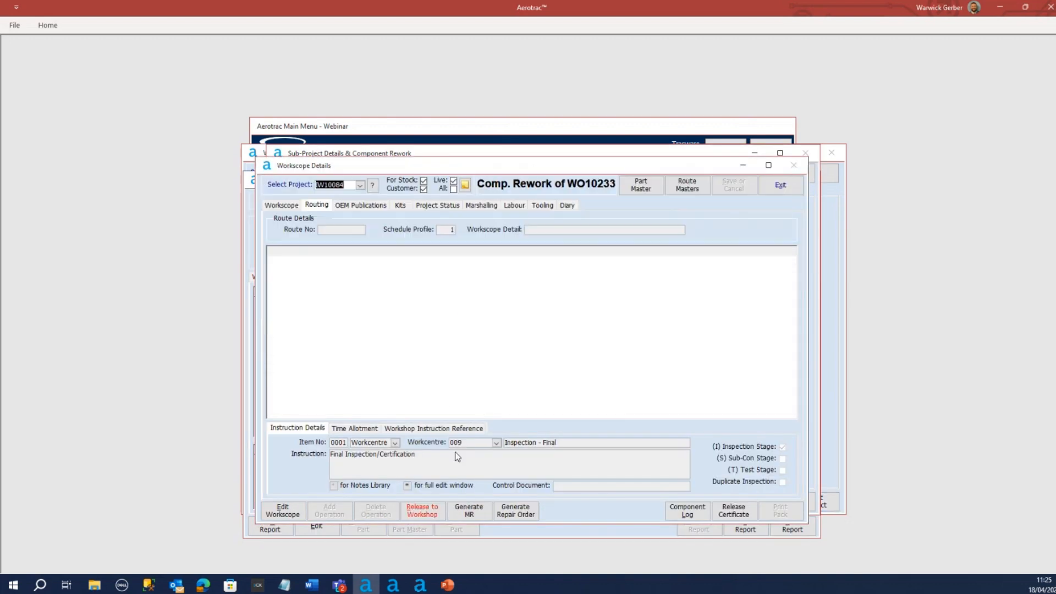
left_click(421, 515)
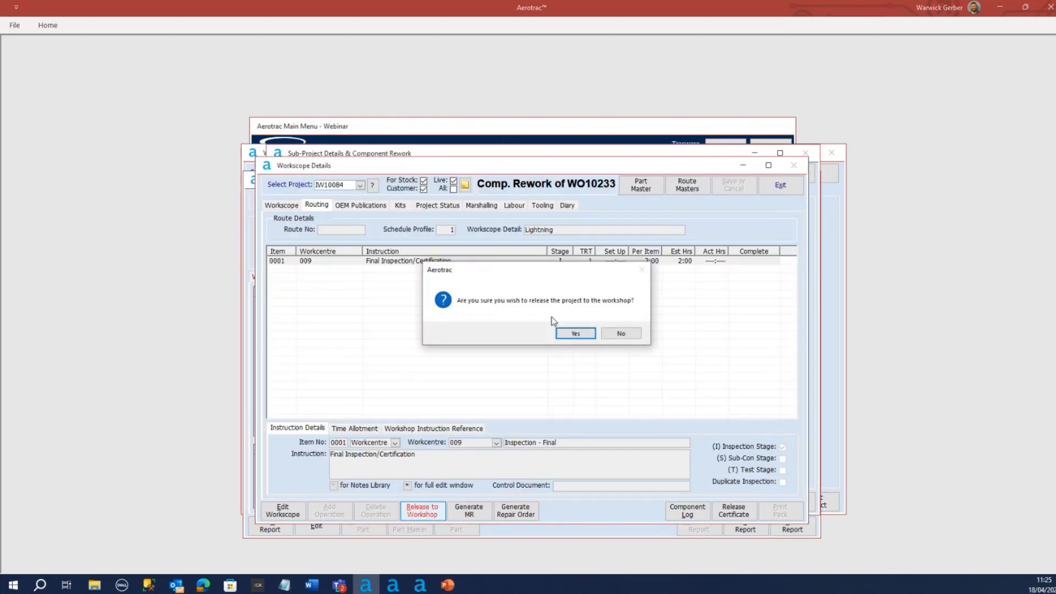
left_click(576, 334)
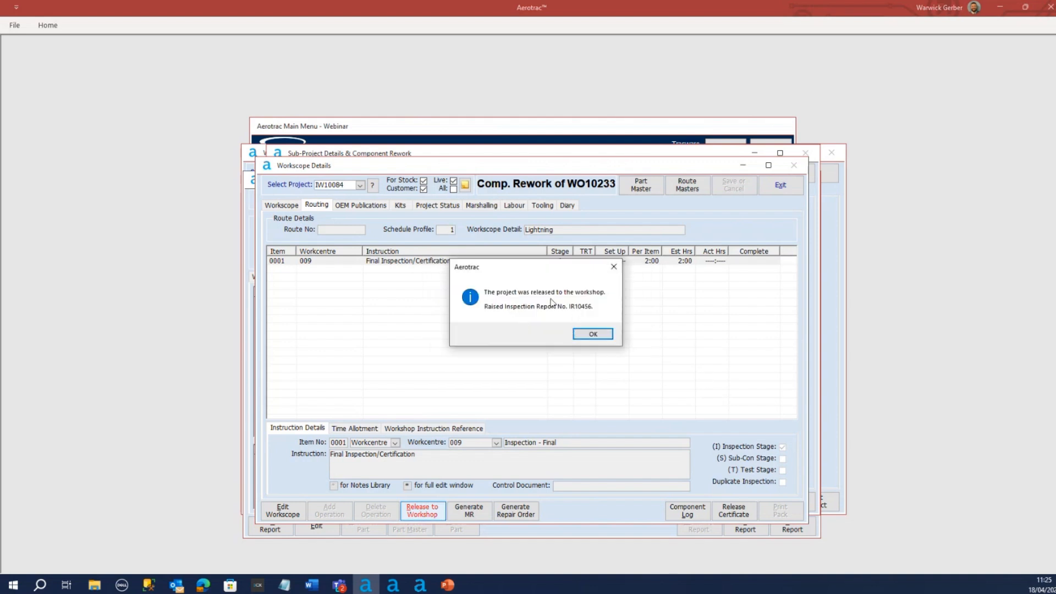
left_click(593, 335)
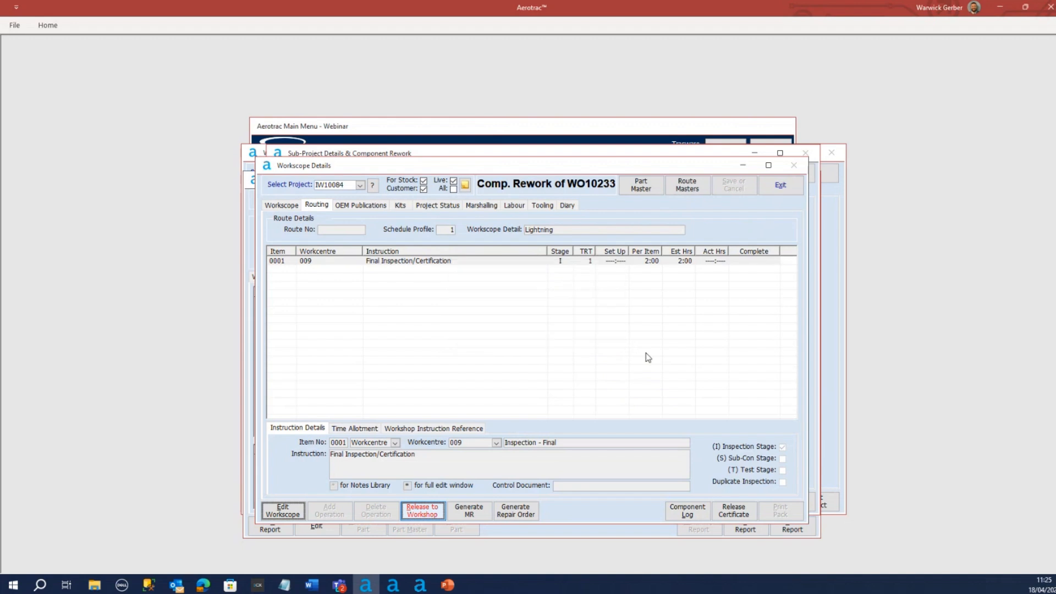
left_click(781, 186)
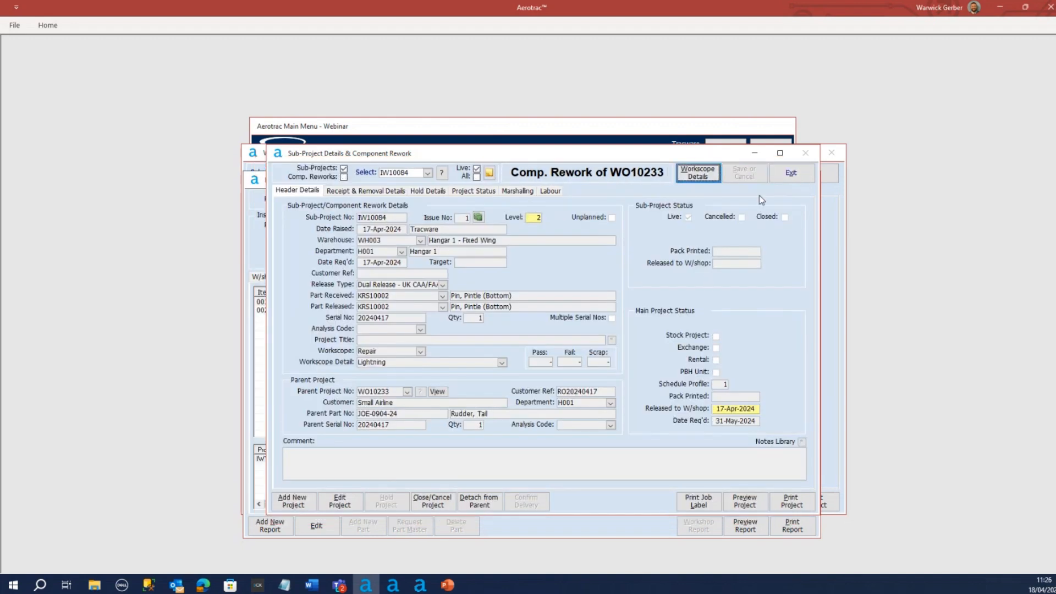
left_click(780, 176)
Reopen rework project IW10084 from the bottom pintle pin's line and select operation 0010 in its workscope routing
left_click(532, 302)
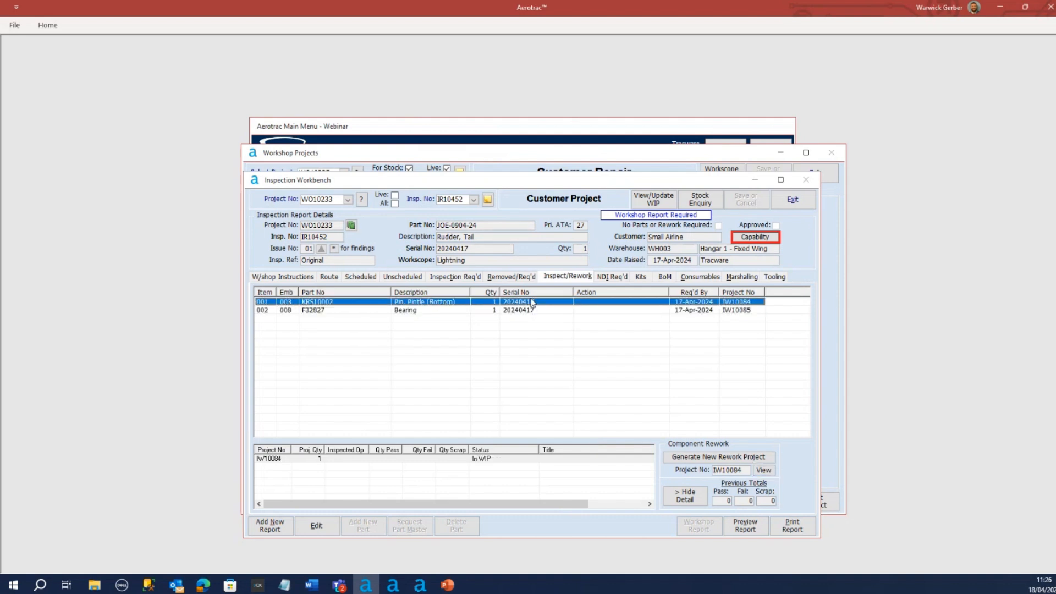
left_click(522, 310)
left_click(524, 302)
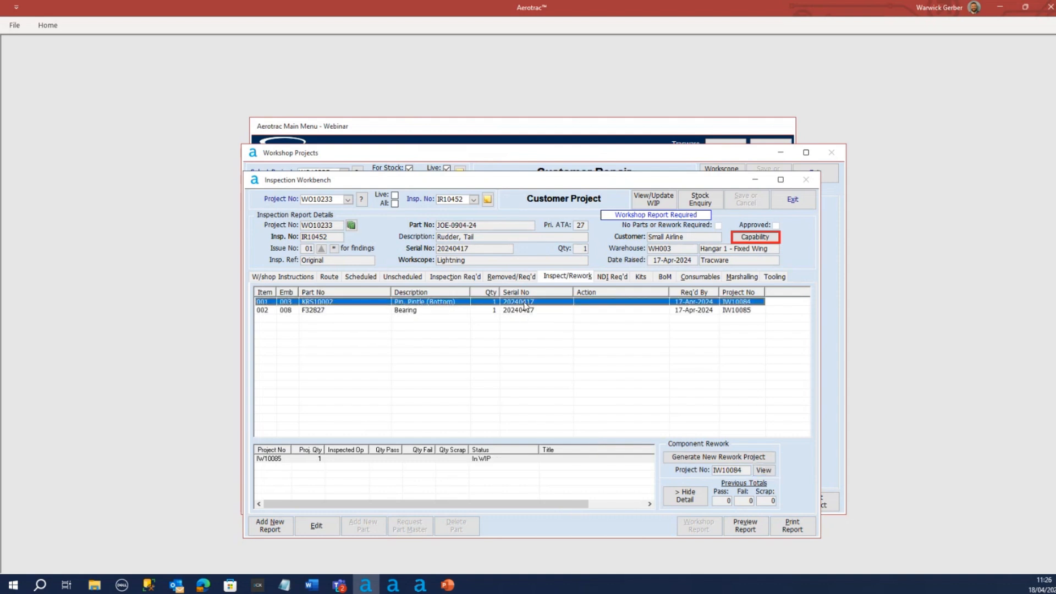
left_click(488, 460)
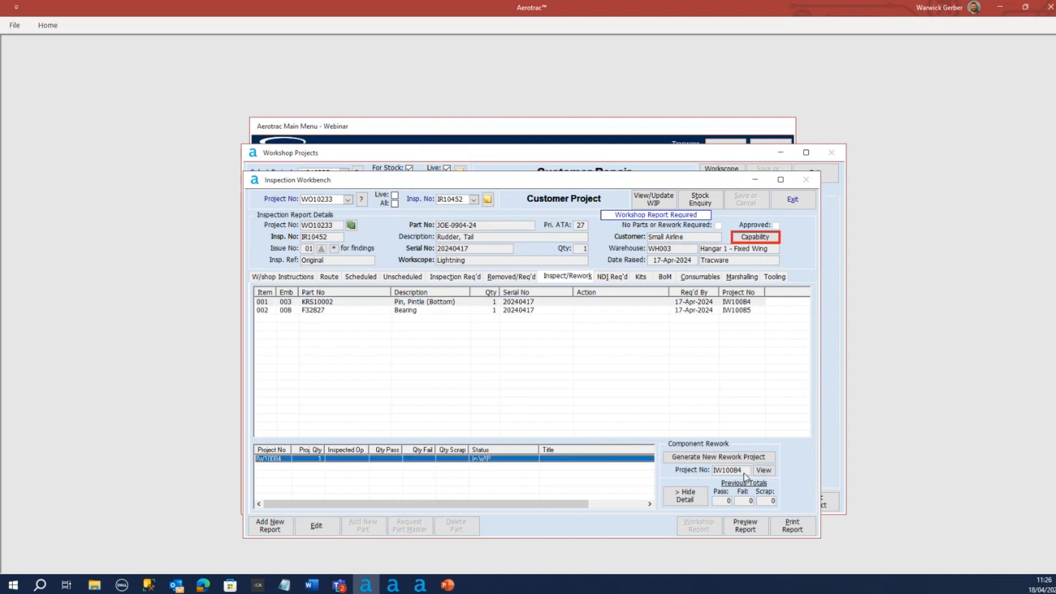
left_click(764, 471)
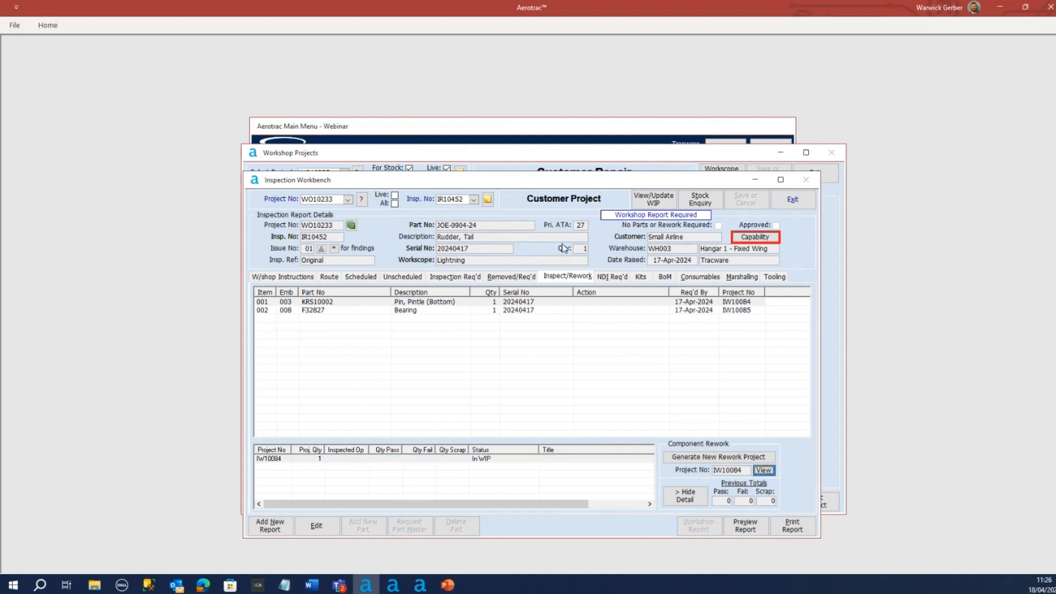
left_click_drag(576, 132, 585, 153)
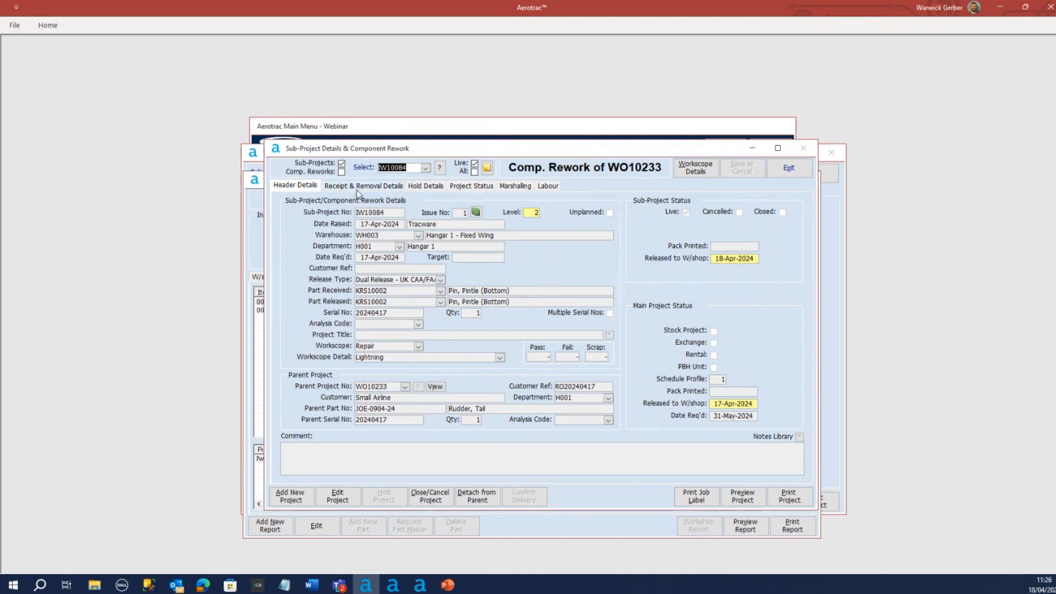
left_click(696, 168)
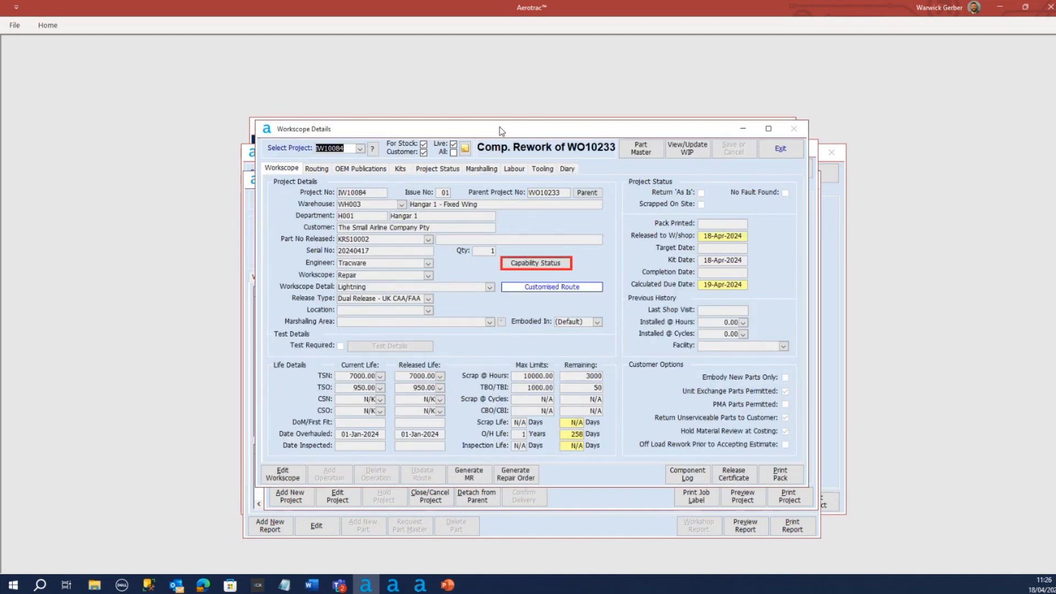
left_click_drag(498, 132, 508, 152)
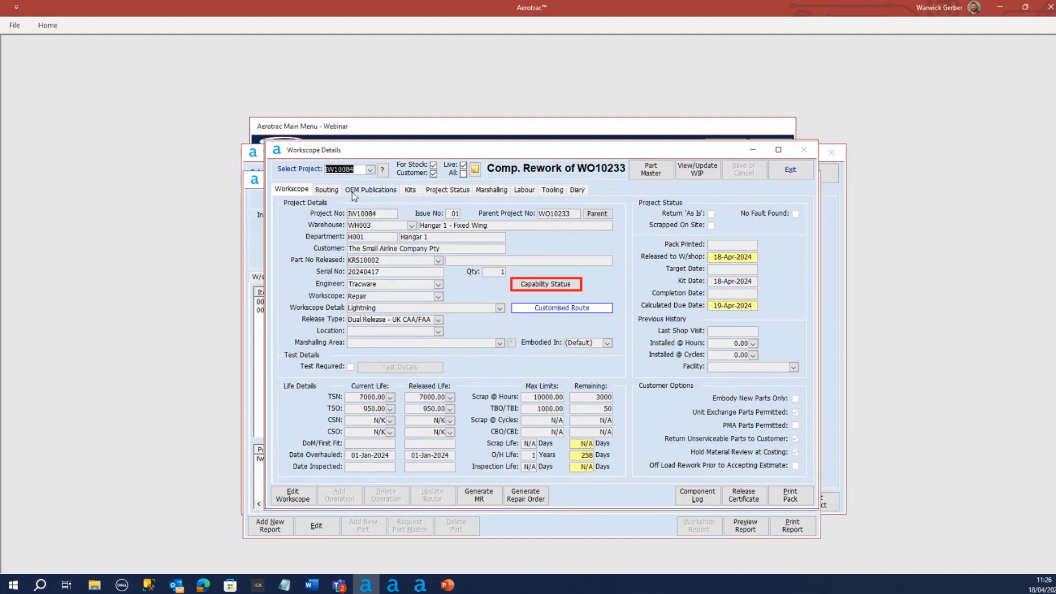
left_click(327, 190)
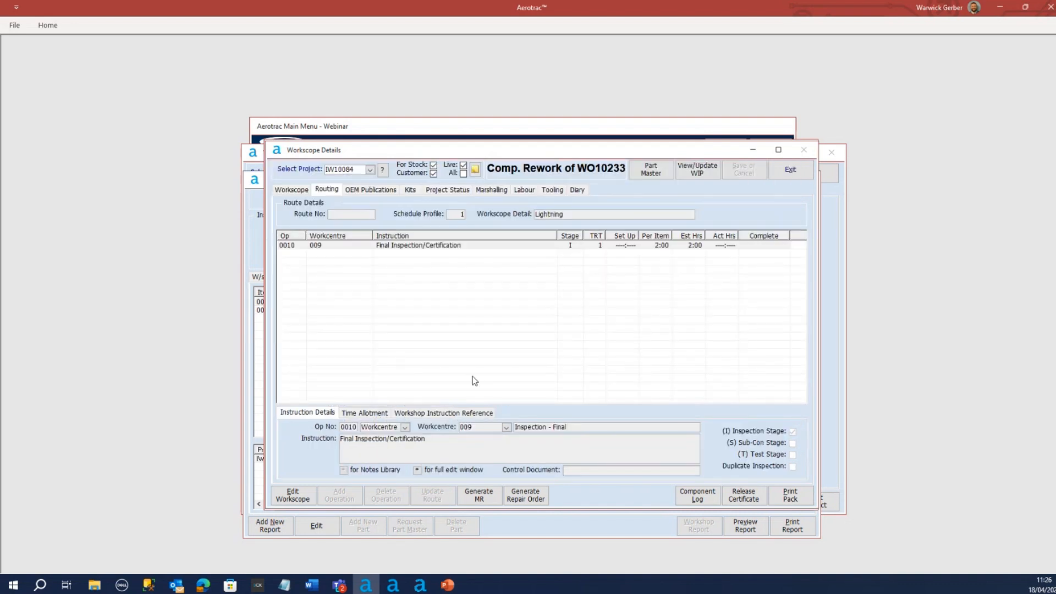
left_click(437, 248)
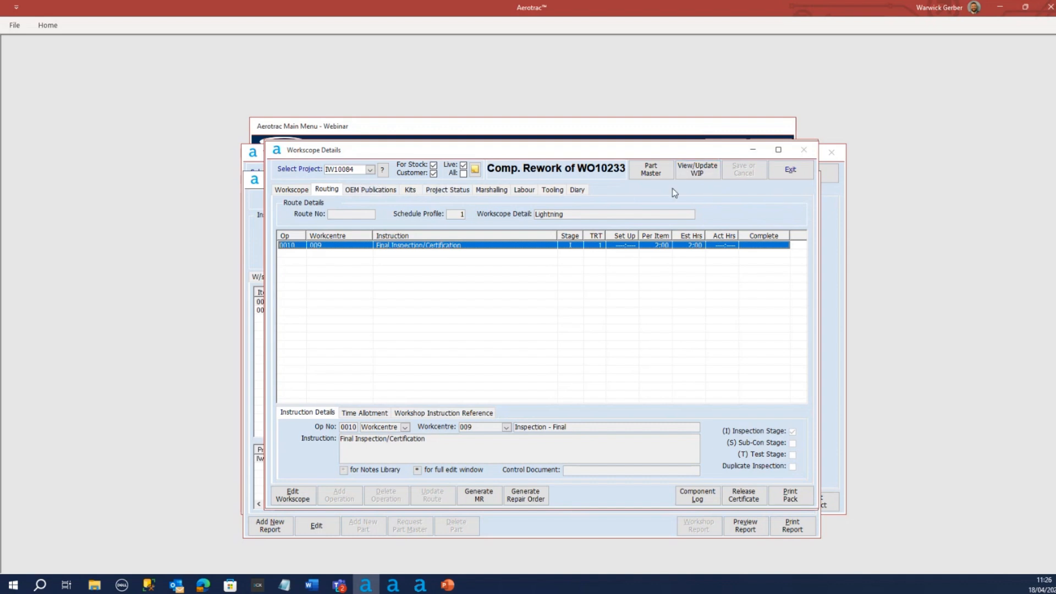
In IW10084's WIP schedule, record operation 0010 as completed on 18-Apr-2024, choose the person who completed it, and save
left_click(697, 171)
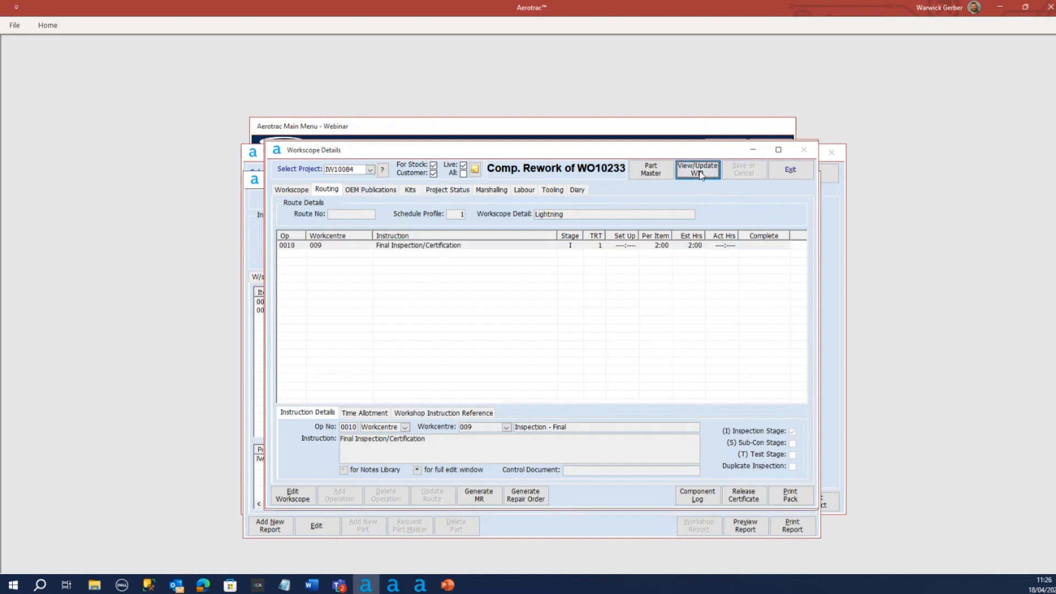
left_click(366, 250)
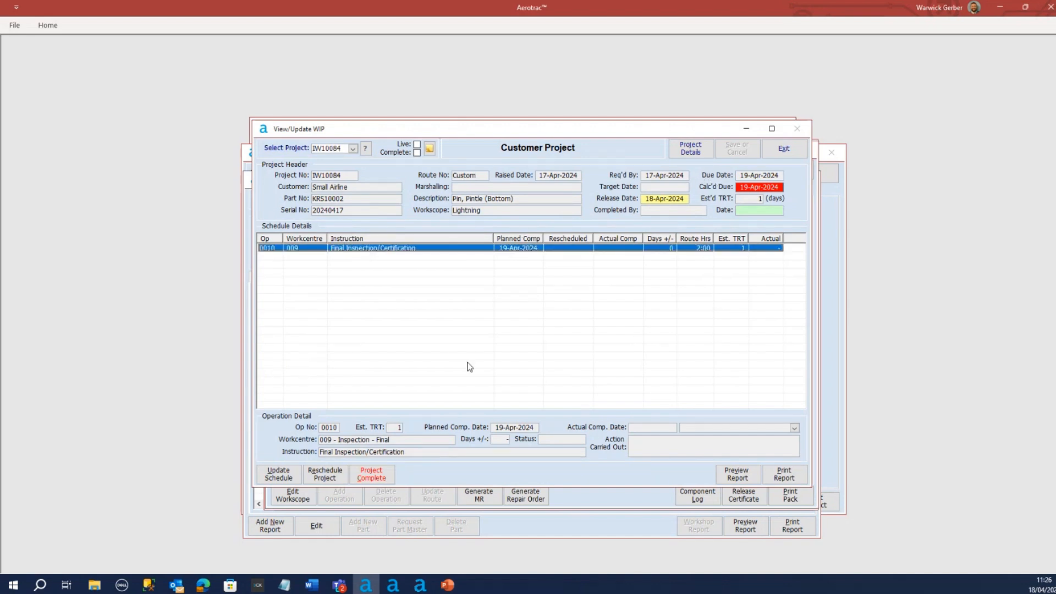
left_click(278, 477)
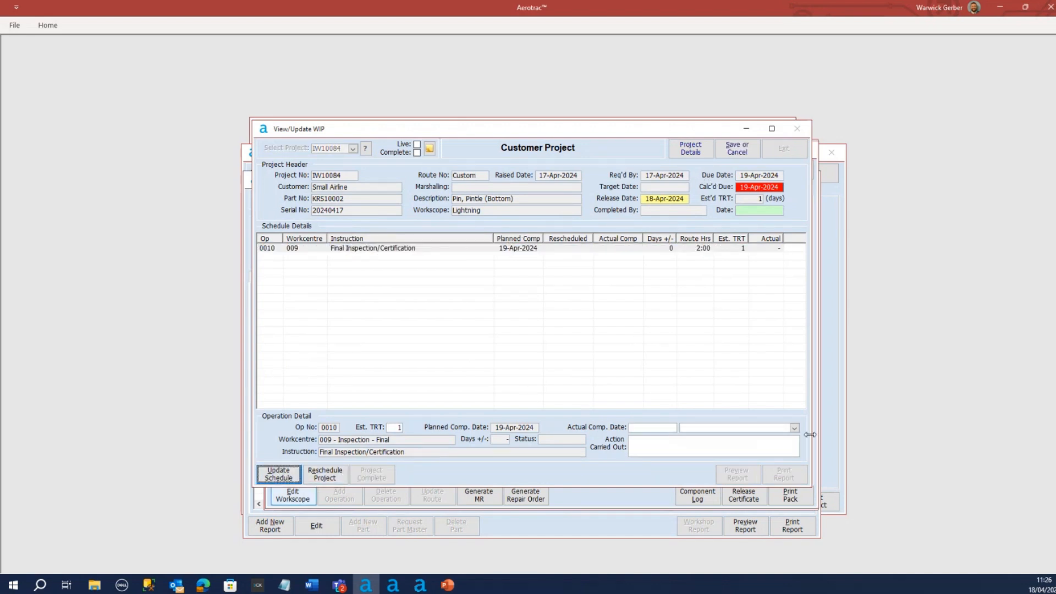
left_click(795, 428)
left_click(796, 428)
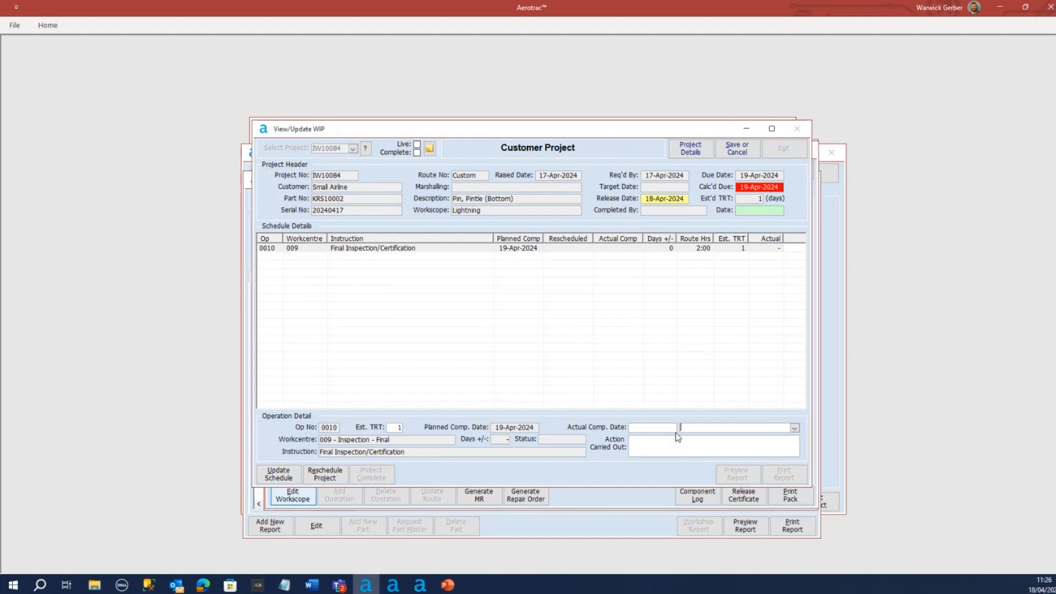
left_click(669, 428)
left_click(683, 428)
left_click(641, 523)
left_click(795, 428)
left_click(728, 455)
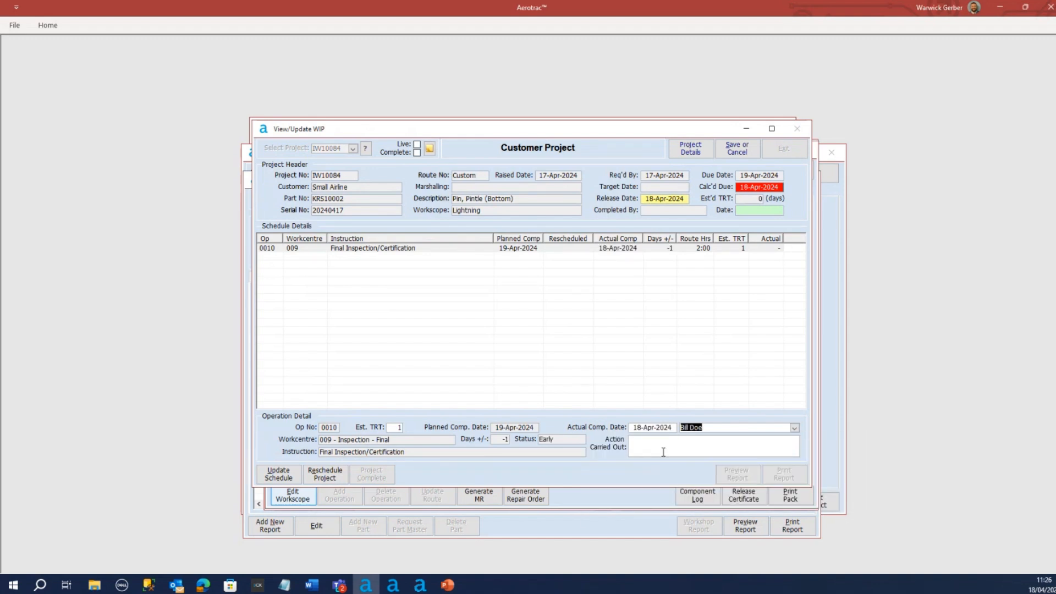
left_click(648, 446)
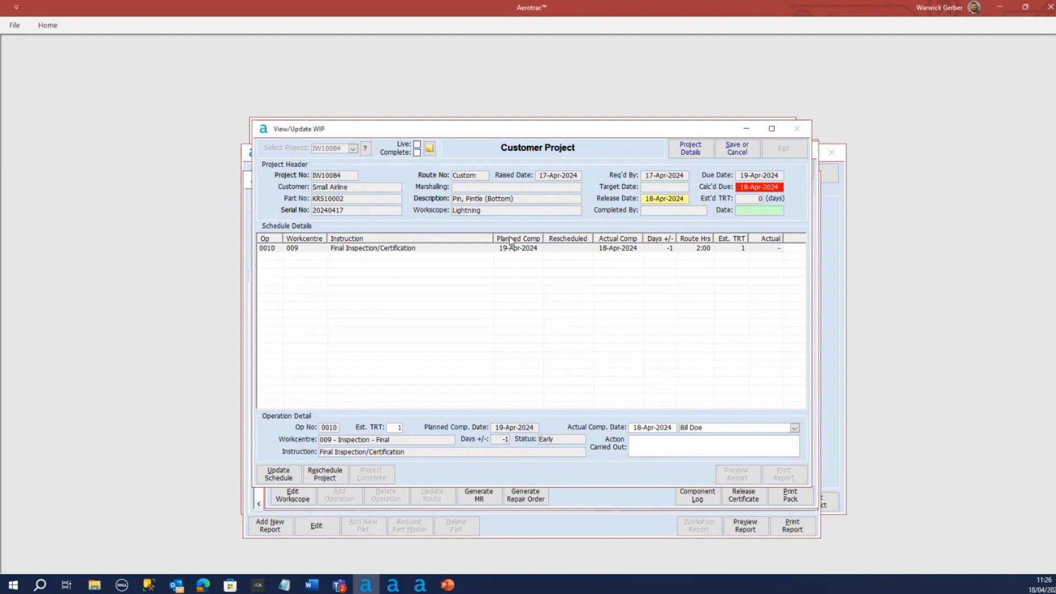
left_click(737, 148)
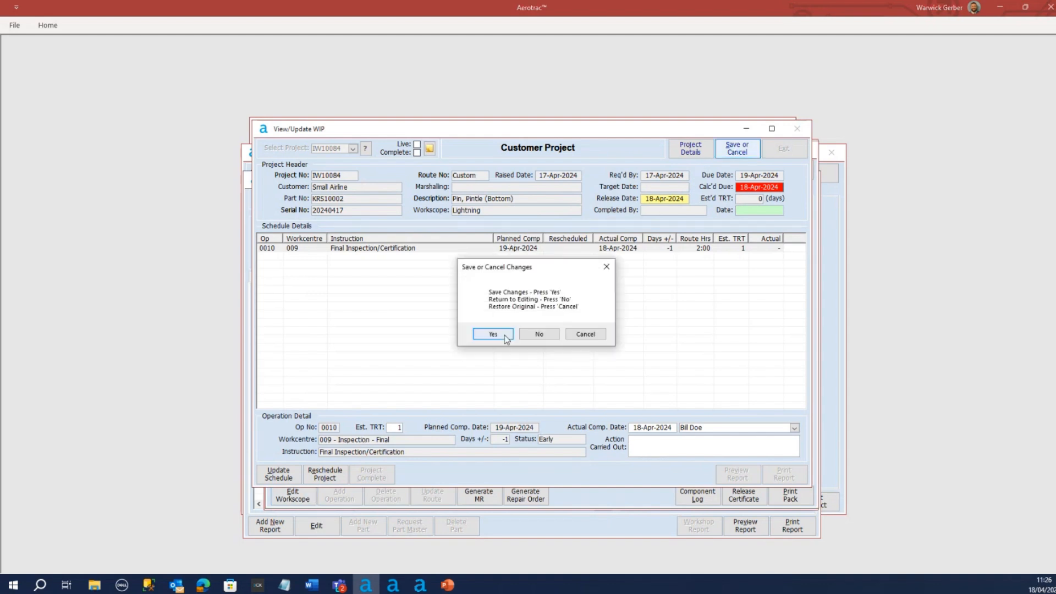
left_click(502, 337)
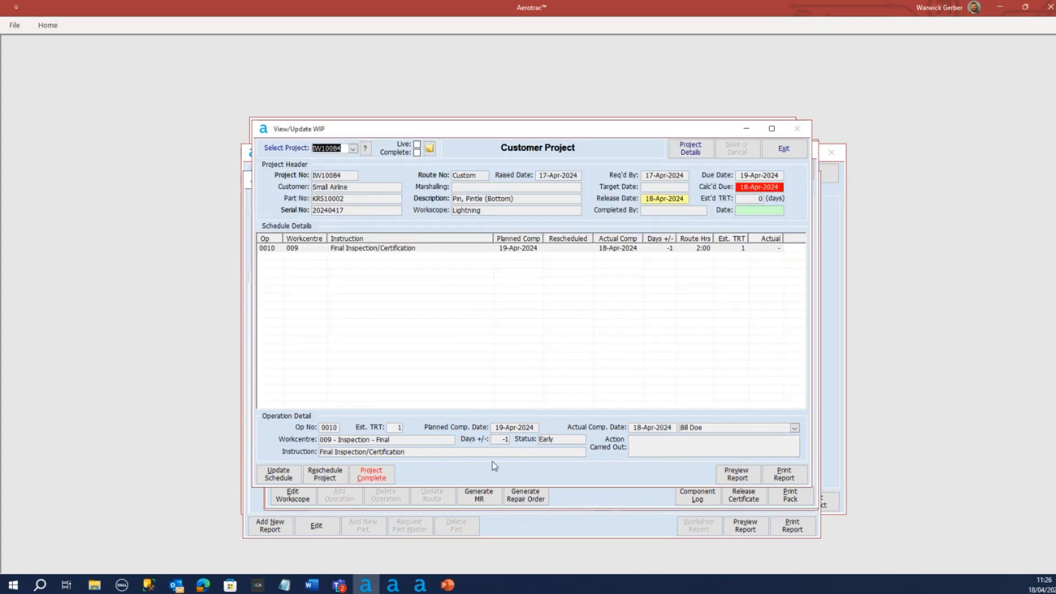
Start completing project IW10084, decline to continue past the inspection warning, and review operation 0010's instruction and time allotment details
left_click(369, 476)
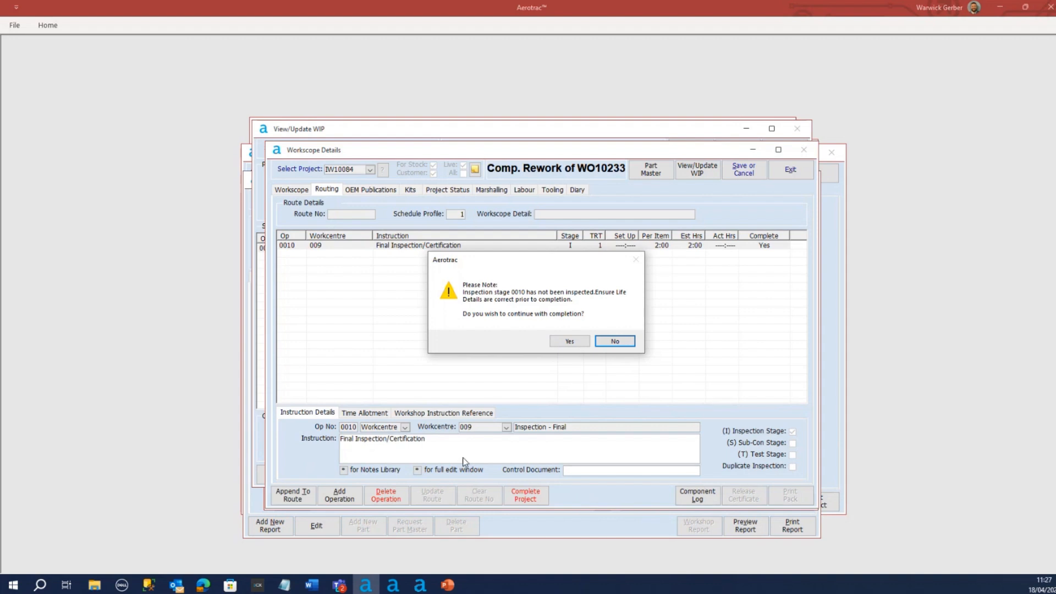
left_click(615, 342)
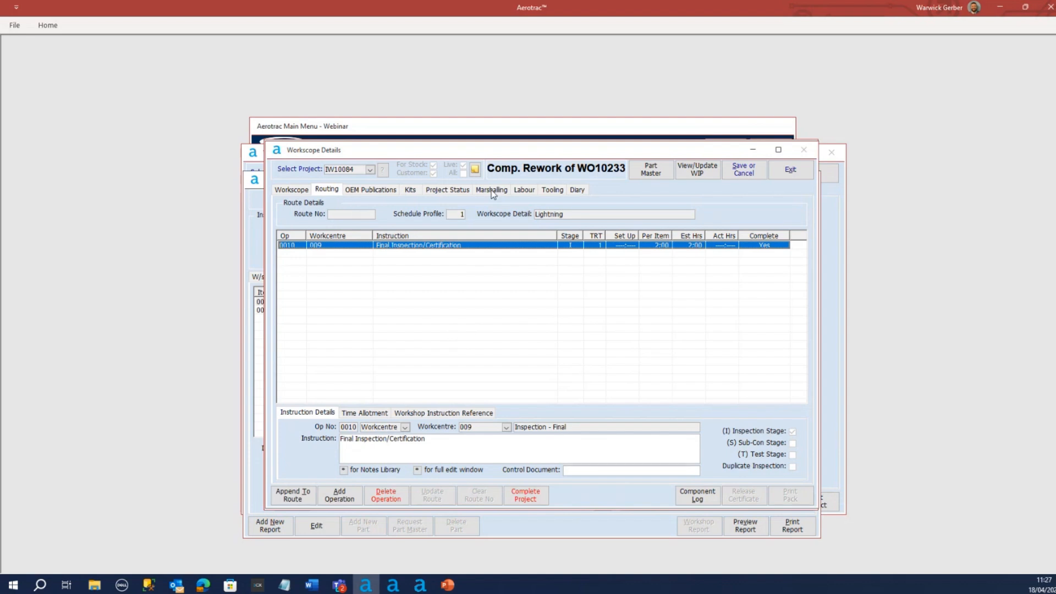
left_click(336, 192)
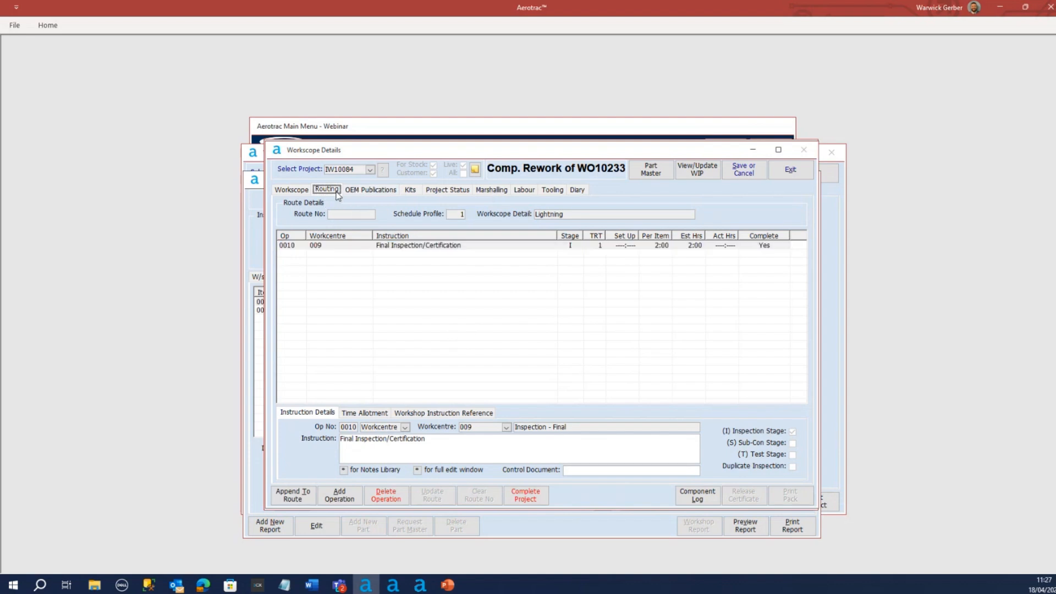
left_click(461, 247)
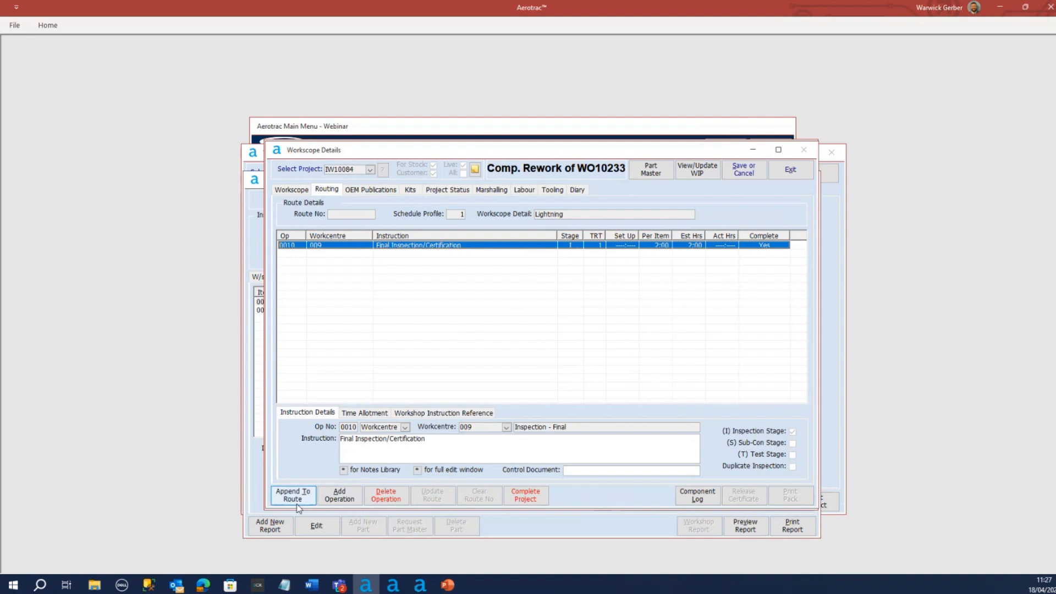
left_click(365, 413)
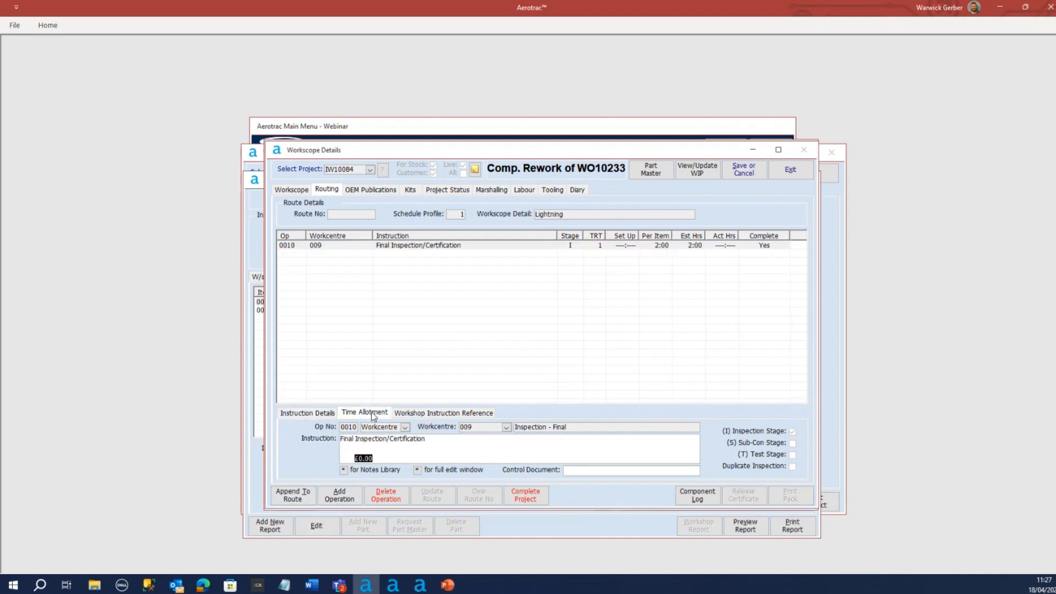
left_click(409, 413)
left_click(308, 414)
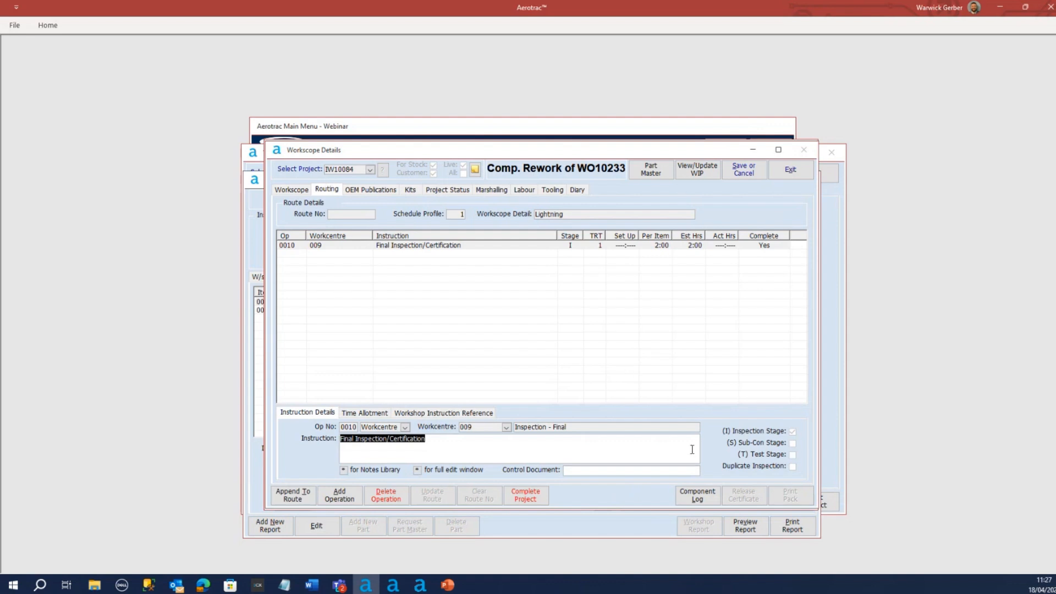
Complete project IW10084 with completion date 18-Apr-2024, accepting the uninspected stage, save, and return to its sub-project details
left_click(527, 496)
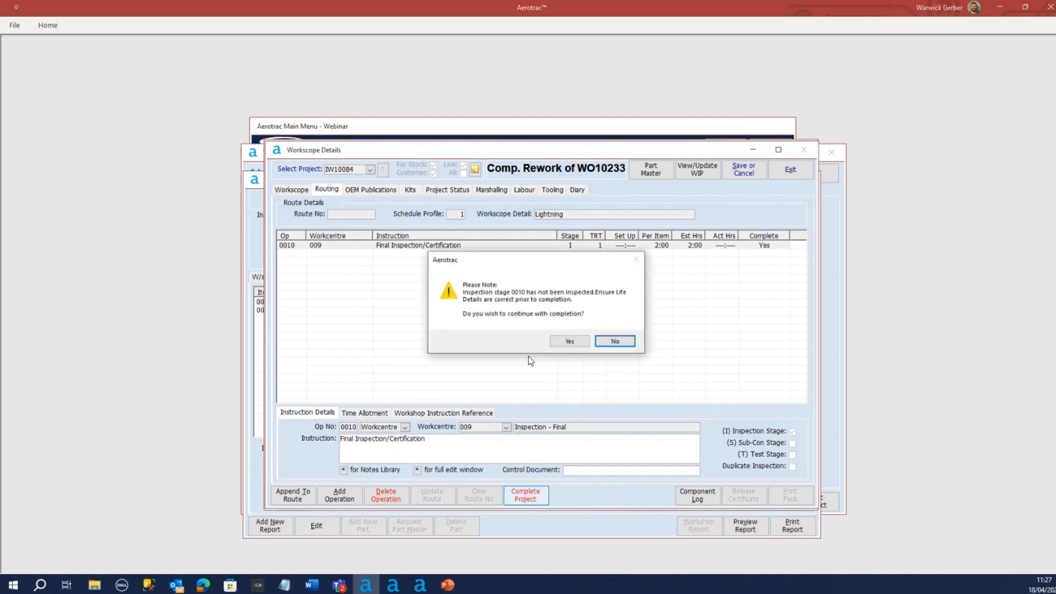
left_click(570, 342)
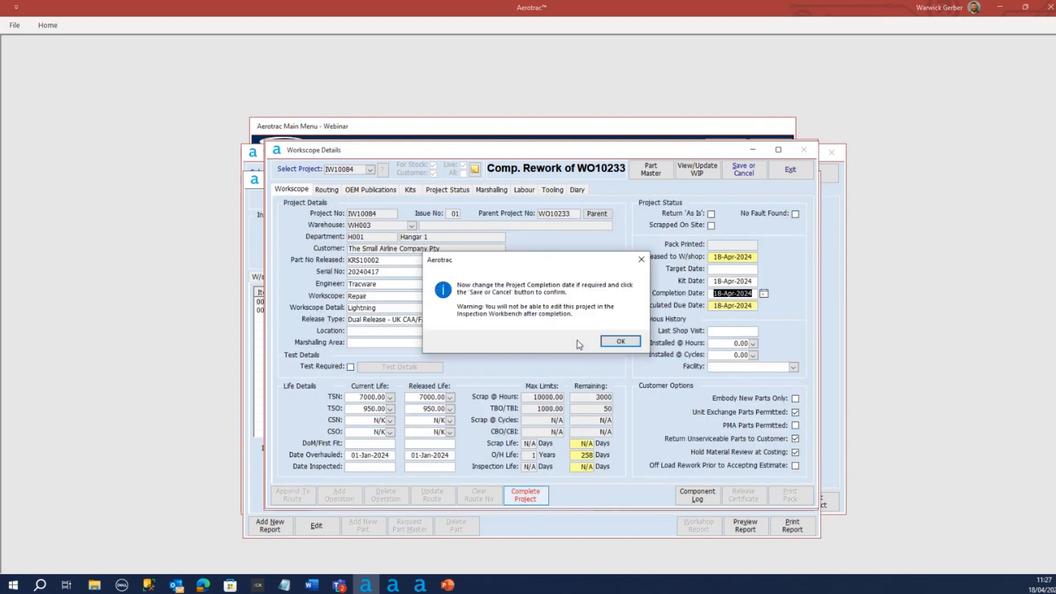
left_click(621, 341)
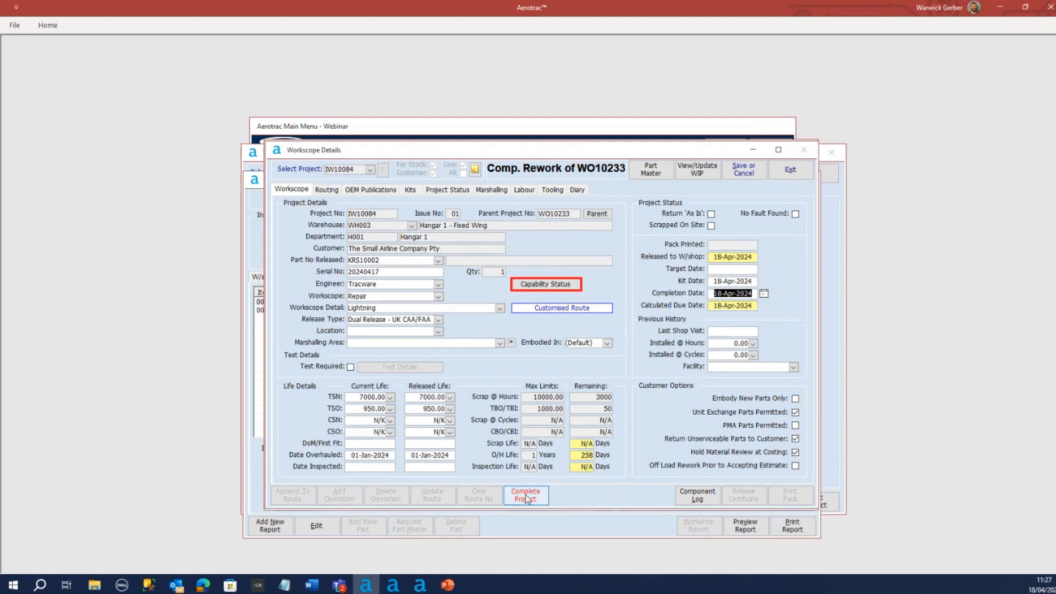
left_click(744, 169)
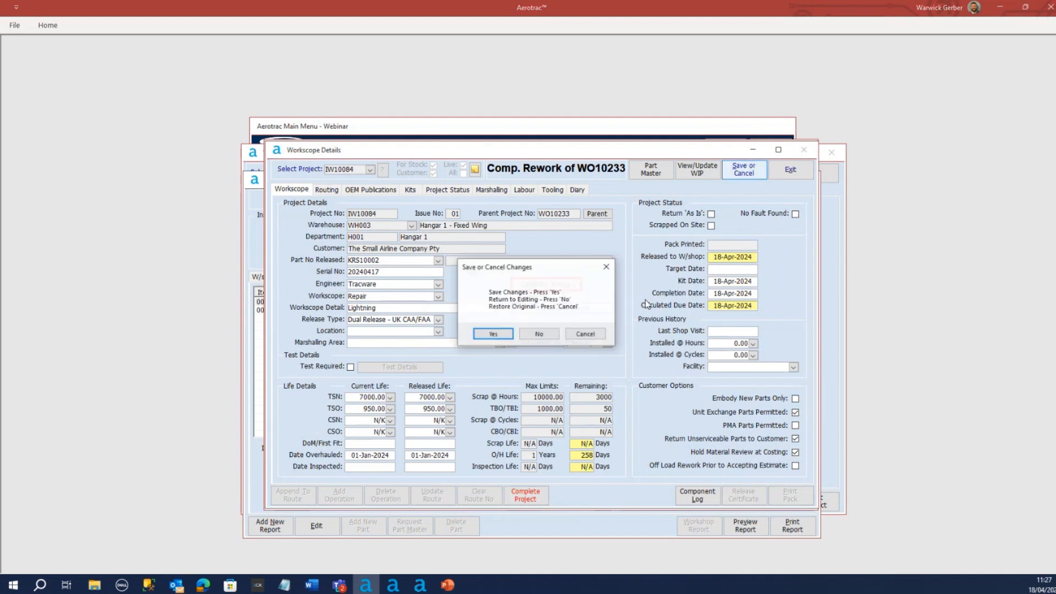
left_click(485, 332)
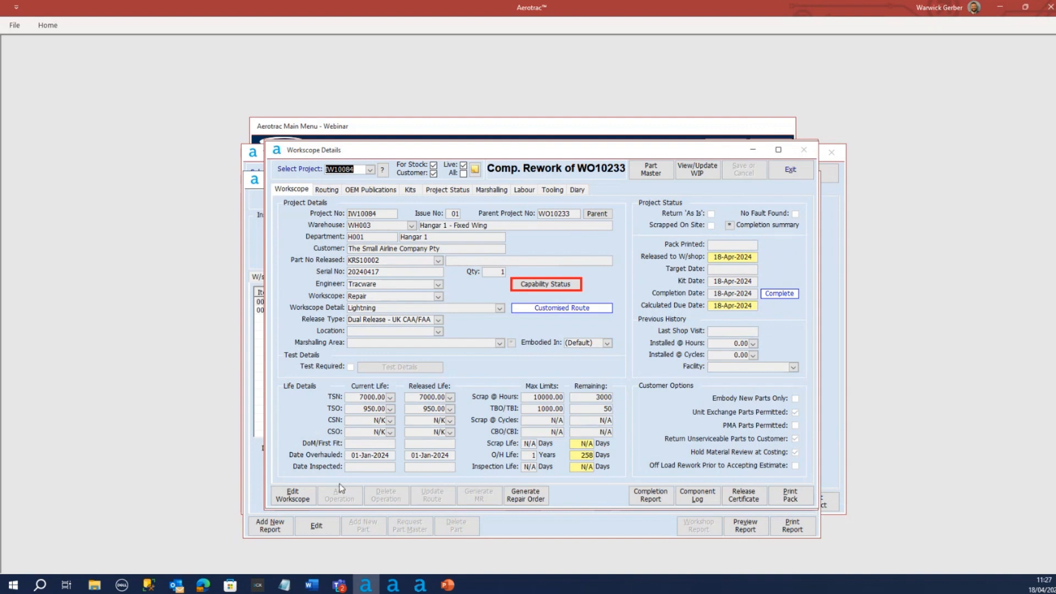
left_click_drag(470, 153, 473, 161)
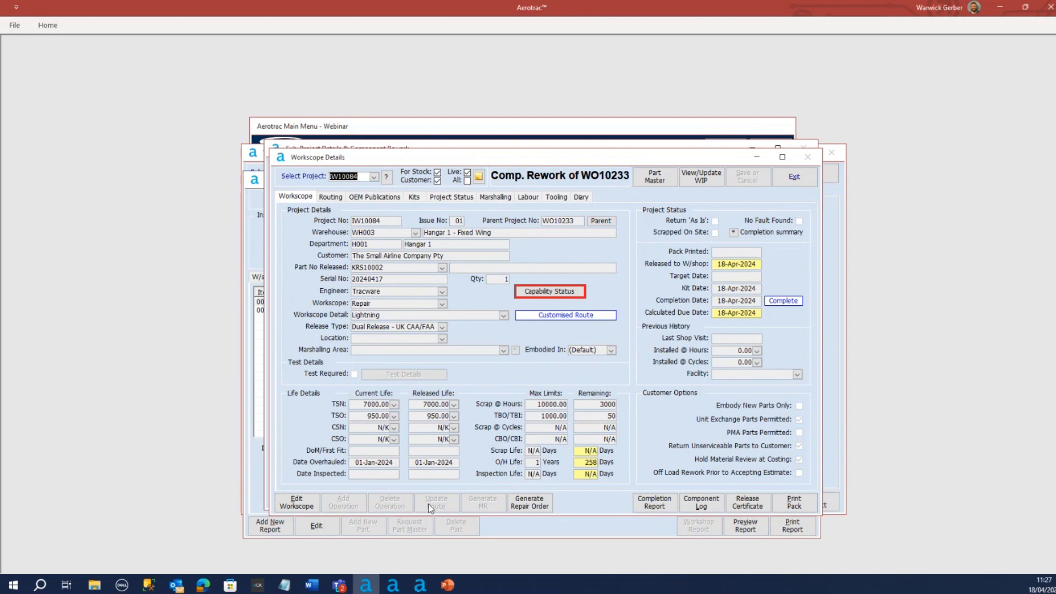
left_click(795, 177)
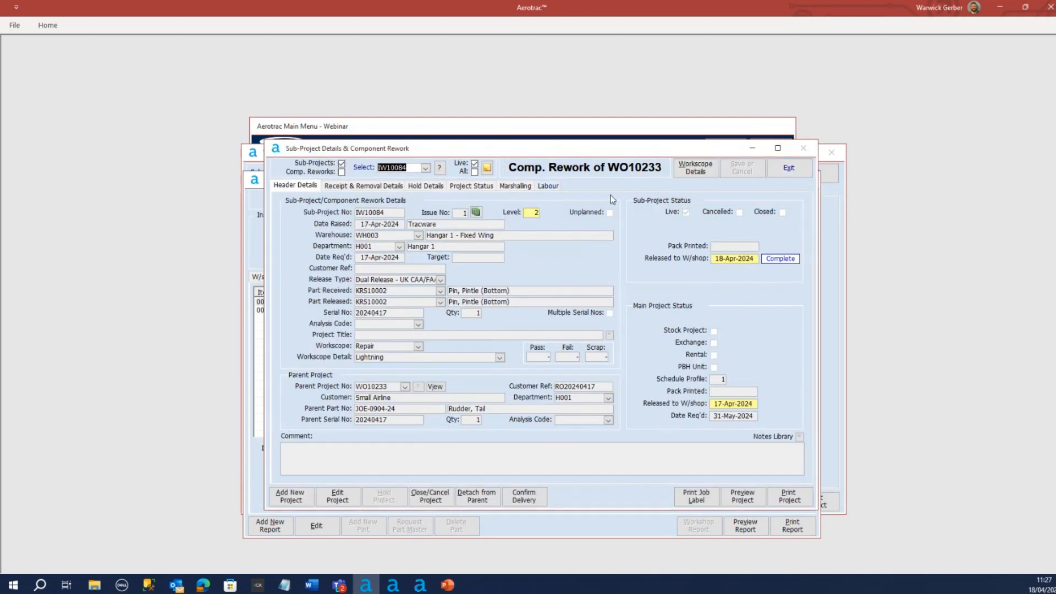
Return to the Inspection Workbench and show the rework project status details for the bottom pintle pin and bearing lines
left_click(788, 169)
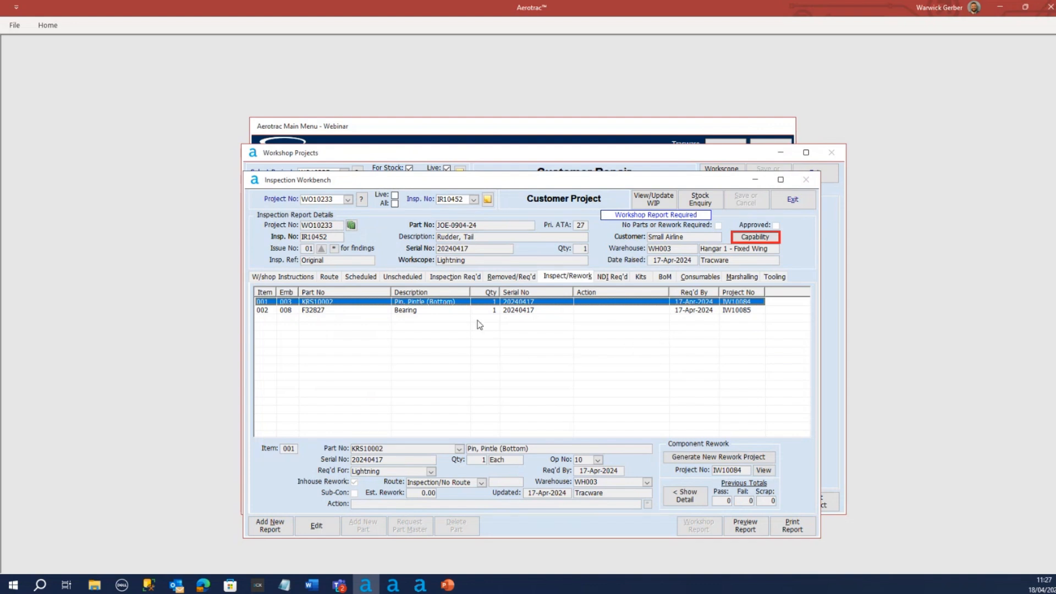
left_click(438, 311)
left_click(440, 303)
left_click(685, 496)
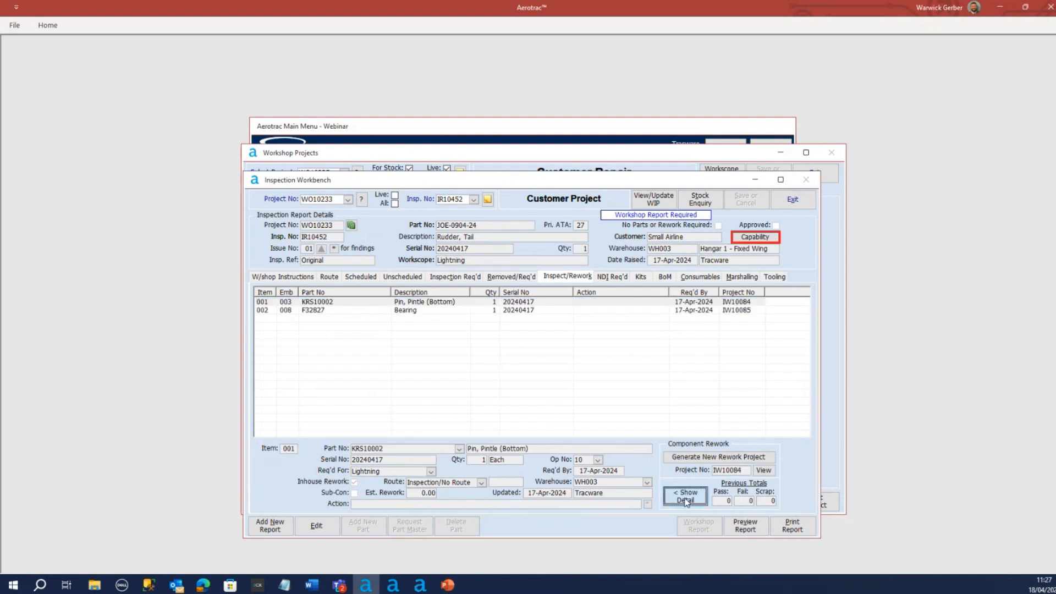
left_click(500, 459)
left_click(445, 312)
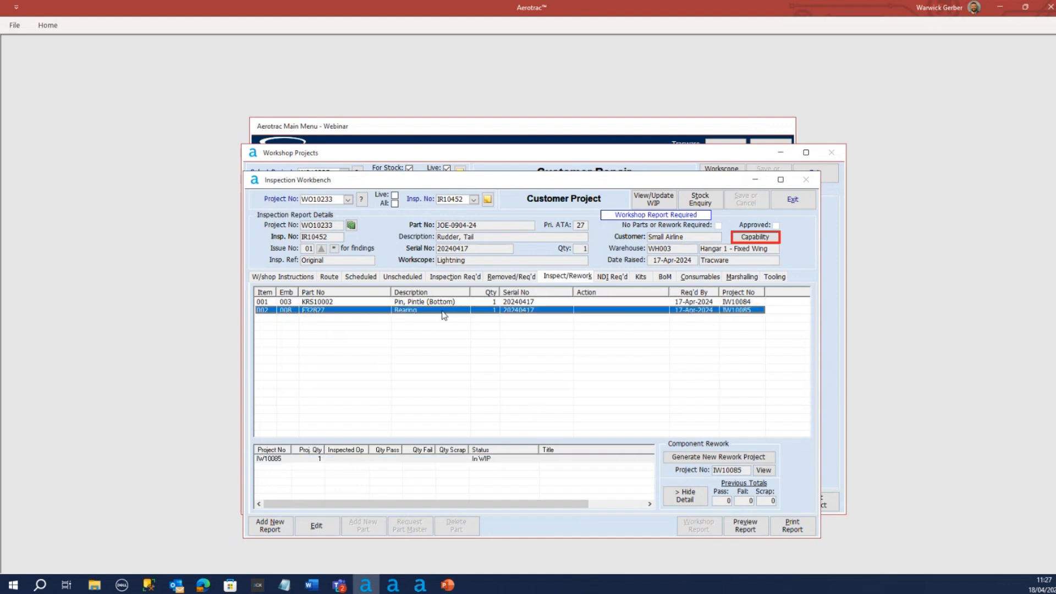
Open the bearing's rework project IW10085 from its line and select operation 0010 in its WIP schedule
left_click(763, 470)
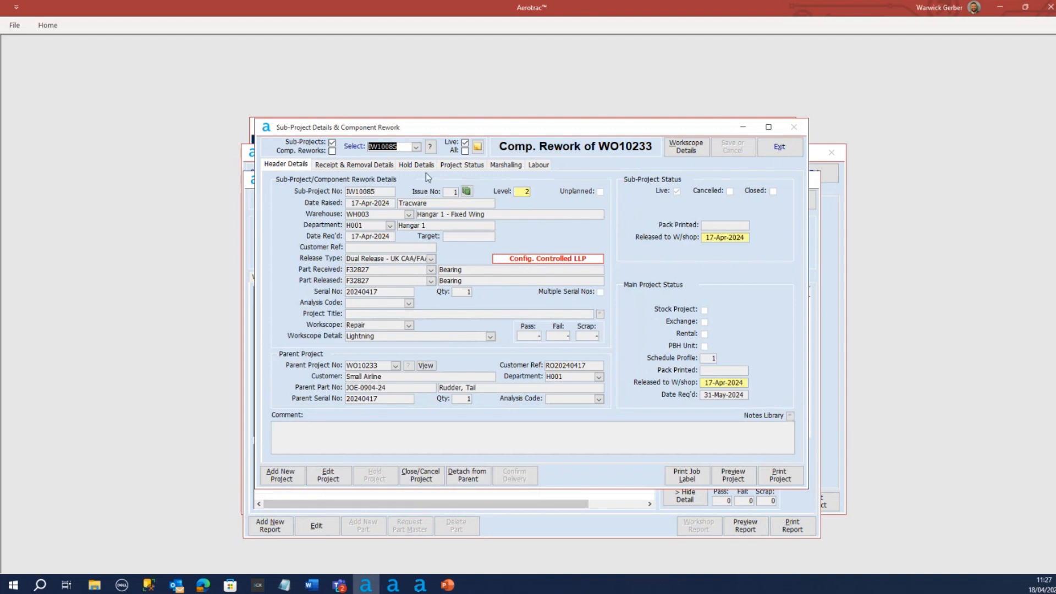
left_click(677, 149)
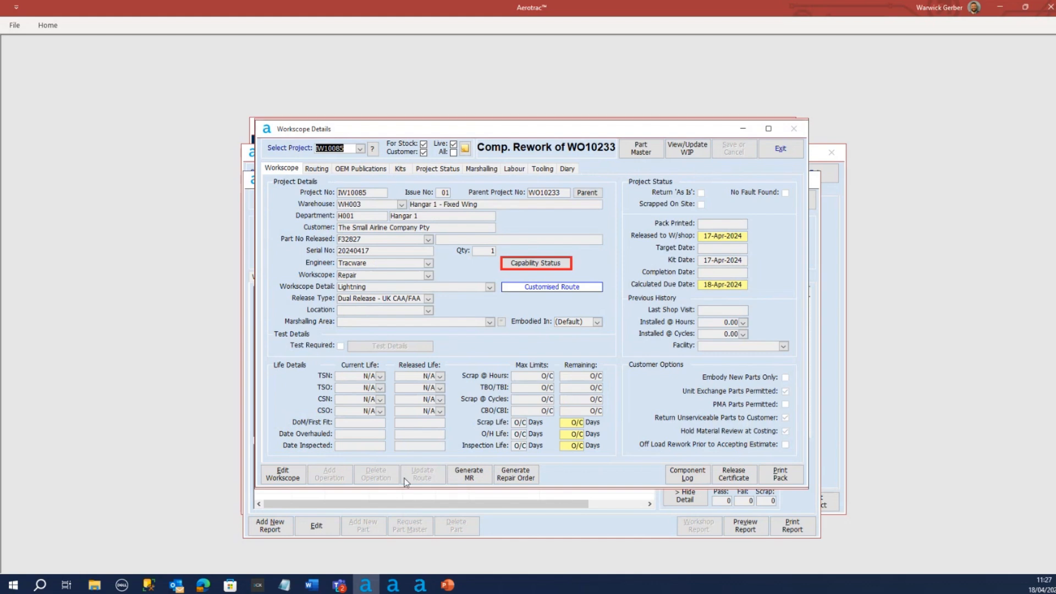
left_click(688, 149)
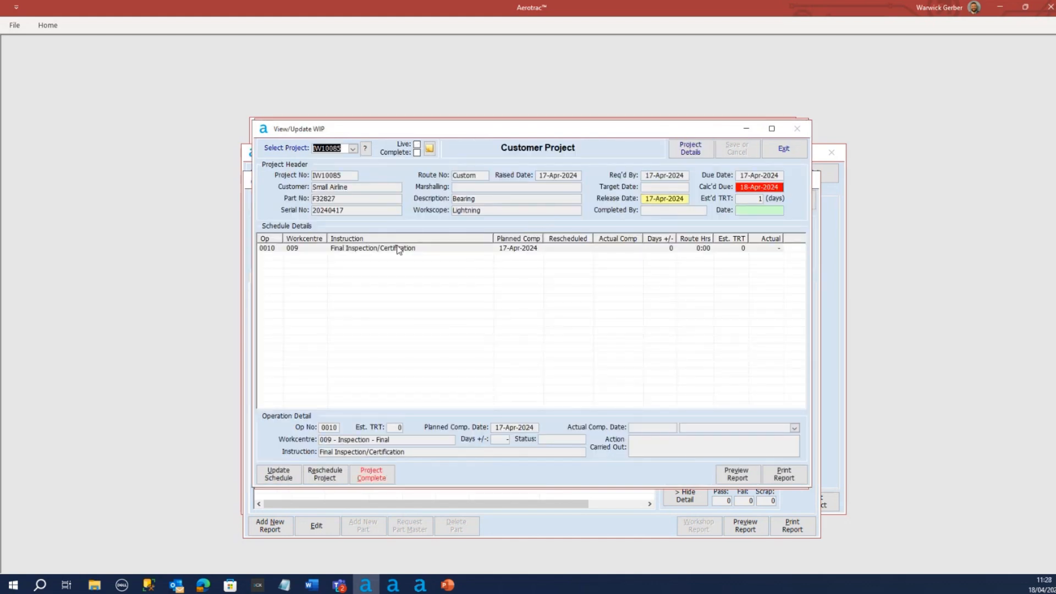
left_click(399, 249)
Start completing project IW10085 with completion date 18-Apr-2024, continuing past the warnings about unfinished work
left_click(372, 474)
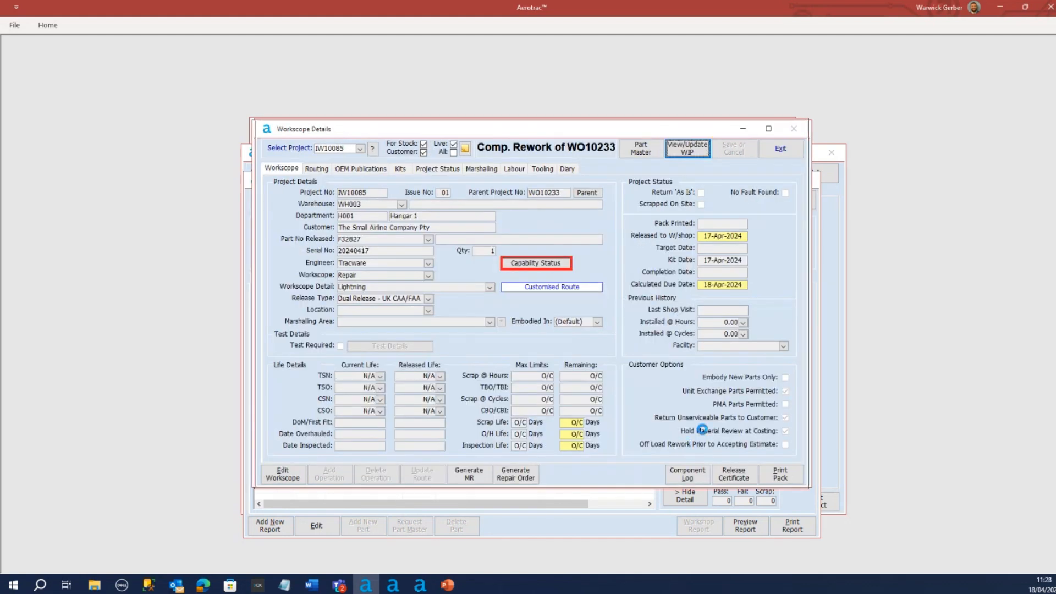
left_click(570, 340)
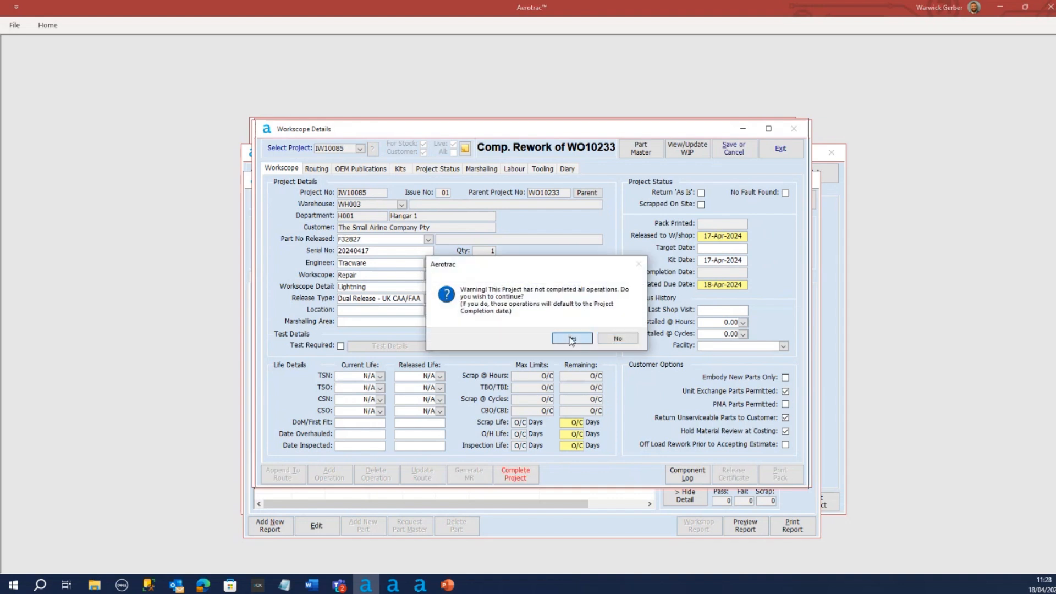
left_click(572, 340)
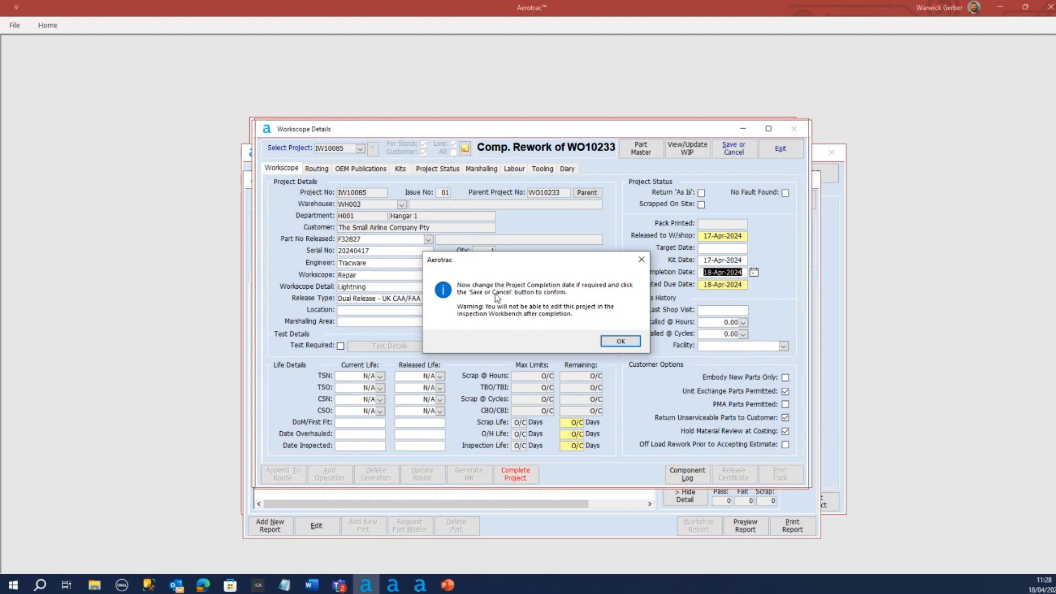
left_click(621, 341)
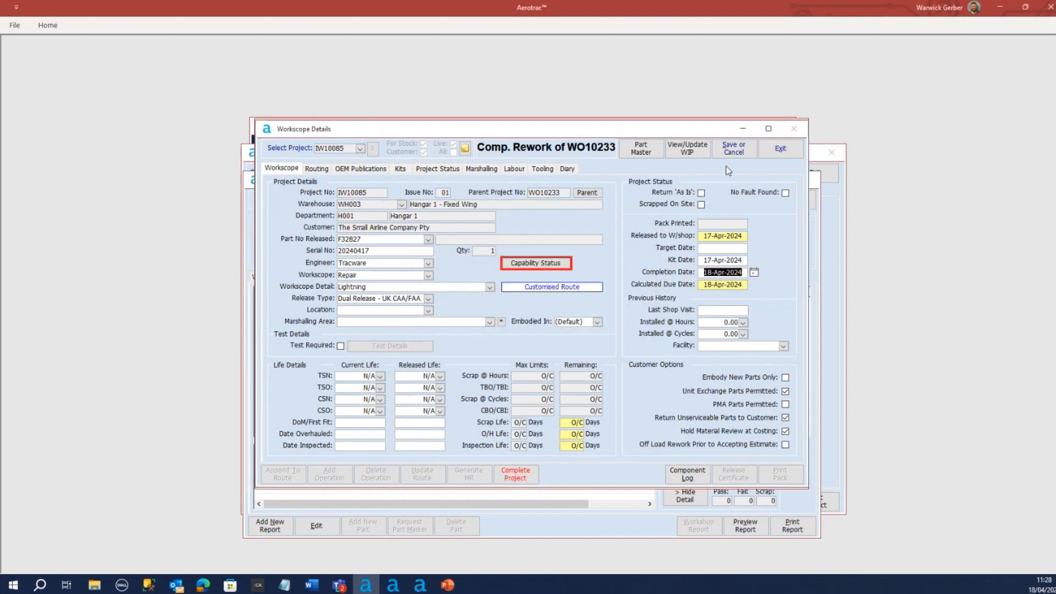
Set the released TSO to 0, save the completion of IW10085, and return to the Inspection Workbench
left_click(440, 376)
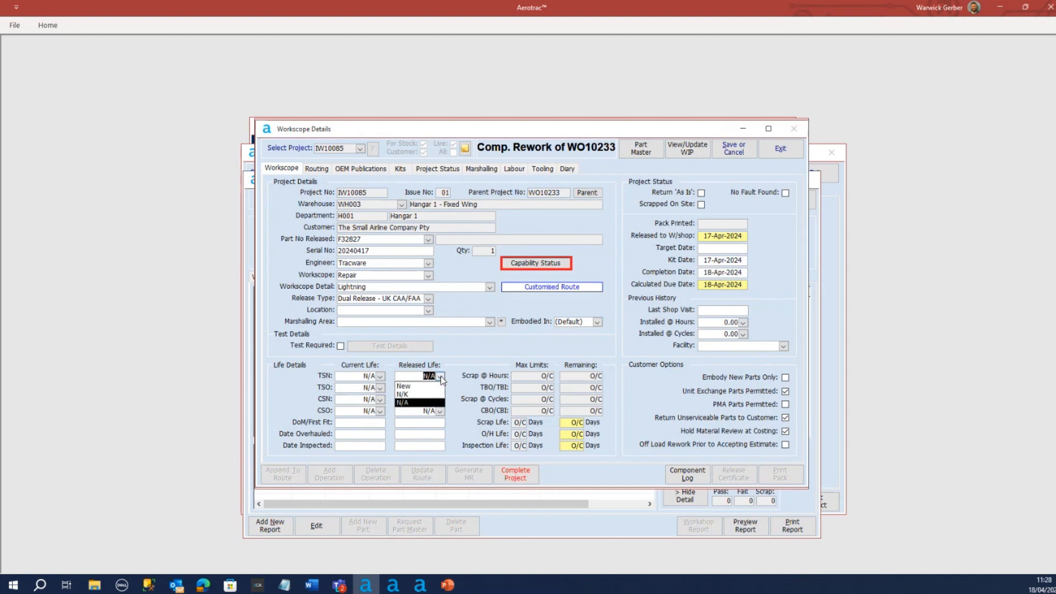
left_click(440, 377)
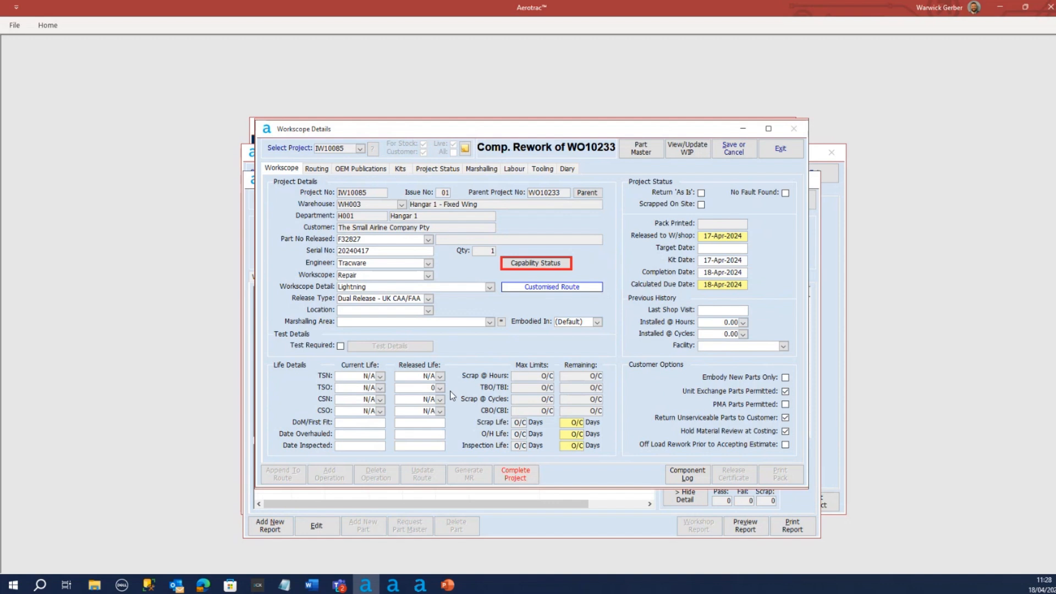
left_click(741, 159)
left_click(496, 337)
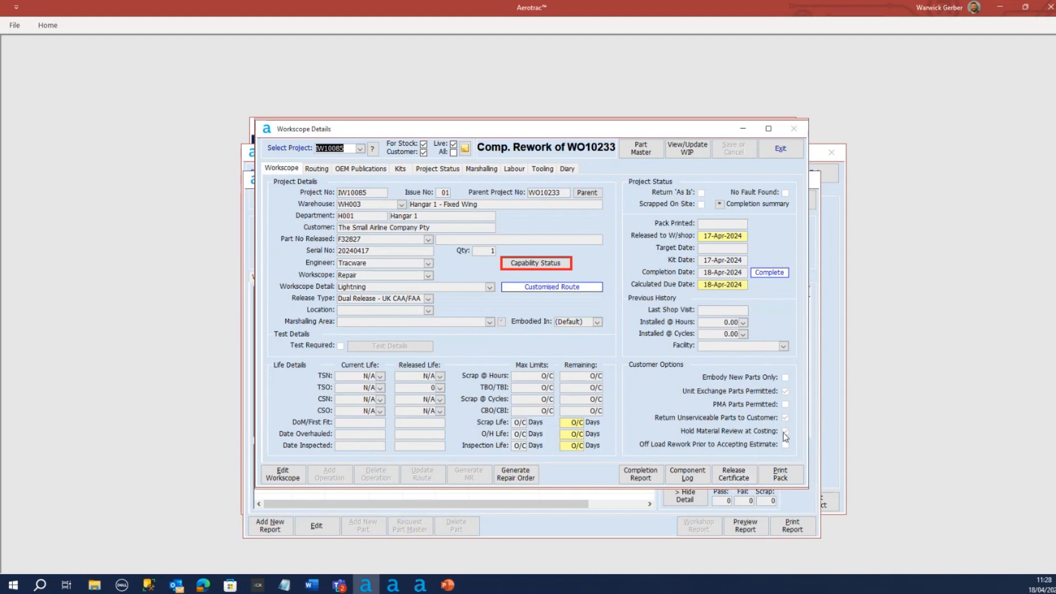
left_click(784, 153)
left_click(780, 150)
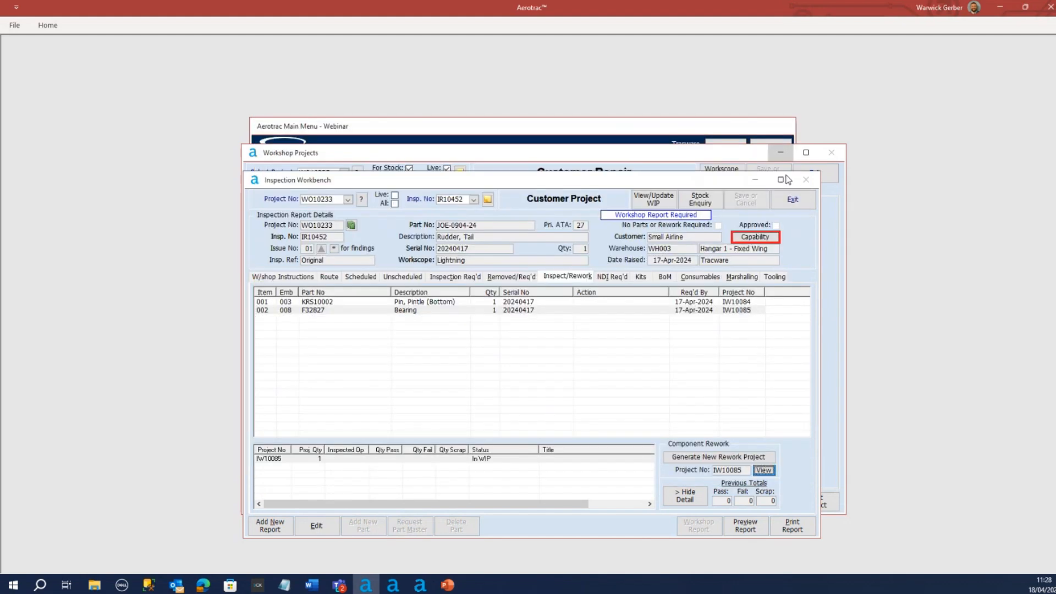
Close the Inspection Workbench, reload workshop project WO10233, and view the BoM sub-projects in its workscope details
left_click(800, 202)
left_click(816, 174)
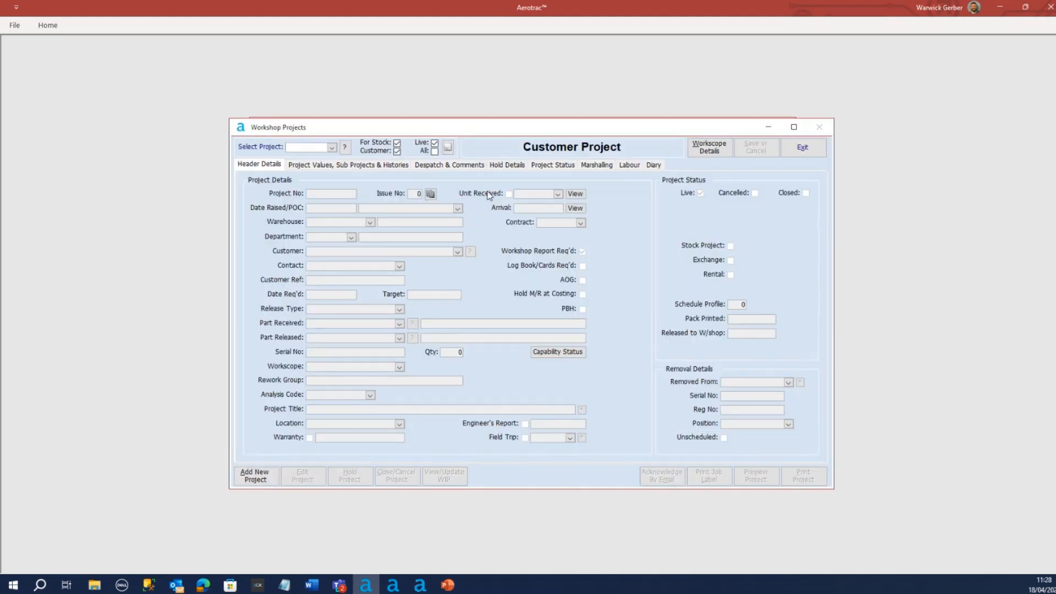
left_click(332, 148)
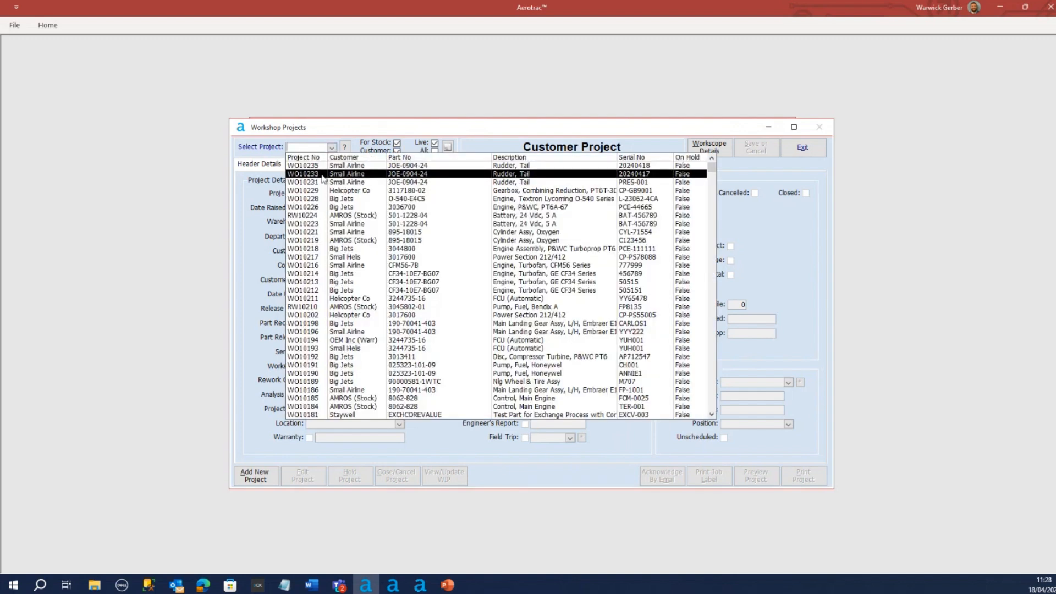
left_click(344, 174)
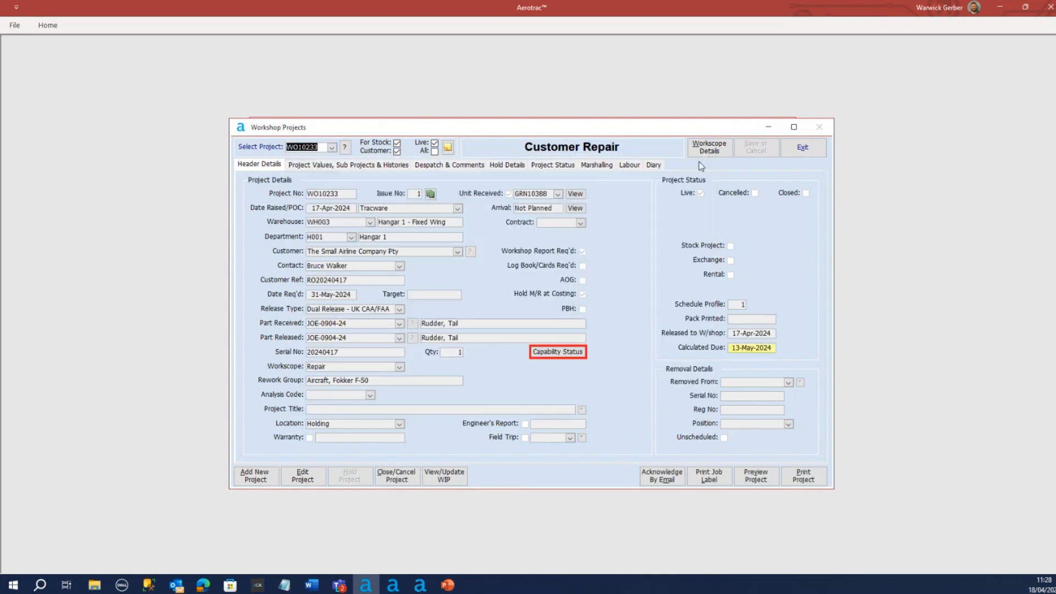
left_click(709, 147)
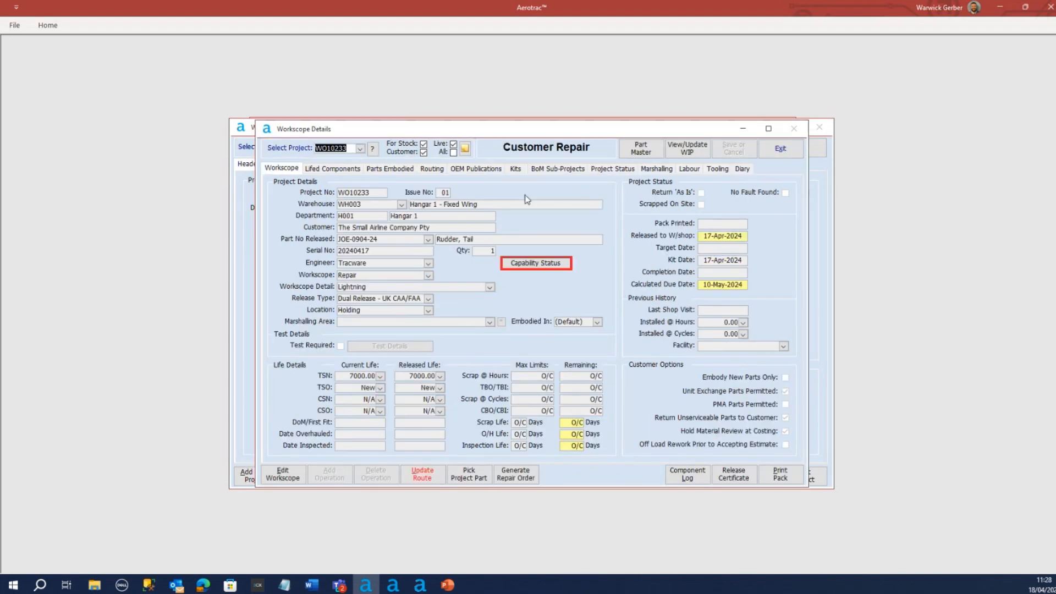
left_click(556, 169)
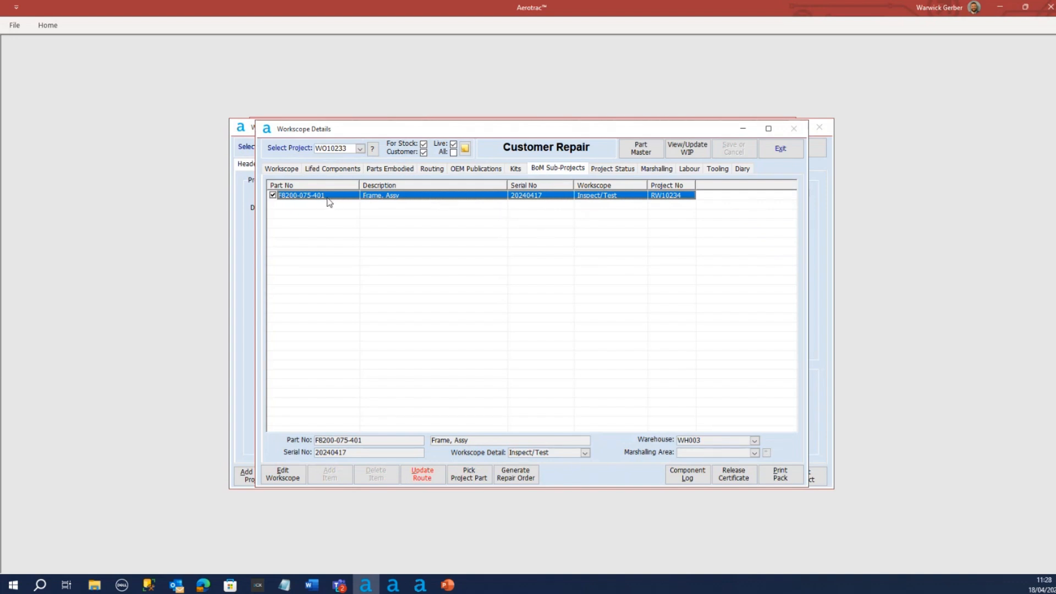
Review WO10233's lifed components and close the project, returning to the main menu
left_click_drag(518, 136, 524, 140)
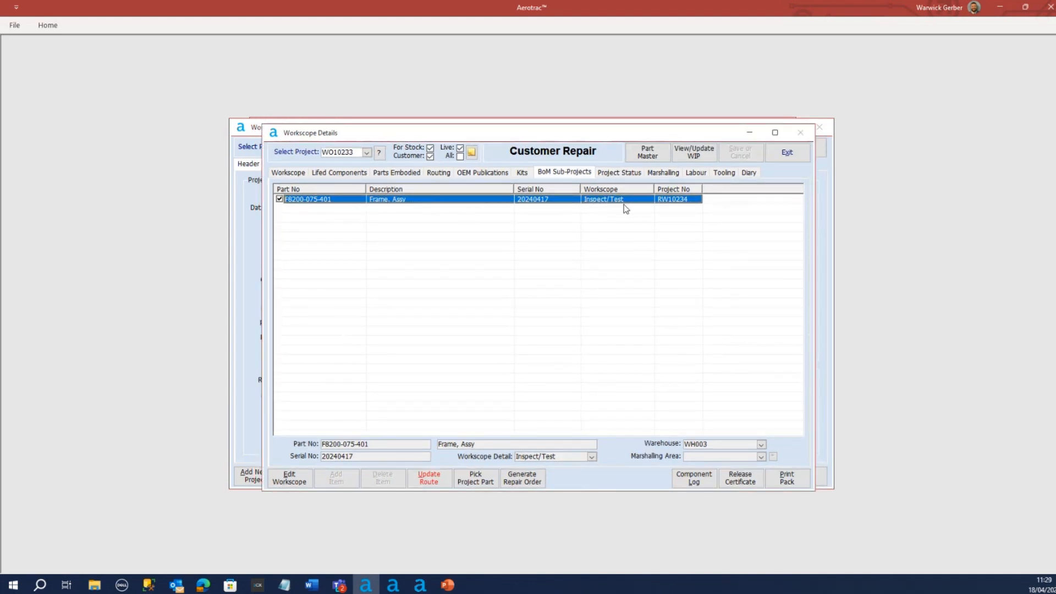
left_click(329, 175)
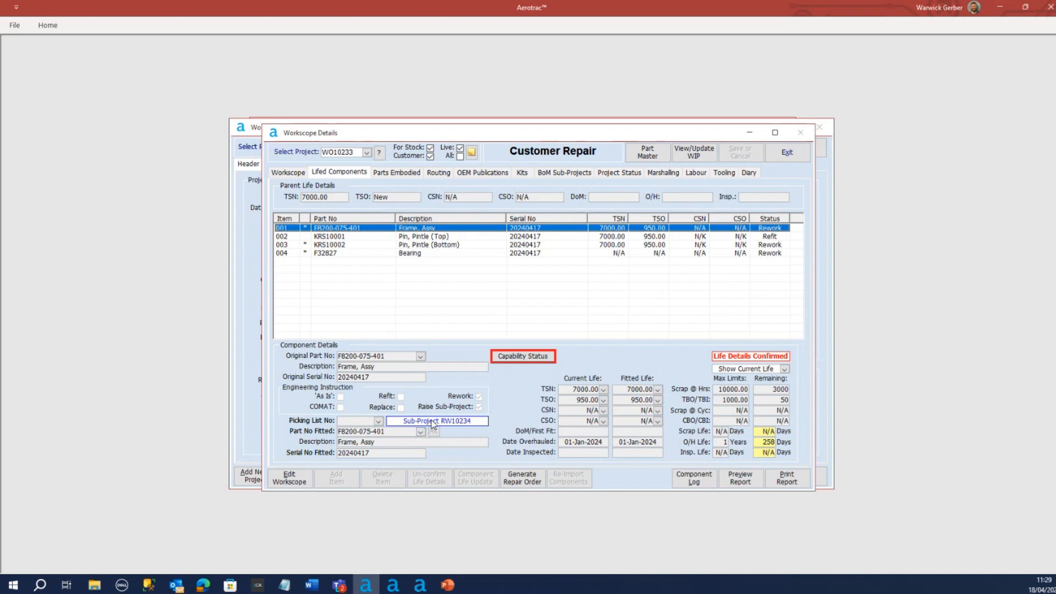
left_click(787, 153)
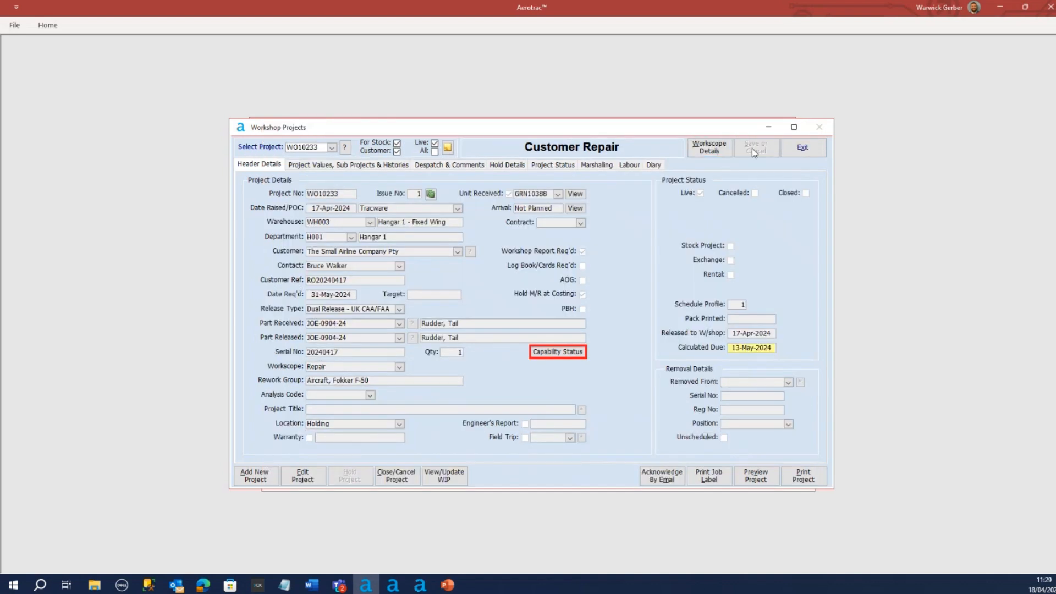
left_click(804, 148)
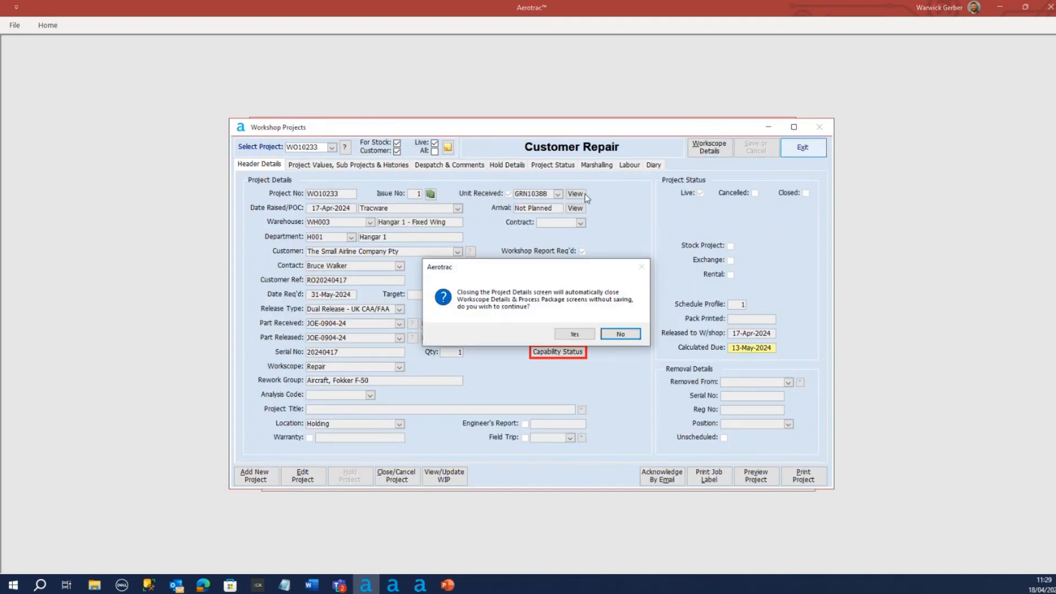
left_click(575, 334)
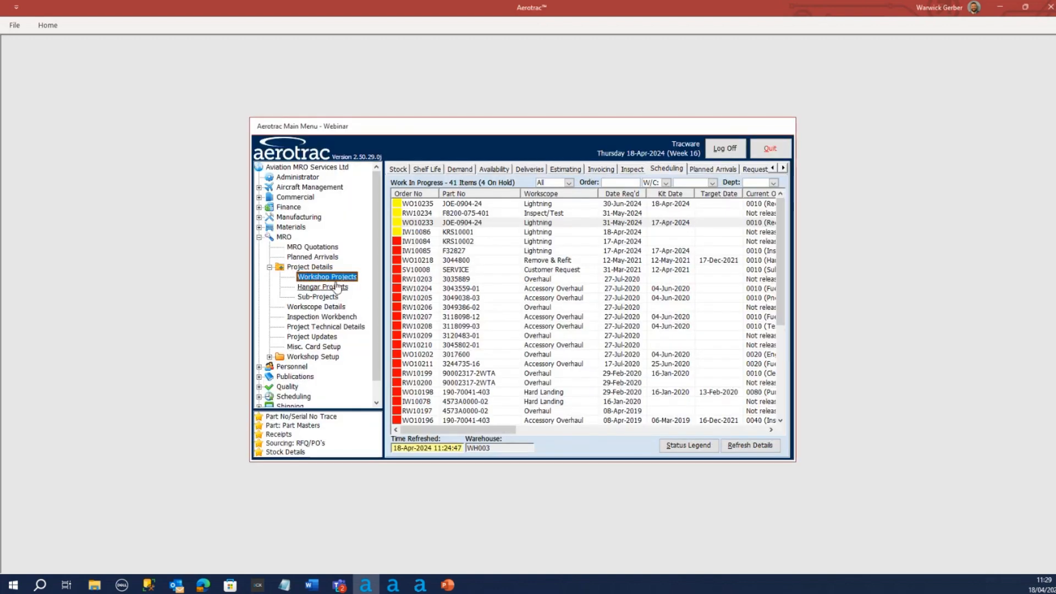
Open sub-project RW10232 for the WO10231 frame assembly and view its workscope details
left_click(317, 297)
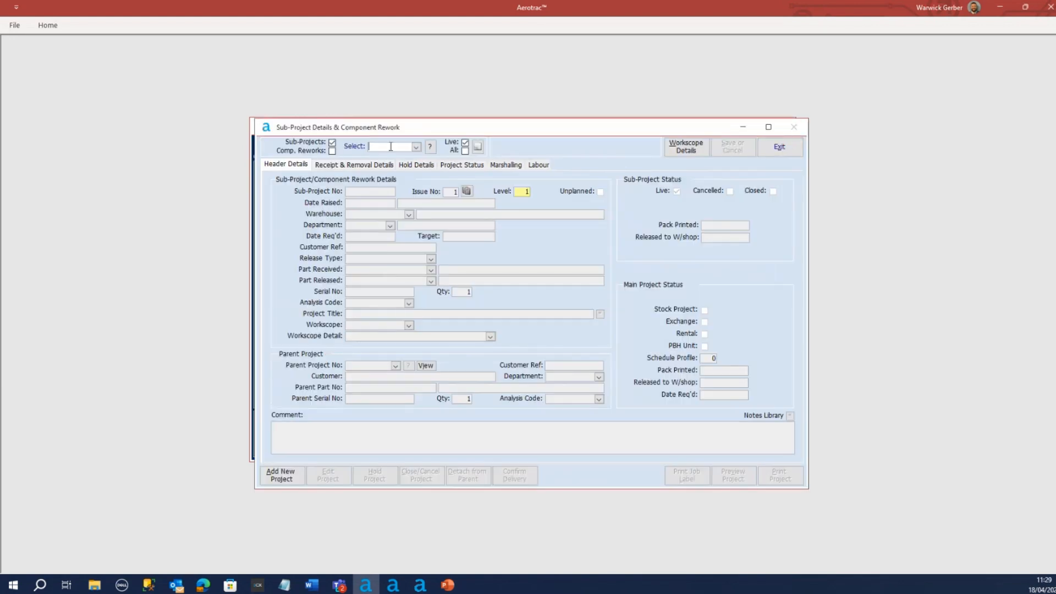
left_click(415, 144)
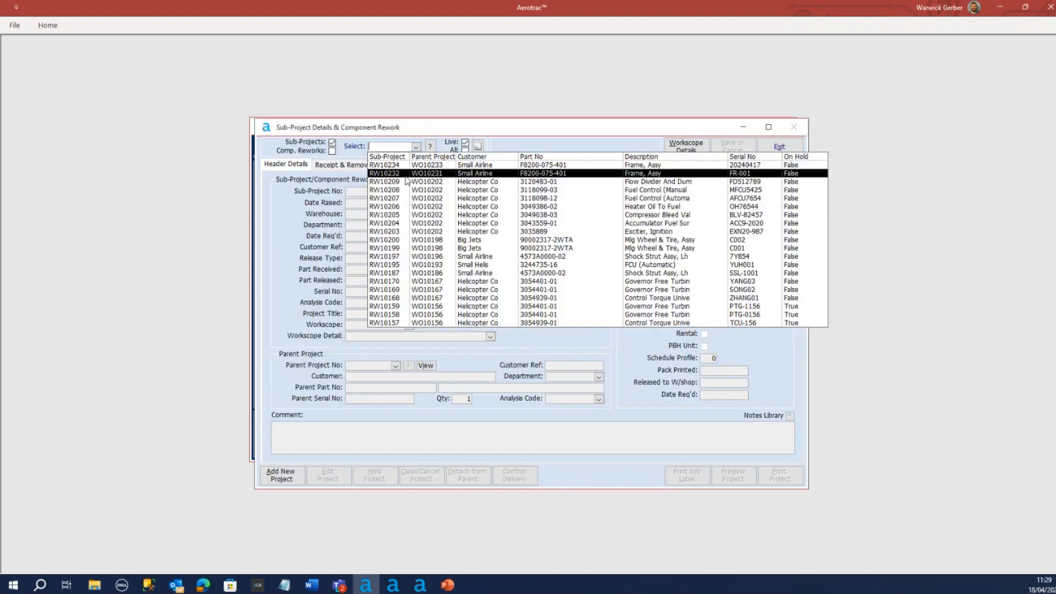
left_click(403, 174)
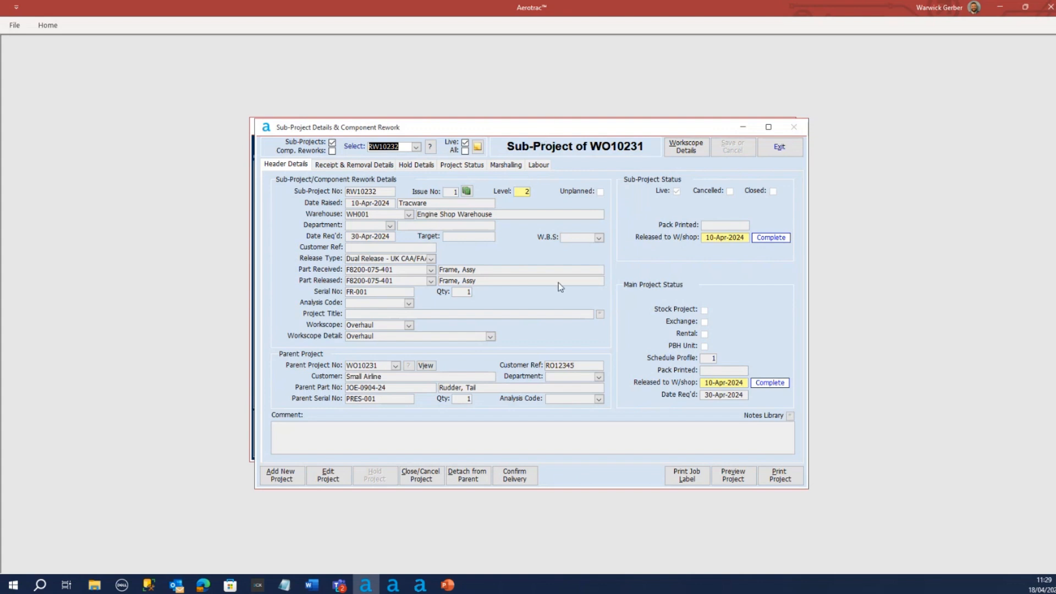
left_click(686, 147)
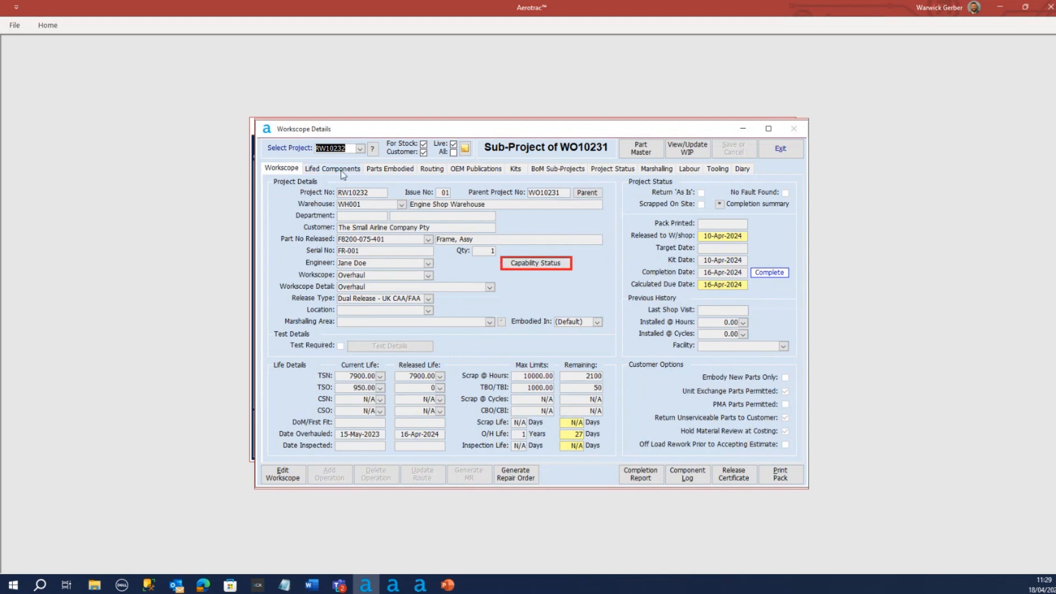
Switch the workscope details to project WO10233, then to WO10235, and view the latter's lifed components
left_click(361, 149)
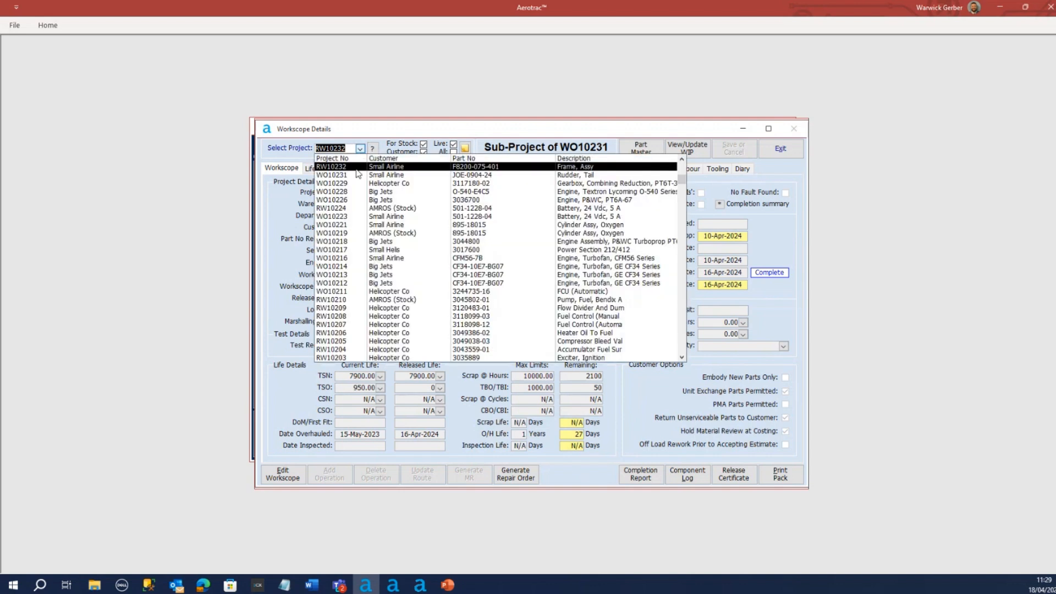
scroll(347, 178, "up", 1)
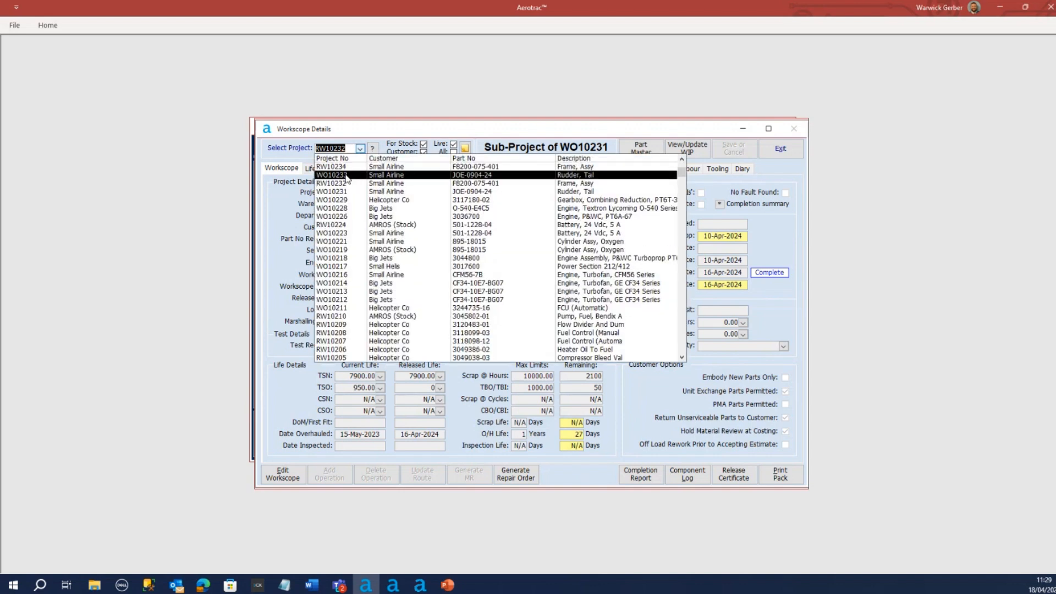
left_click(345, 175)
left_click(361, 149)
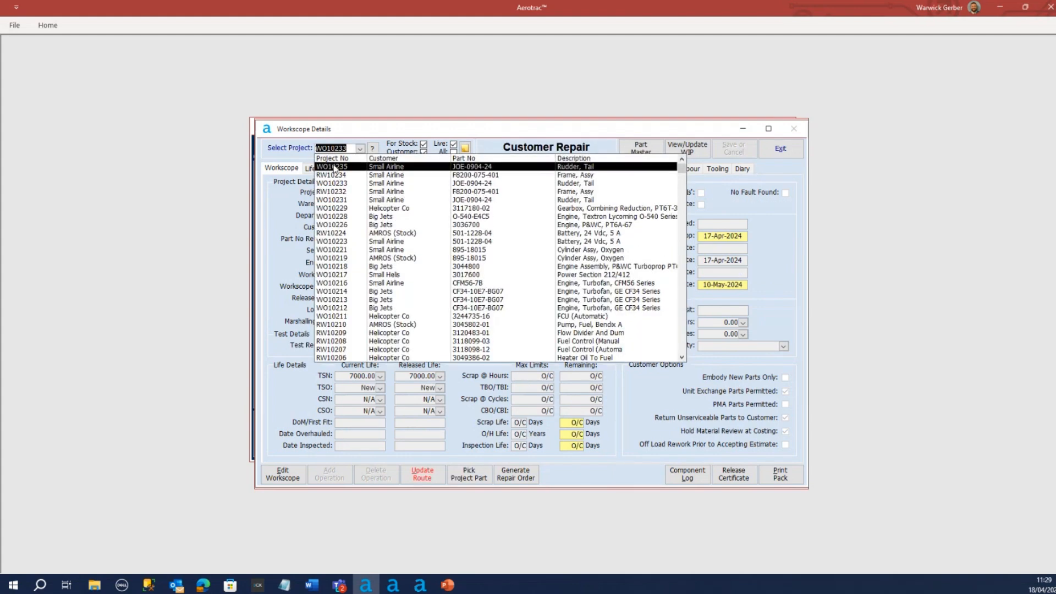
left_click(334, 166)
left_click(329, 169)
Load sub-project RW10234's workscope details, check its lifed components, and select attach pin 9027Y17 among the embodied parts
left_click(360, 148)
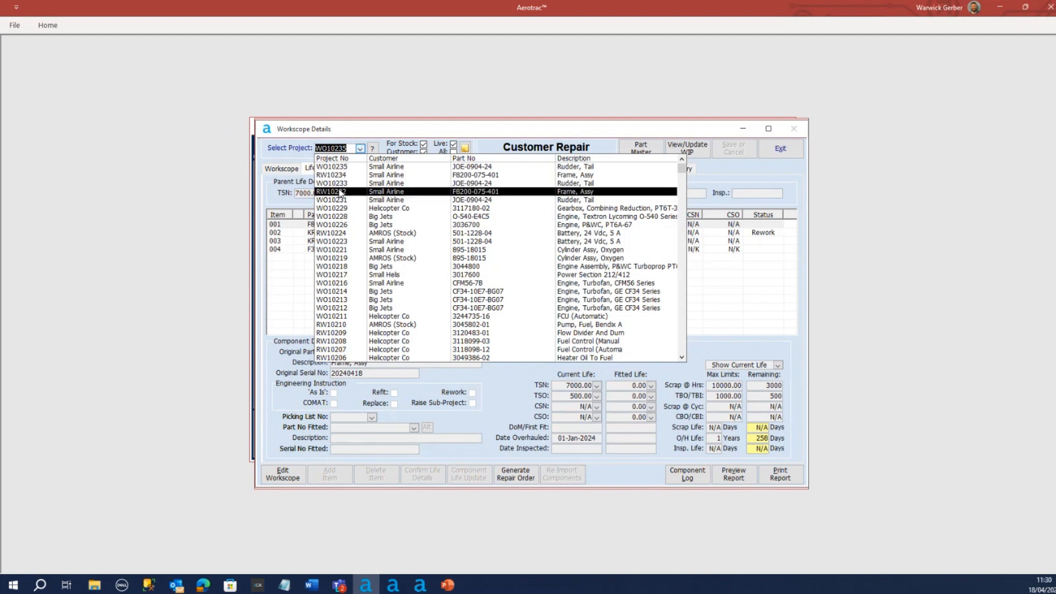
left_click(338, 175)
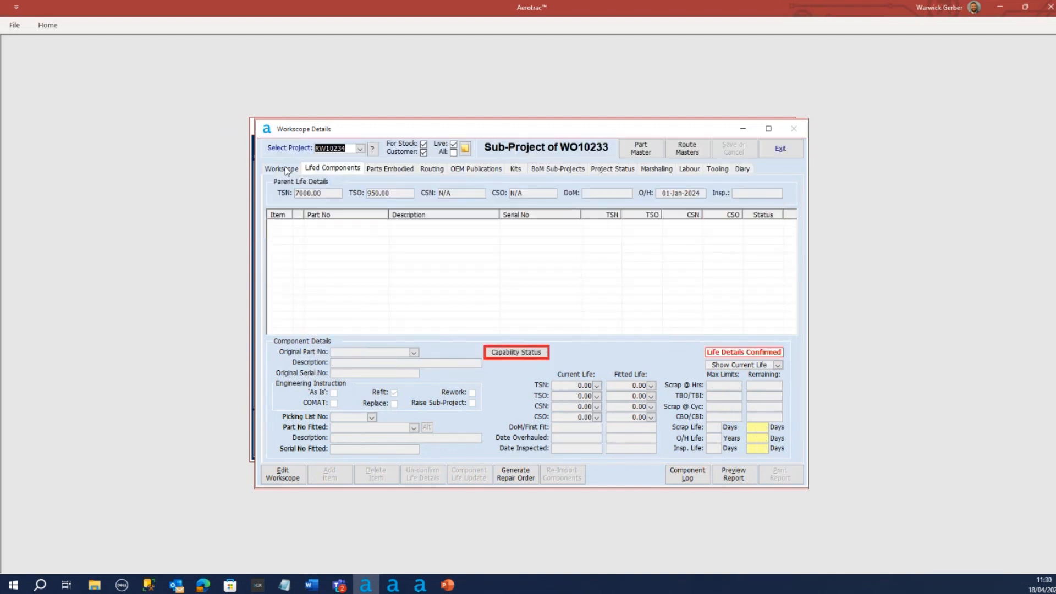
left_click(283, 169)
left_click(330, 168)
left_click(392, 168)
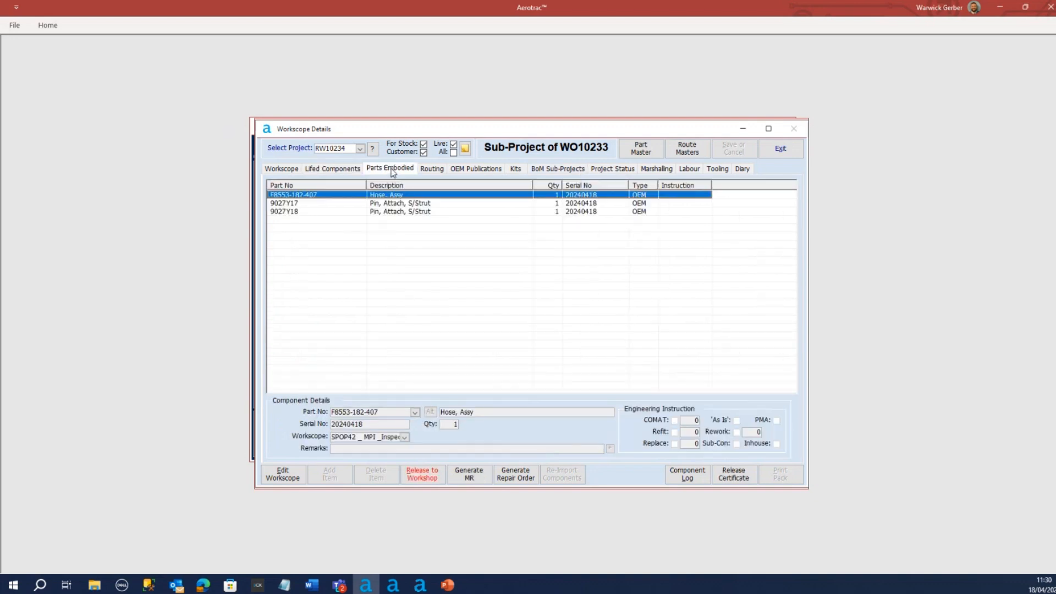
left_click(394, 204)
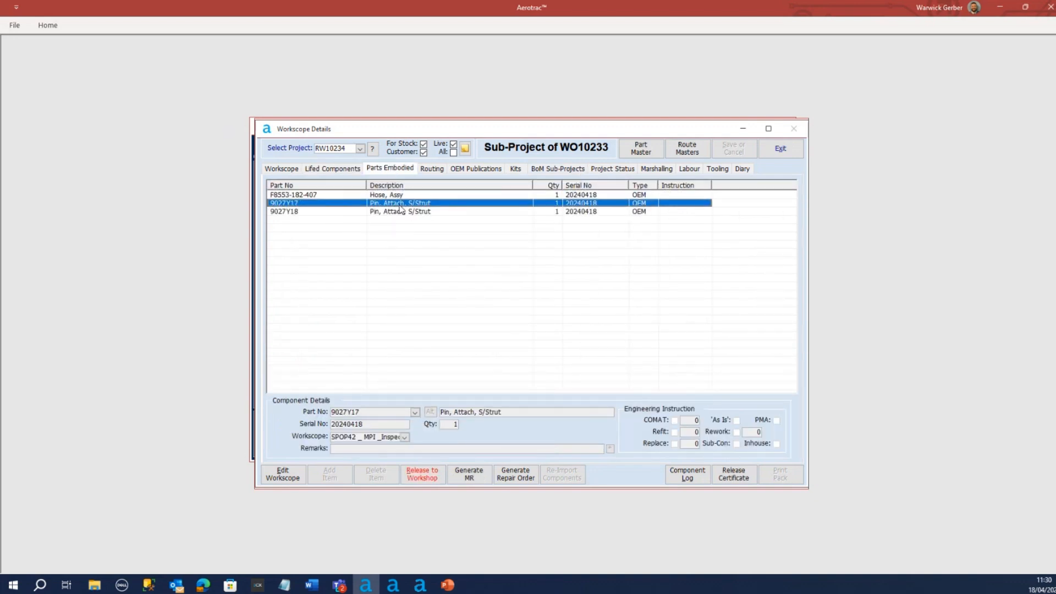
left_click(394, 196)
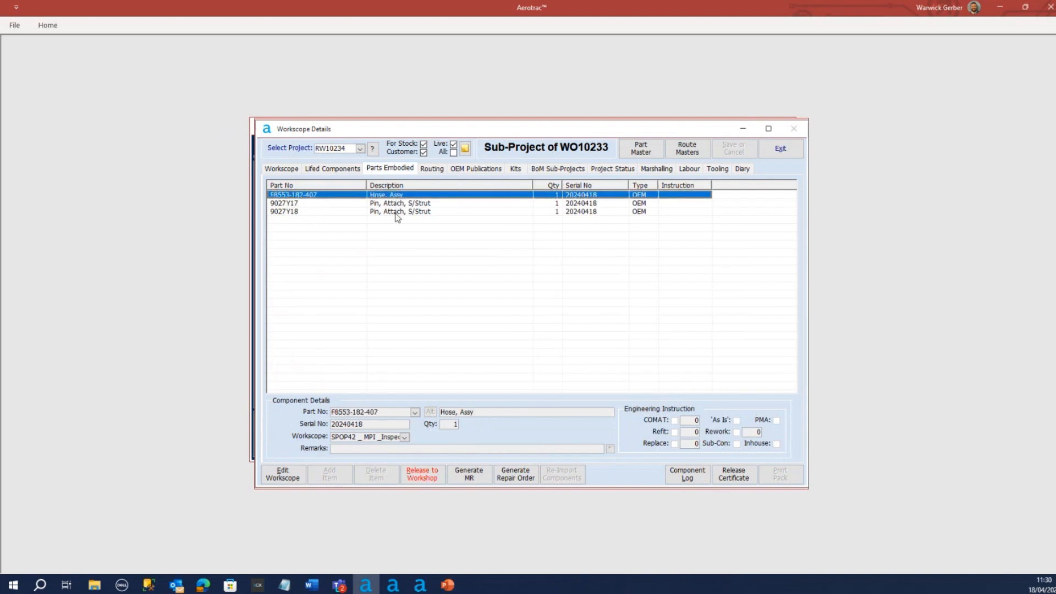
left_click(401, 204)
left_click(404, 213)
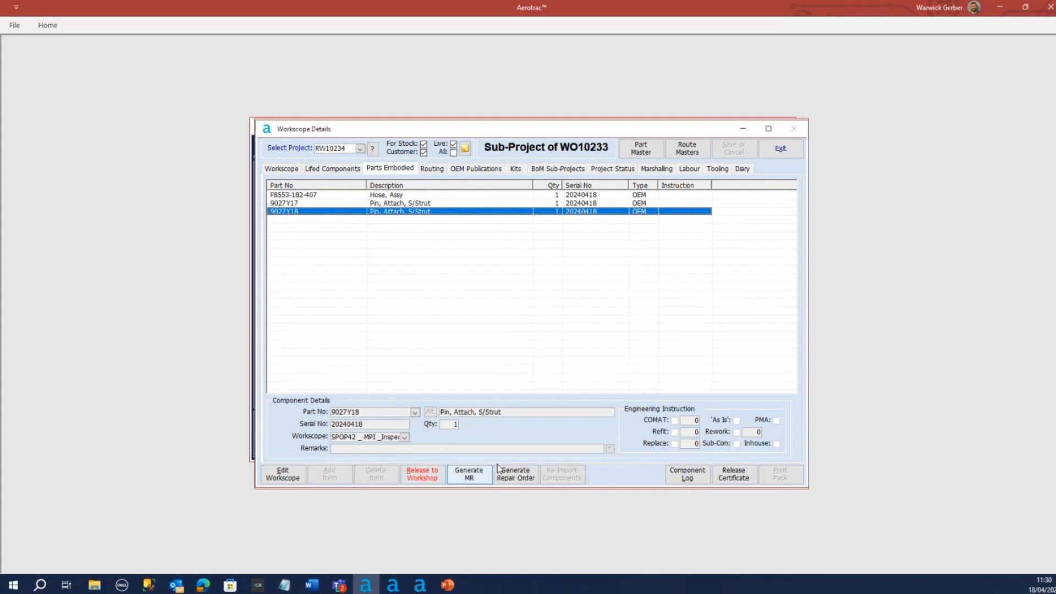
Release sub-project RW10234 to the workshop from its workscope and confirm the release
left_click(279, 168)
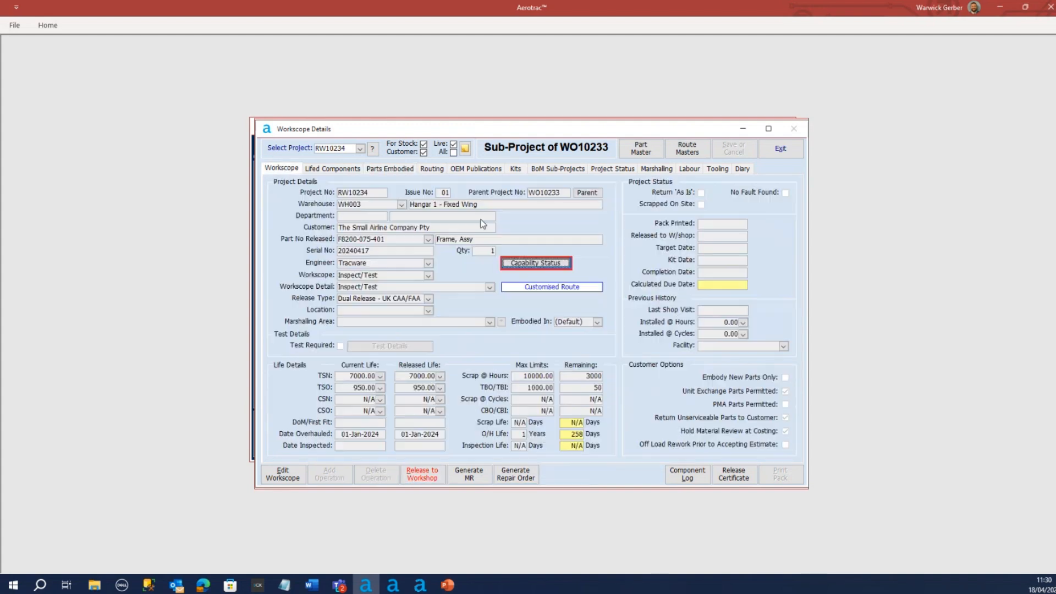
left_click(422, 474)
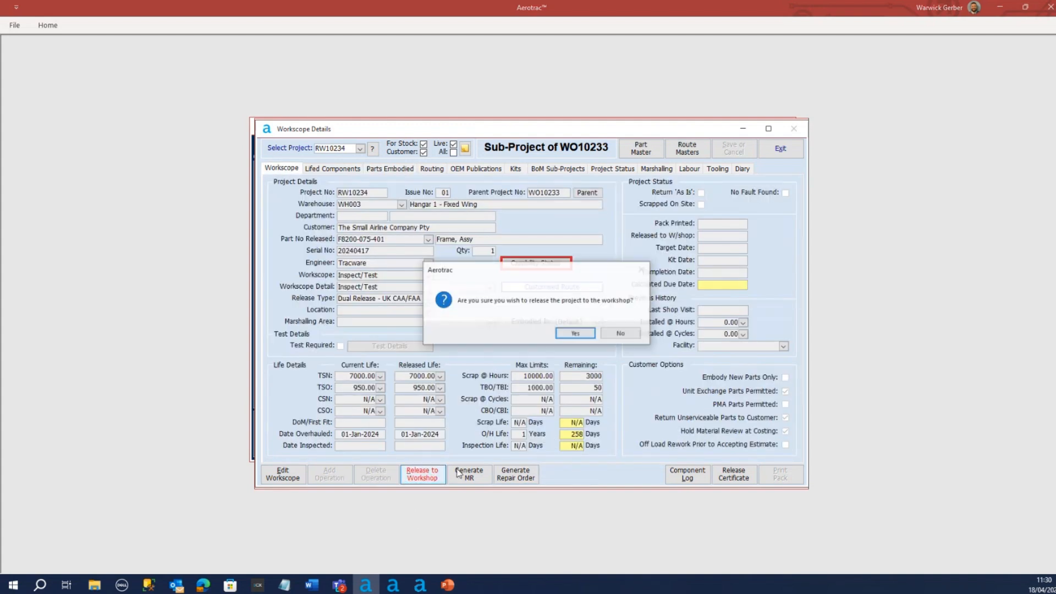
left_click(575, 334)
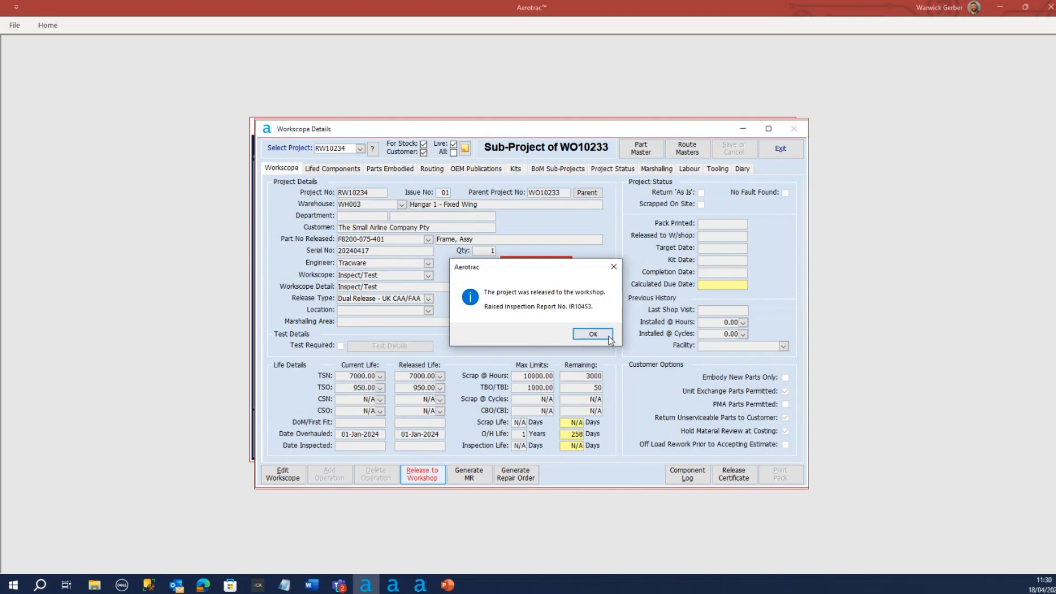
left_click(609, 335)
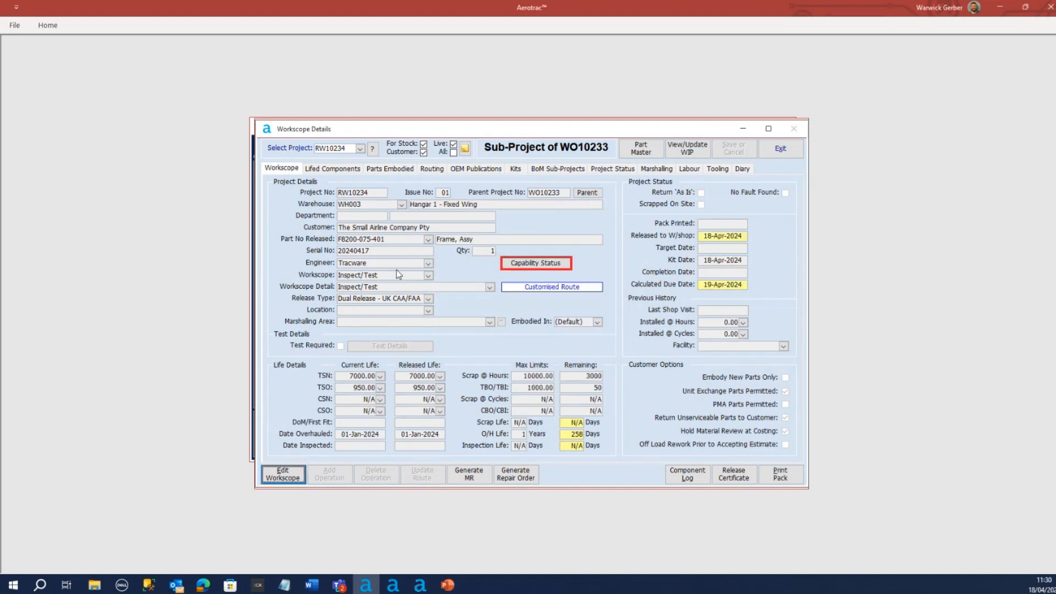
Open inspection report IR10453 from RW10234's project status, check its items requiring inspection in edit mode, and save the report
left_click(619, 169)
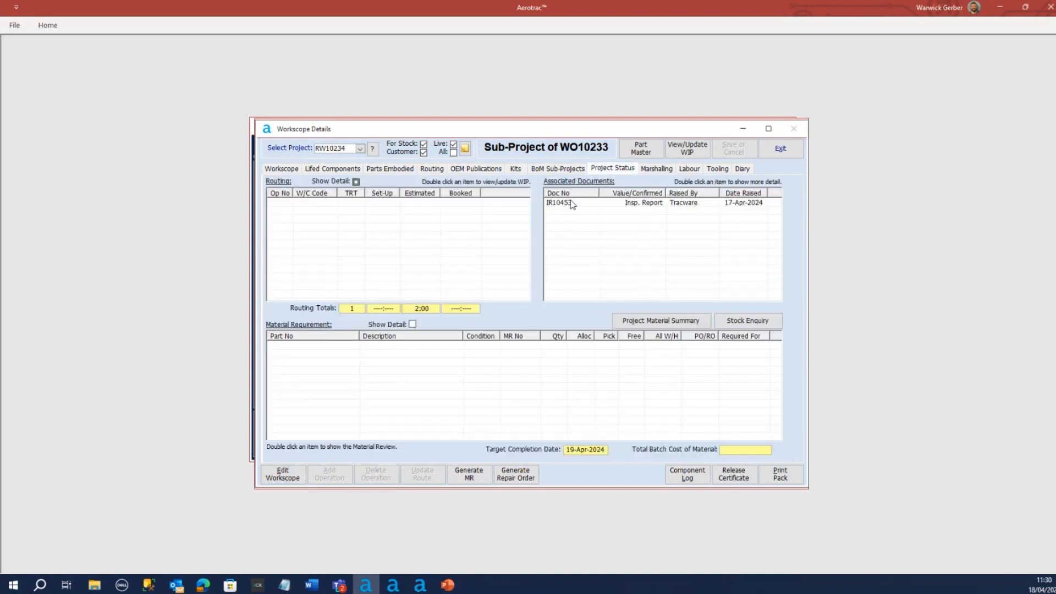
left_click(566, 203)
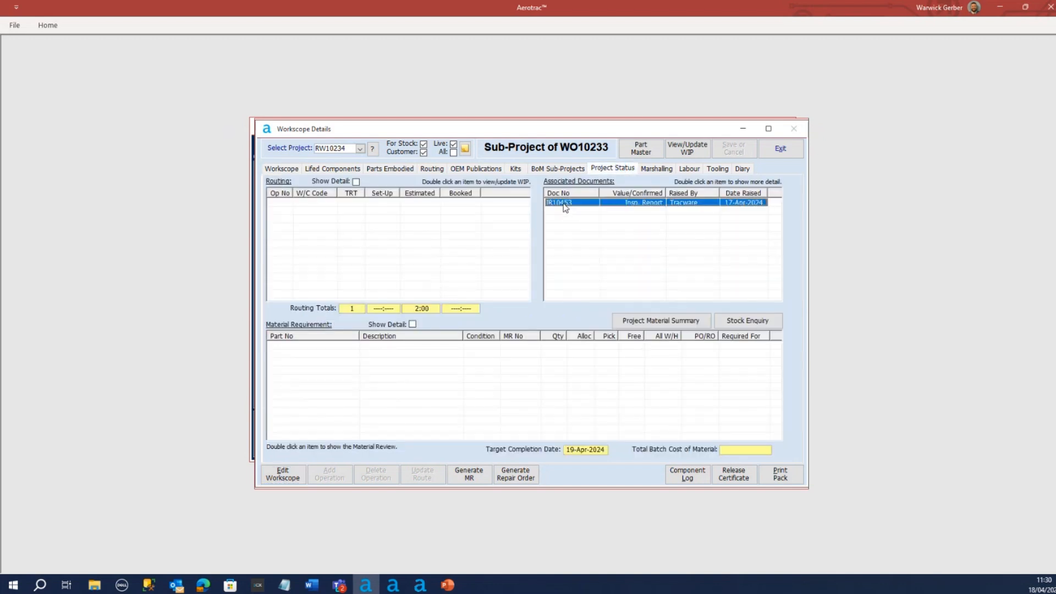
double_click(579, 218)
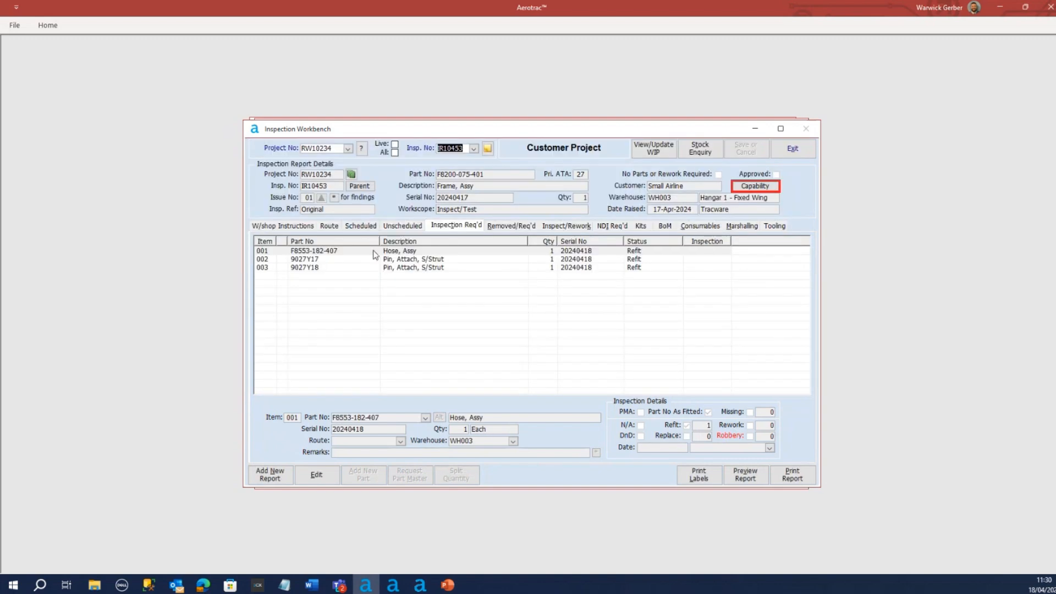
left_click(316, 474)
left_click(545, 251)
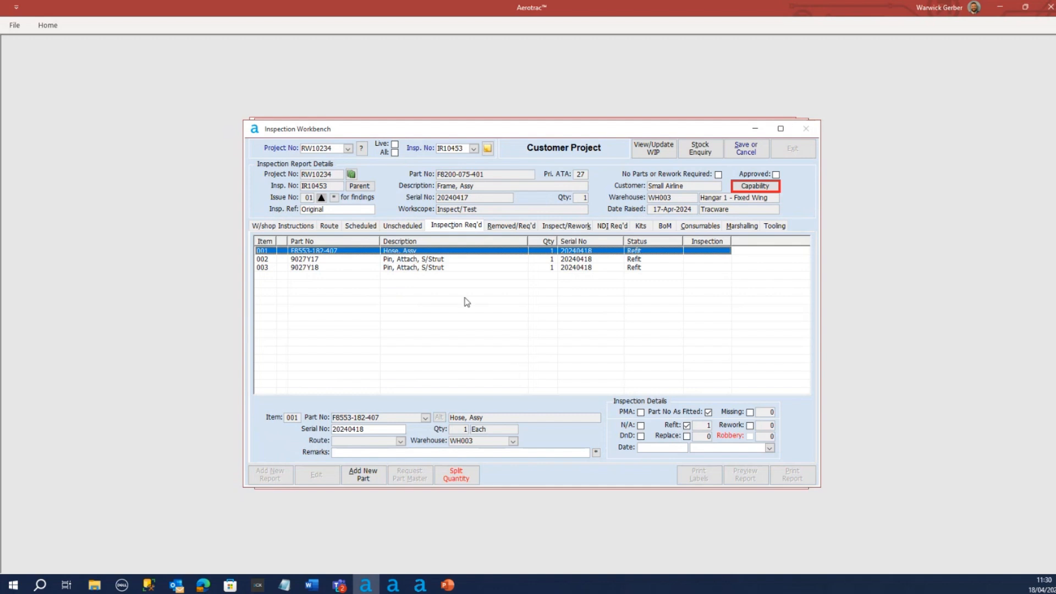
left_click(746, 149)
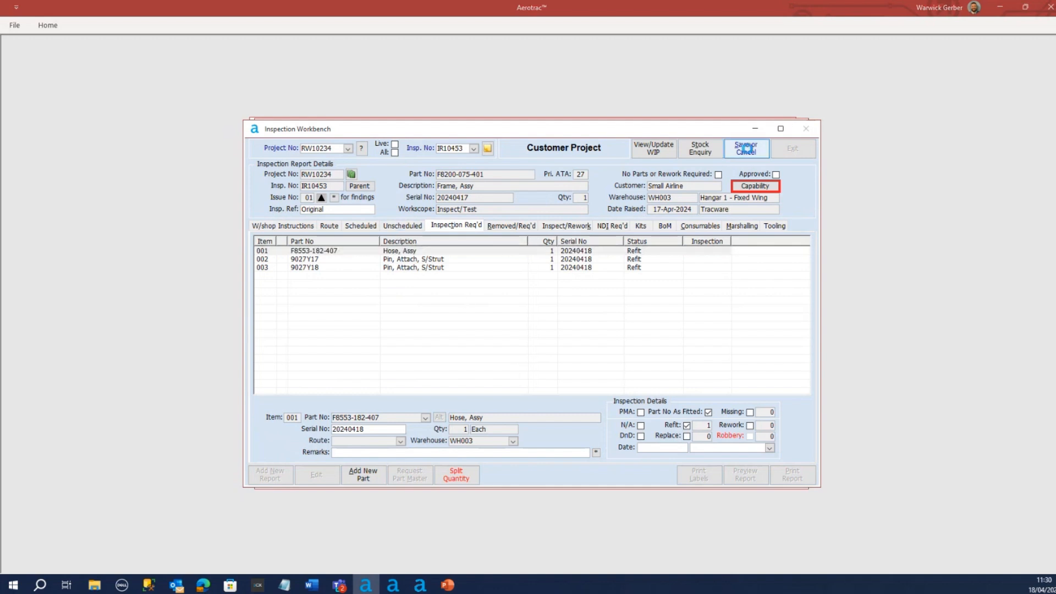
left_click(518, 342)
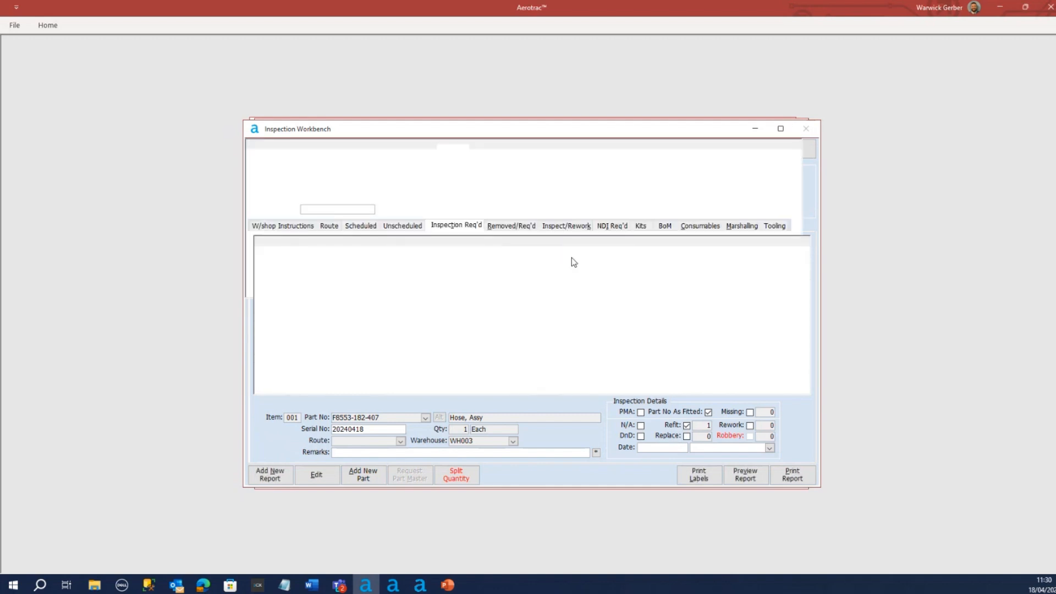
Sign off route operation 0010, Final Inspection/Certification, as actioned with stamp W001 for both completion and inspection, and save the report
left_click(330, 226)
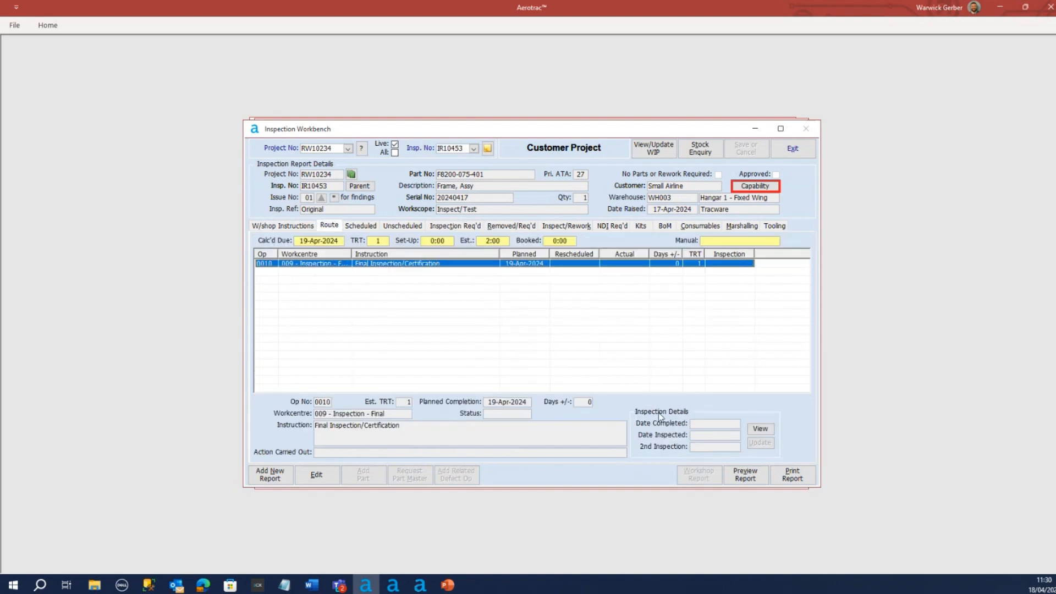
left_click(317, 474)
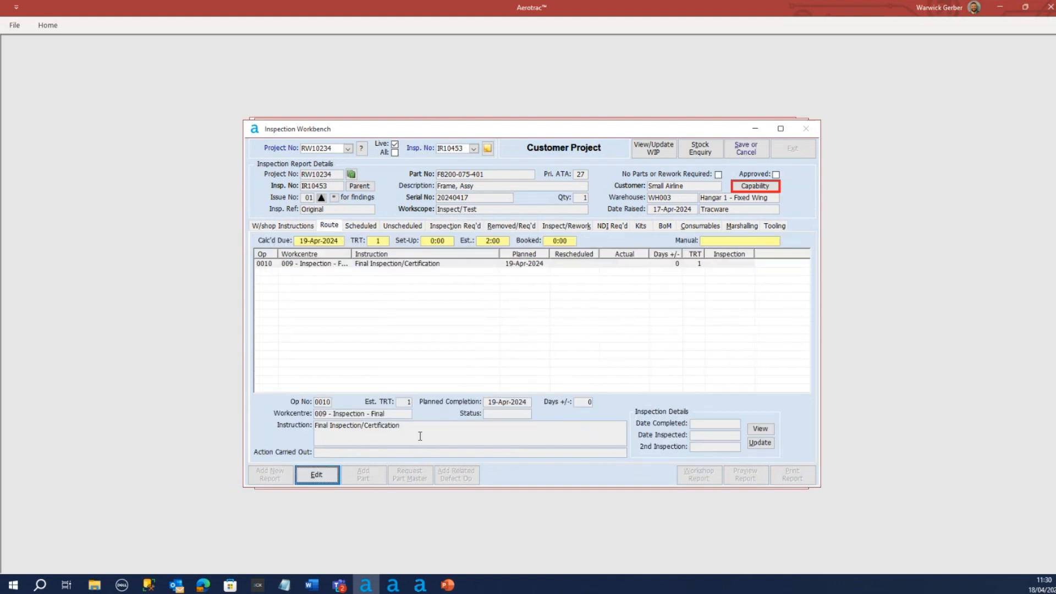
left_click(762, 444)
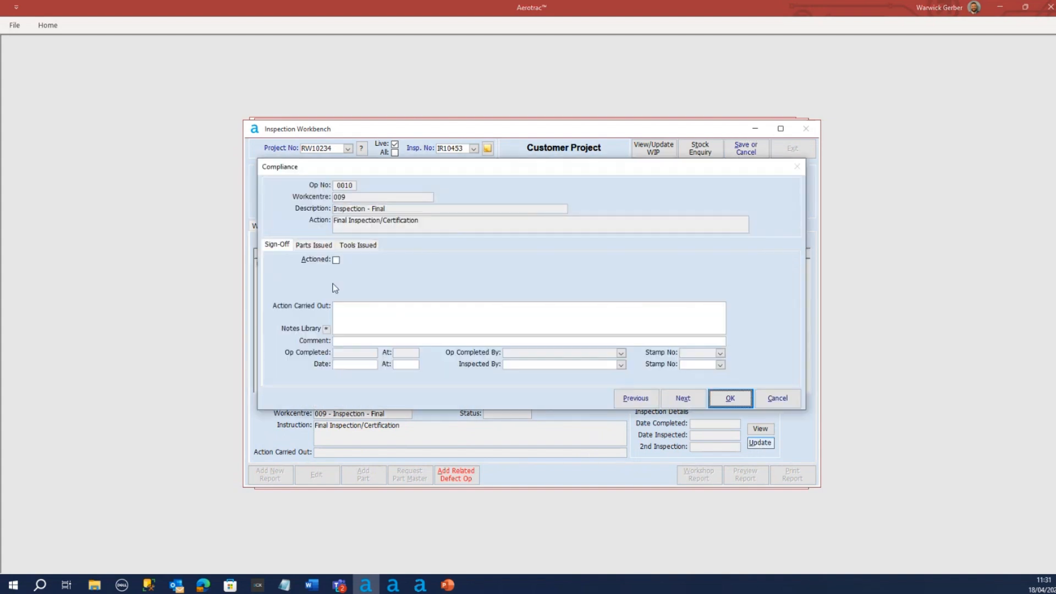
left_click(336, 260)
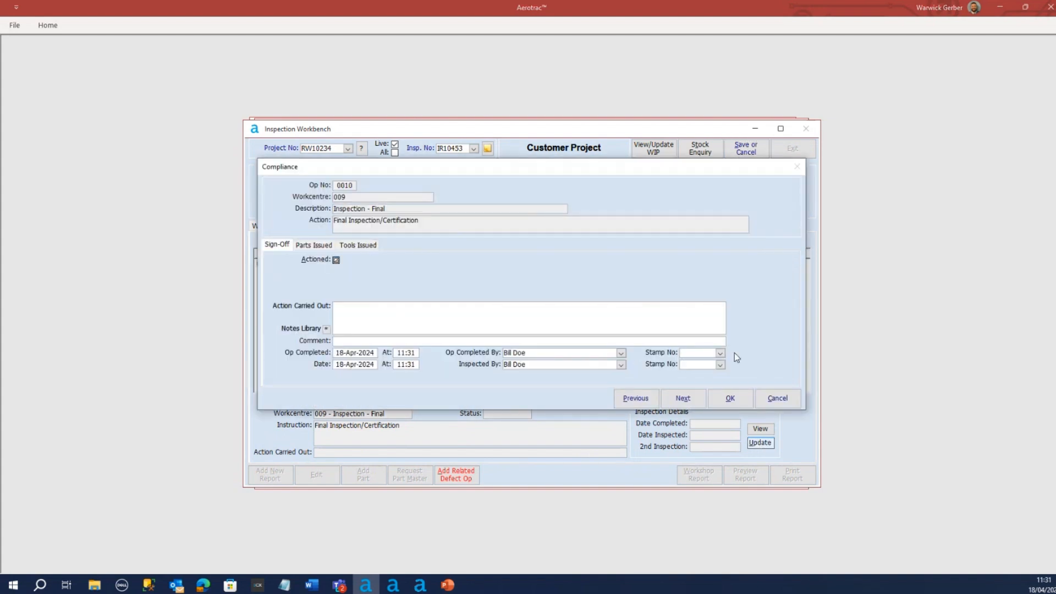
left_click(721, 354)
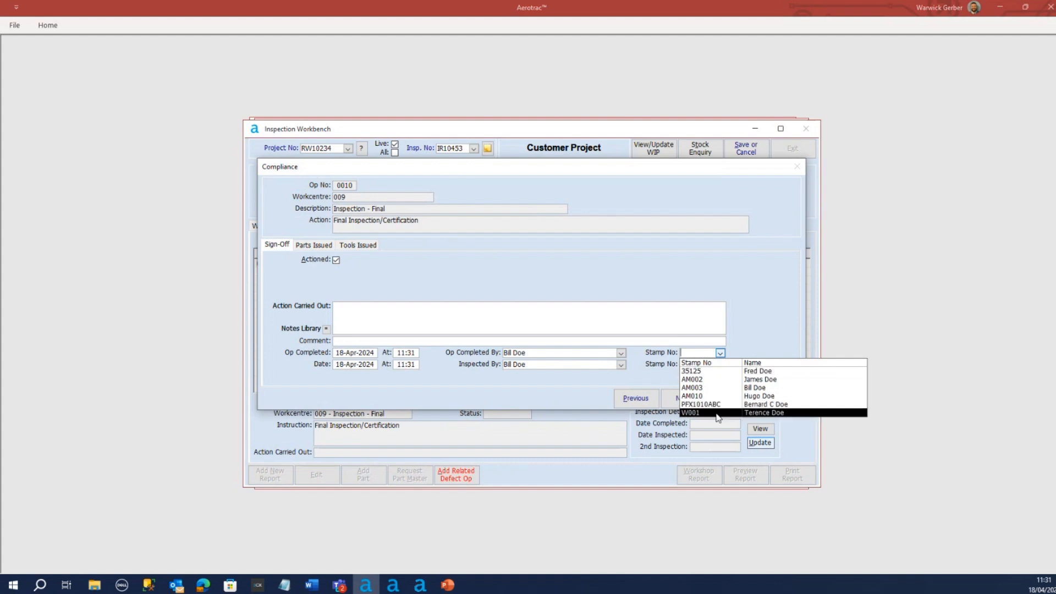
left_click(716, 414)
left_click(721, 365)
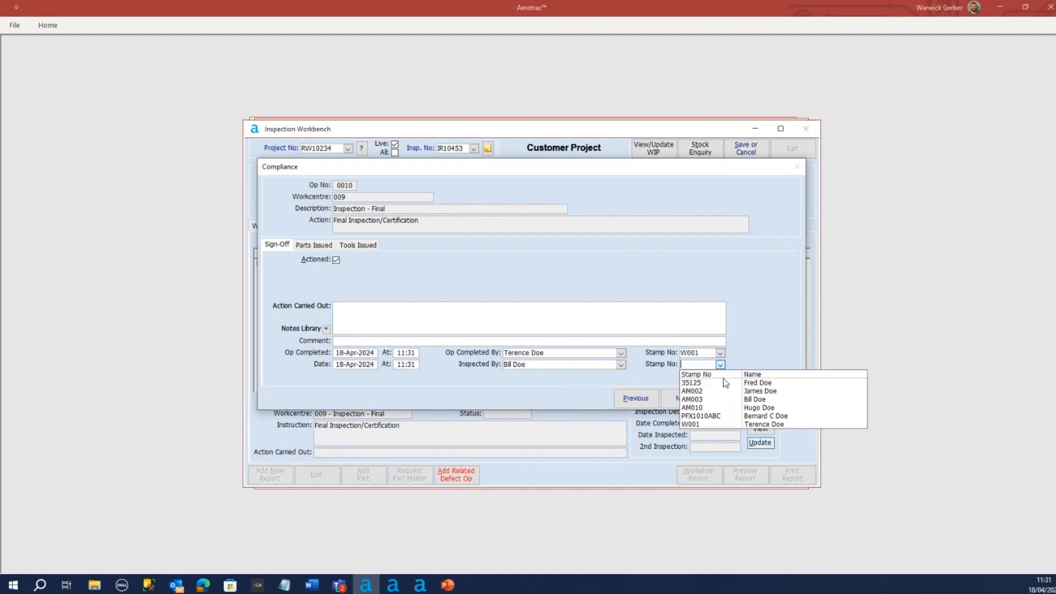
left_click(716, 425)
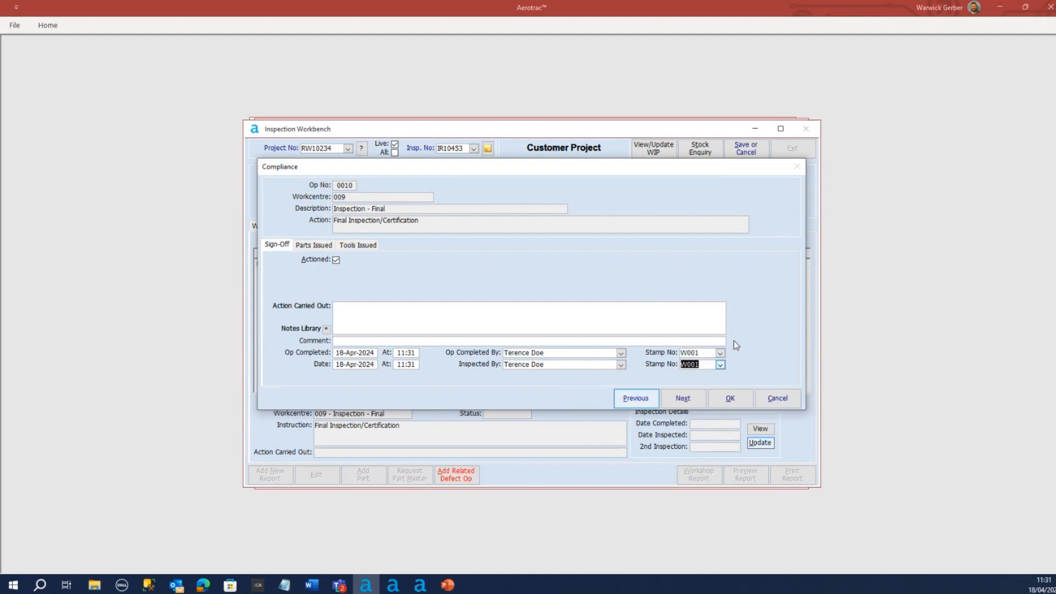
left_click(731, 398)
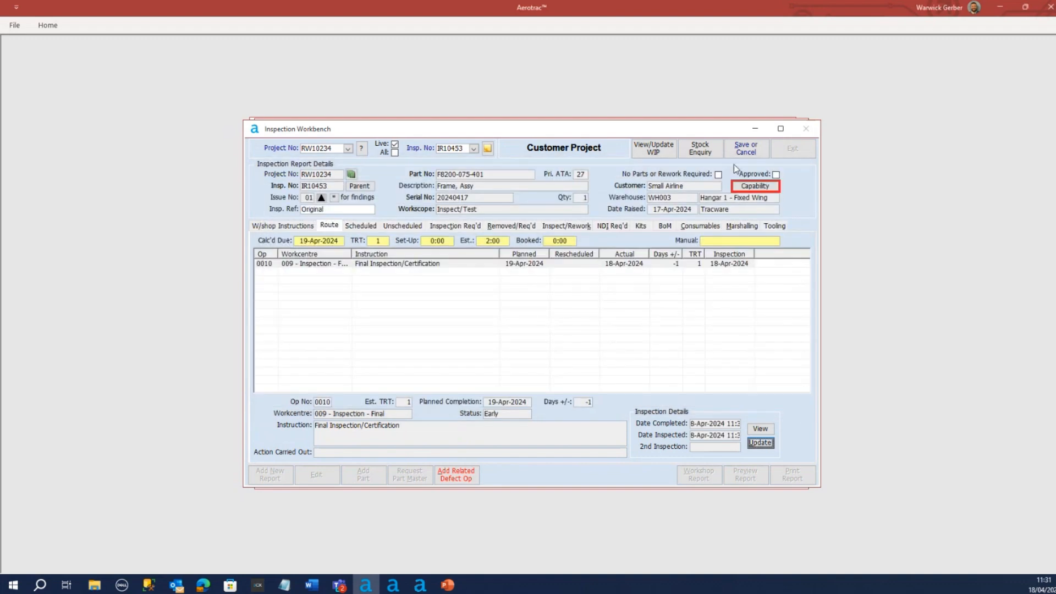
left_click(746, 148)
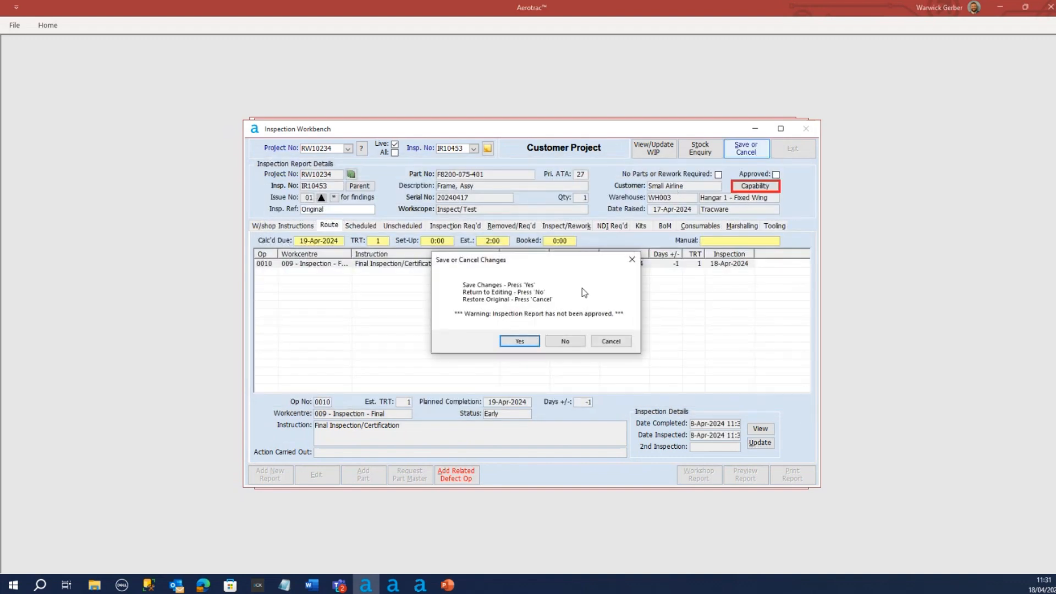
left_click(520, 342)
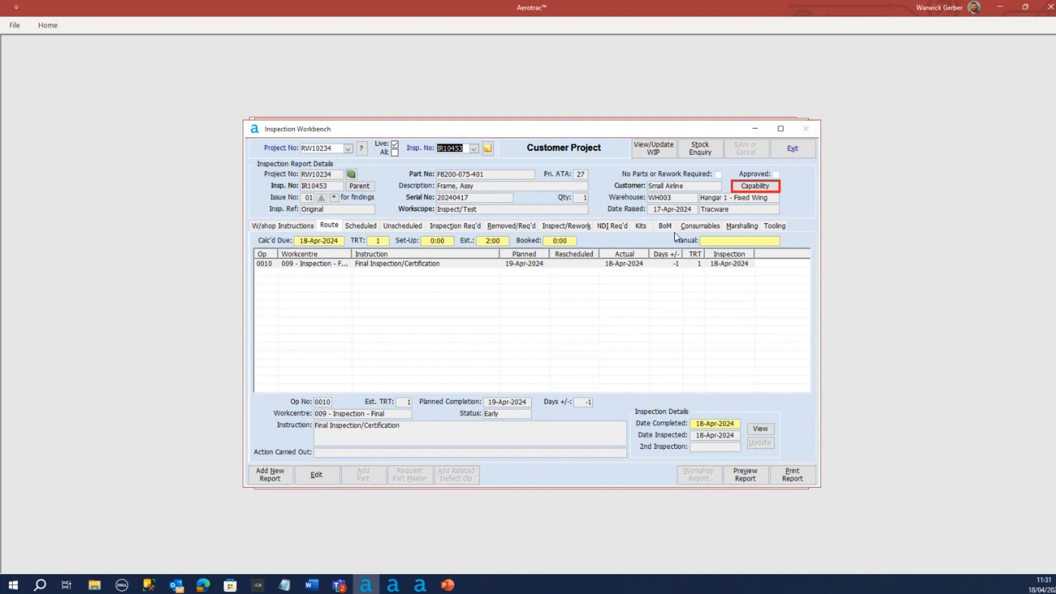
Check RW10234's final inspection operation in the WIP schedule and start project completion, acknowledging the life details and completion date notices
left_click(650, 152)
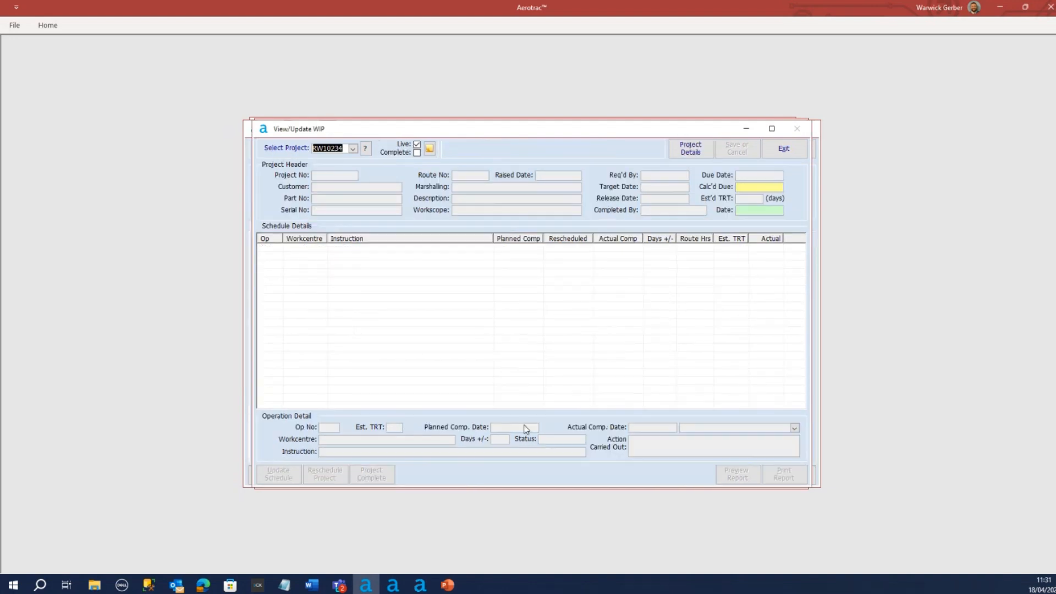
left_click(584, 247)
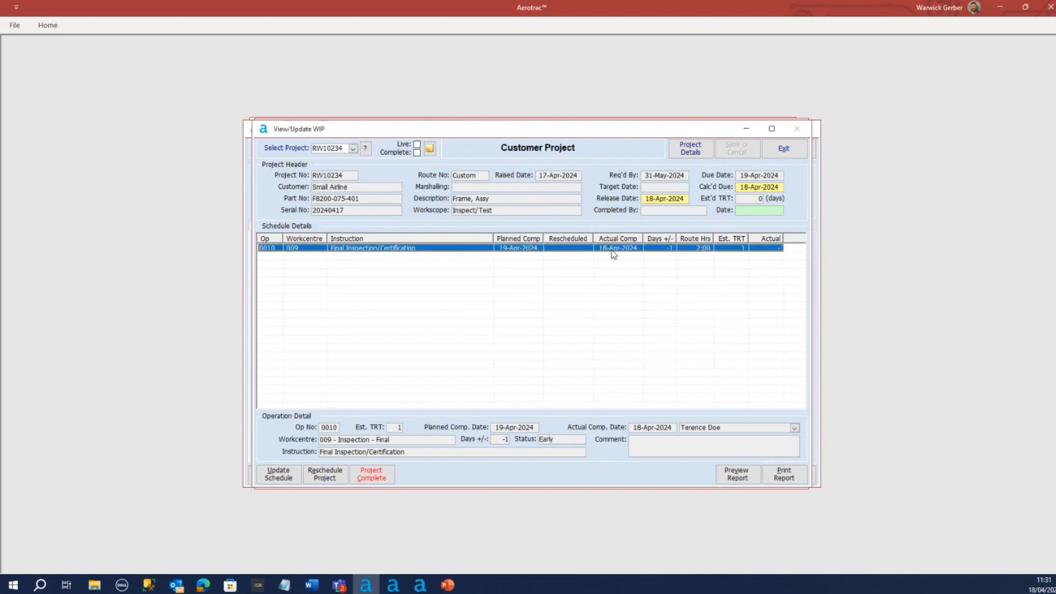
left_click(378, 476)
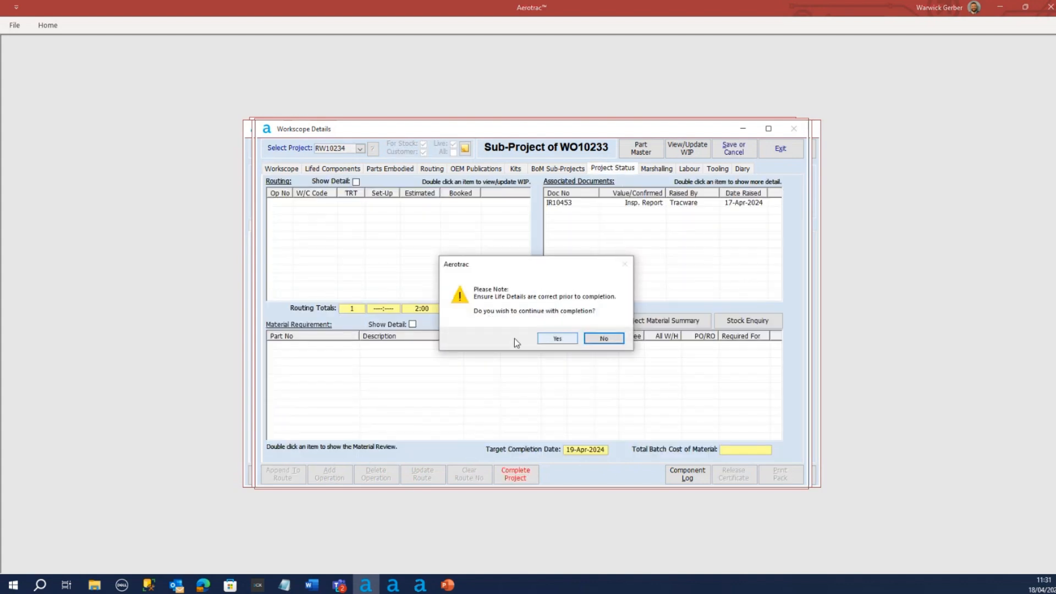
left_click(558, 339)
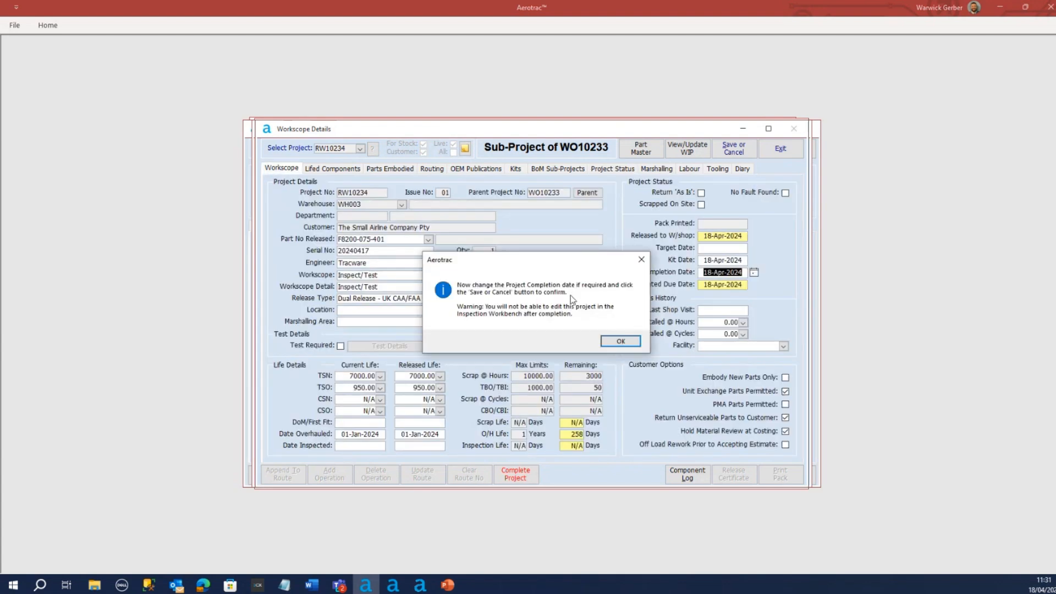
left_click(618, 344)
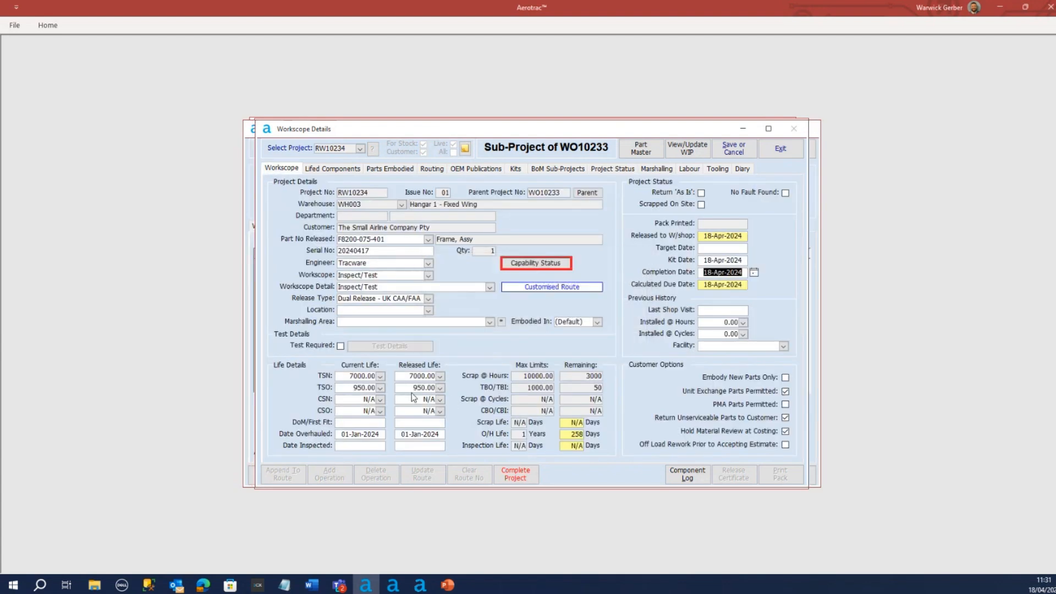
Set the released TSO to 0 and the released overhaul date to 18-Apr-2024, and save RW10234's completion
left_click_drag(411, 389, 498, 393)
type("0")
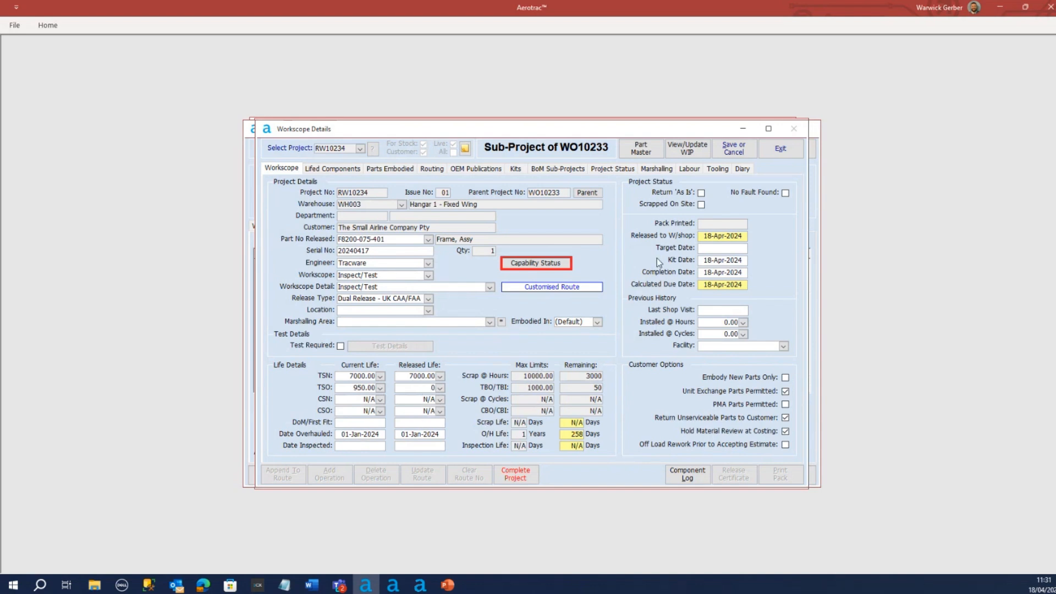
left_click(427, 435)
left_click(451, 435)
left_click(403, 524)
left_click(735, 150)
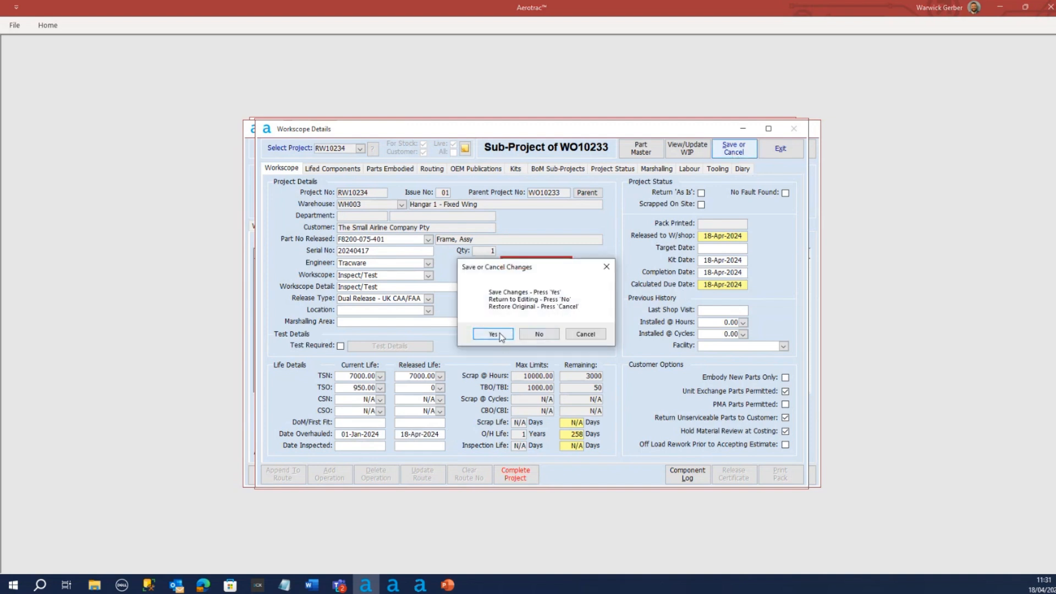
left_click(493, 334)
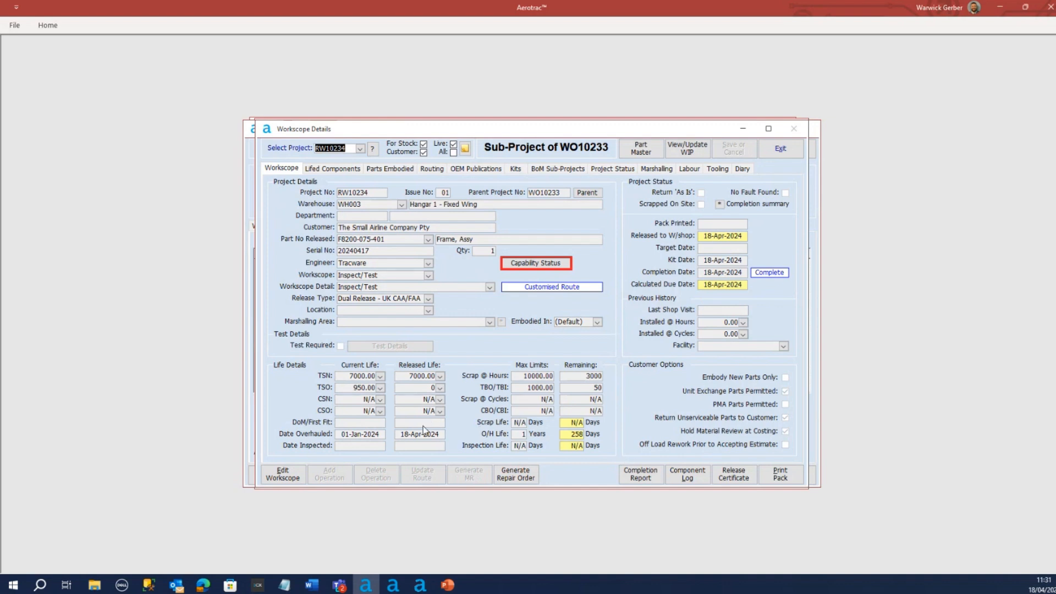
Open the component log from RW10234's workscope and cancel the new log entry without saving it
left_click(688, 476)
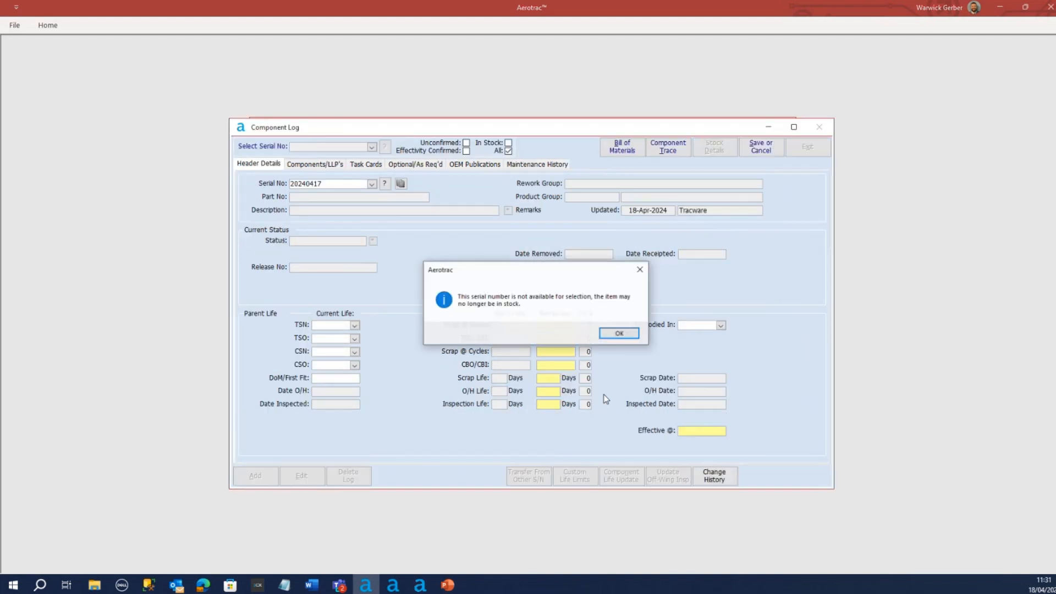
left_click(620, 334)
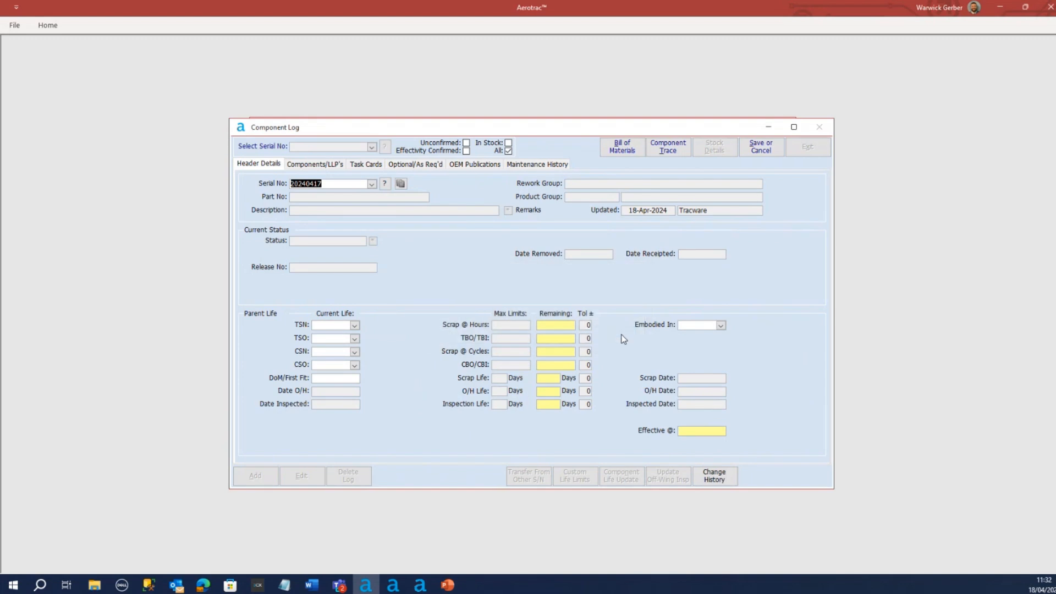
left_click(372, 184)
left_click(372, 184)
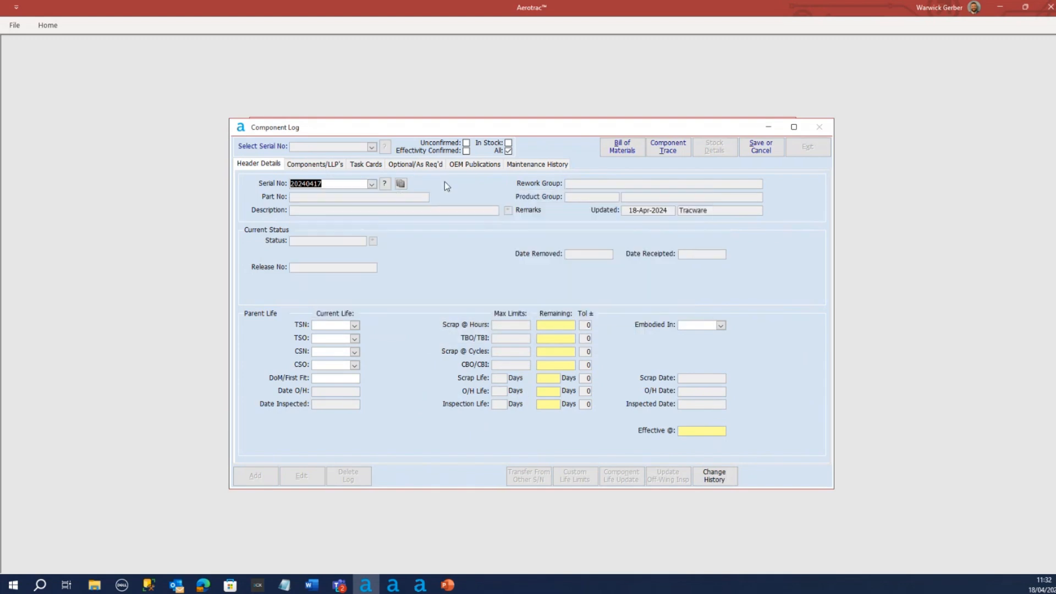
left_click(372, 184)
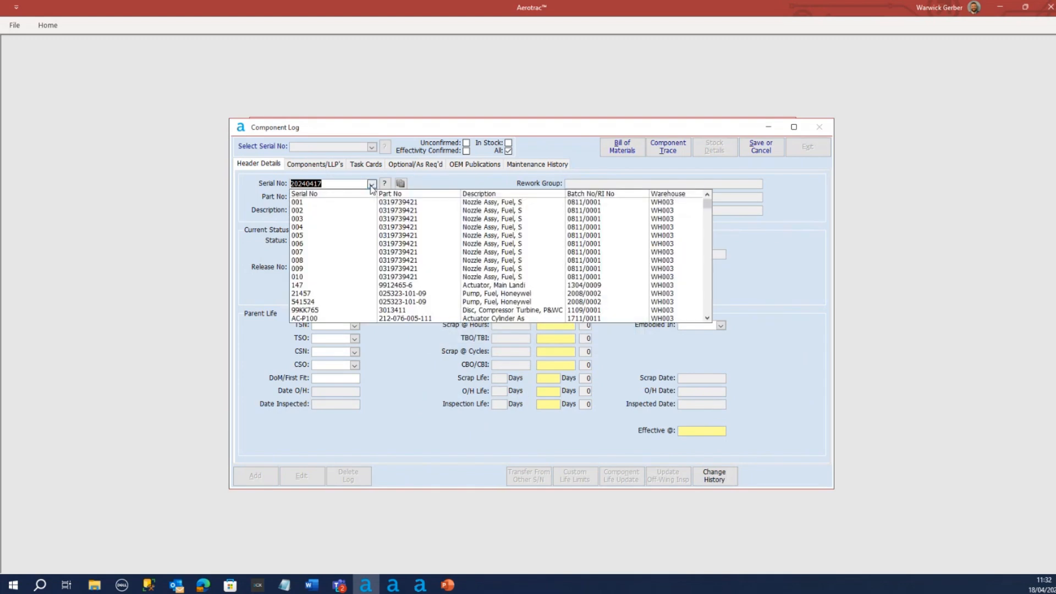
left_click(343, 181)
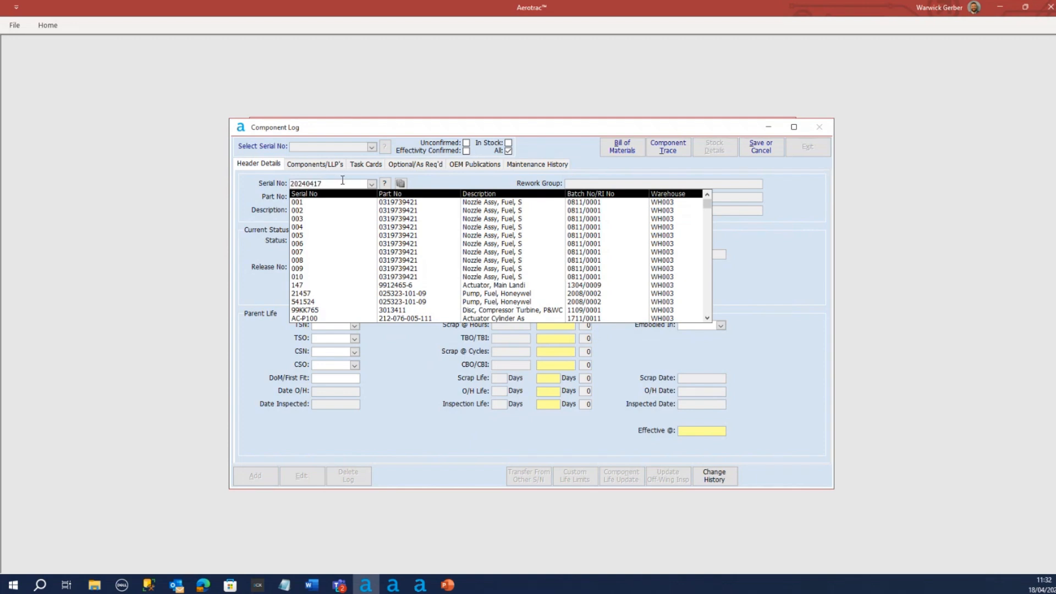
left_click(397, 184)
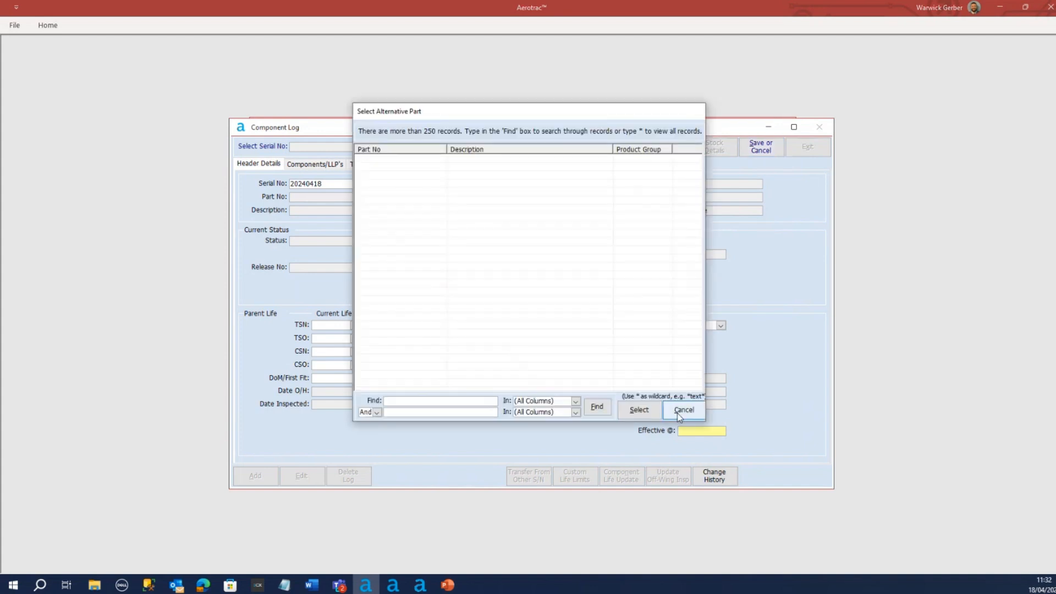
left_click(680, 411)
left_click(497, 333)
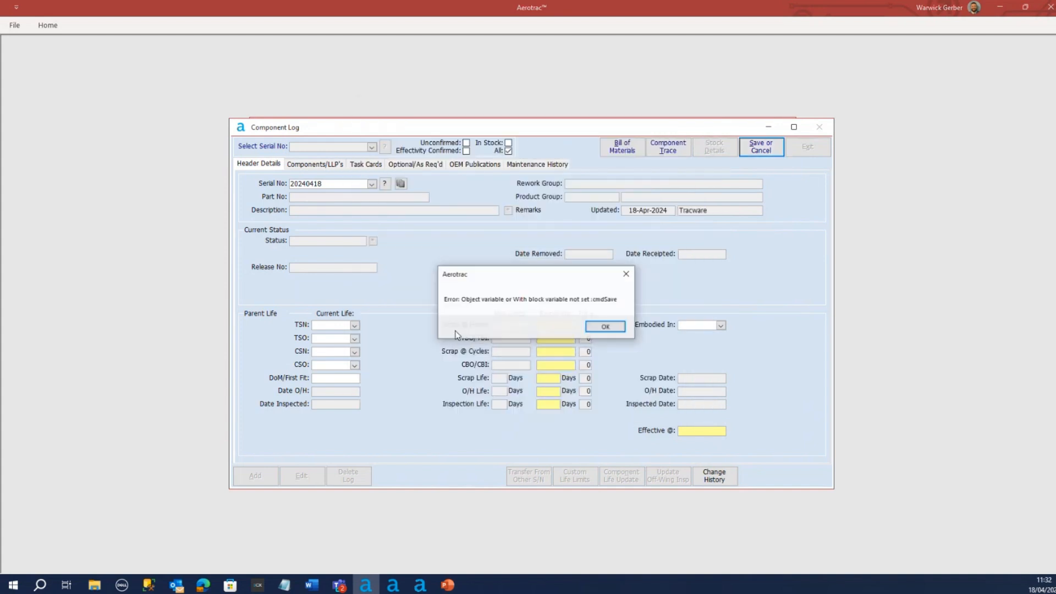
left_click(606, 326)
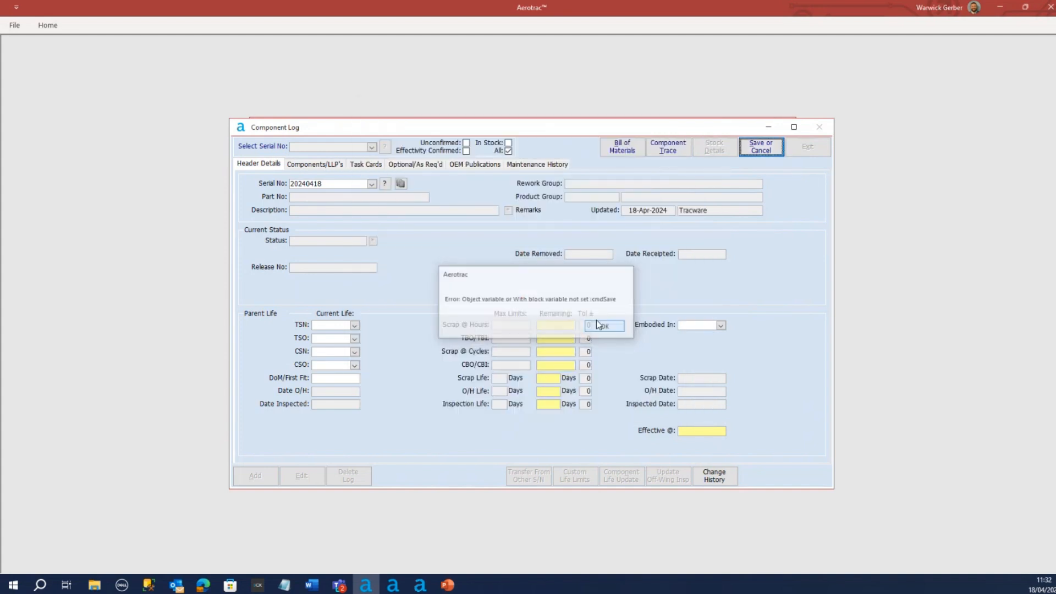
left_click(749, 151)
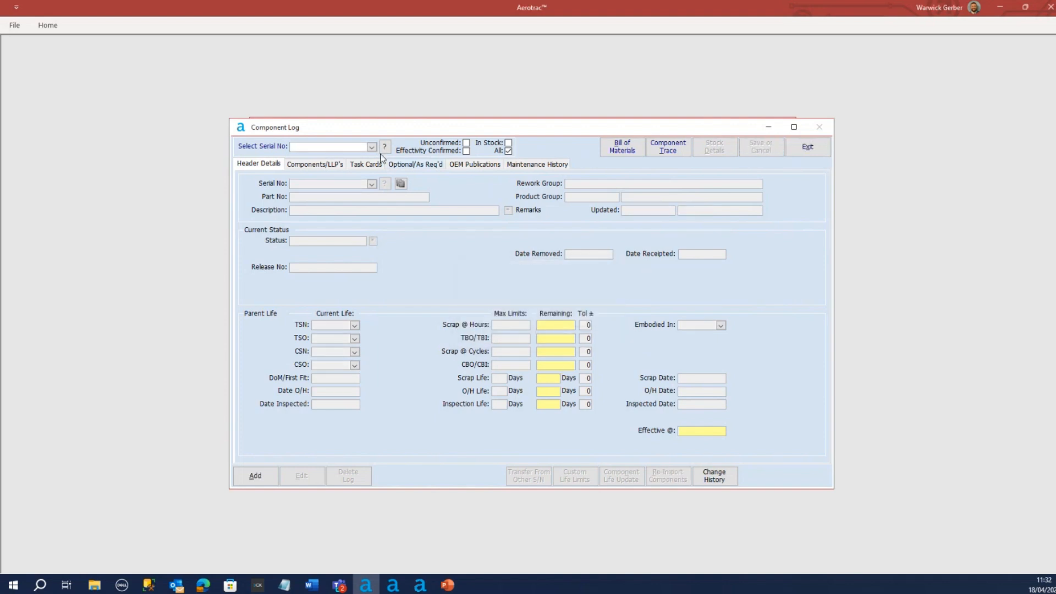
Select the tail rudder with serial number 20240417 in the component log and display its components and life-limited parts
left_click(372, 147)
type("20")
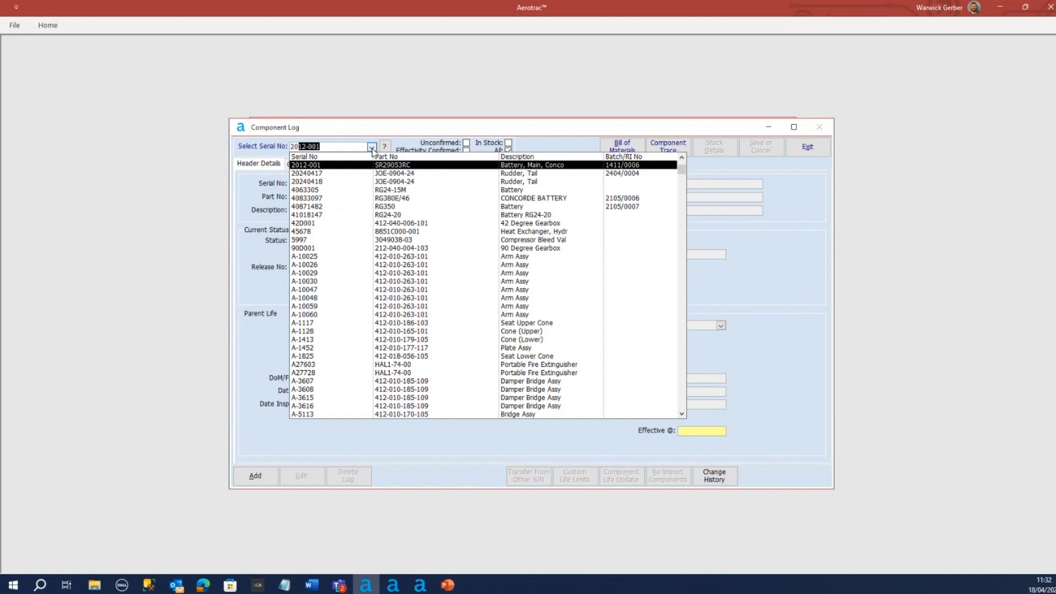
type("240417")
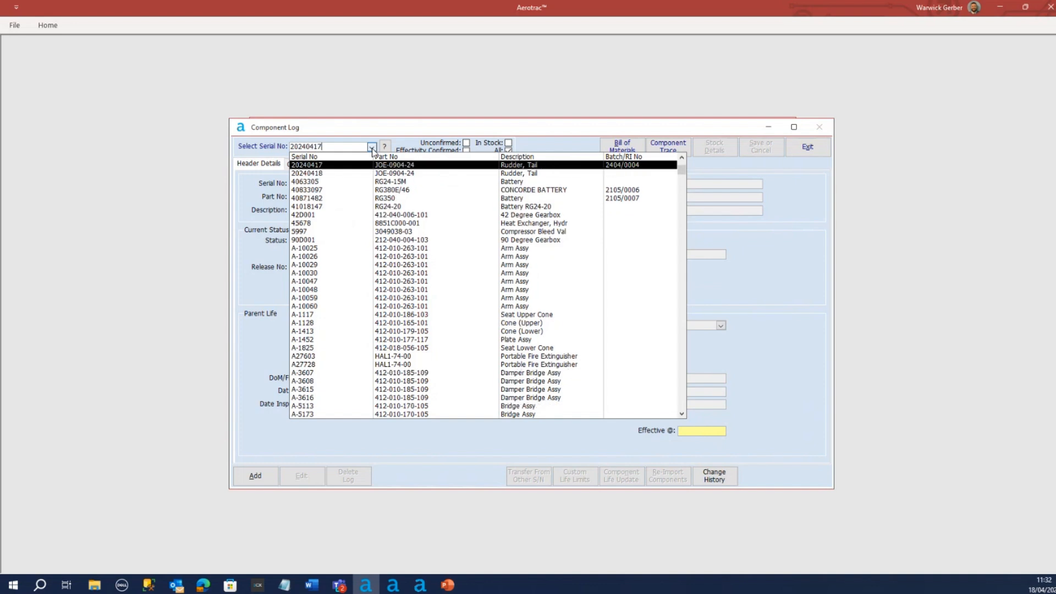
left_click(380, 172)
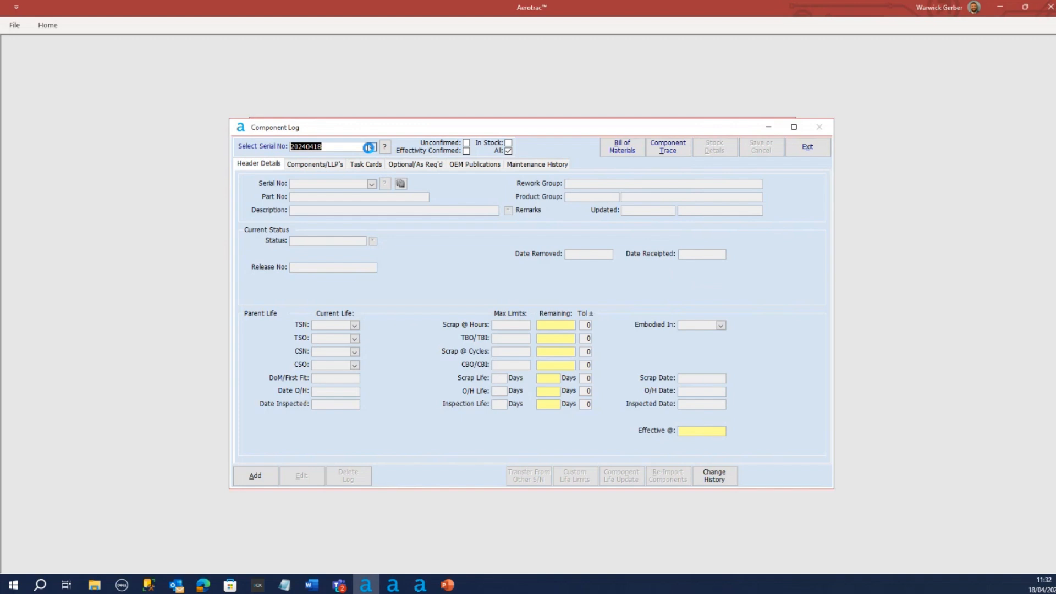
left_click(373, 147)
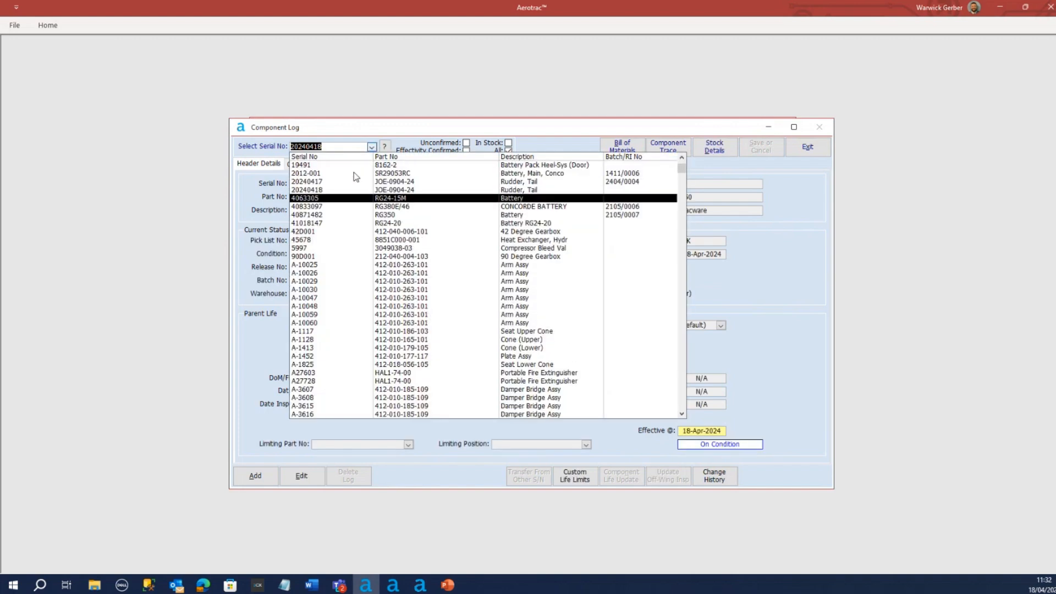
left_click(338, 182)
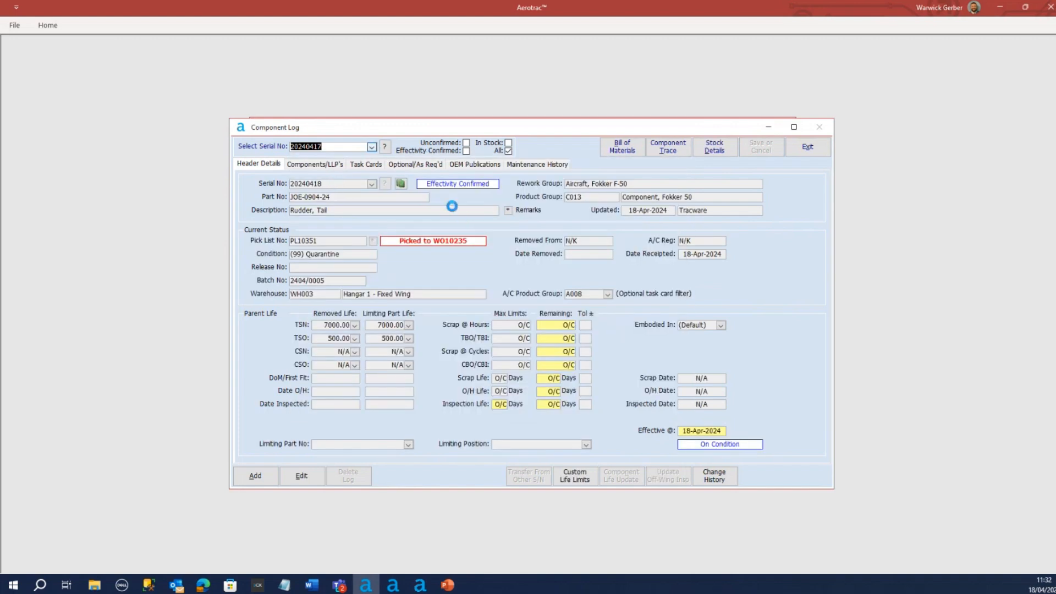
left_click(325, 164)
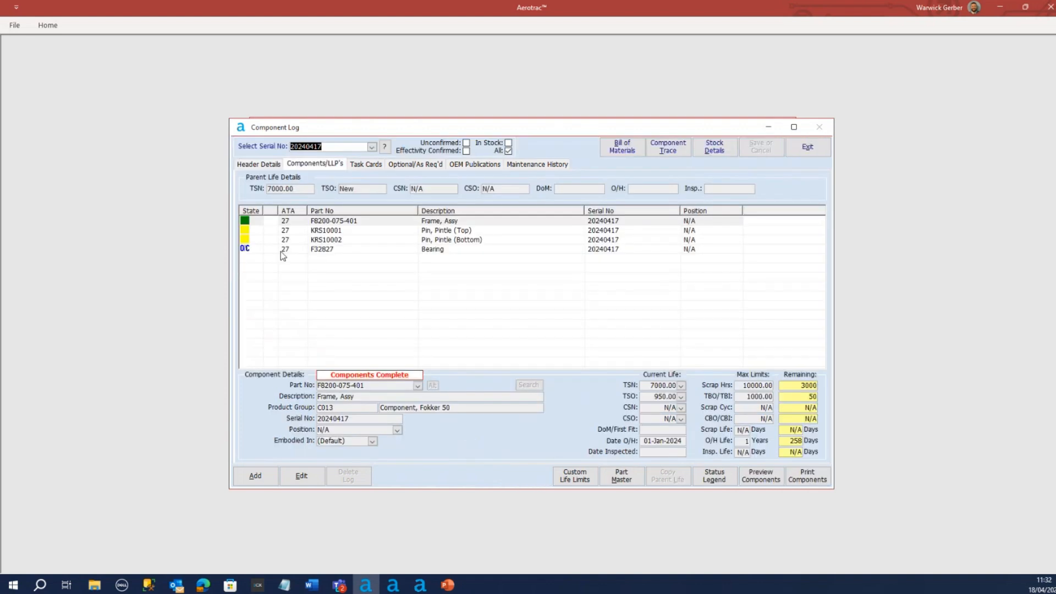
Check the current life details of the frame assembly and both pintle pins, and close the component log
left_click(312, 222)
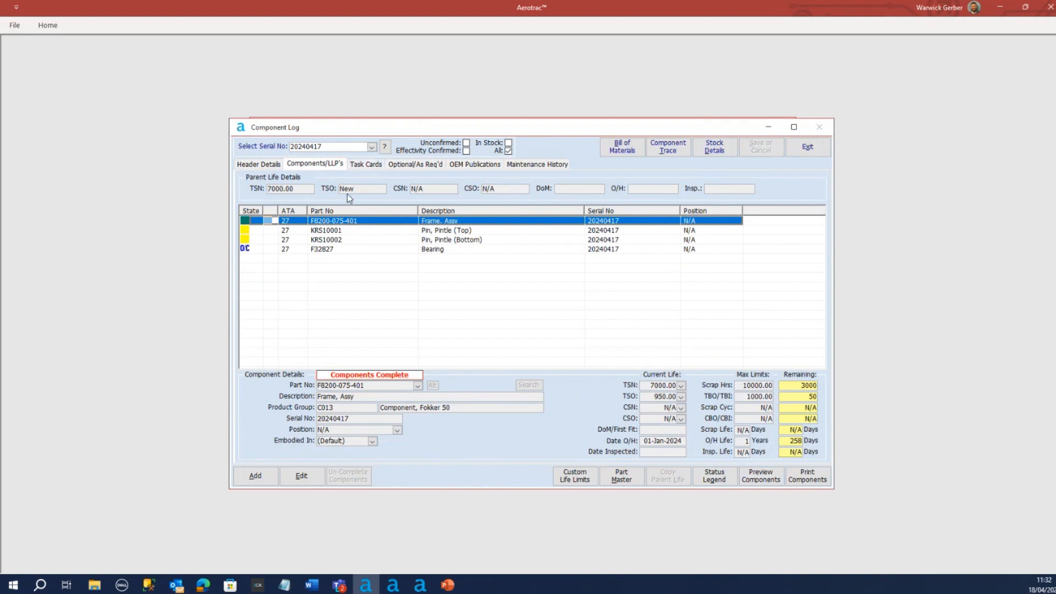
left_click(335, 230)
left_click(340, 223)
left_click(325, 235)
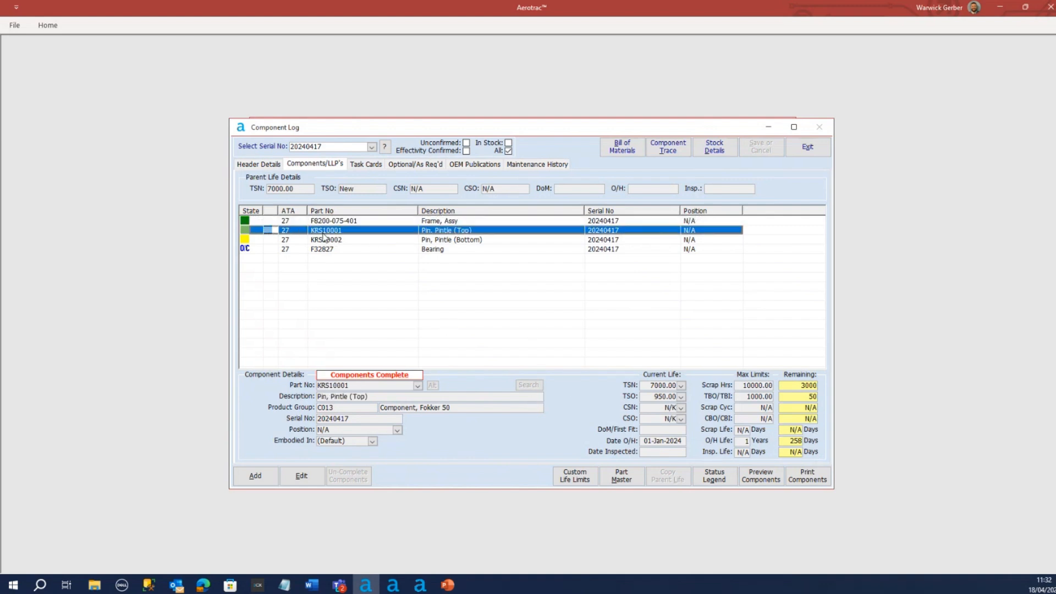
left_click(324, 239)
left_click(327, 222)
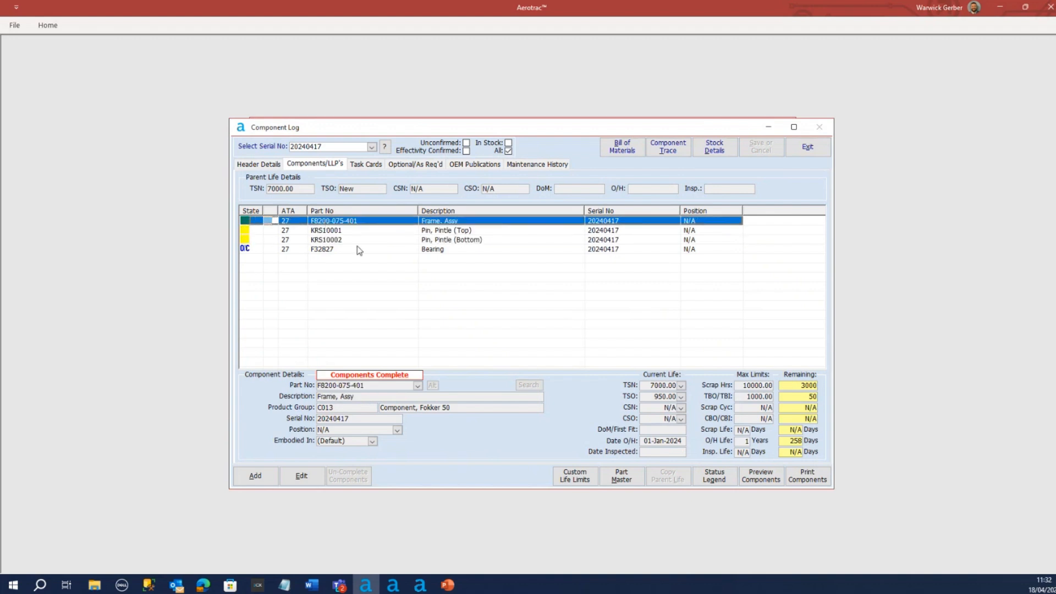
left_click(815, 155)
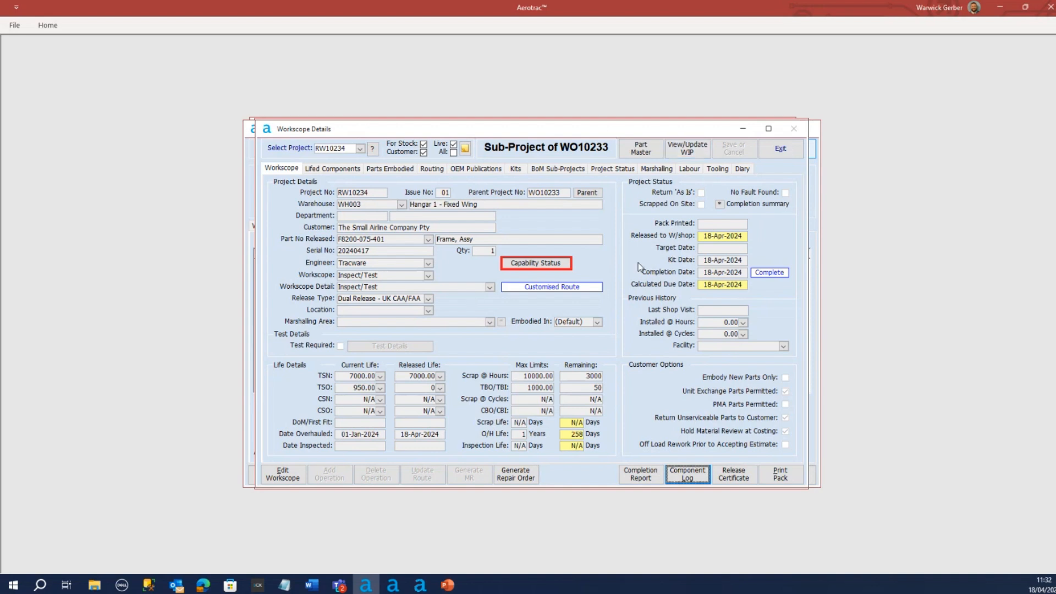
Leave RW10234's workscope and inspection report, and open the workscope details of workshop project WO10233
left_click(783, 149)
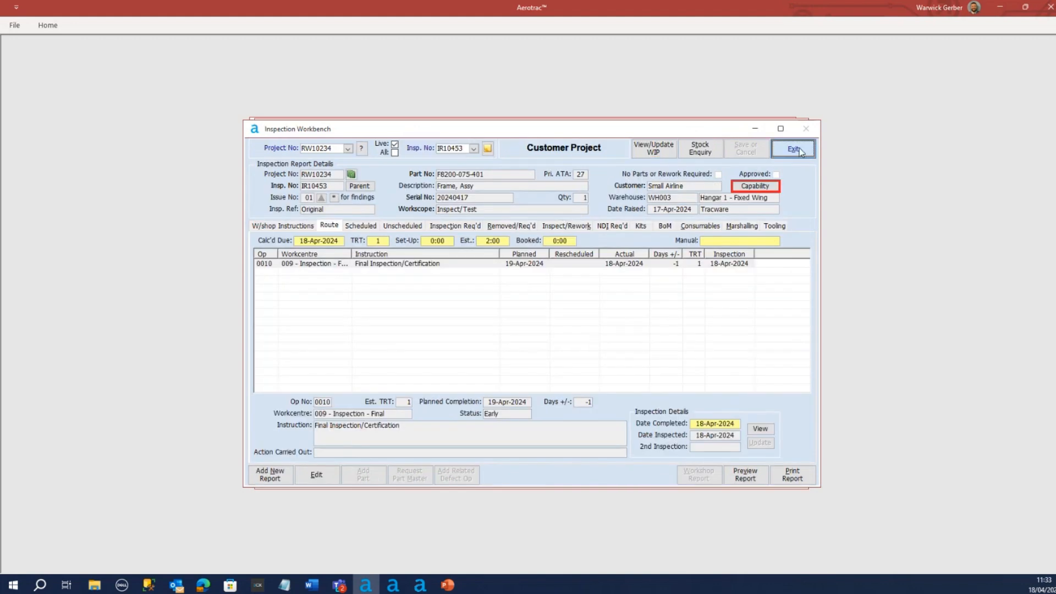
left_click(796, 149)
left_click(792, 149)
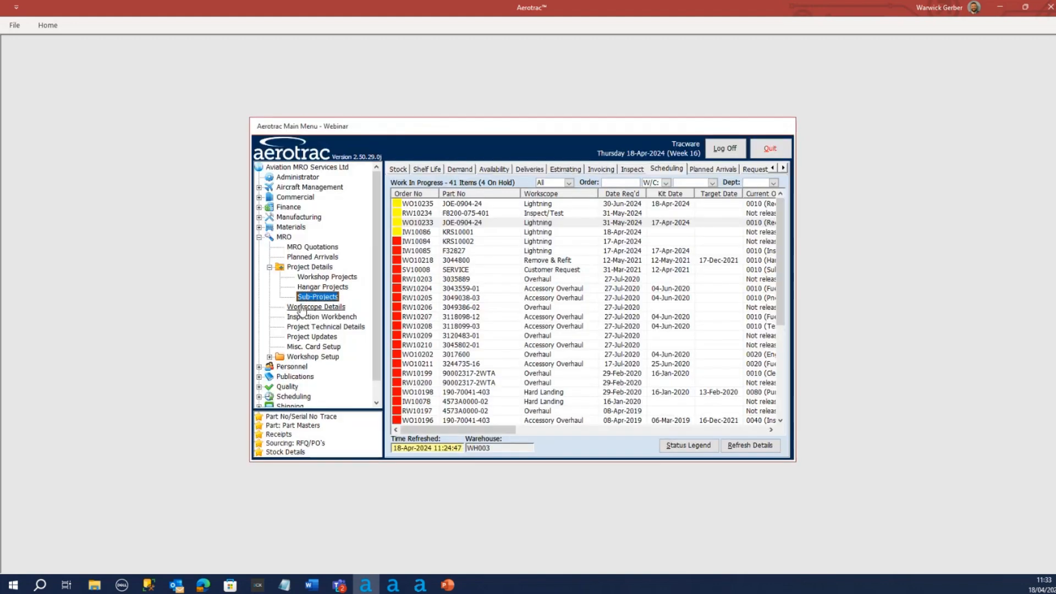
left_click(309, 277)
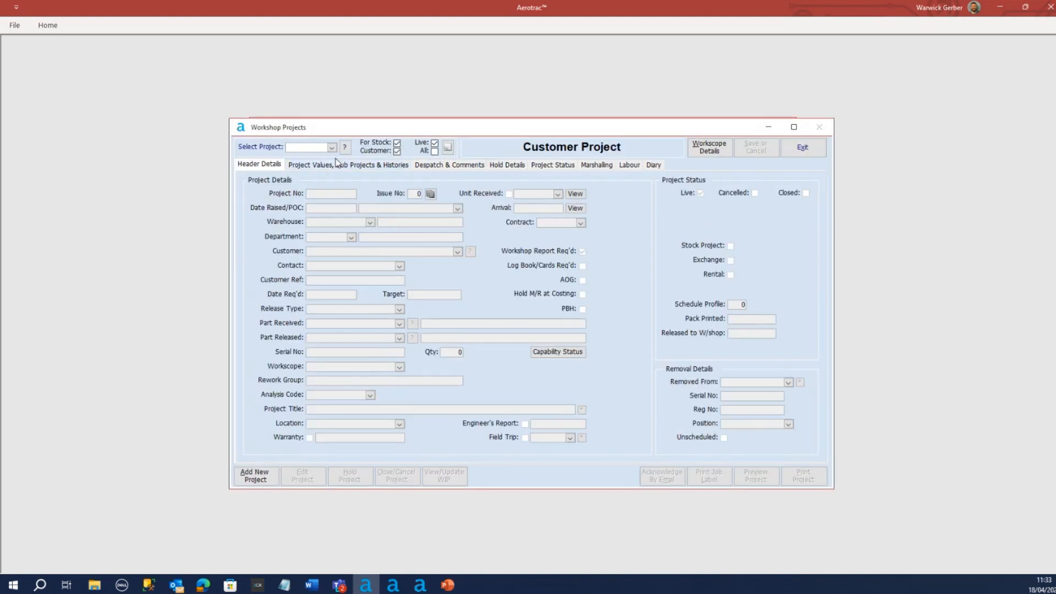
left_click(332, 148)
left_click(315, 175)
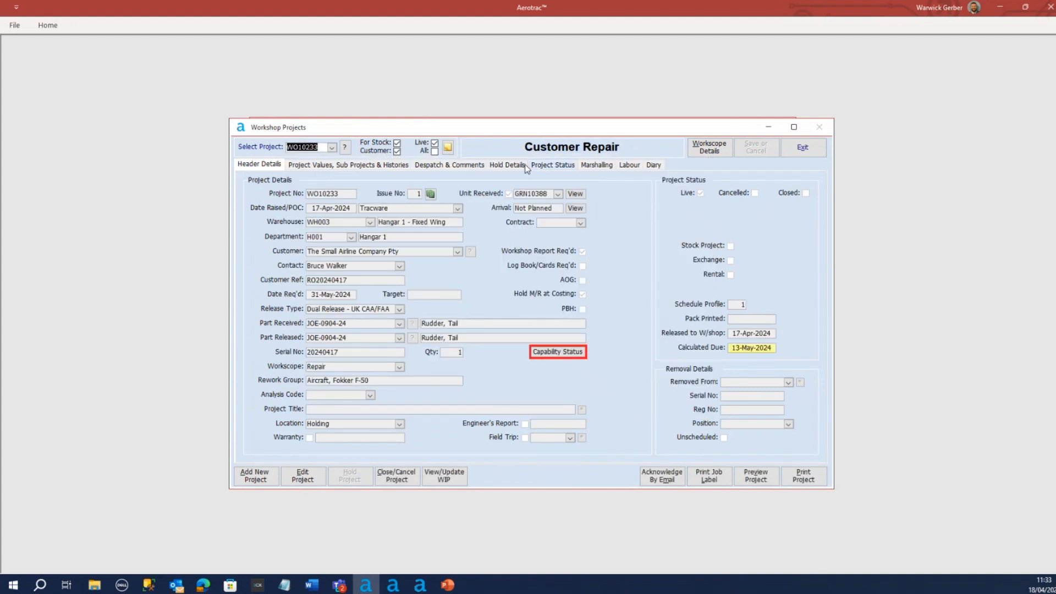
left_click(705, 143)
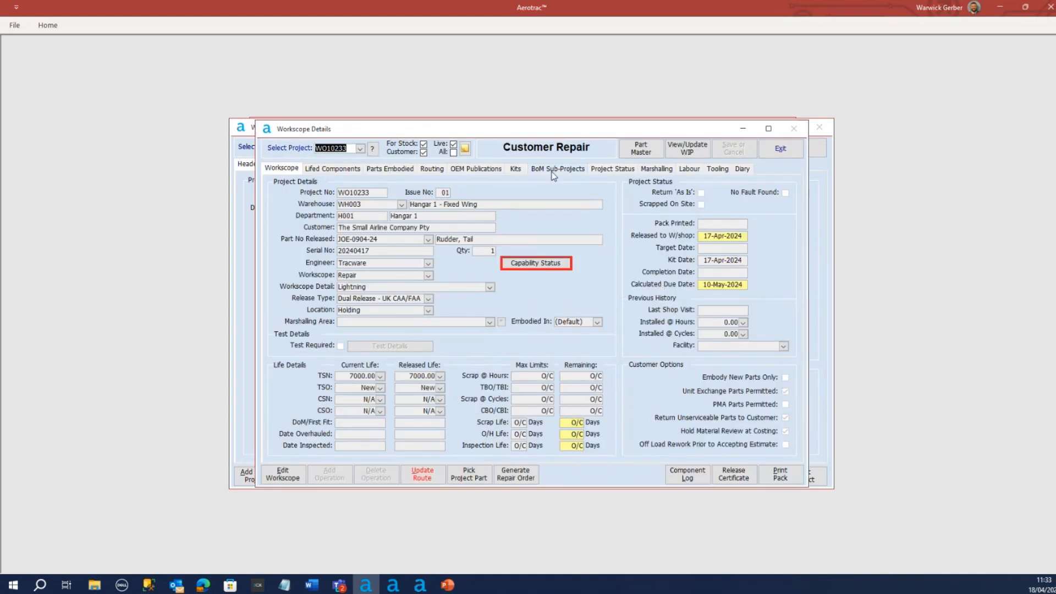
Check the bottom pin and bearing in WO10233's marshalling list
left_click(556, 171)
left_click(660, 170)
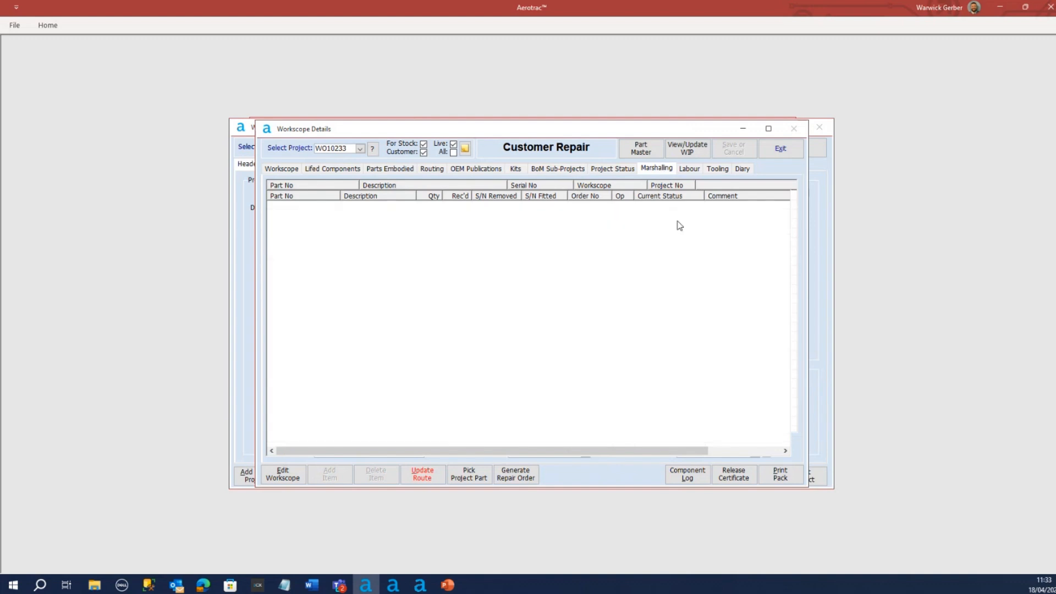
left_click(454, 216)
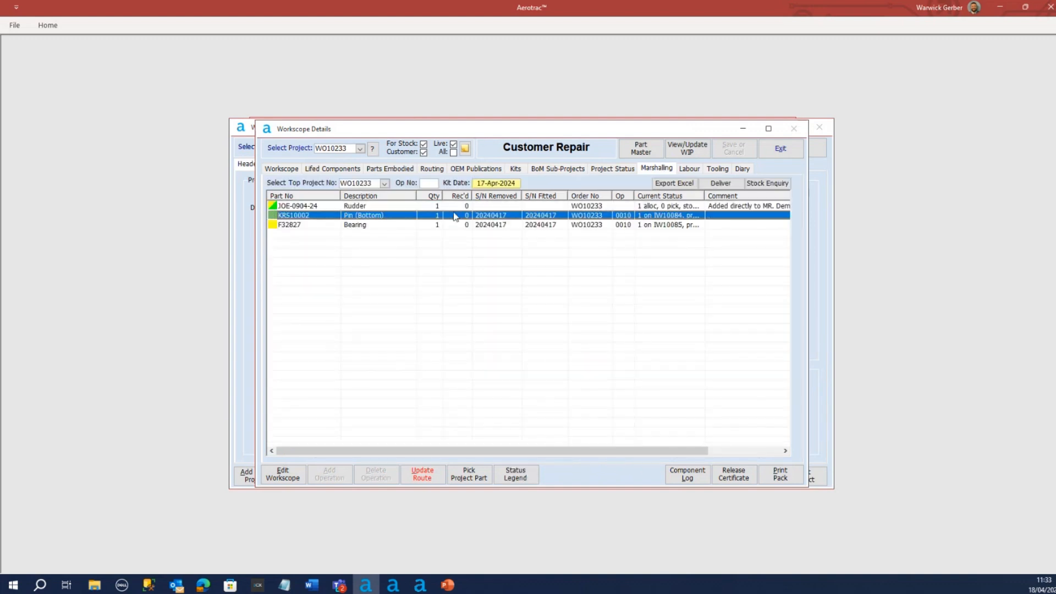
left_click(504, 226)
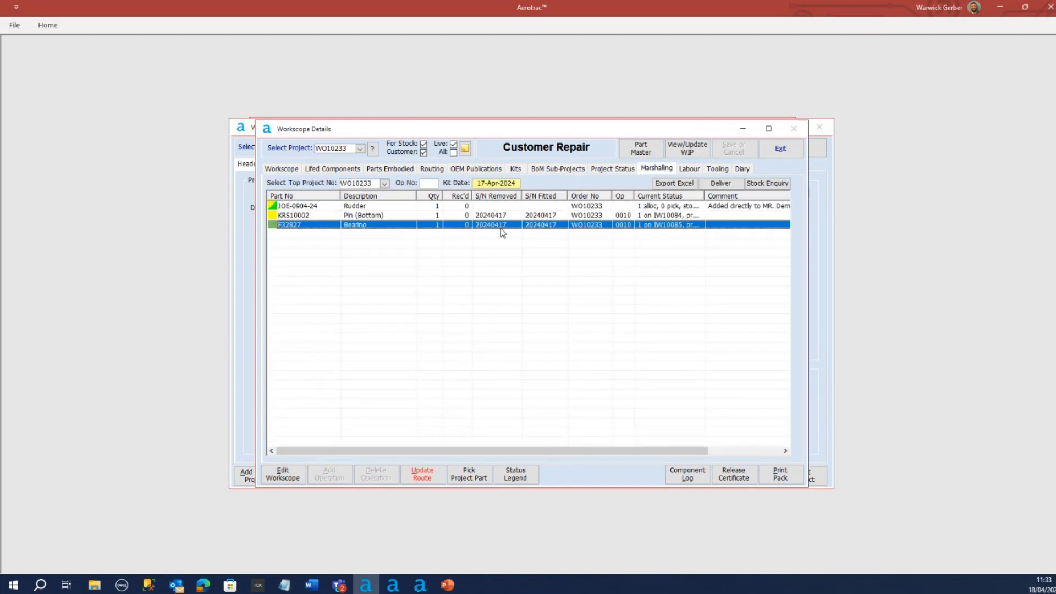
left_click(383, 218)
left_click(392, 227)
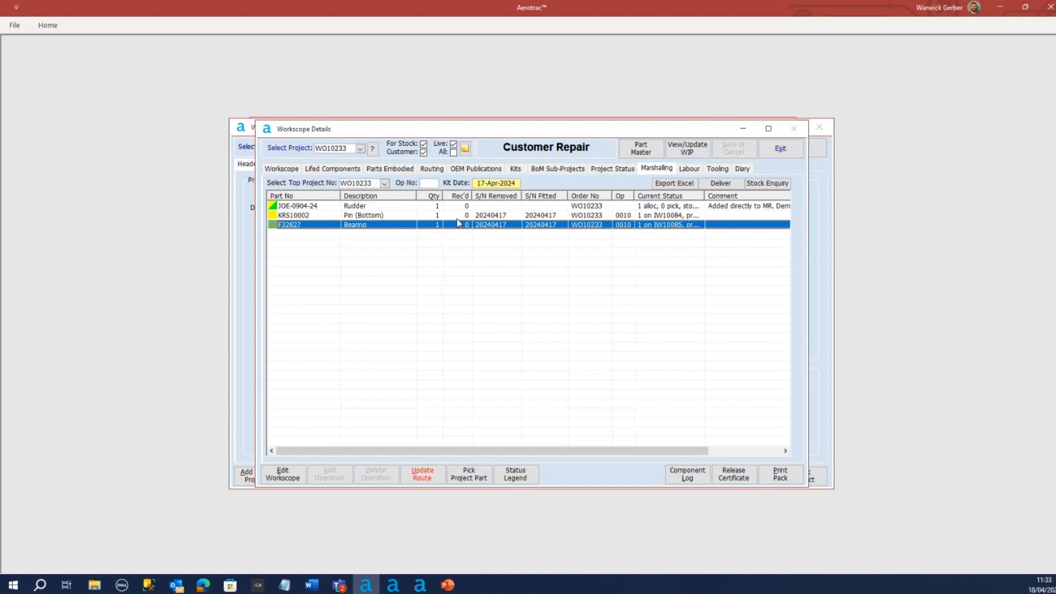
Deliver bottom pin KRS10002 from the marshalling list and try to save its new receipt inspection for IW10084
left_click(659, 218)
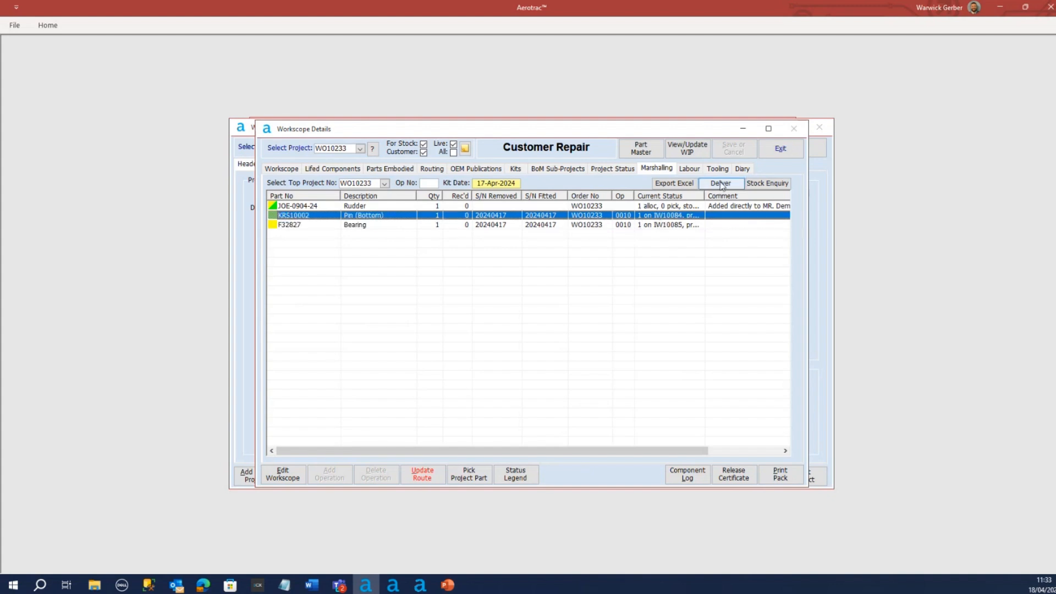
left_click(722, 184)
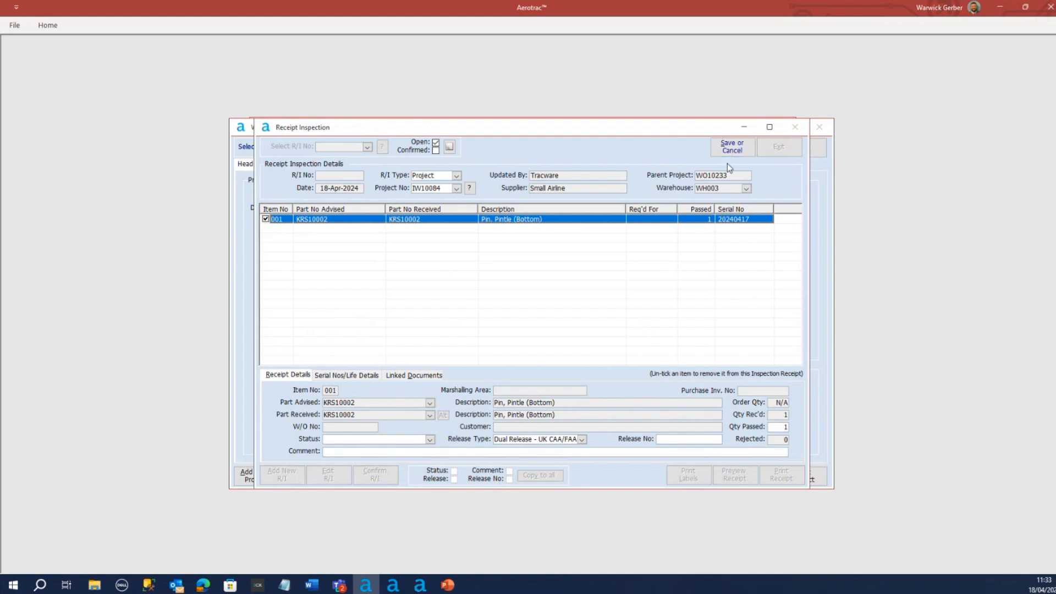
left_click(732, 147)
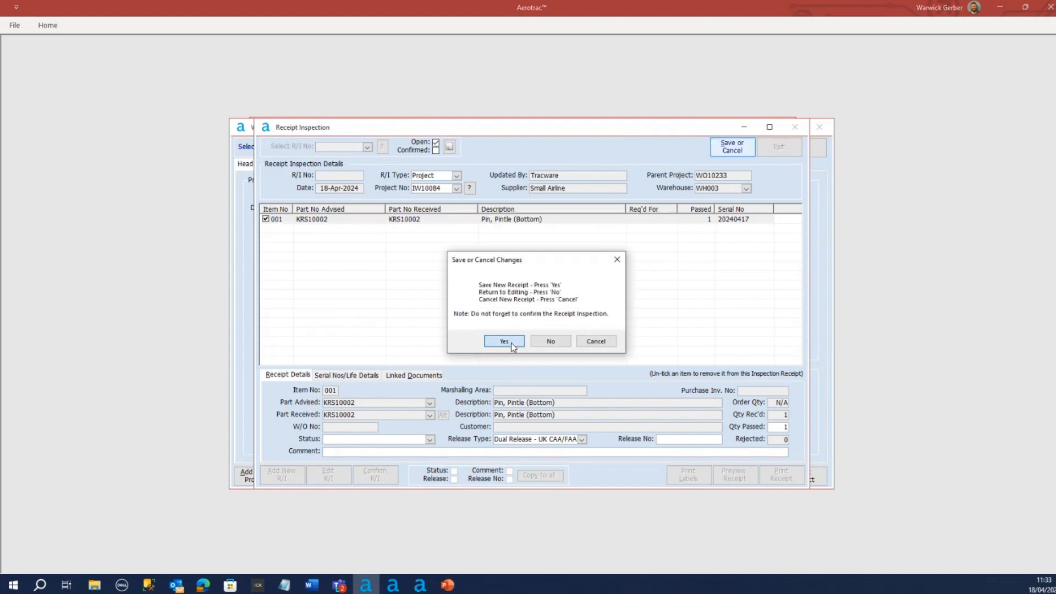
left_click(504, 341)
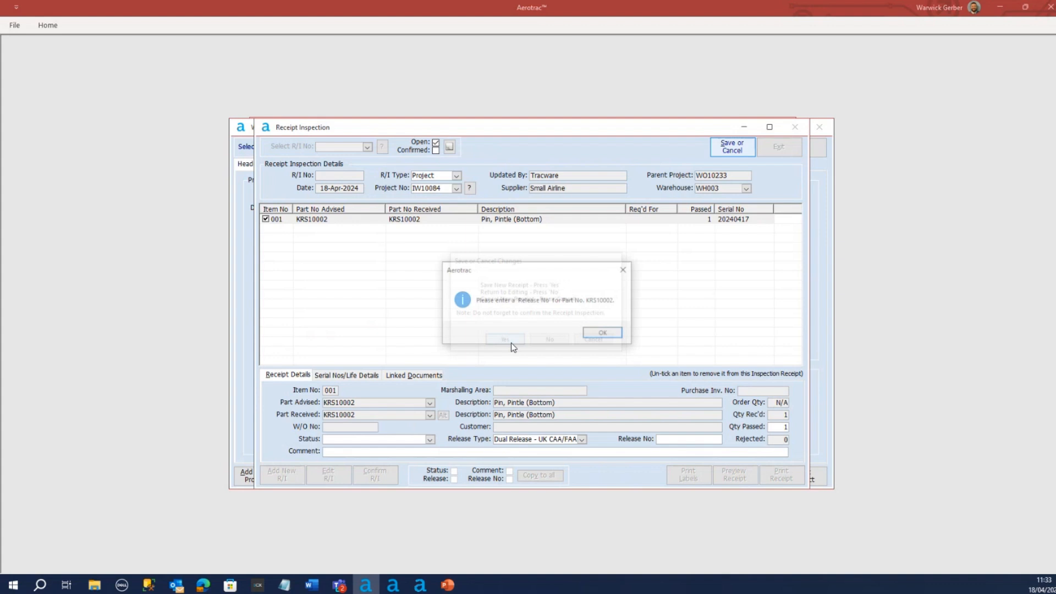
left_click(604, 334)
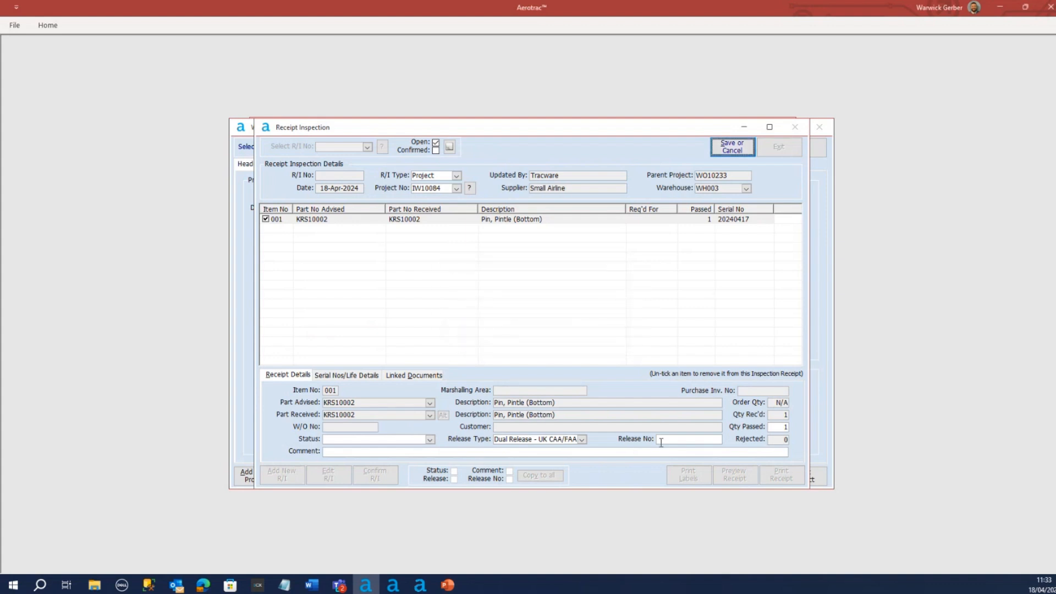
Enter release number 2020418, set the bottom pin's status to Repaired, and save the receipt inspection
left_click(664, 439)
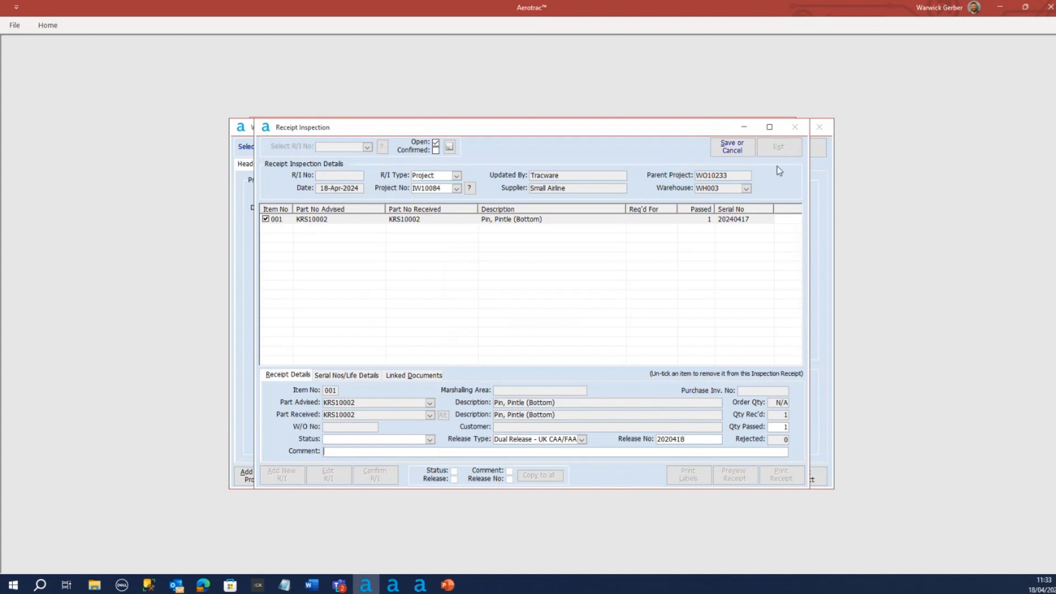
left_click(430, 439)
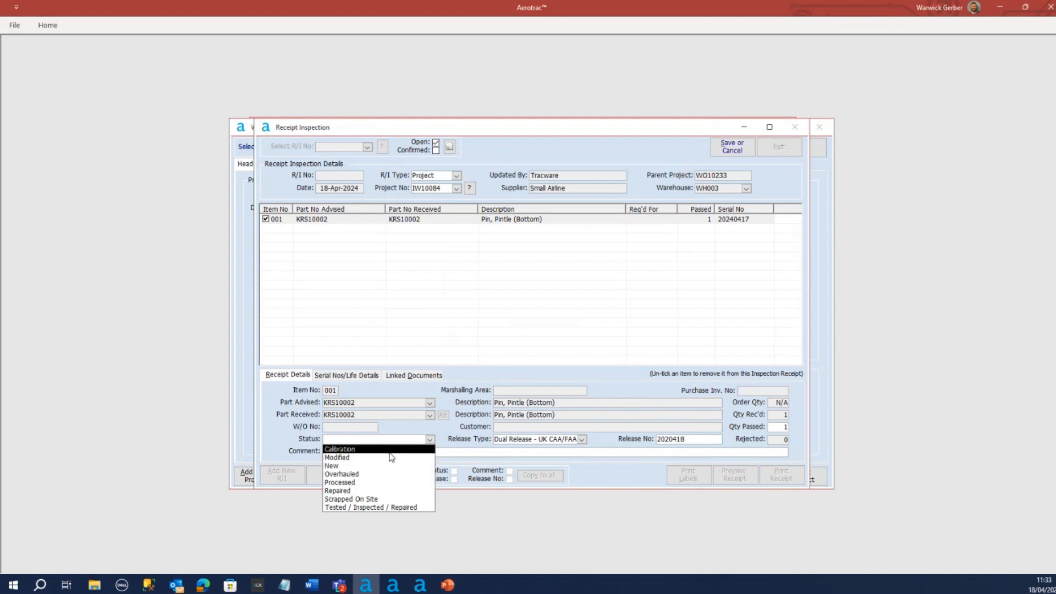
left_click(390, 491)
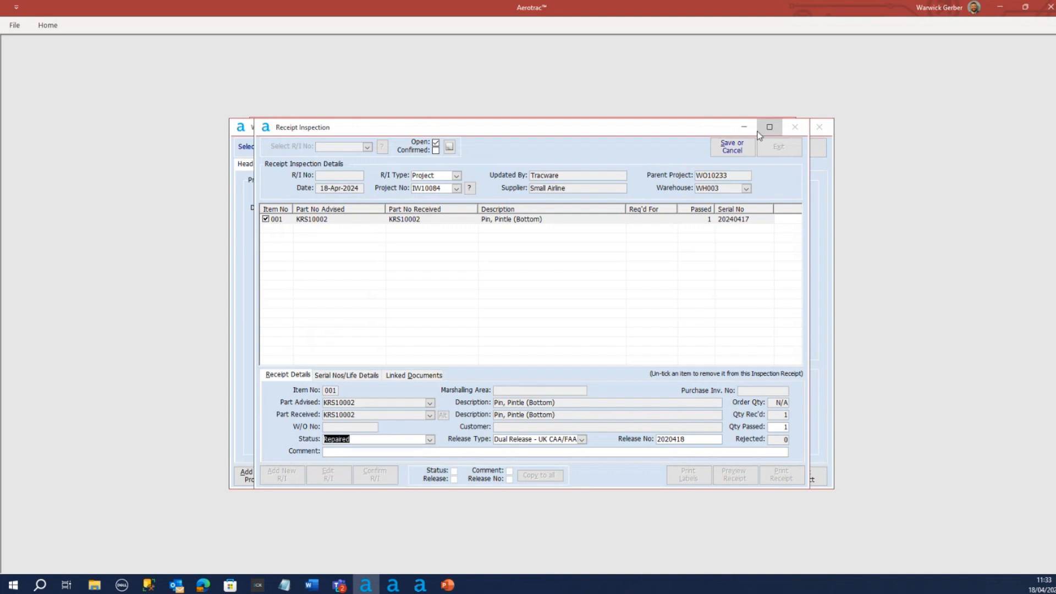
left_click(730, 152)
left_click(502, 341)
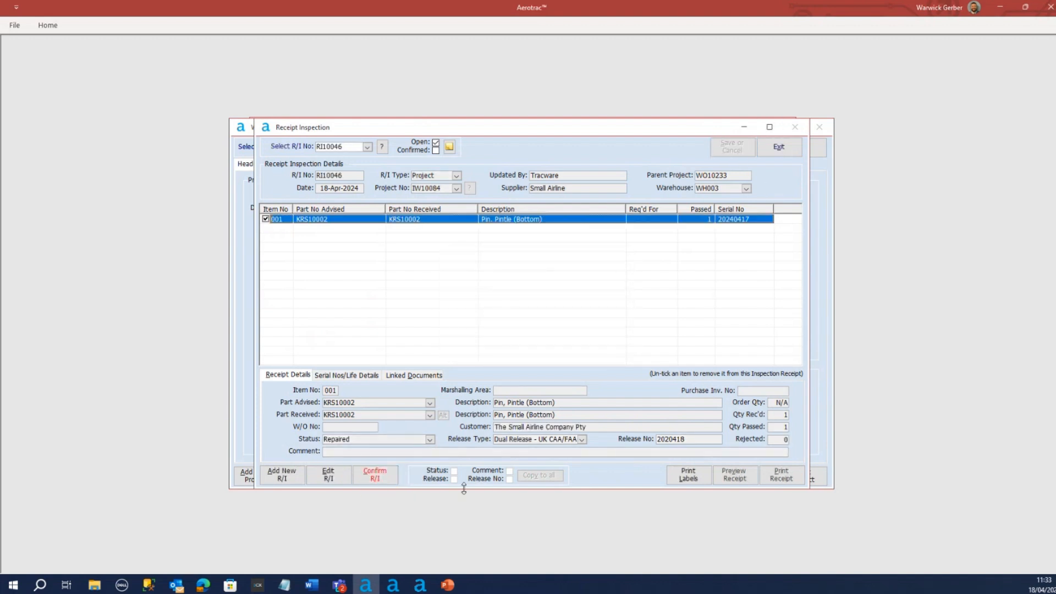
Confirm the bottom pin's receipt inspection and its delivery to the project, and leave the inspection
left_click(375, 475)
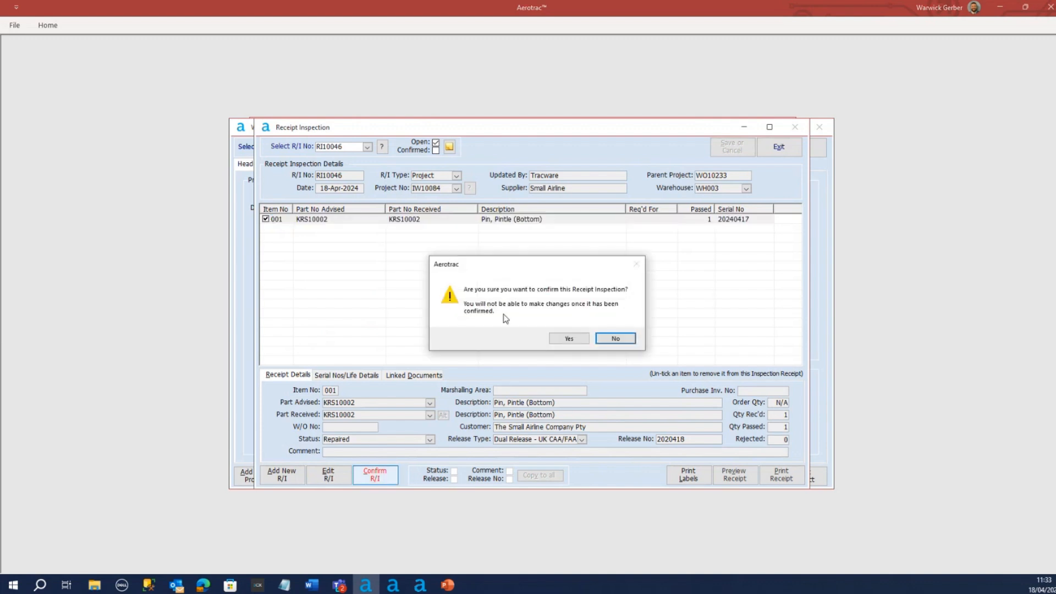
left_click(565, 338)
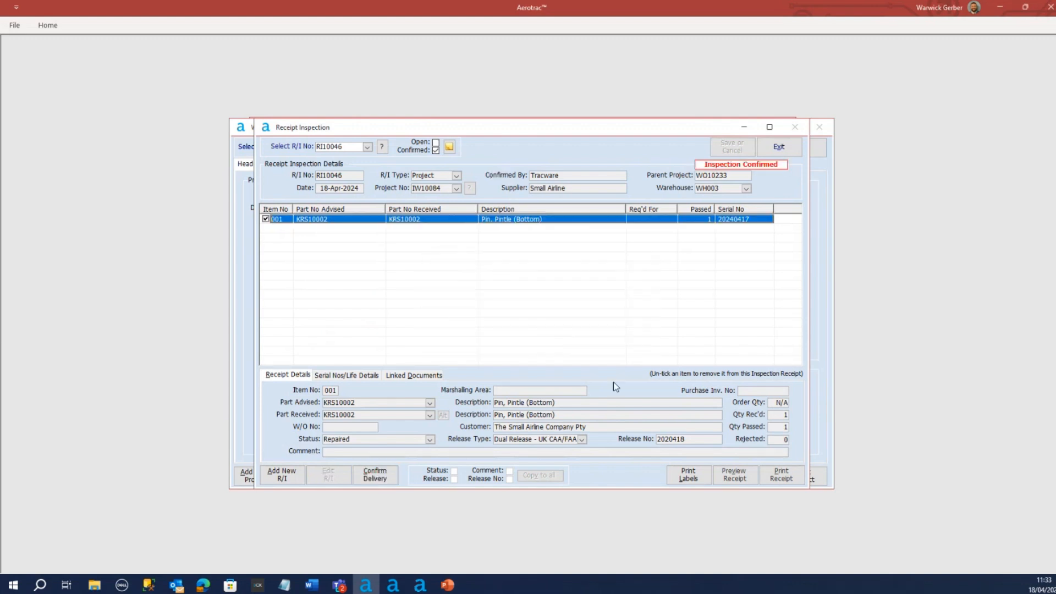
left_click(376, 476)
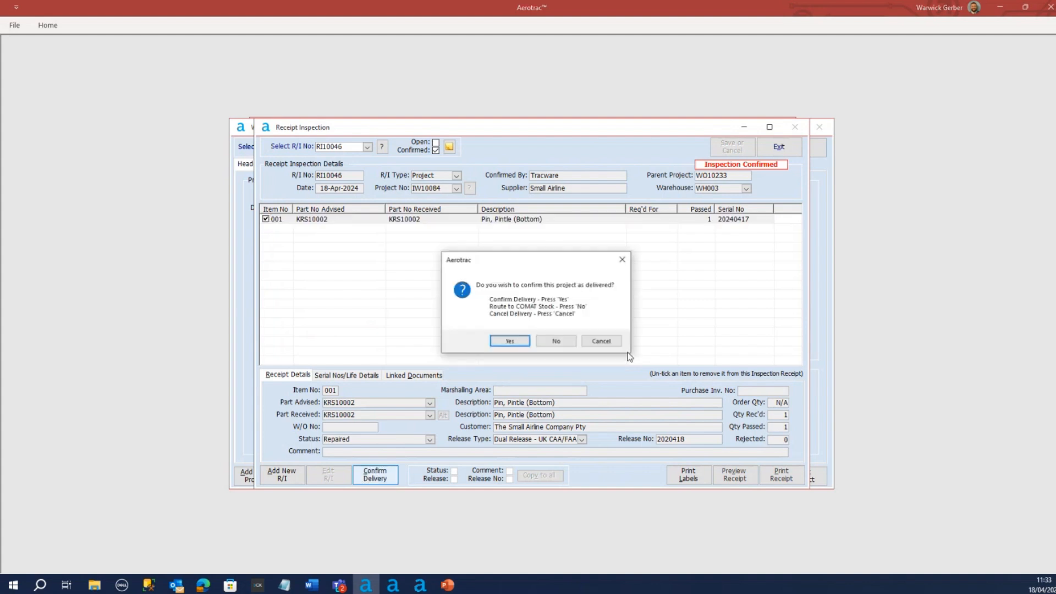
left_click(501, 343)
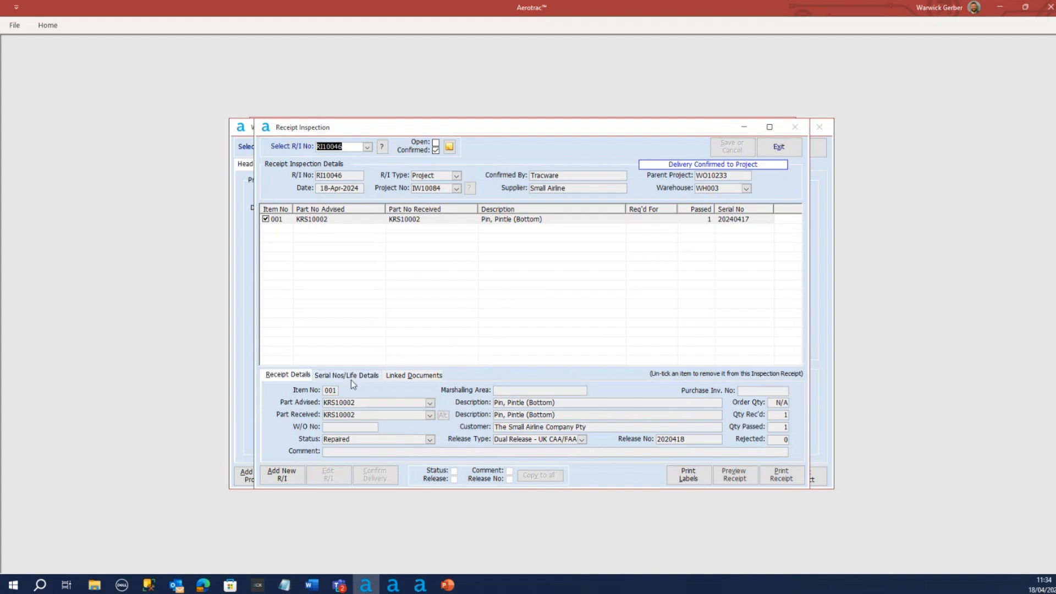
left_click_drag(519, 127, 513, 136)
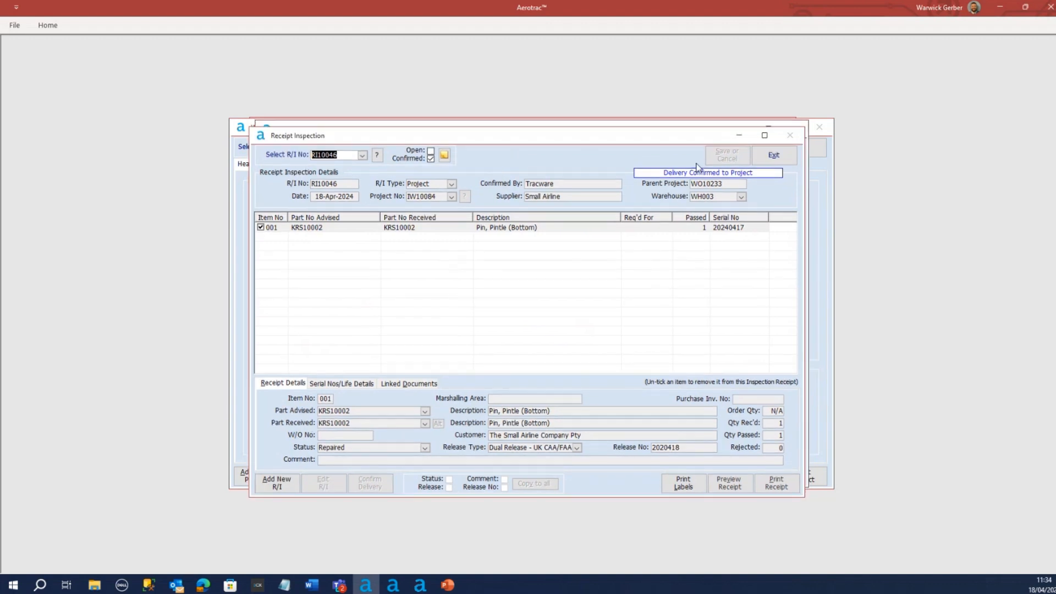
left_click(774, 155)
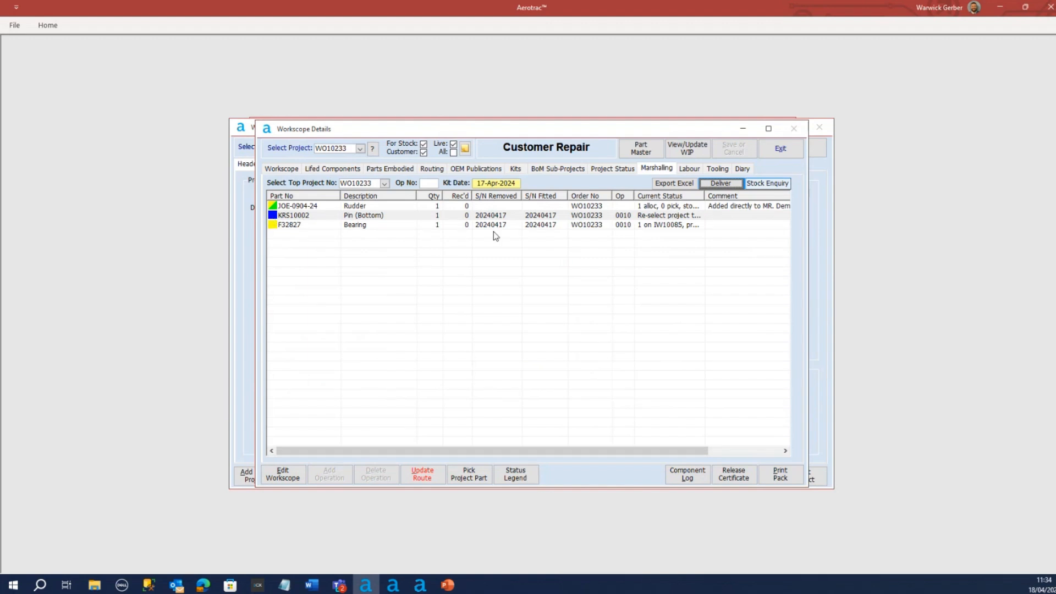
Deliver bearing F32827 from the marshalling list and save its receipt inspection with release number 2020418 and status Repaired
left_click(615, 224)
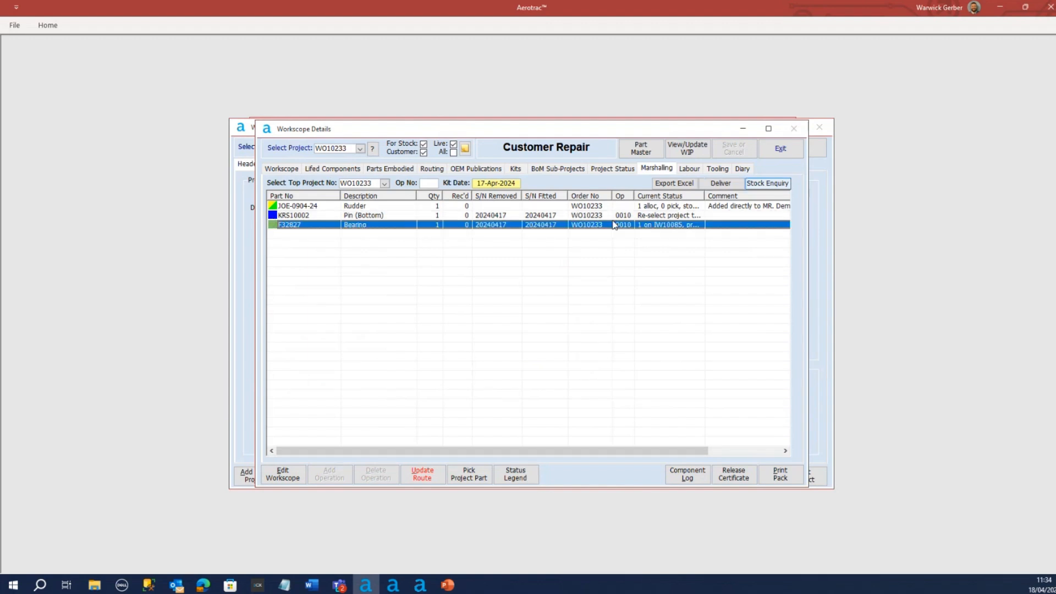
left_click(721, 184)
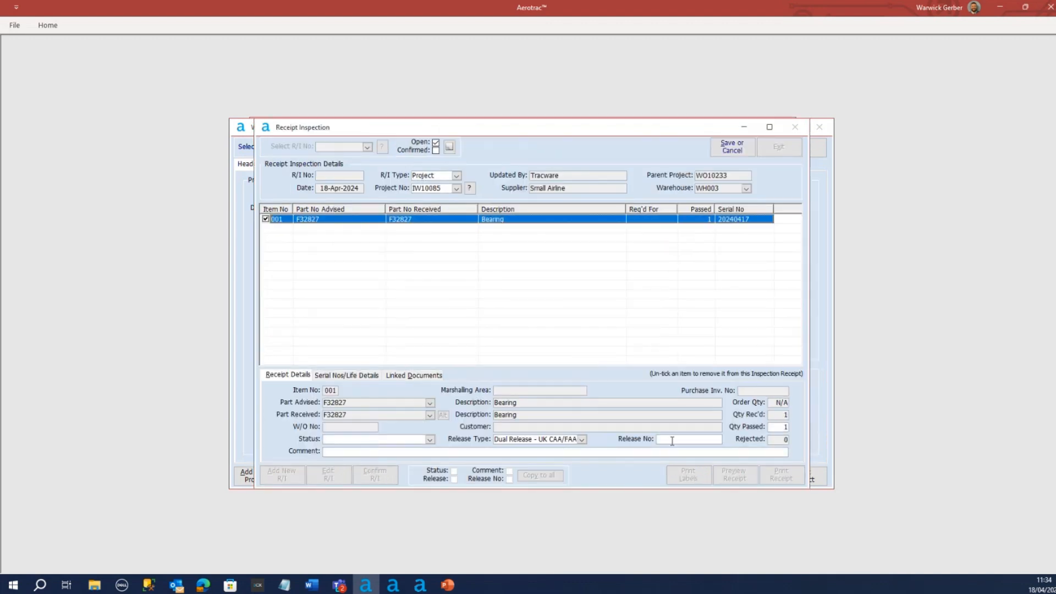
left_click(703, 439)
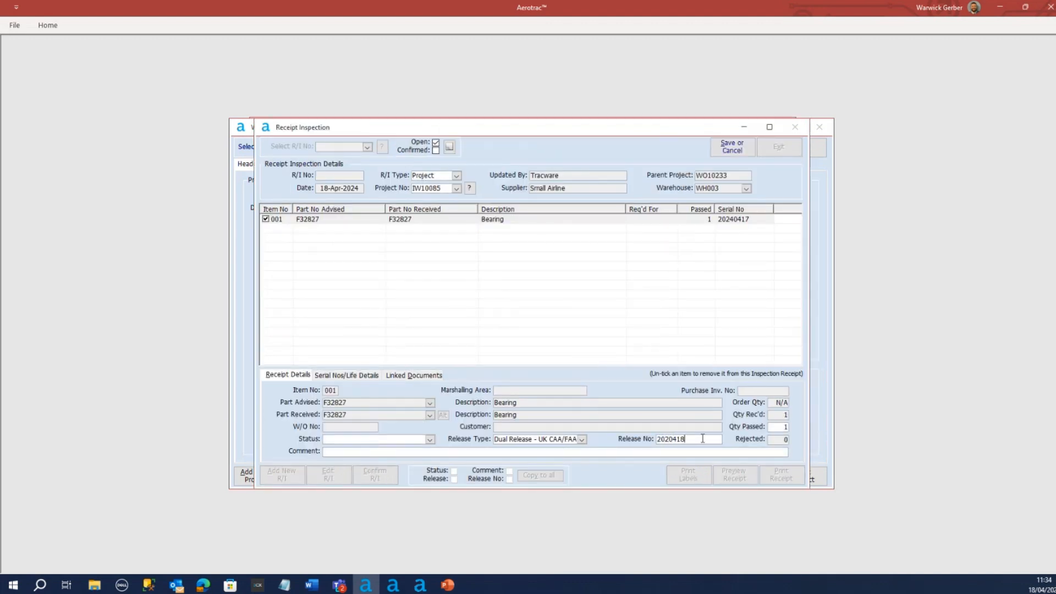
type("2020418")
left_click(430, 440)
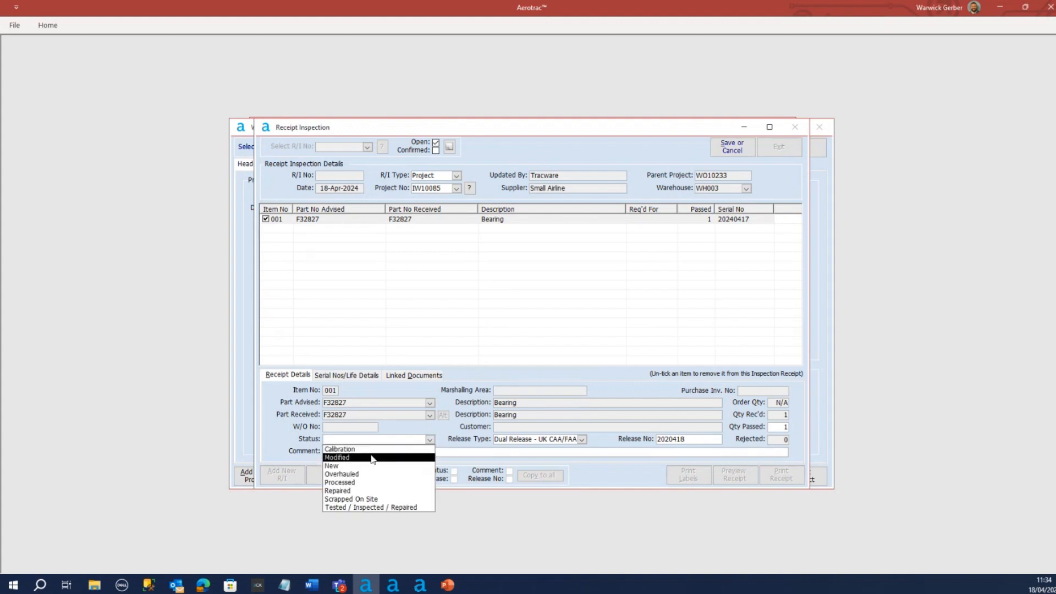
left_click(367, 491)
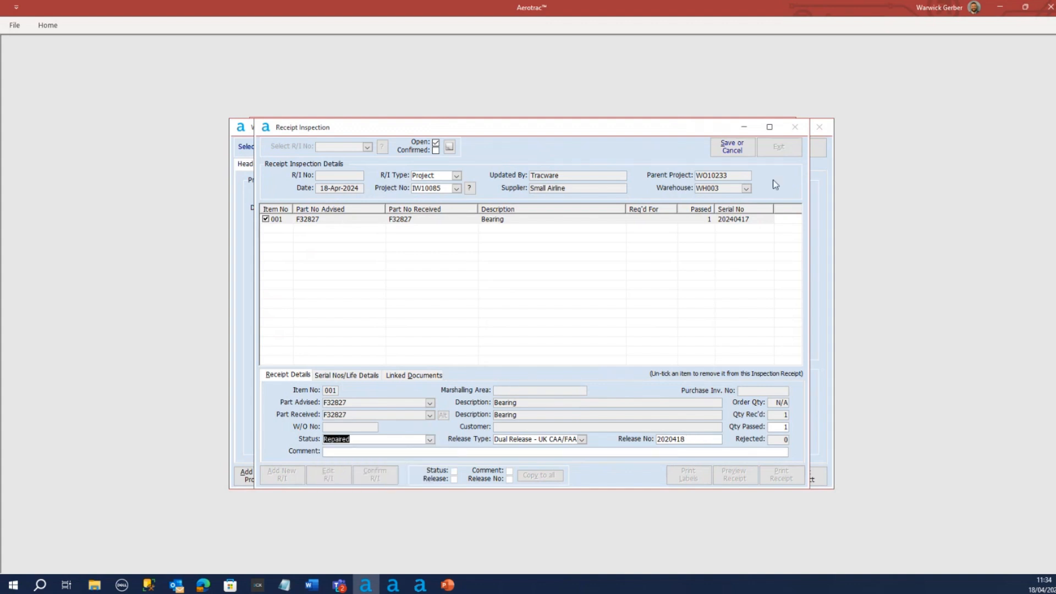
left_click(736, 154)
left_click(504, 342)
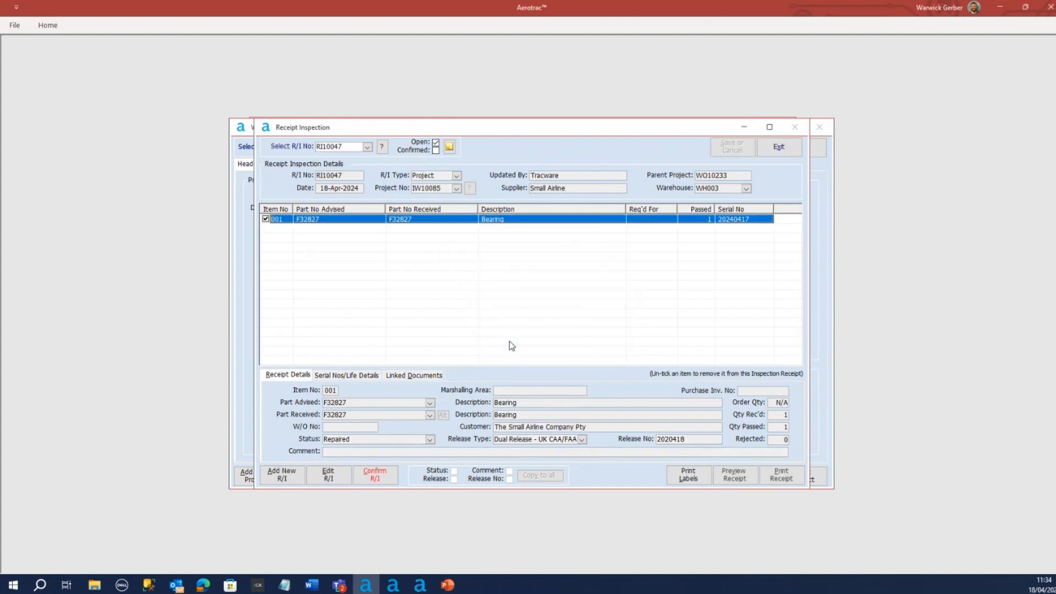
Confirm the bearing's receipt inspection and its delivery to the project, and leave the inspection
left_click(375, 476)
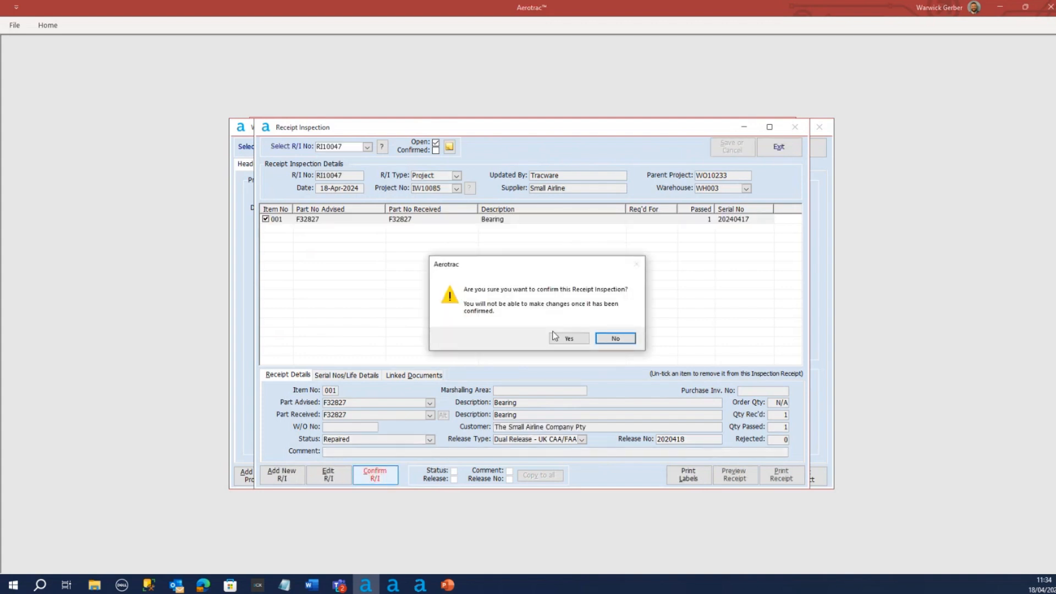
left_click(568, 336)
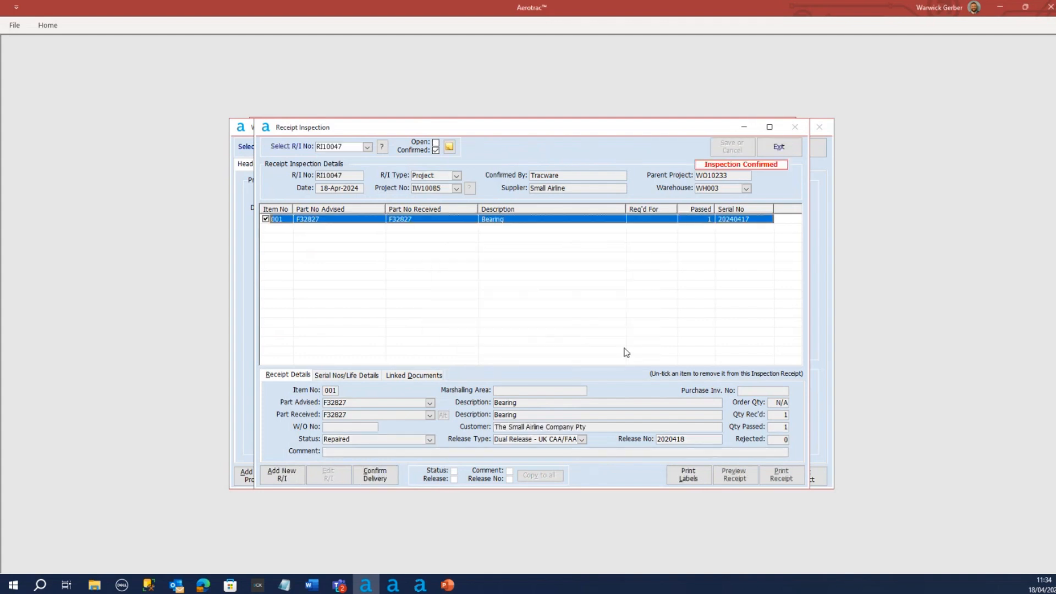
left_click(376, 475)
left_click(511, 342)
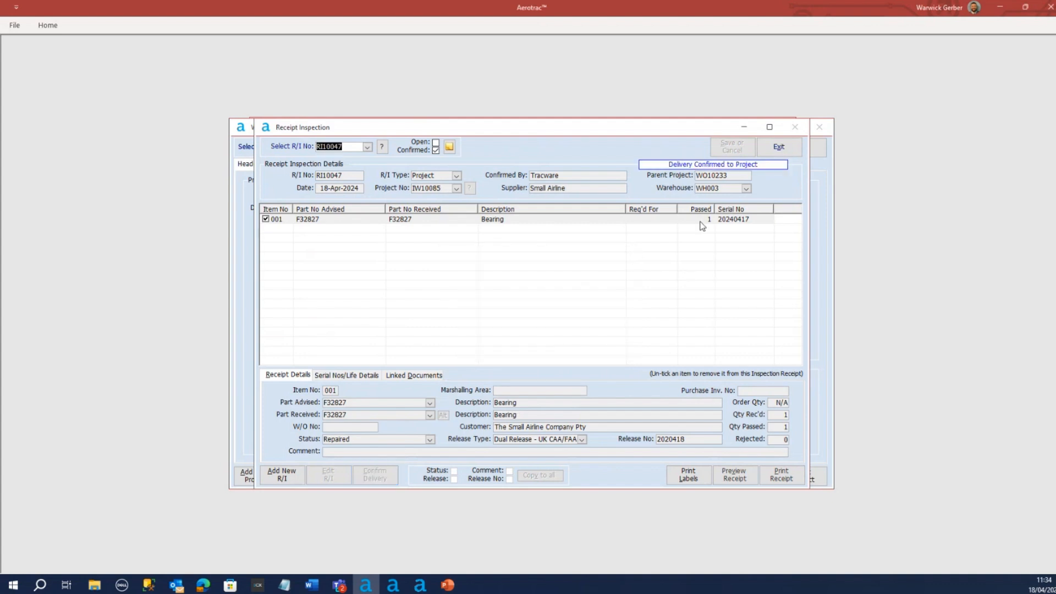
left_click(779, 147)
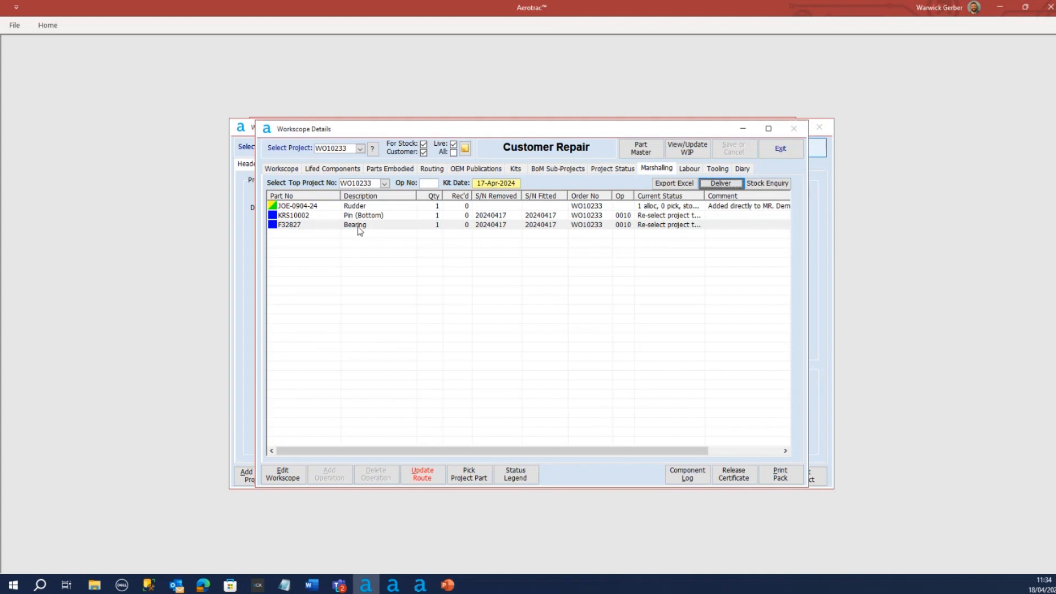
Raise and save a picking list for rudder JOE-0904-24 on WO10233, choosing serial number 20240417 from batch 2404/0004
left_click(368, 207)
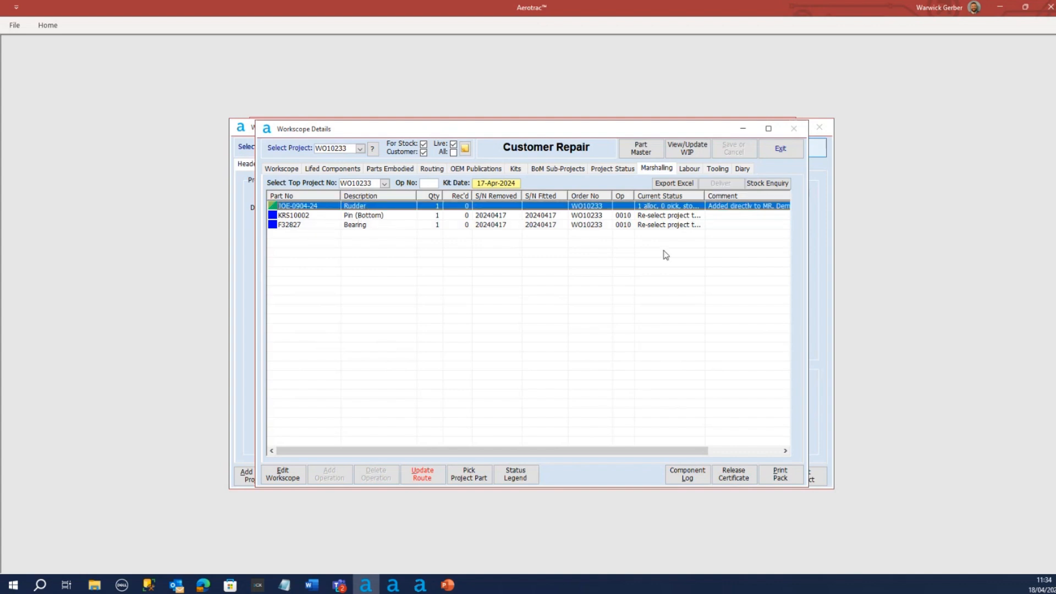
left_click_drag(704, 196, 728, 196)
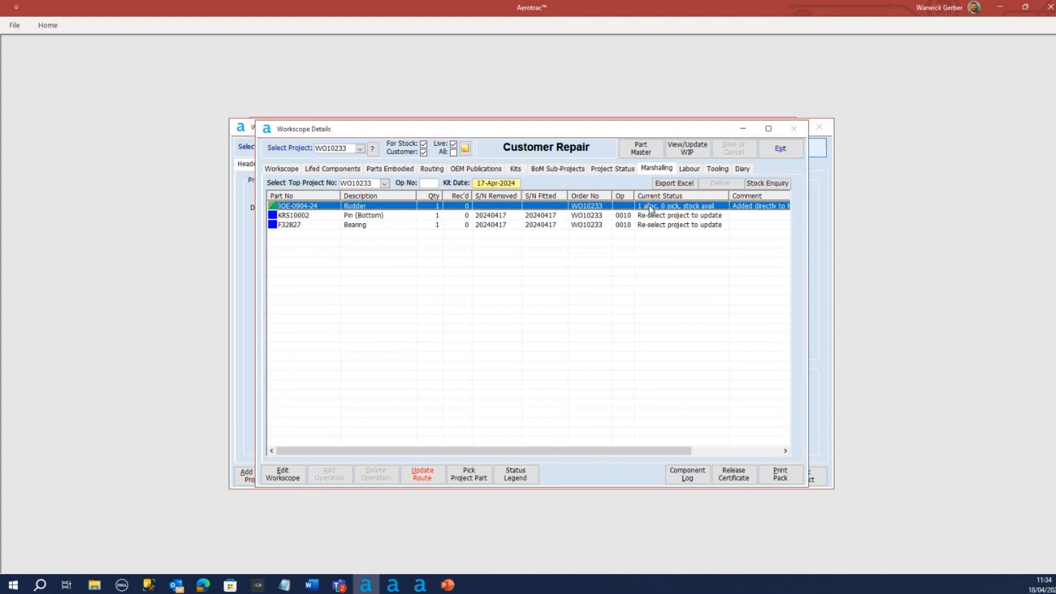
mouse_move(421, 132)
left_mouse_down()
mouse_move(455, 141)
mouse_move(441, 136)
left_mouse_up()
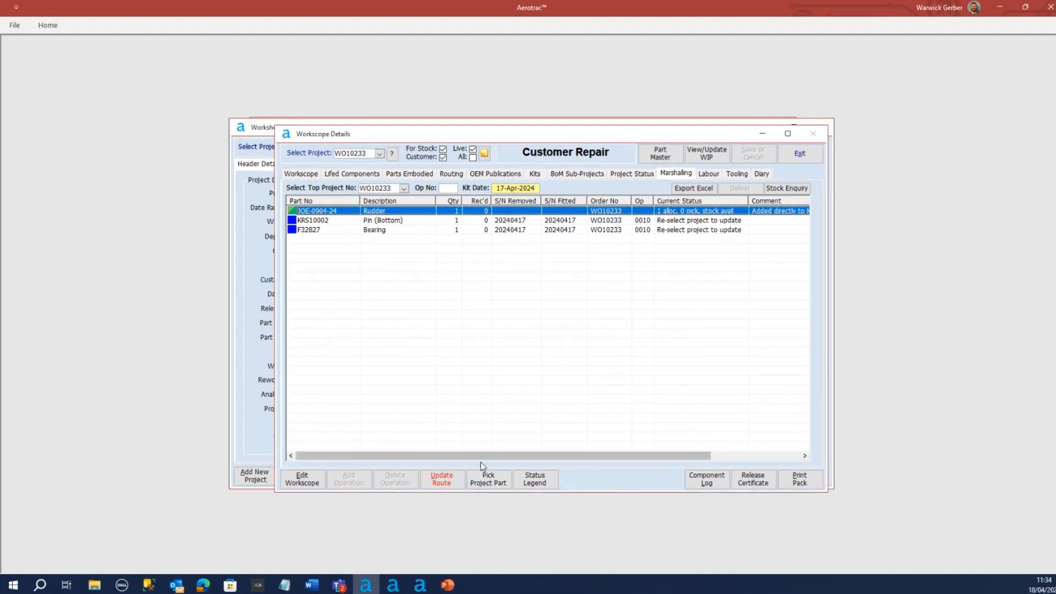
left_click(502, 486)
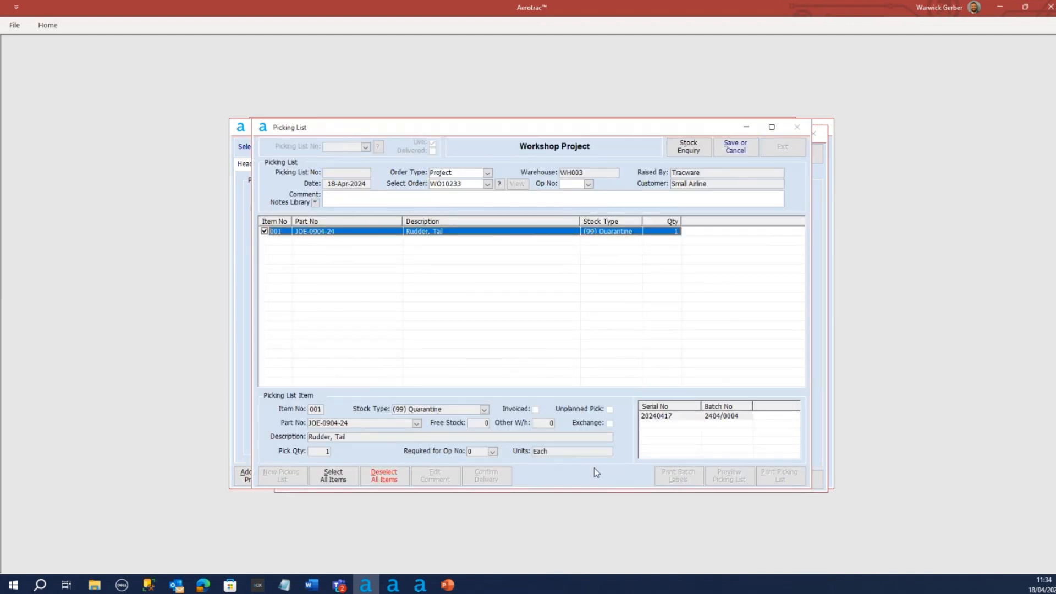
left_click(657, 416)
left_click(735, 146)
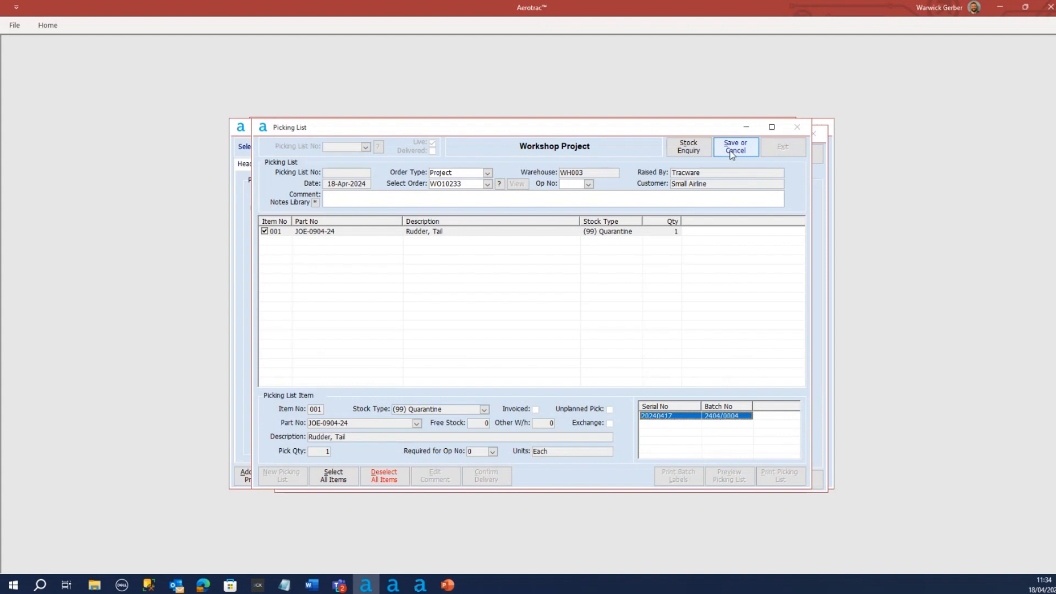
left_click(498, 332)
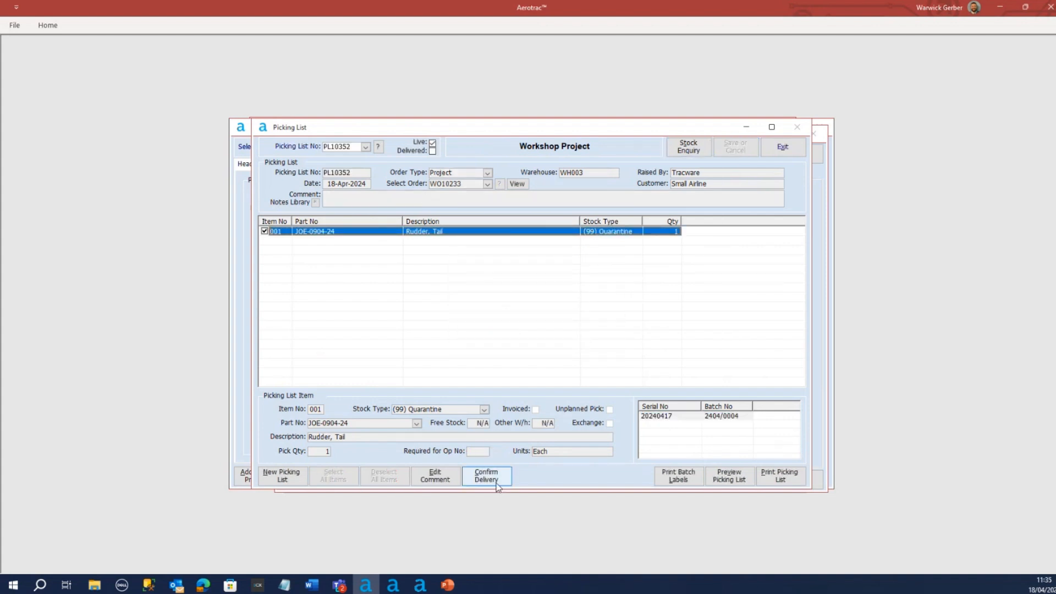
Confirm delivery of the rudder's picking list and return to WO10233's marshalling list
left_click(489, 476)
left_click(579, 330)
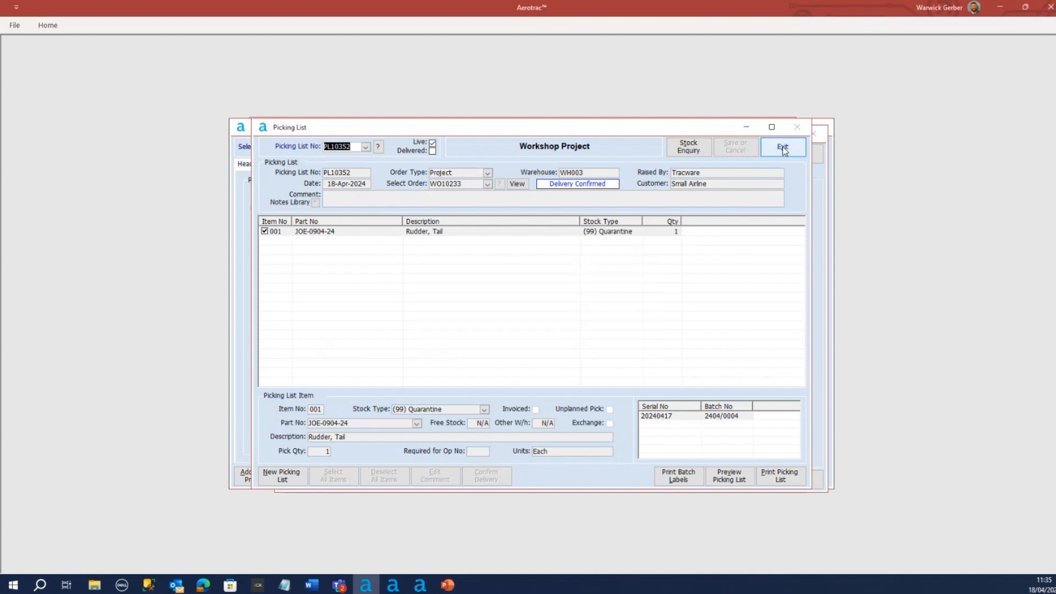
left_click(783, 146)
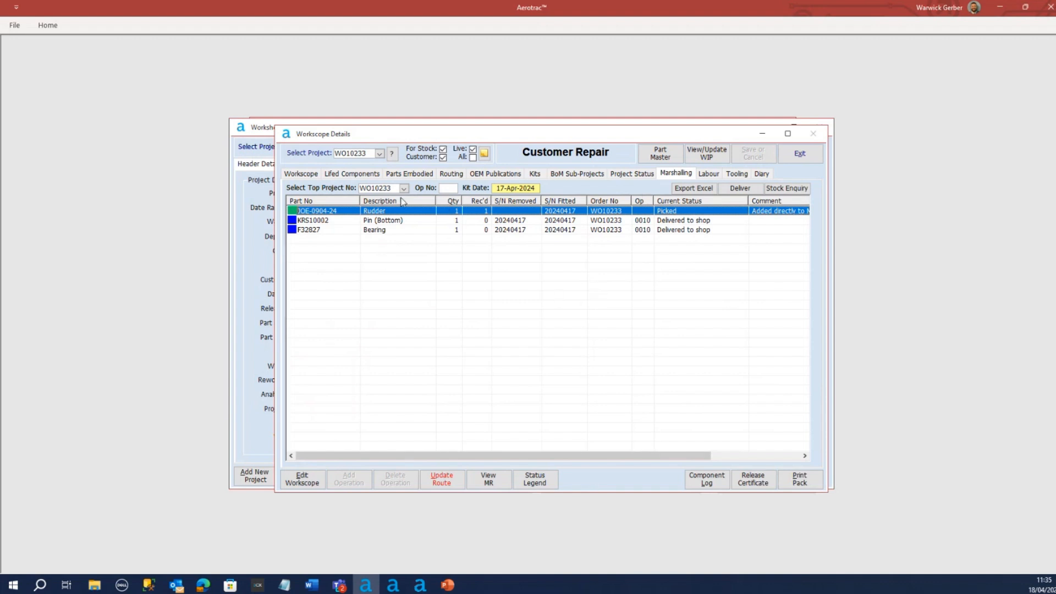
View WO10233's lifed components, and try to complete the project from its WIP schedule with operation 0060, final inspection and release, selected
left_click(345, 174)
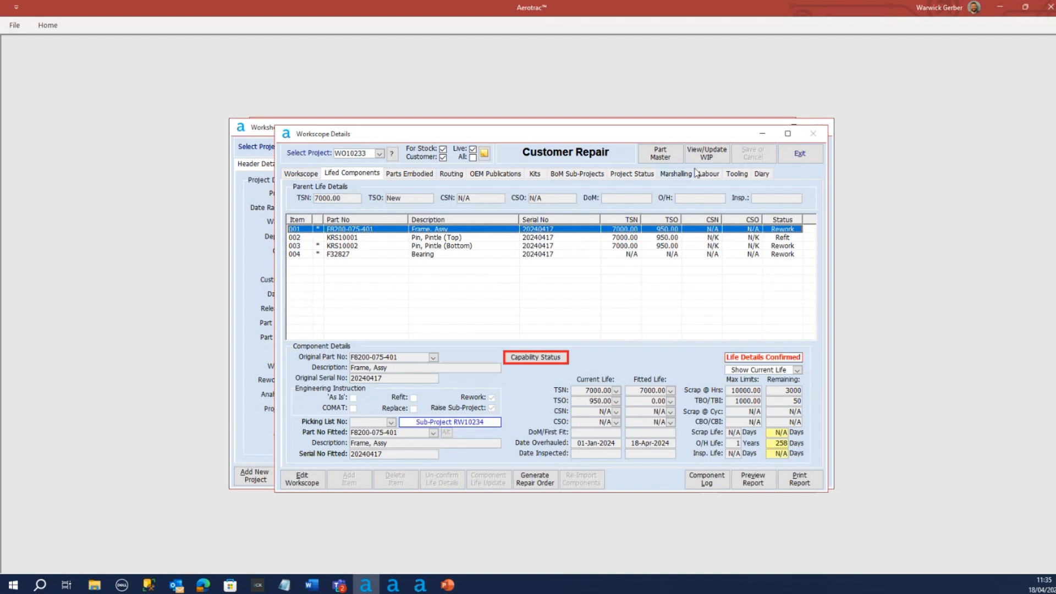
left_click(707, 153)
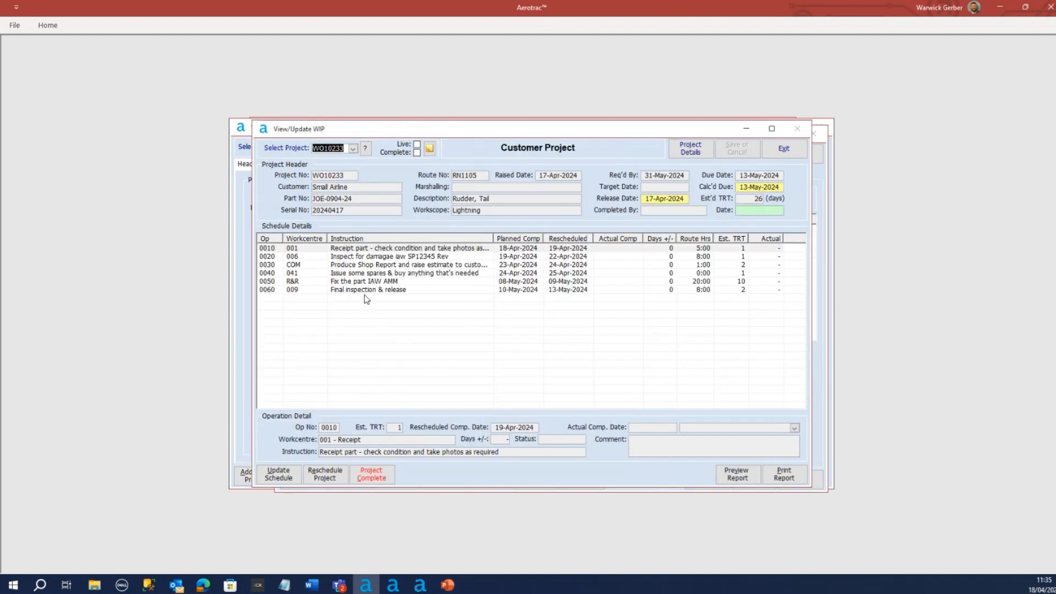
left_click(366, 292)
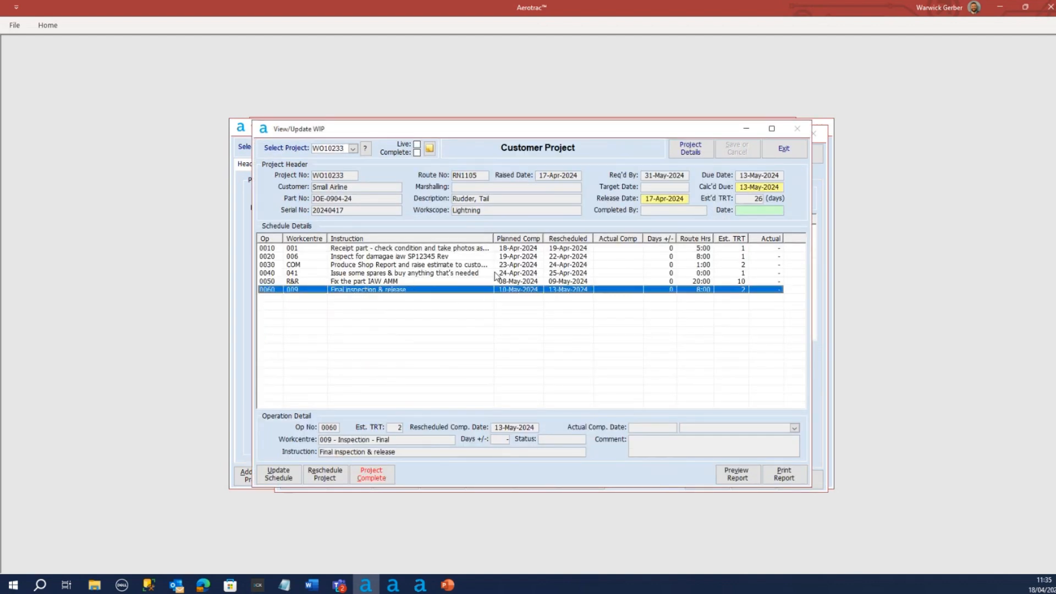
left_click(371, 474)
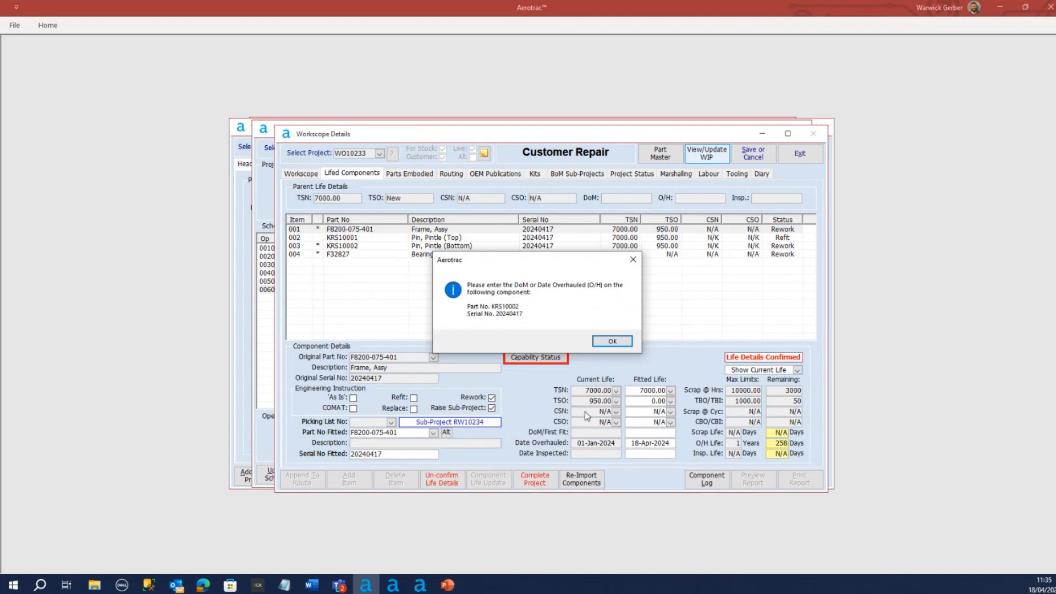
left_click(610, 343)
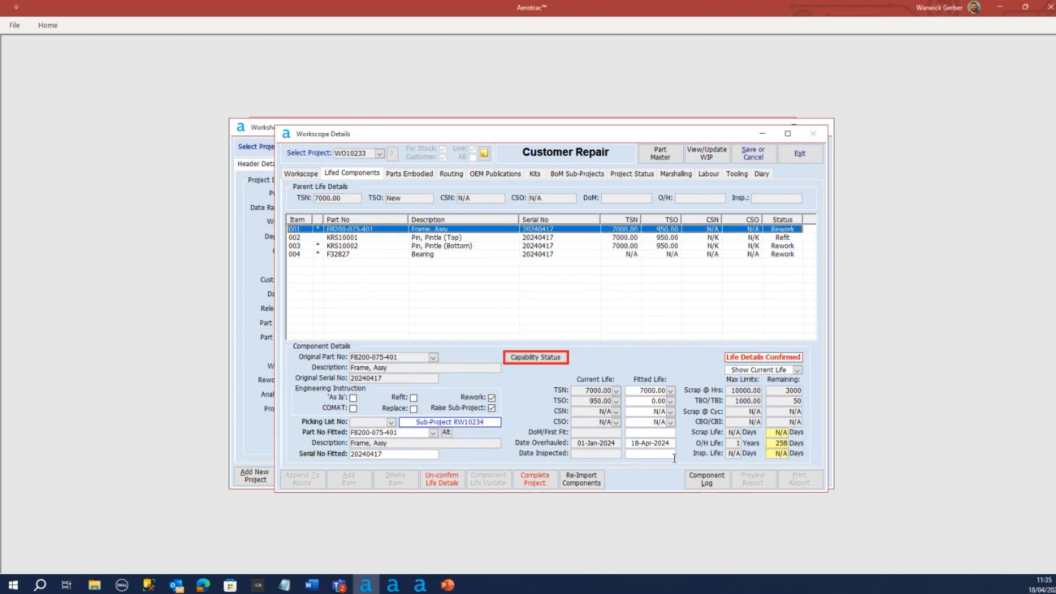
Set the bottom pintle pin KRS10002's fitted-life overhaul date to today, and open its fitted TSO for editing
left_click(502, 237)
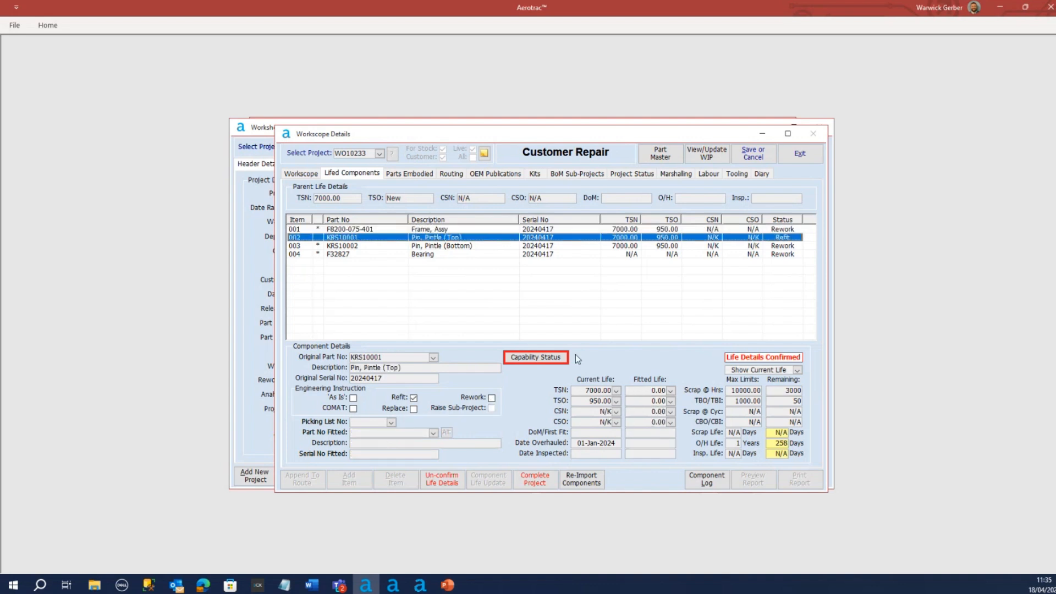
left_click(463, 245)
left_click(638, 443)
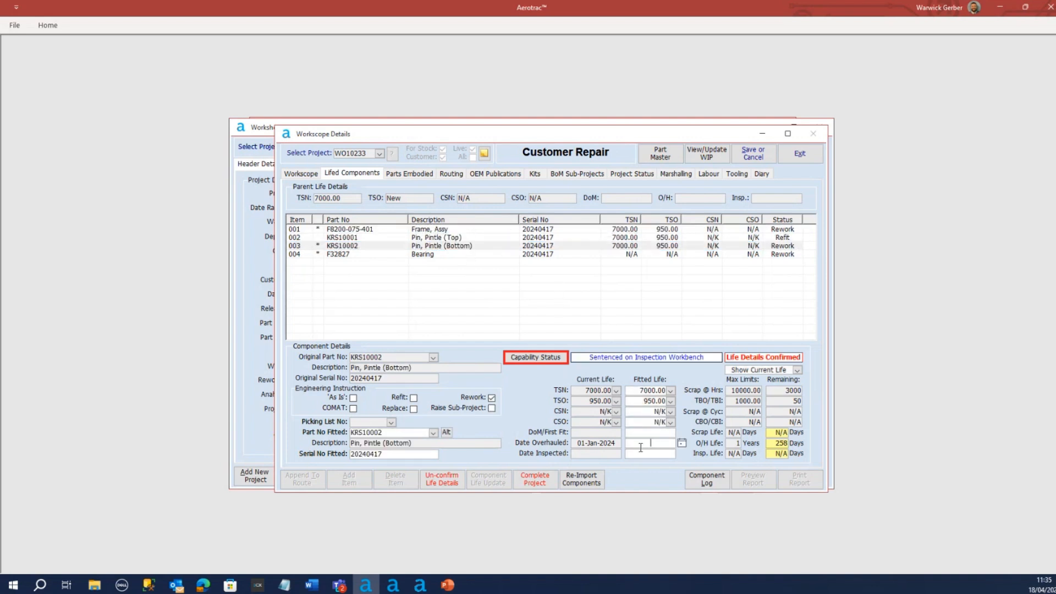
left_click(682, 442)
left_click(634, 533)
left_click(667, 402)
Check the life details of the bearing and the top pintle pin, and save the lifed component changes
left_click(536, 255)
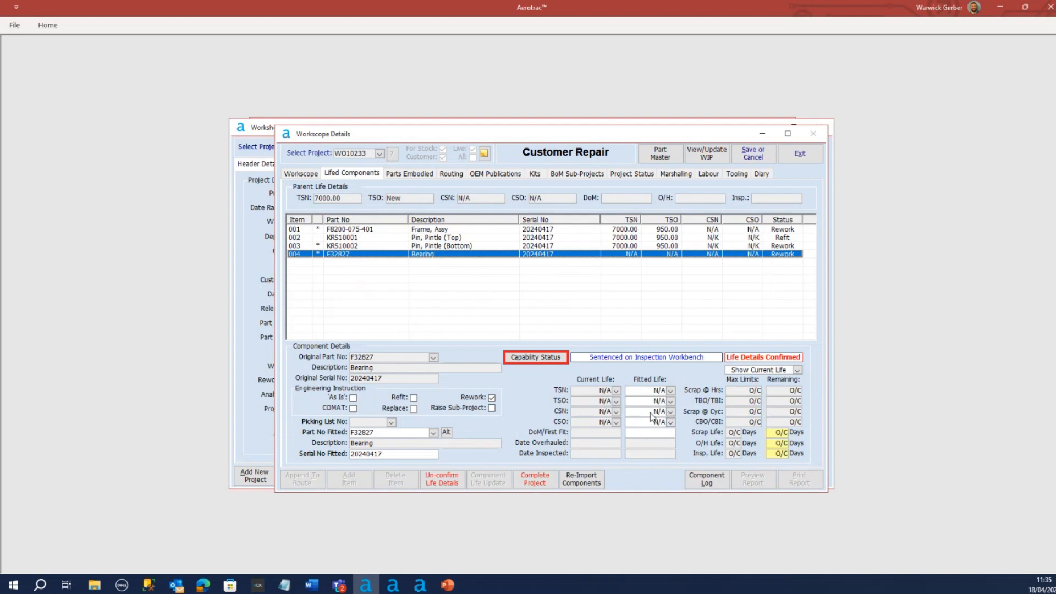
left_click(546, 237)
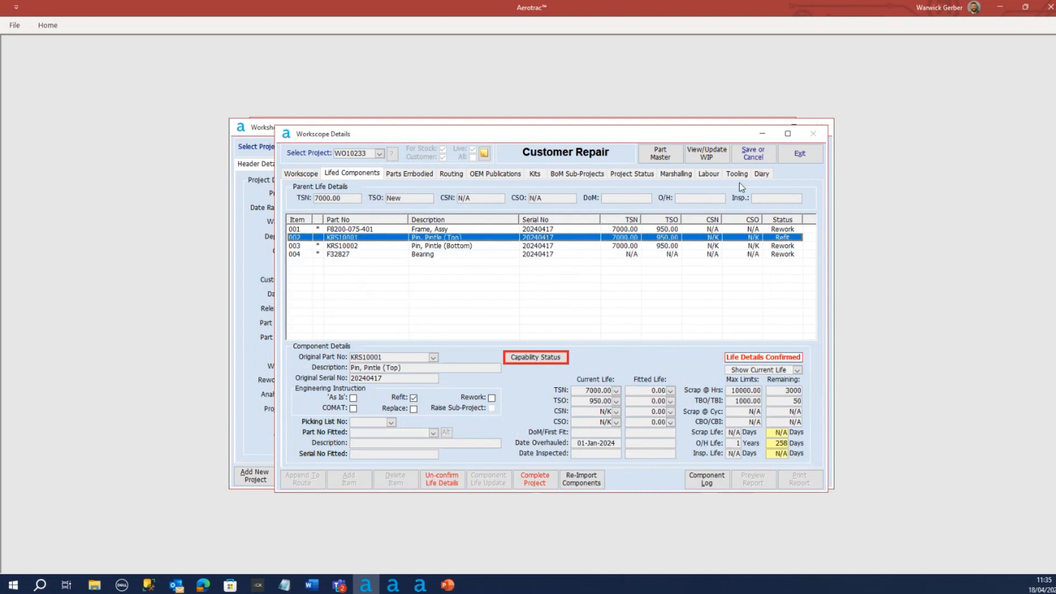
left_click(753, 153)
left_click(492, 333)
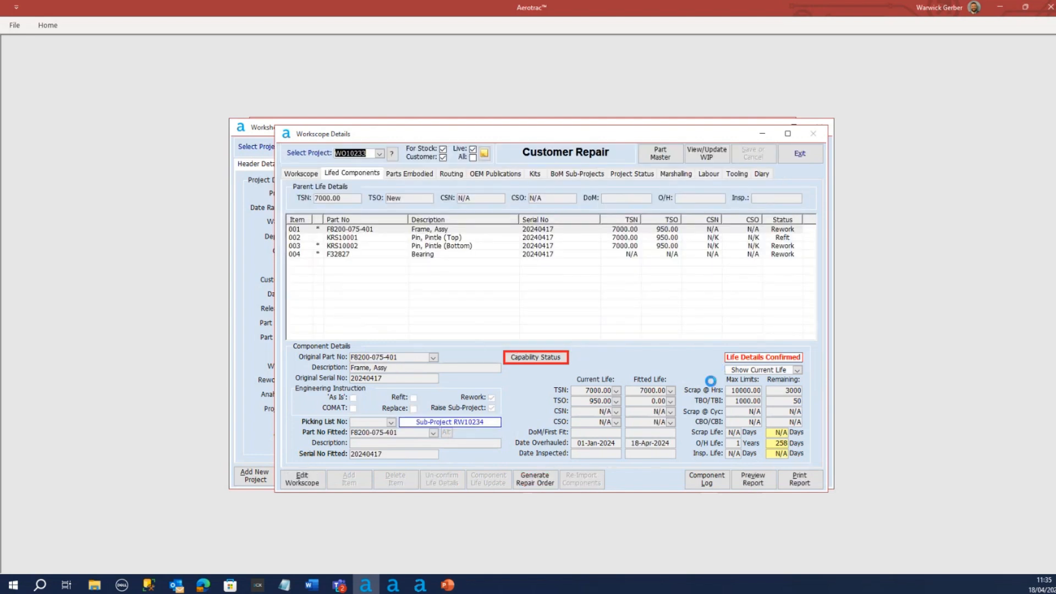
Start completing project WO10233 from its WIP schedule, accepting the uncompleted operations and continuing past the life details check
left_click(310, 175)
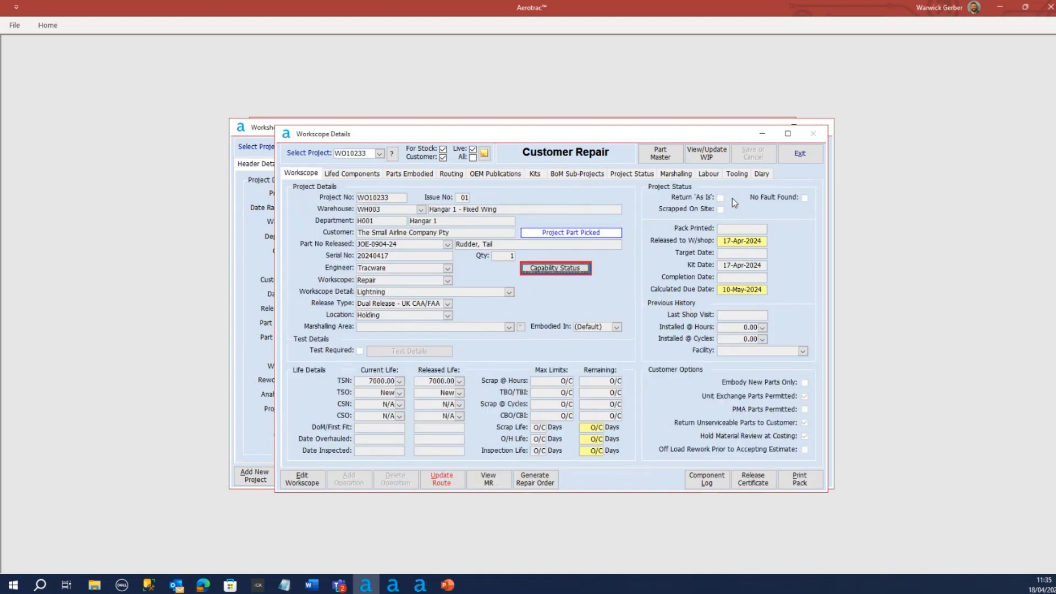
left_click(706, 154)
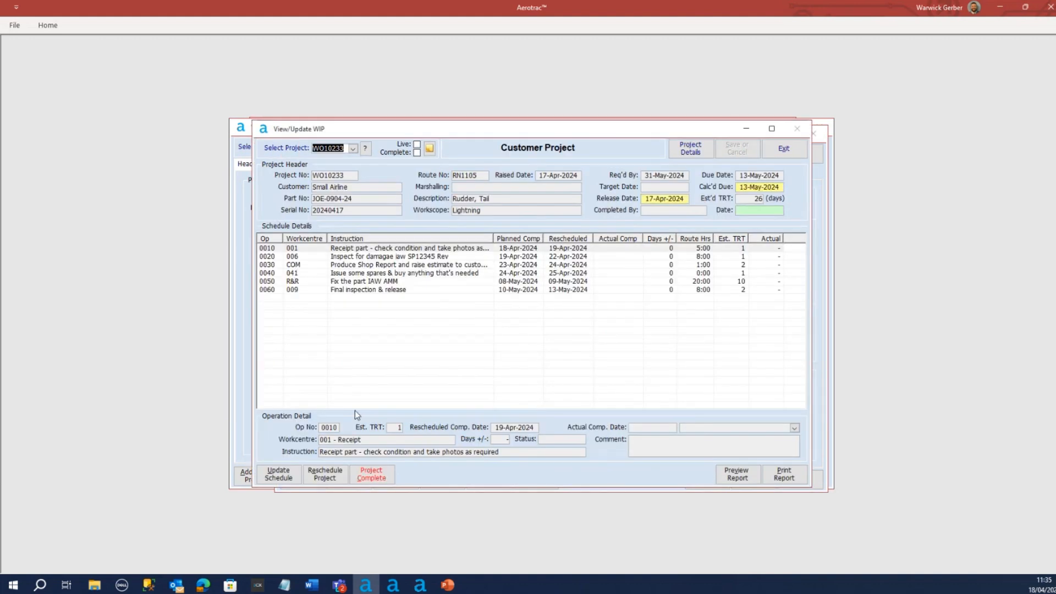
left_click(372, 474)
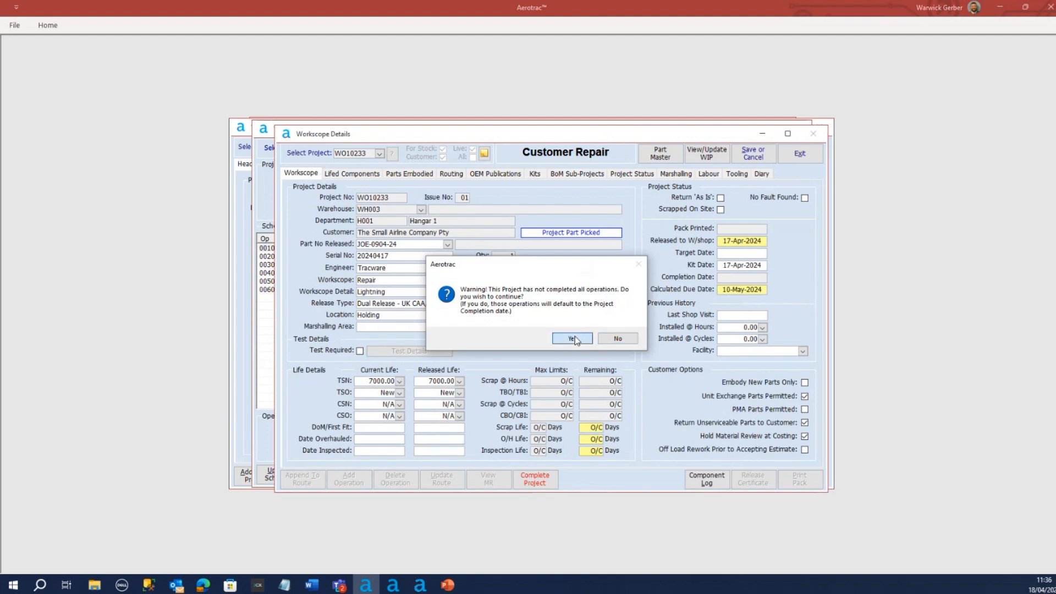
left_click(574, 339)
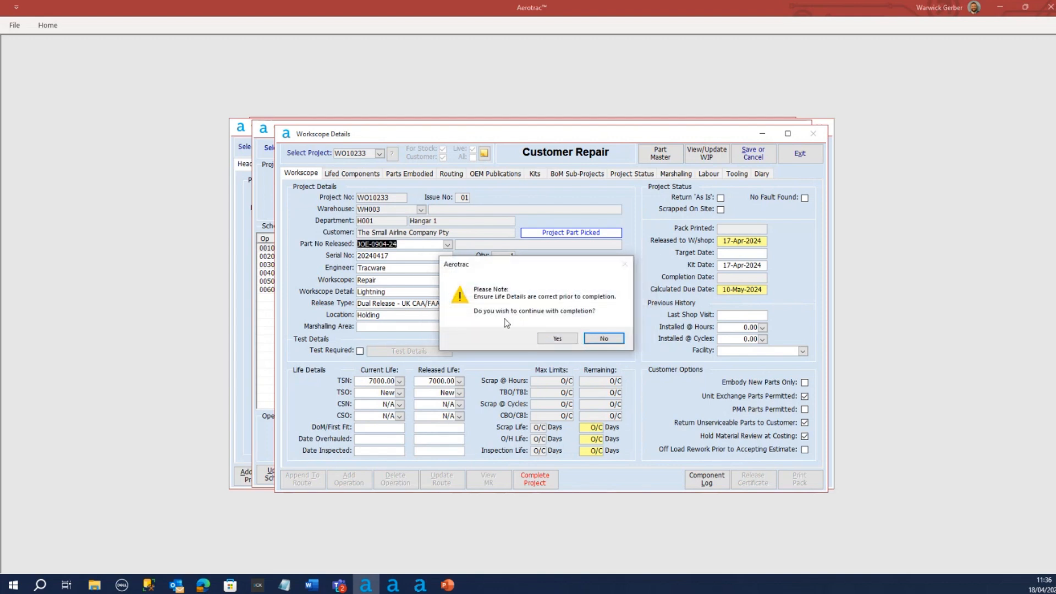
left_click(560, 339)
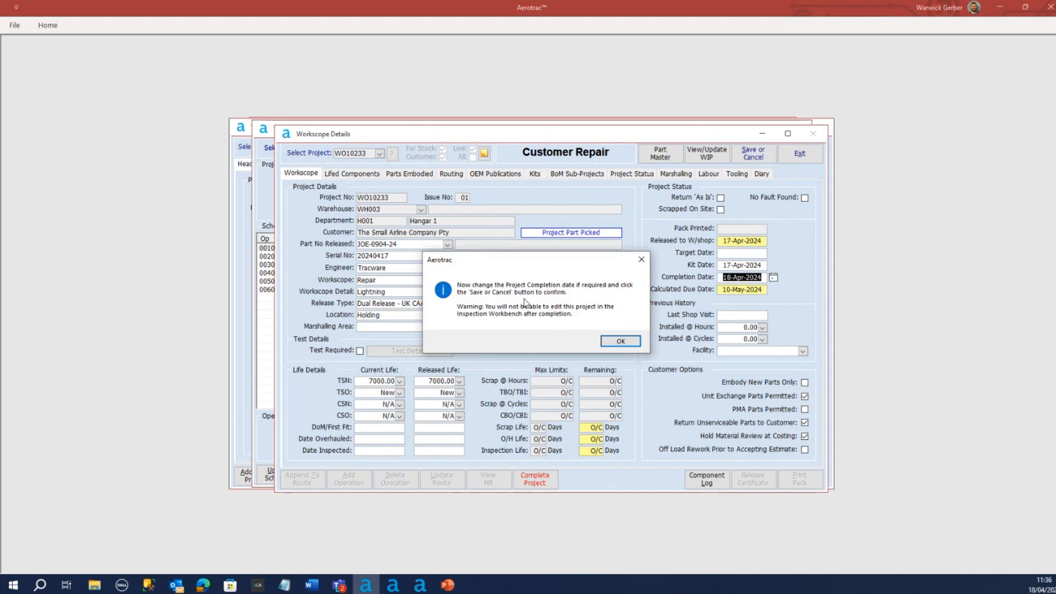
left_click(621, 342)
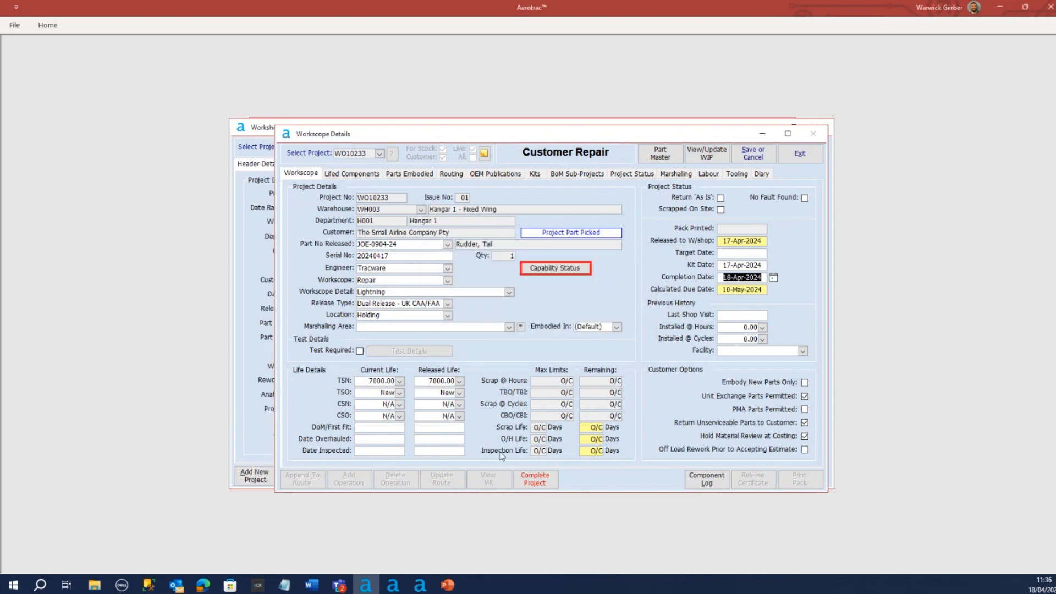
Set the rudder's released TSO to 0 and its released overhaul date to 18-Apr-2024, and save the project completion
left_click(443, 393)
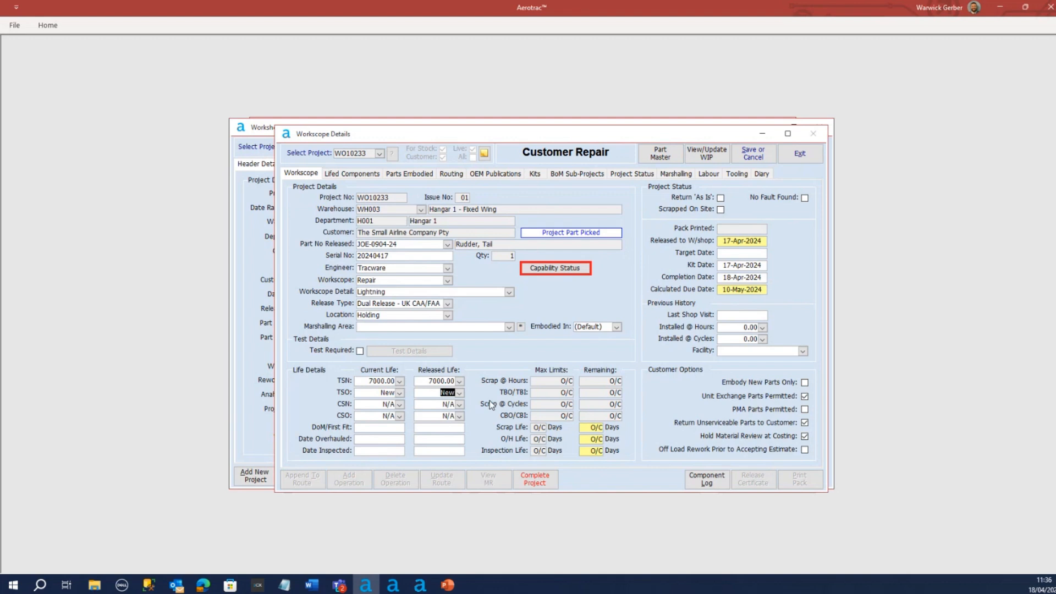
type("0")
left_click(438, 440)
left_click(470, 439)
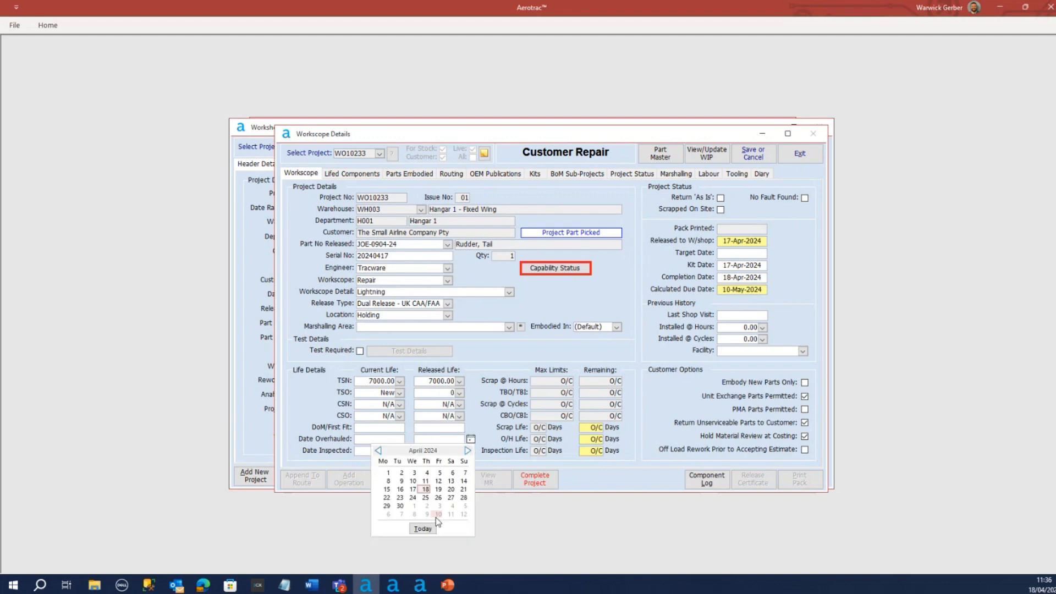
left_click(430, 528)
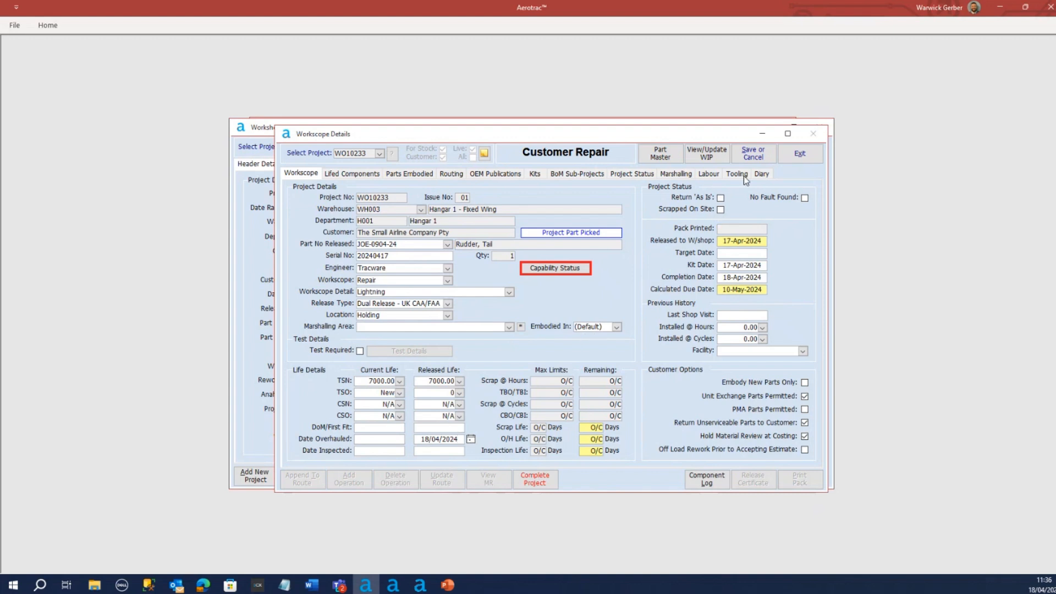
left_click(751, 155)
left_click(493, 333)
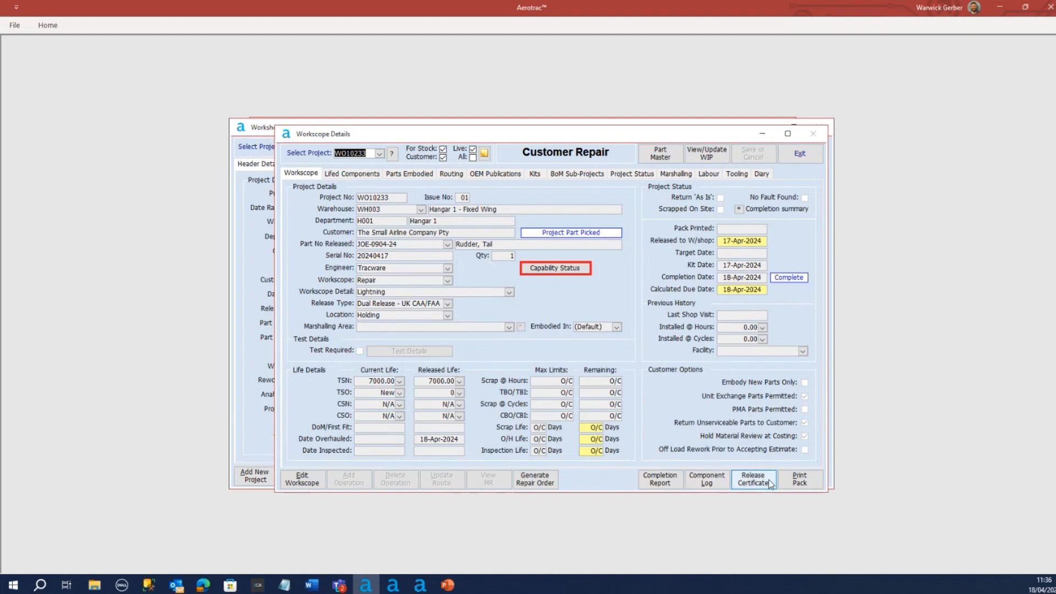
View the component log of rudder JOE-0904-24, and close the project windows back to the main menu
left_click(707, 479)
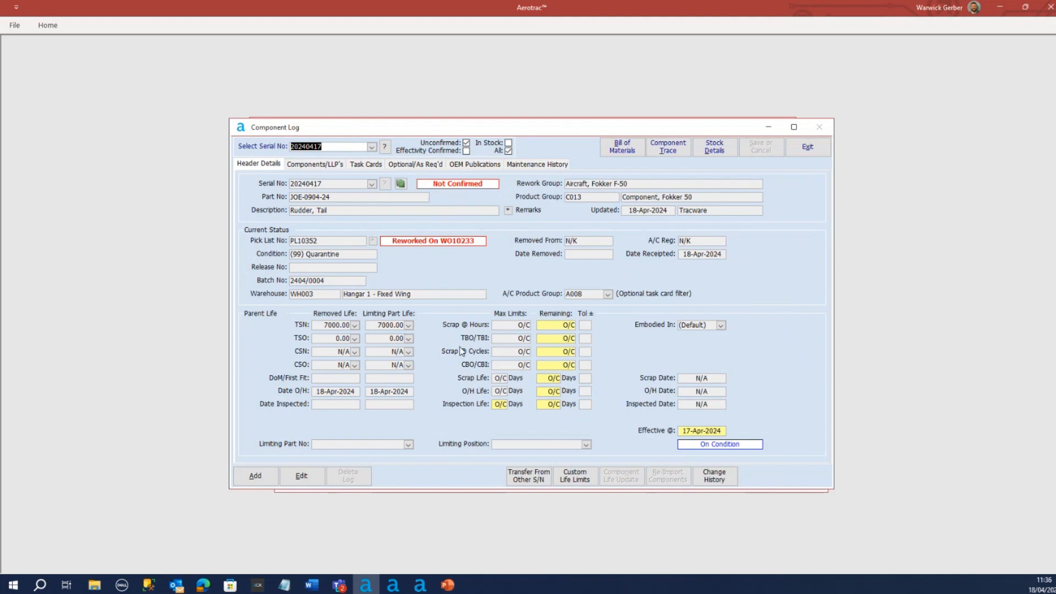
left_click(808, 147)
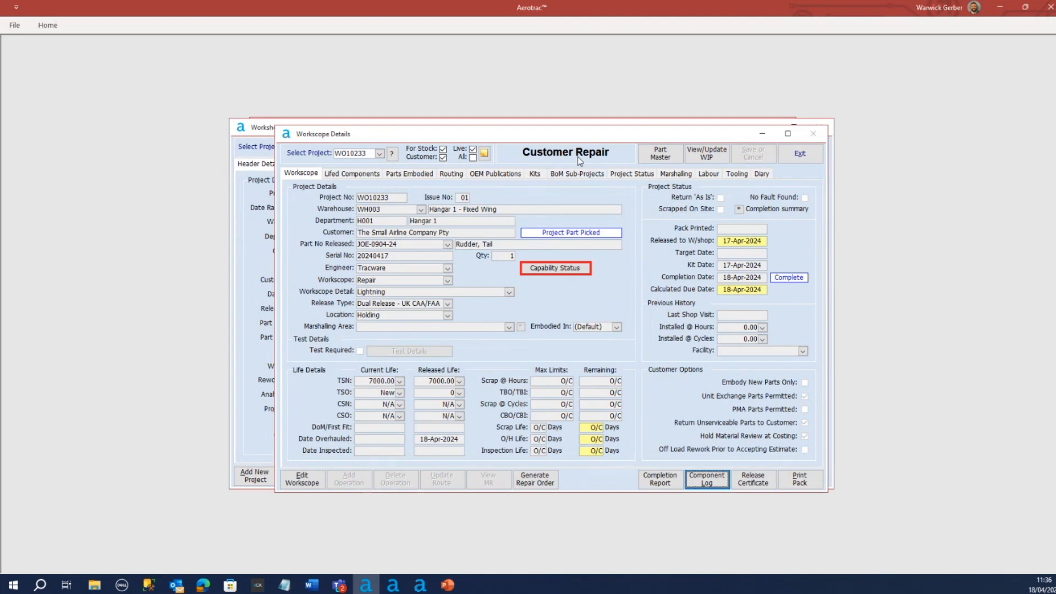
left_click(801, 155)
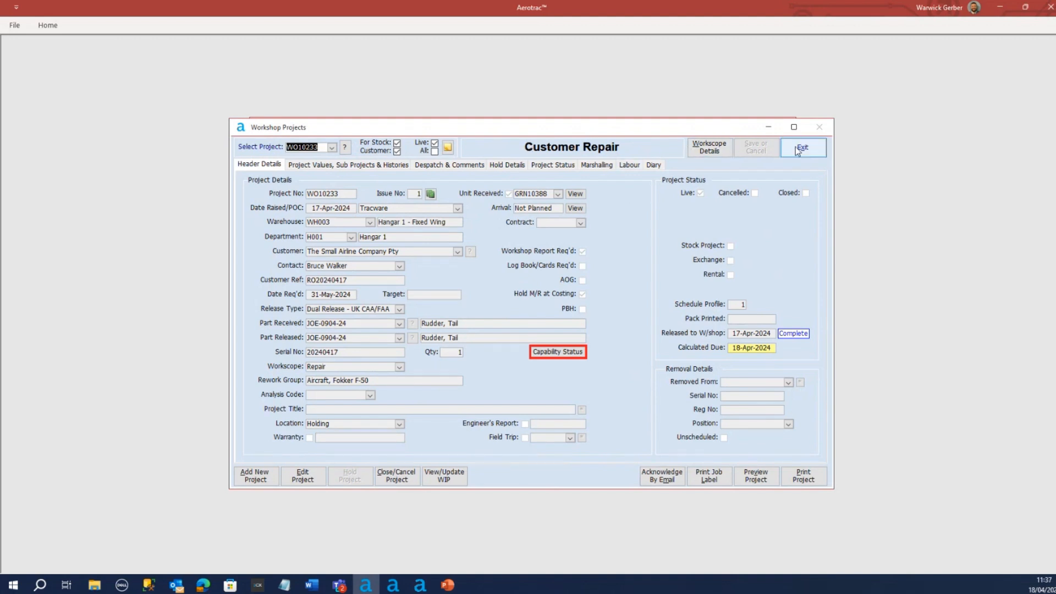
left_click(799, 150)
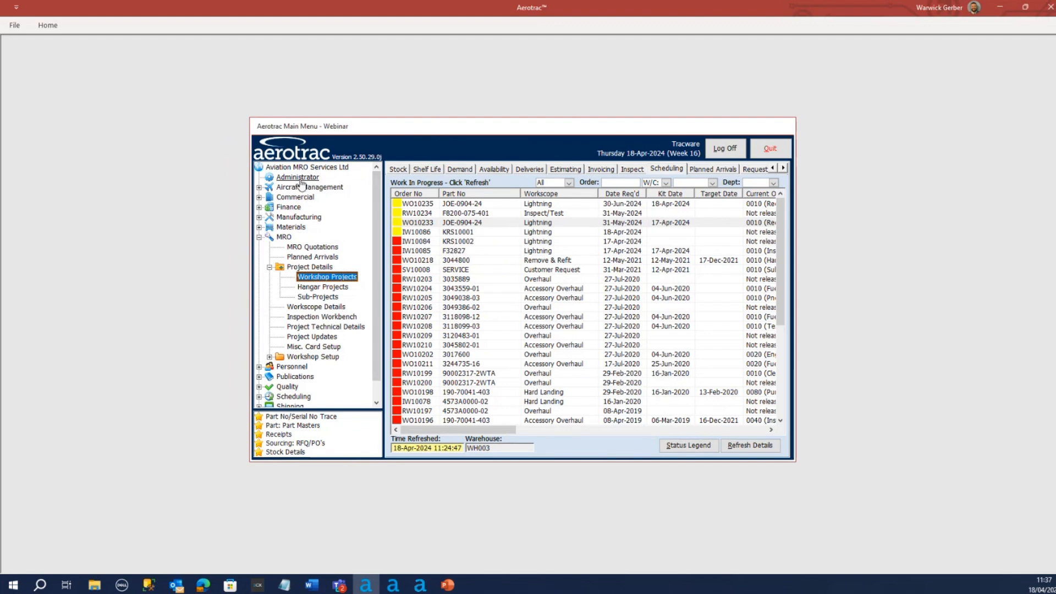
Switch to the Aerotrac Administrator module, view the MRO Project Builder, and return to the main Aerotrac module
double_click(298, 177)
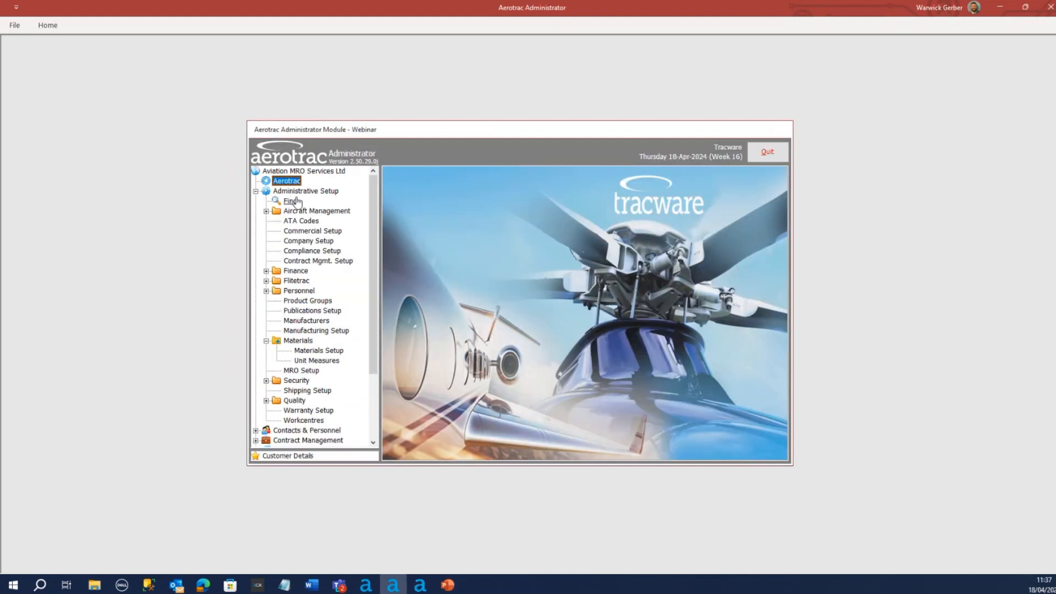
scroll(291, 194, "down", 3)
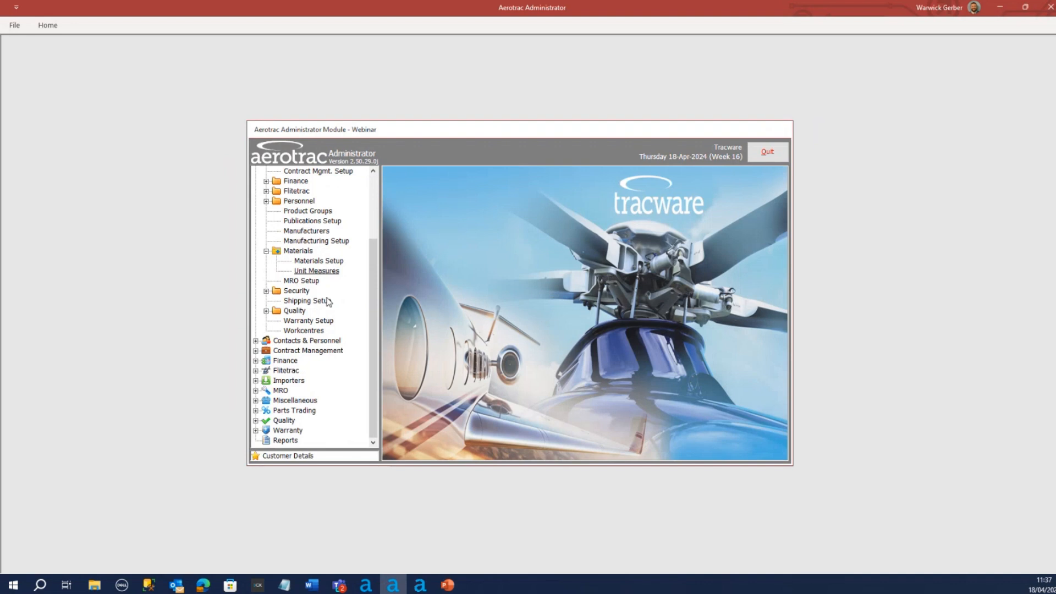
left_click(256, 390)
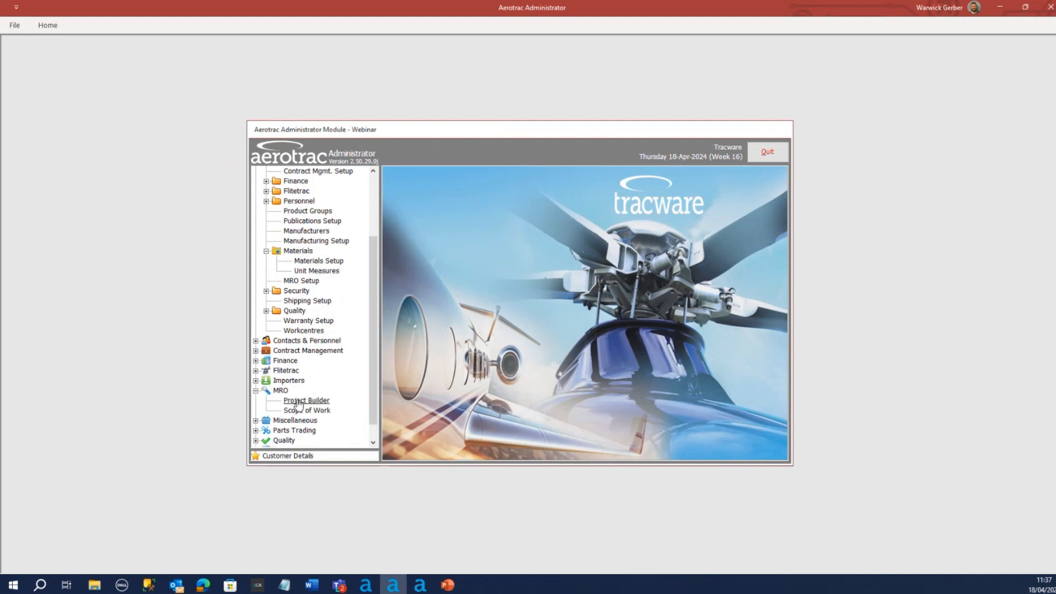
left_click(306, 401)
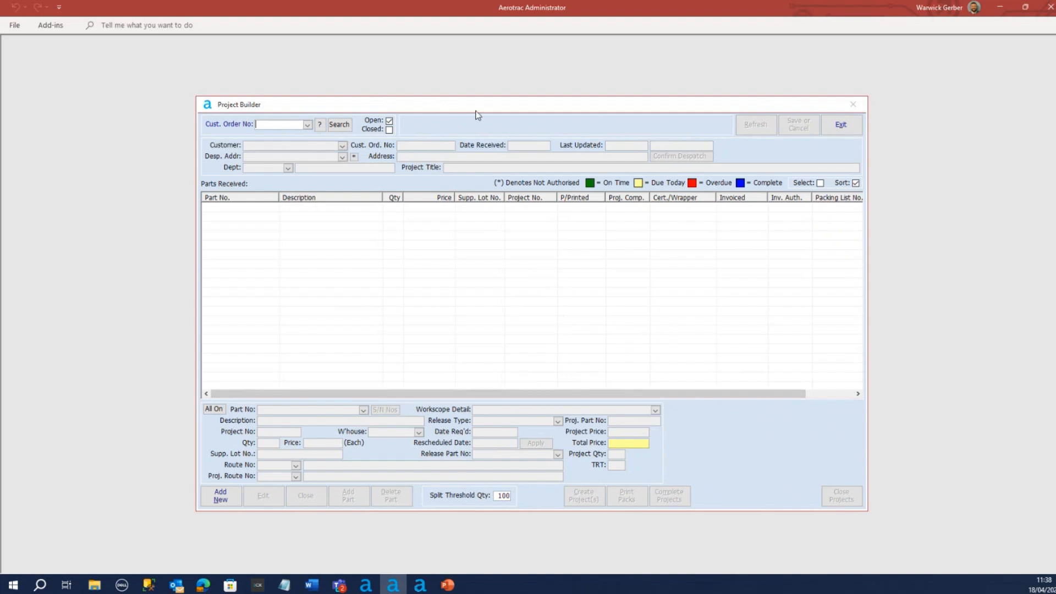
left_click(859, 129)
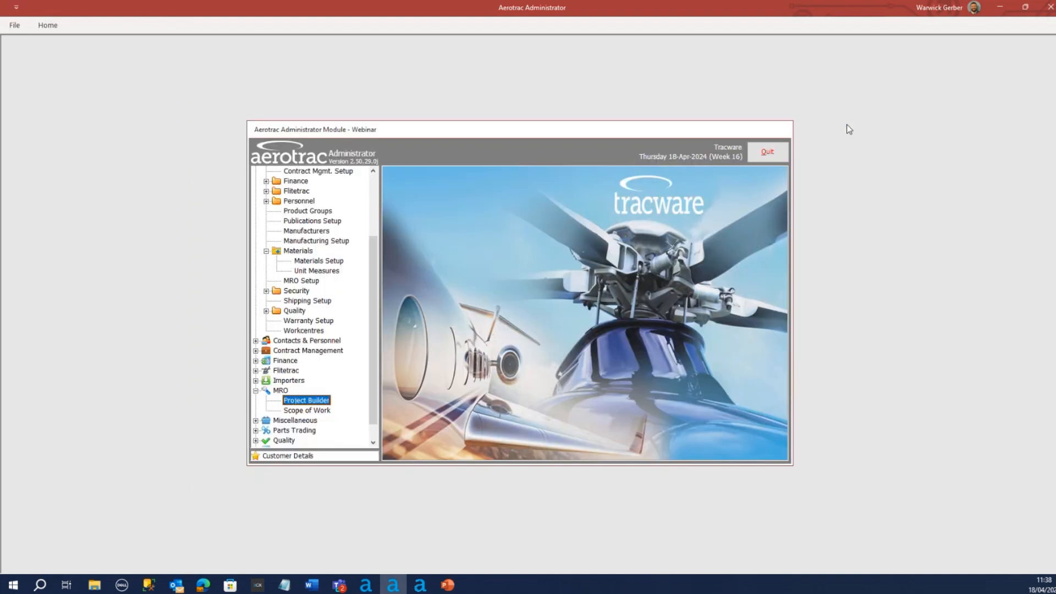
scroll(375, 242, "up", 3)
left_click(282, 181)
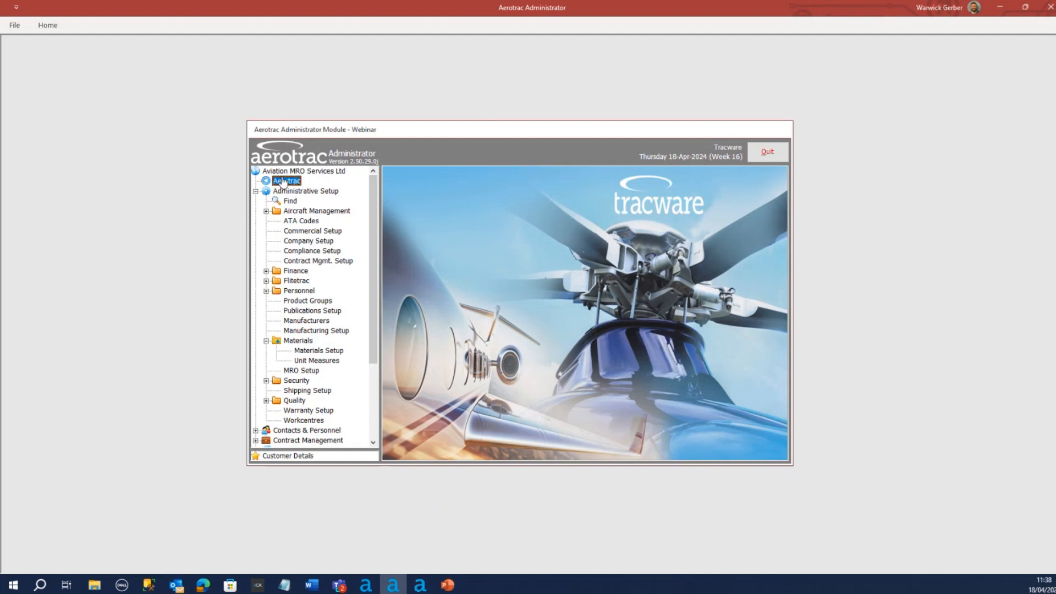
double_click(283, 181)
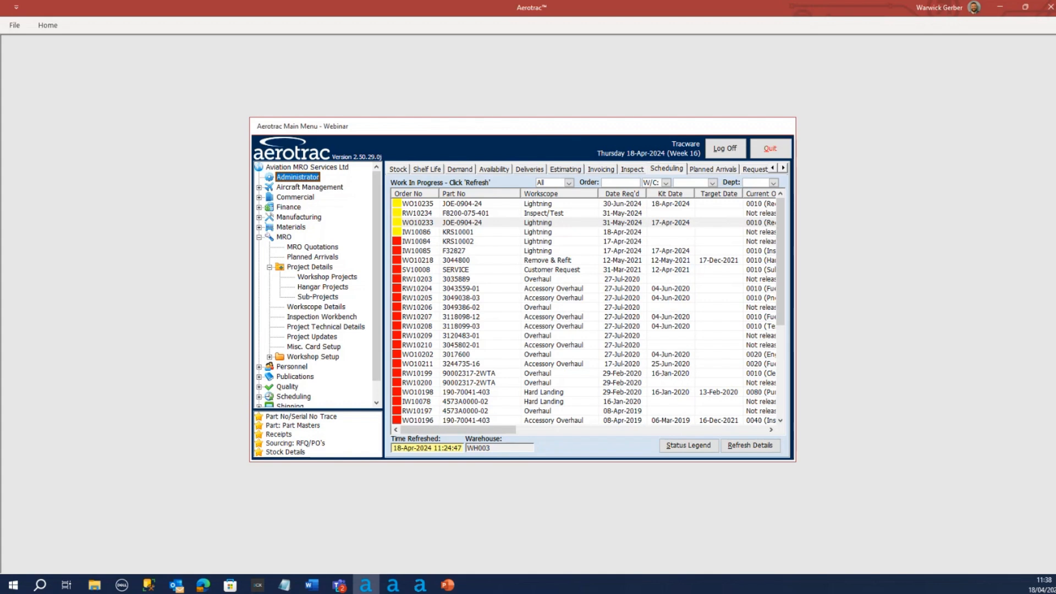
key("alt+Tab")
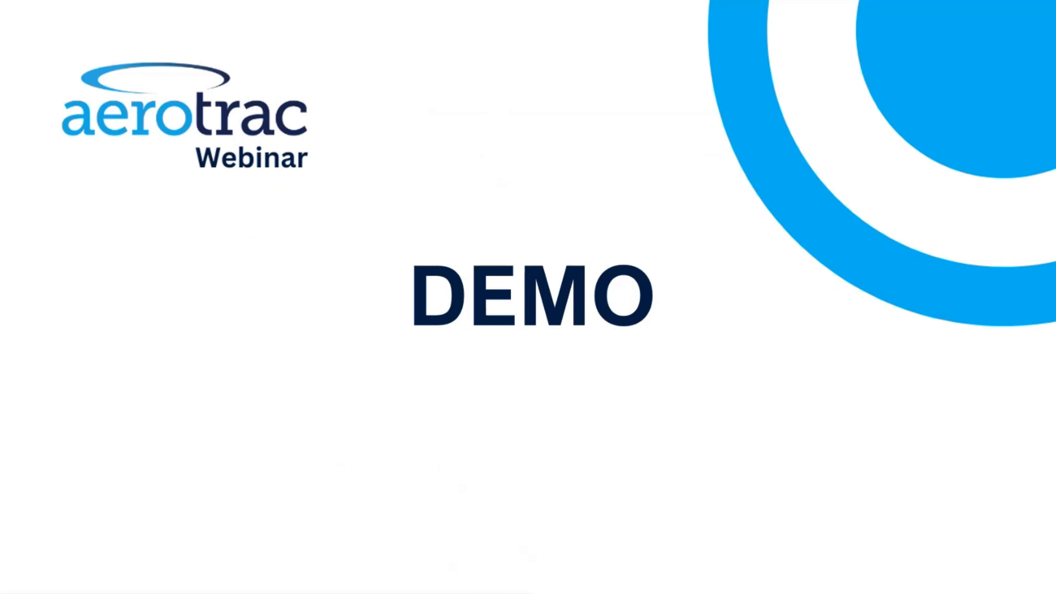
left_click(953, 495)
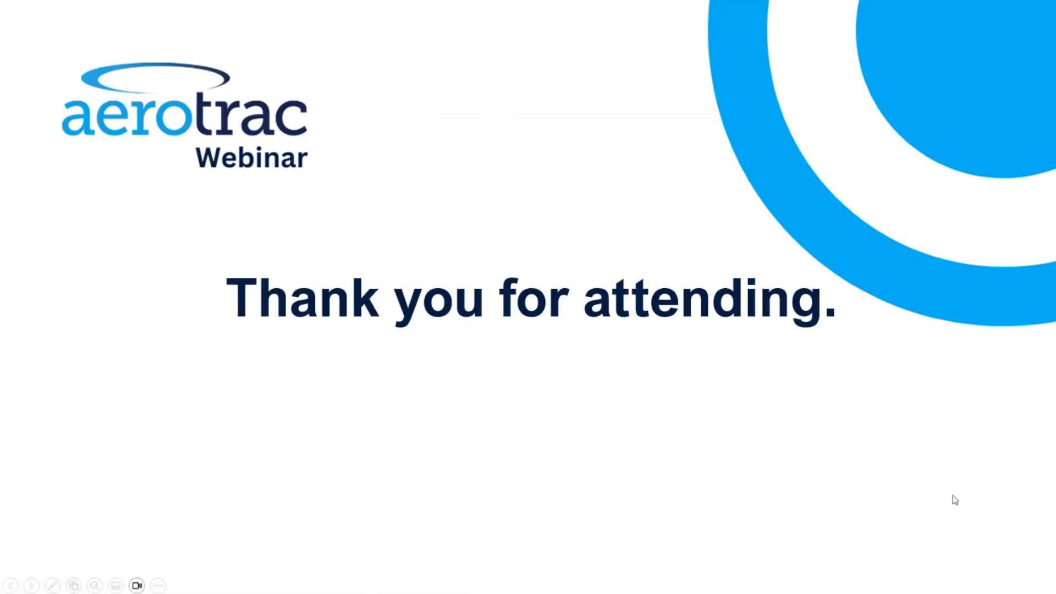